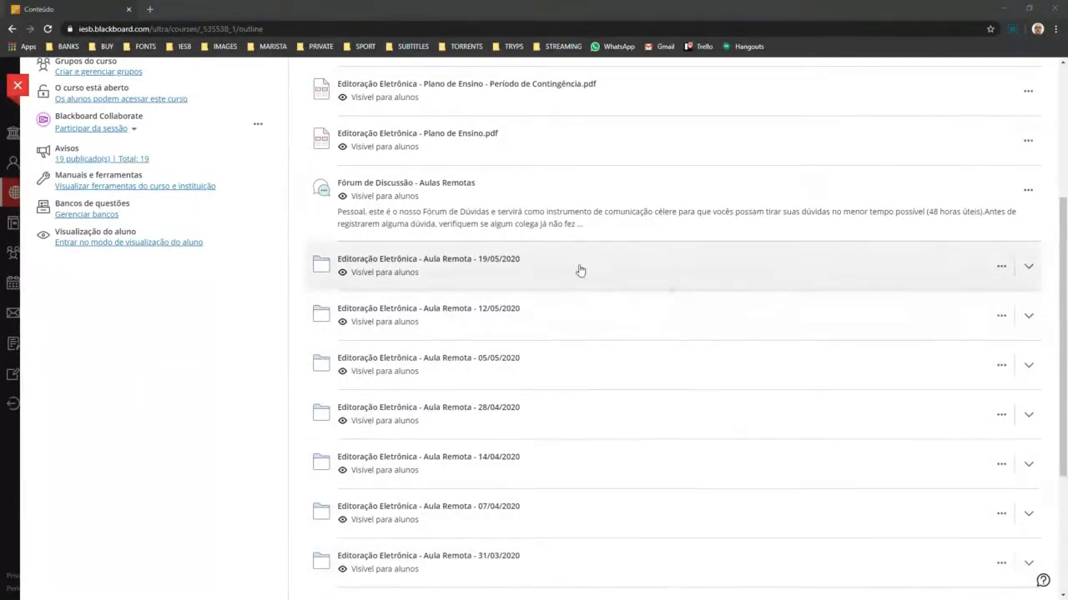
# Expand the Editoração Eletrônica - Aula Remota - 19/05/2020 folder and its Recursos de Apoio subfolder to view the lesson's support files.
pyautogui.click(581, 271)
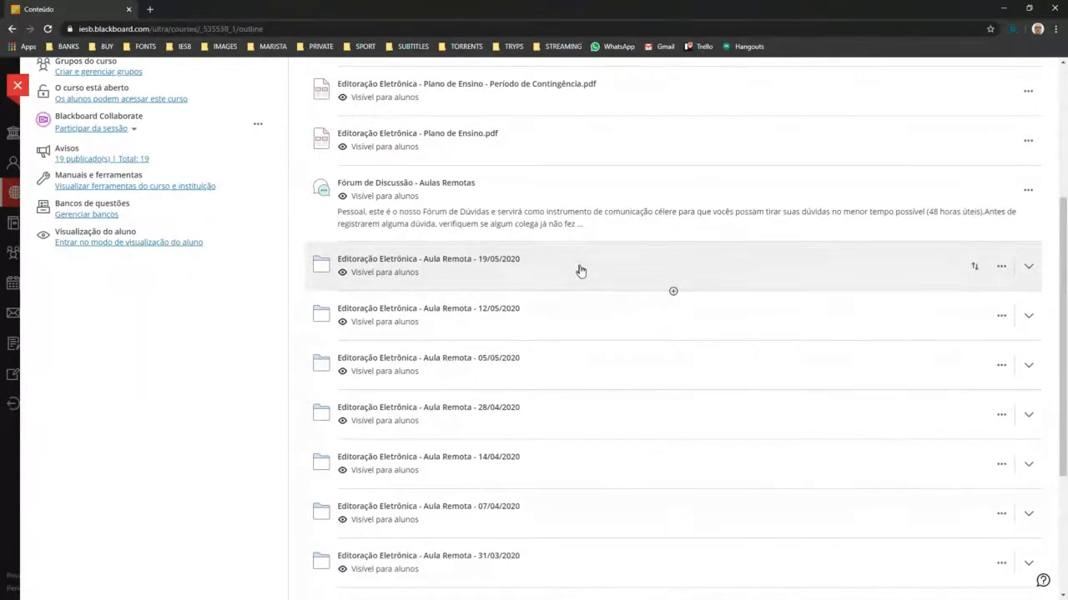
pyautogui.click(580, 271)
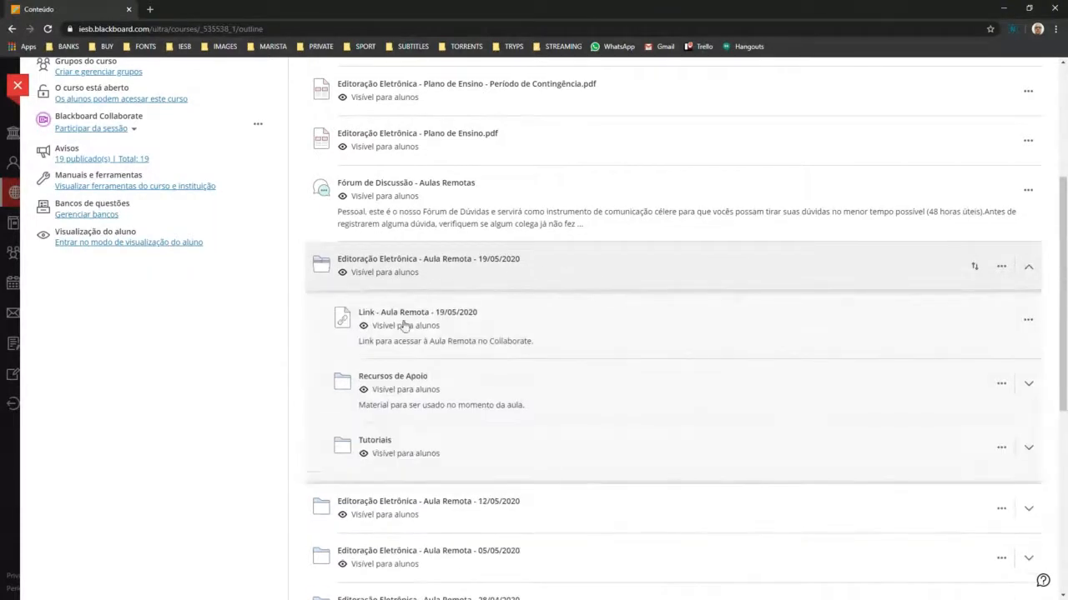
pyautogui.click(560, 389)
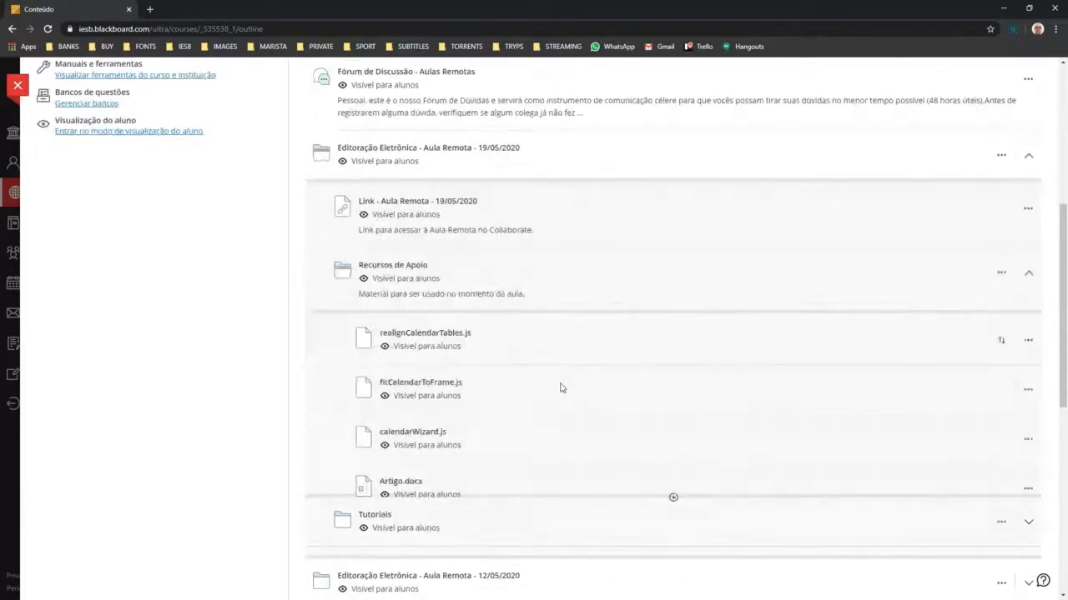
pyautogui.scroll(-1, 557, 371)
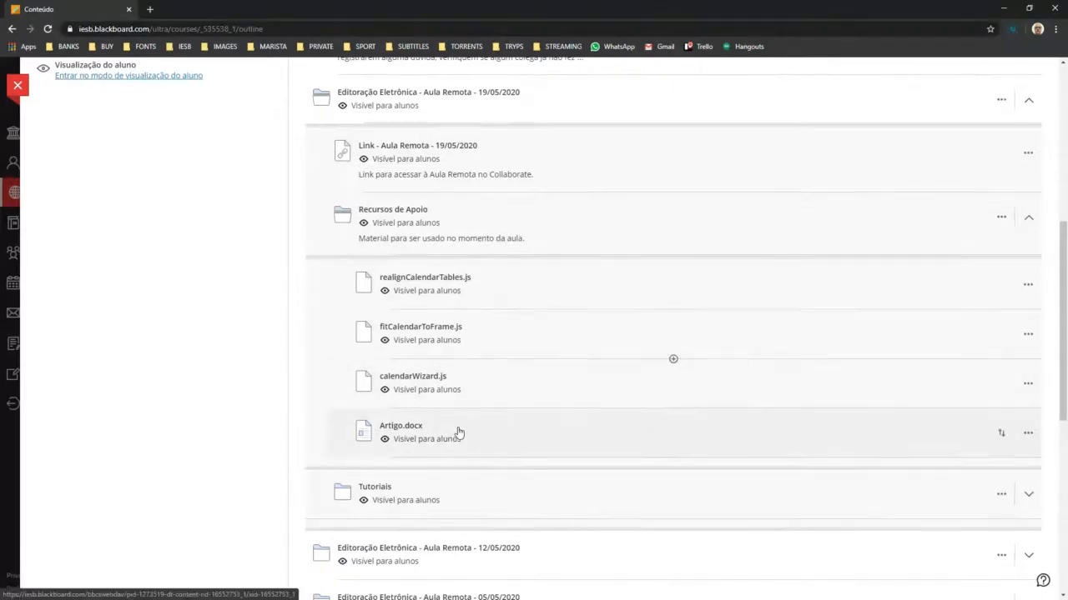
# Expand the Tutoriais folder and review its InDesign script tutorials alongside the support files.
pyautogui.scroll(-2, 484, 438)
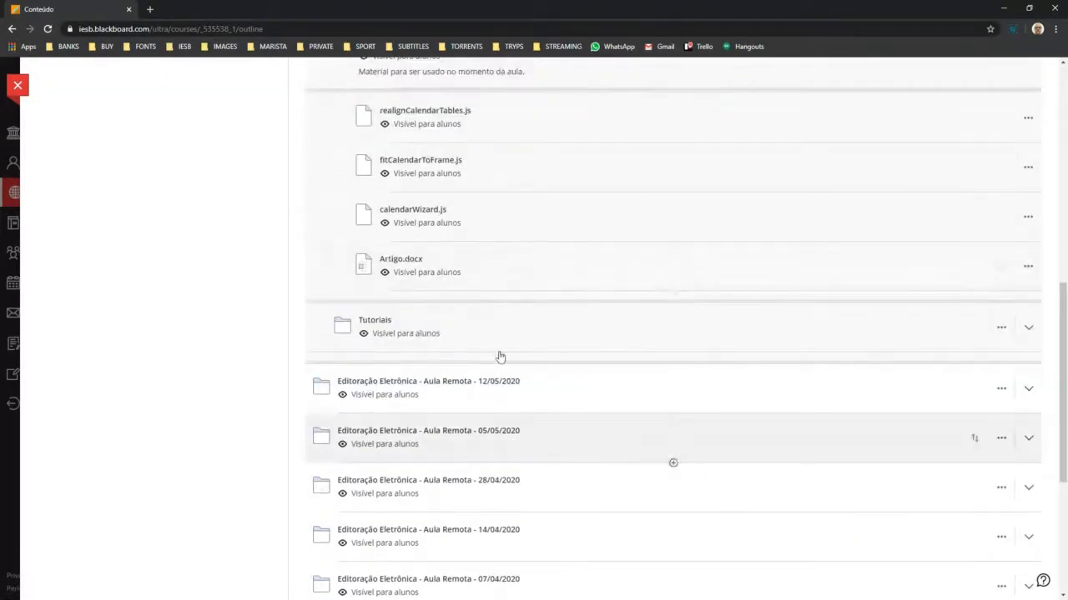
pyautogui.click(499, 341)
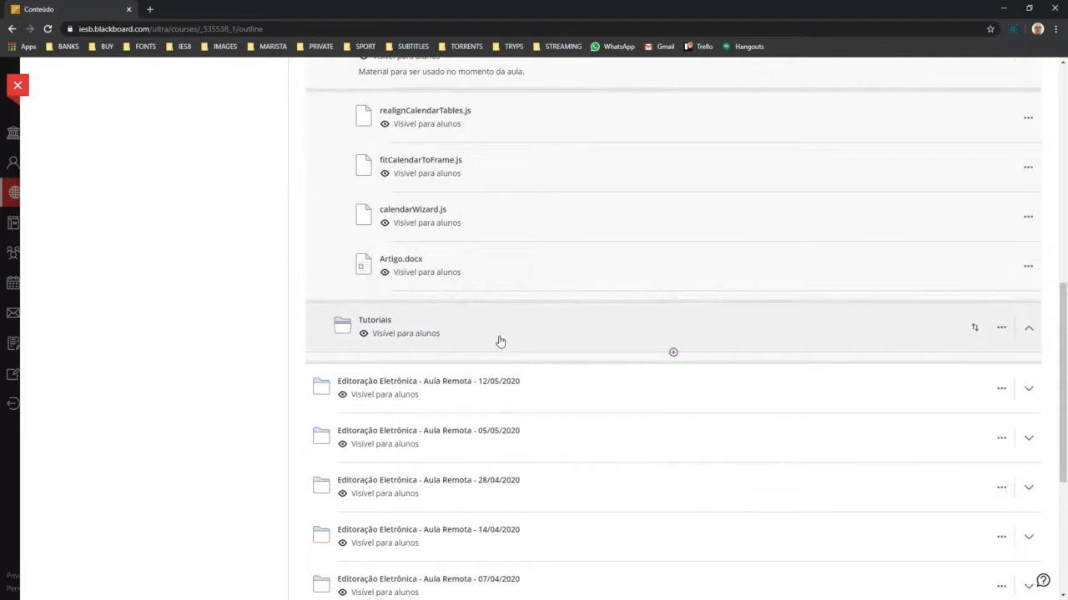
pyautogui.scroll(-2, 620, 388)
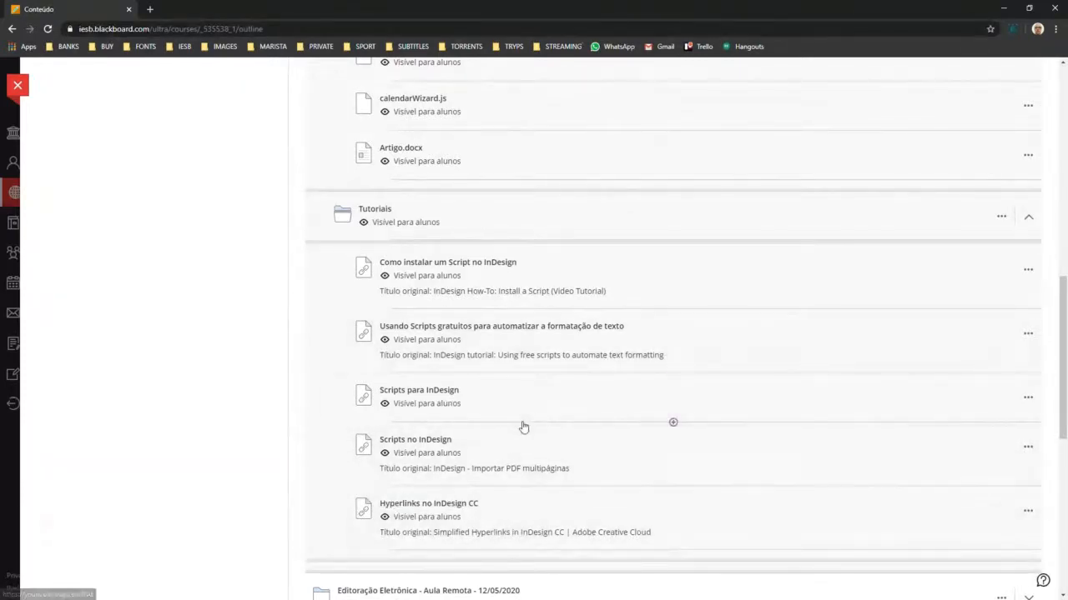
pyautogui.scroll(2, 523, 427)
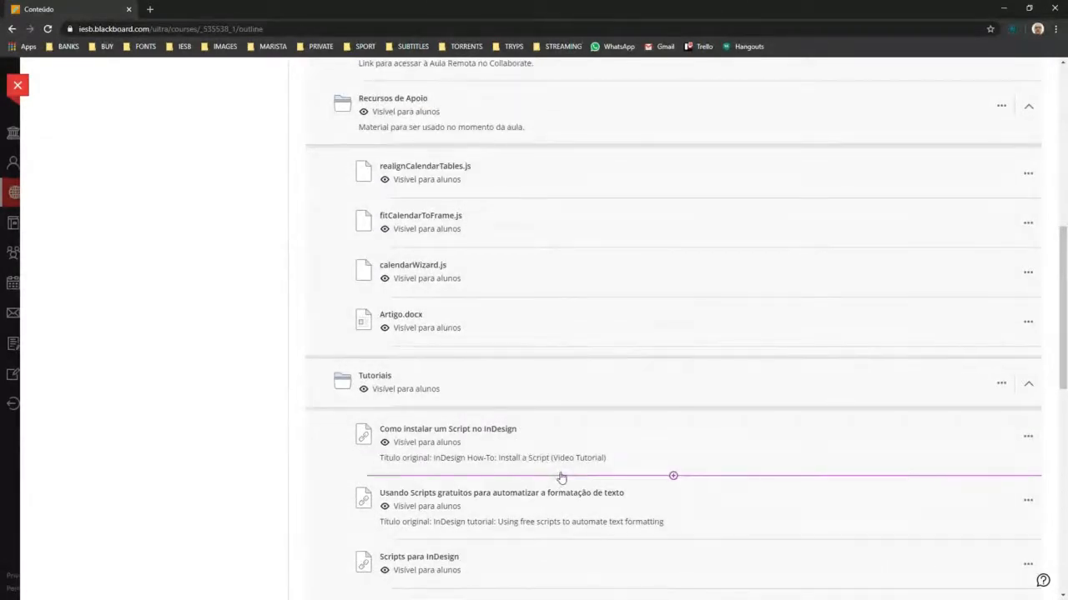
pyautogui.scroll(1, 547, 292)
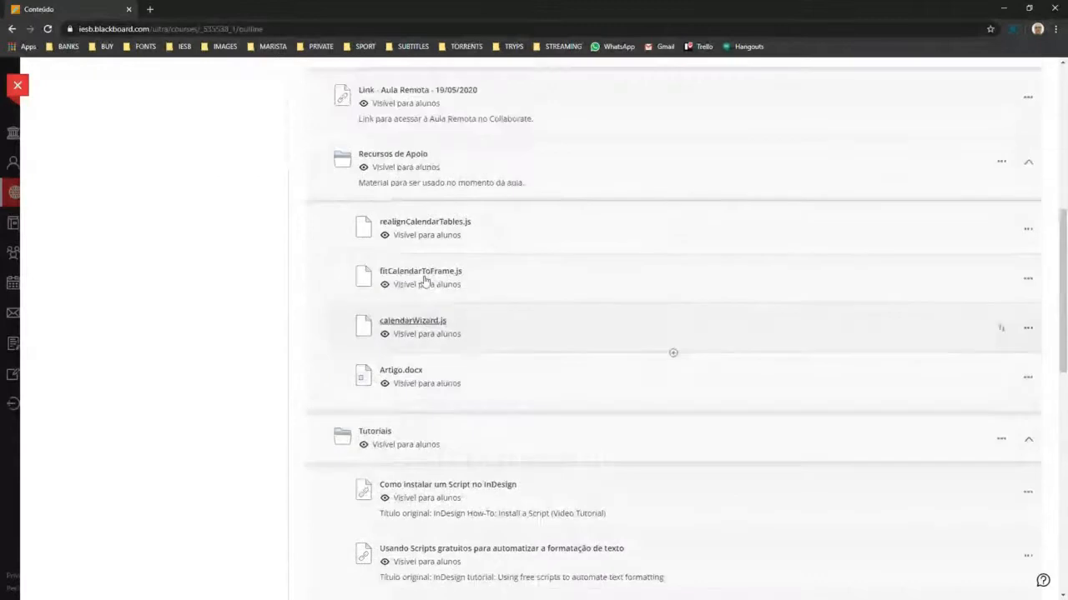
pyautogui.scroll(1, 425, 281)
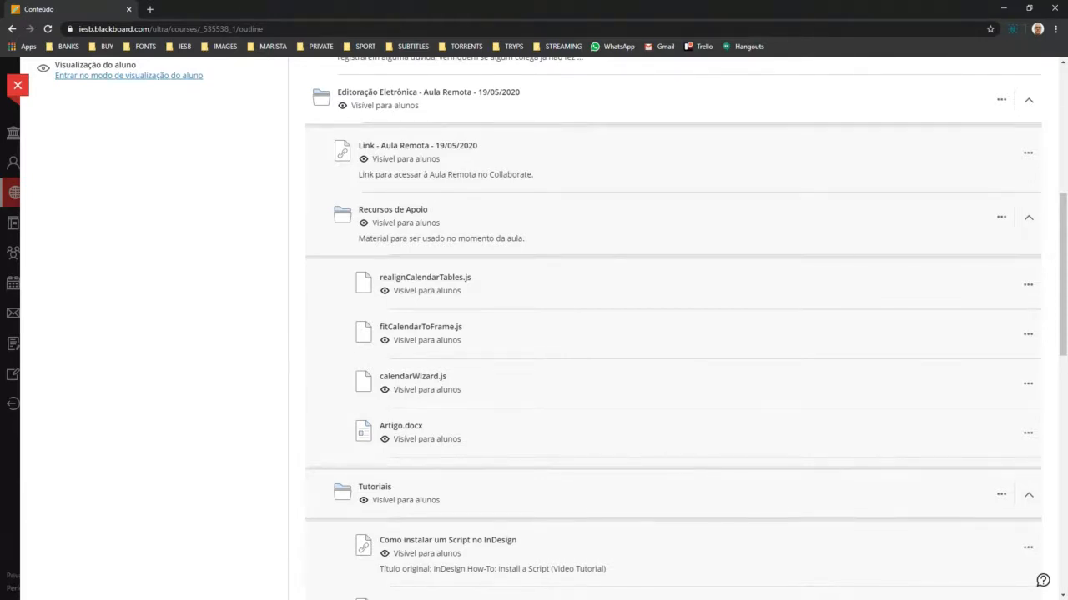
# Switch to Adobe InDesign and set up a new A4 print document without facing pages and with a 4 mm column gutter.
pyautogui.hotkey('alt', 'Tab')
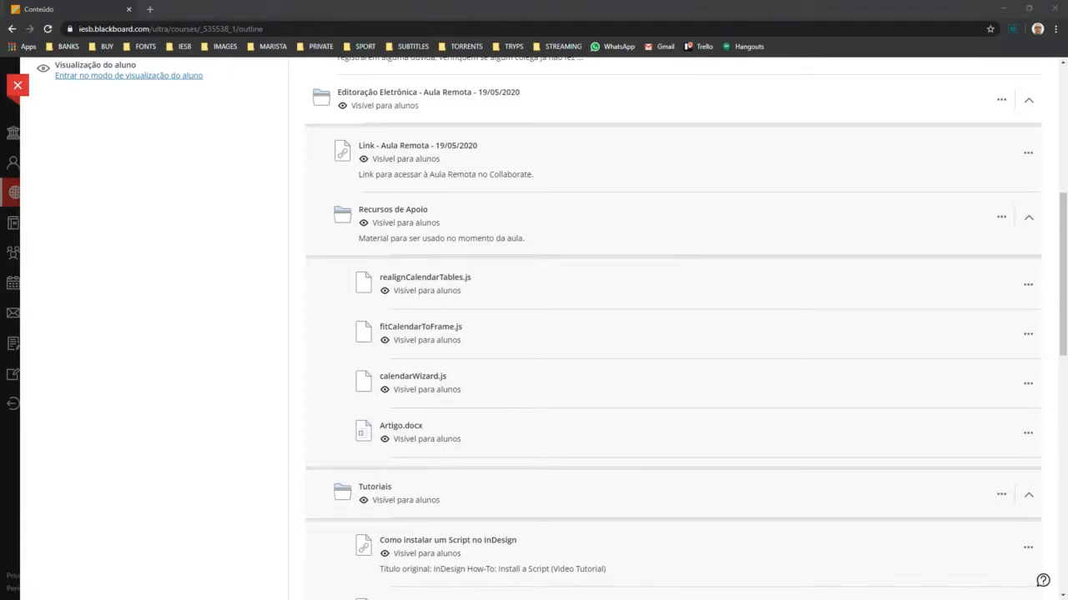
pyautogui.hotkey('alt', 'Tab')
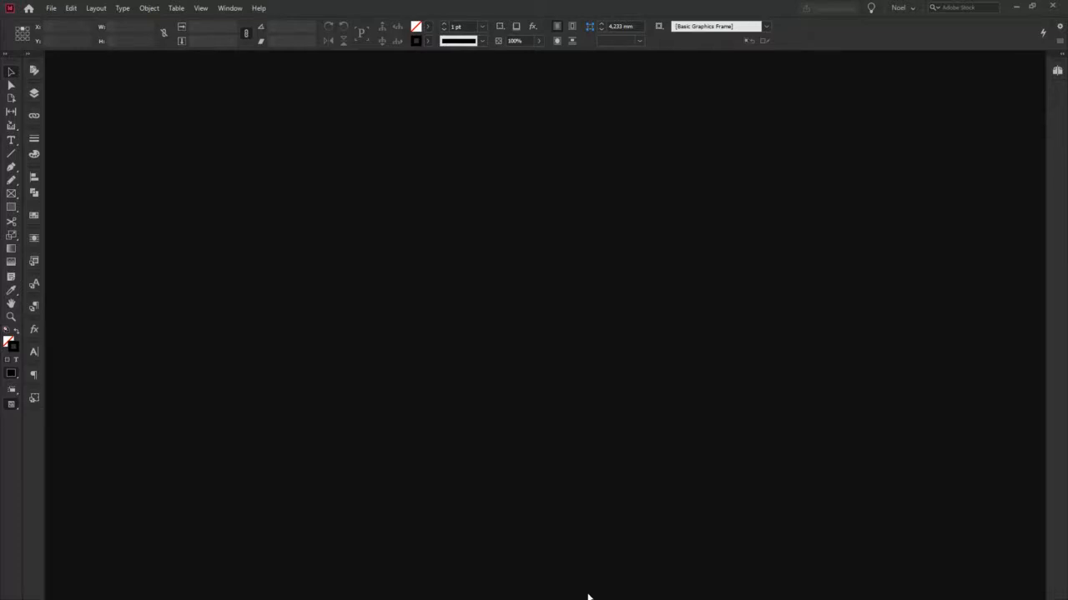
pyautogui.click(52, 9)
pyautogui.moveTo(72, 26)
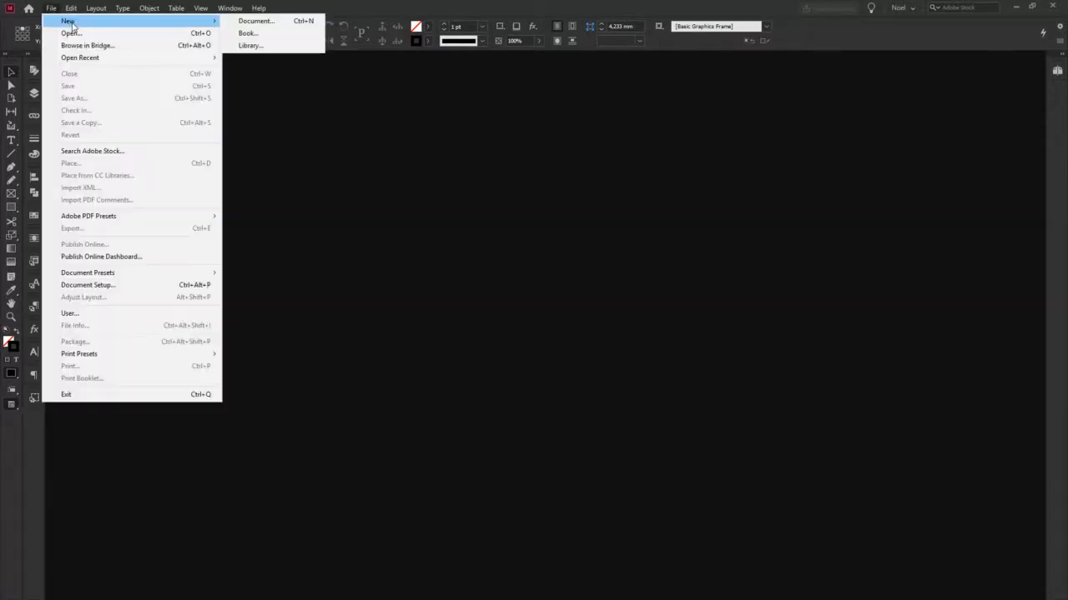
pyautogui.click(252, 21)
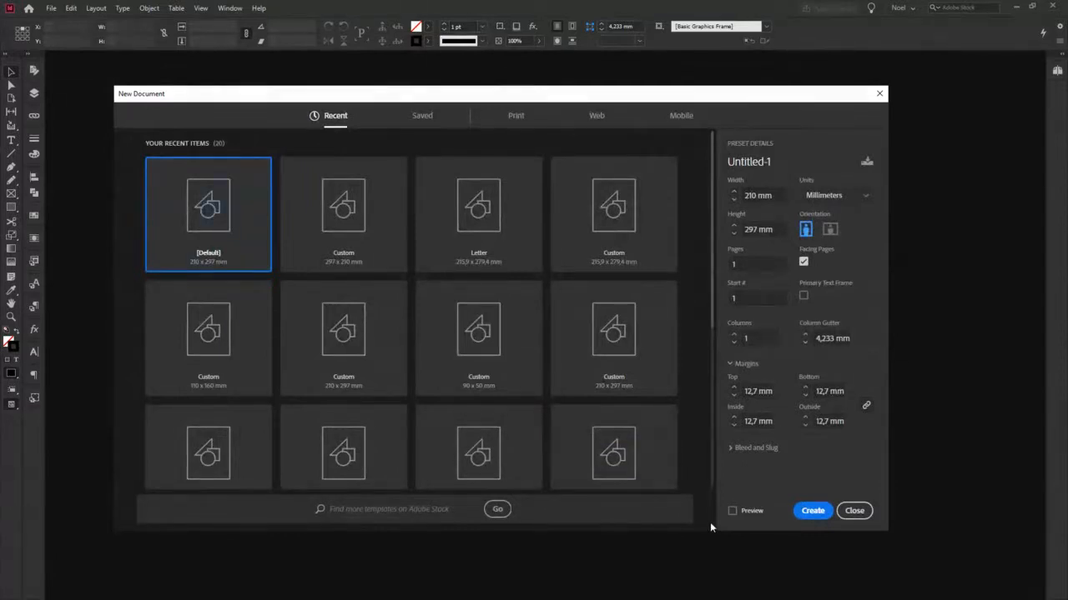
pyautogui.click(516, 117)
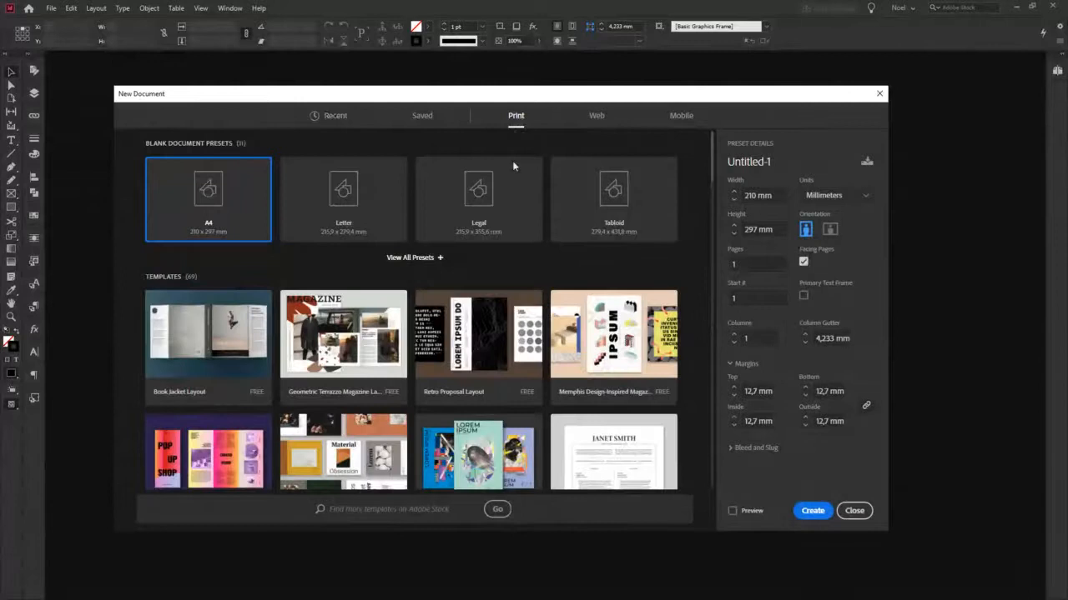
pyautogui.click(803, 262)
pyautogui.click(806, 343)
# Set all four linked page margins of the new document to about 12 mm and create it.
pyautogui.click(734, 387)
pyautogui.click(733, 388)
pyautogui.click(734, 388)
pyautogui.click(734, 388)
pyautogui.click(734, 387)
pyautogui.click(734, 388)
pyautogui.click(734, 397)
pyautogui.click(733, 397)
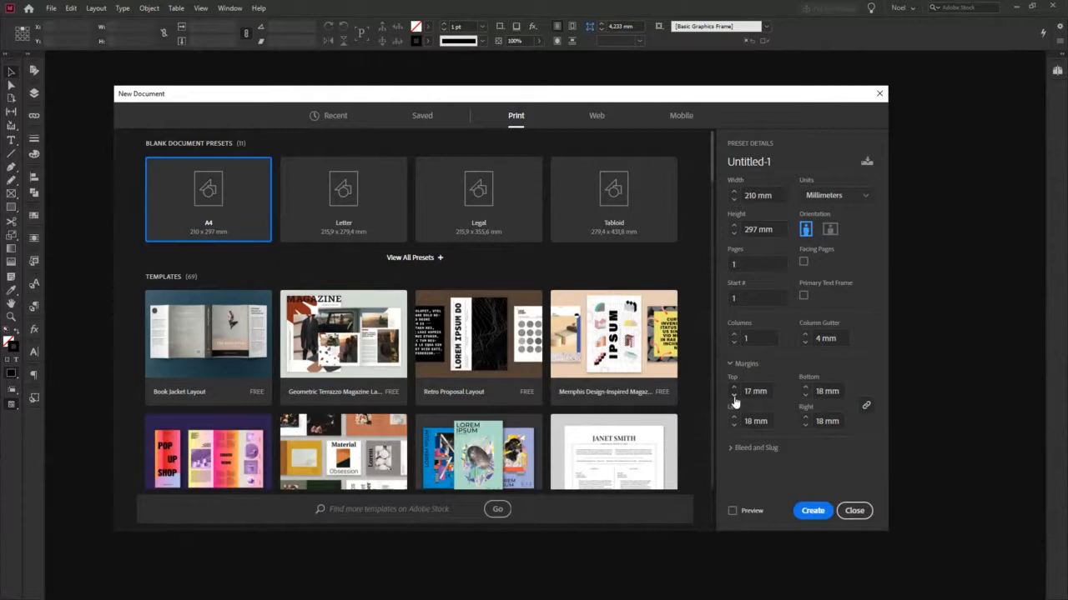
pyautogui.click(734, 396)
pyautogui.click(734, 397)
pyautogui.click(734, 398)
# Show the Scripts panel and collapse its Samples and Application folders.
pyautogui.click(816, 512)
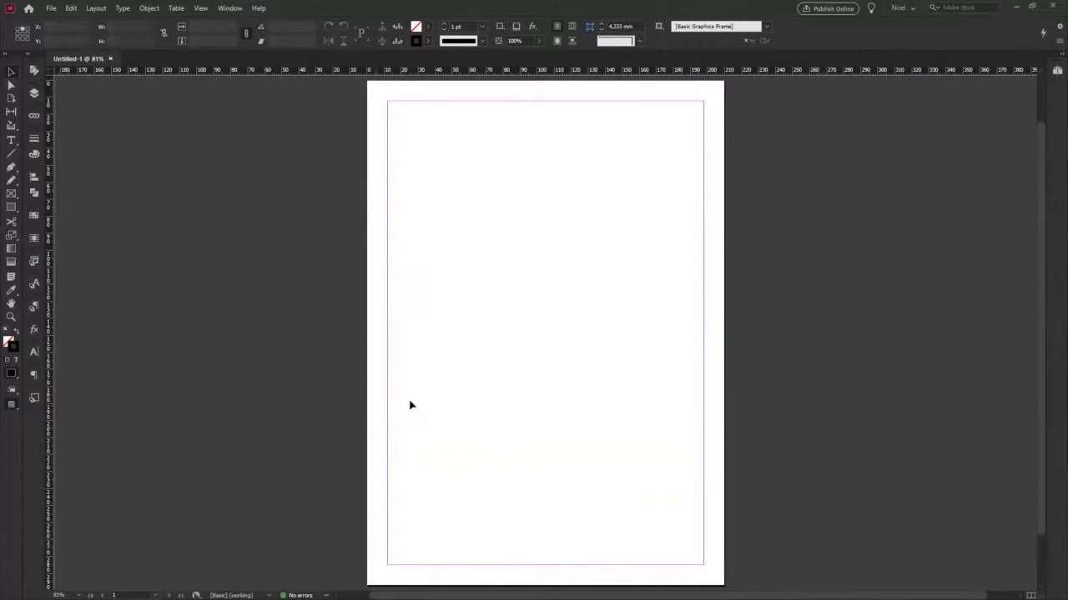
pyautogui.click(233, 9)
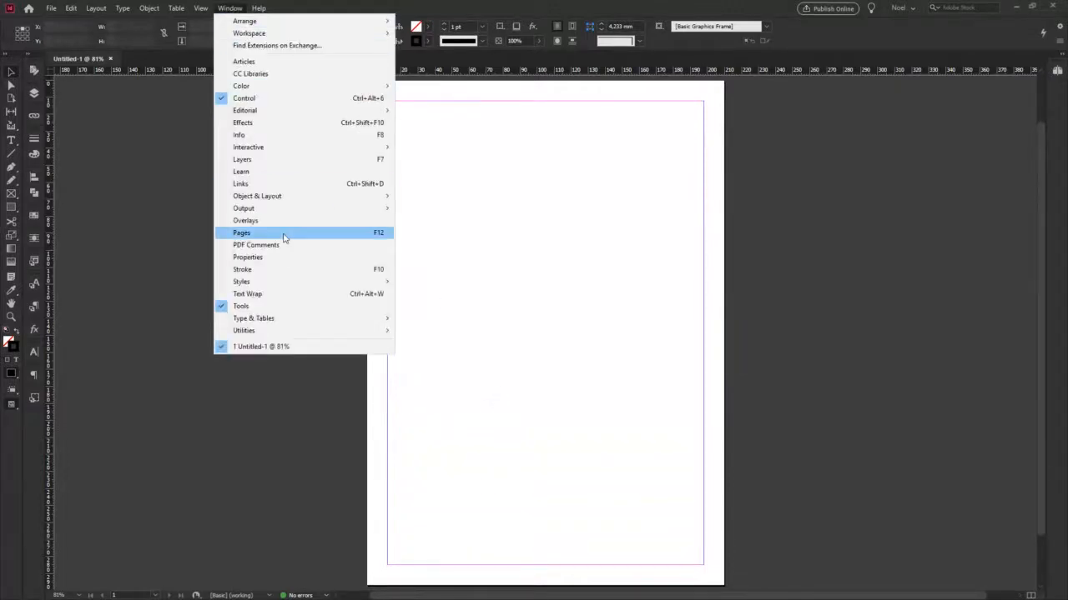
pyautogui.moveTo(245, 335)
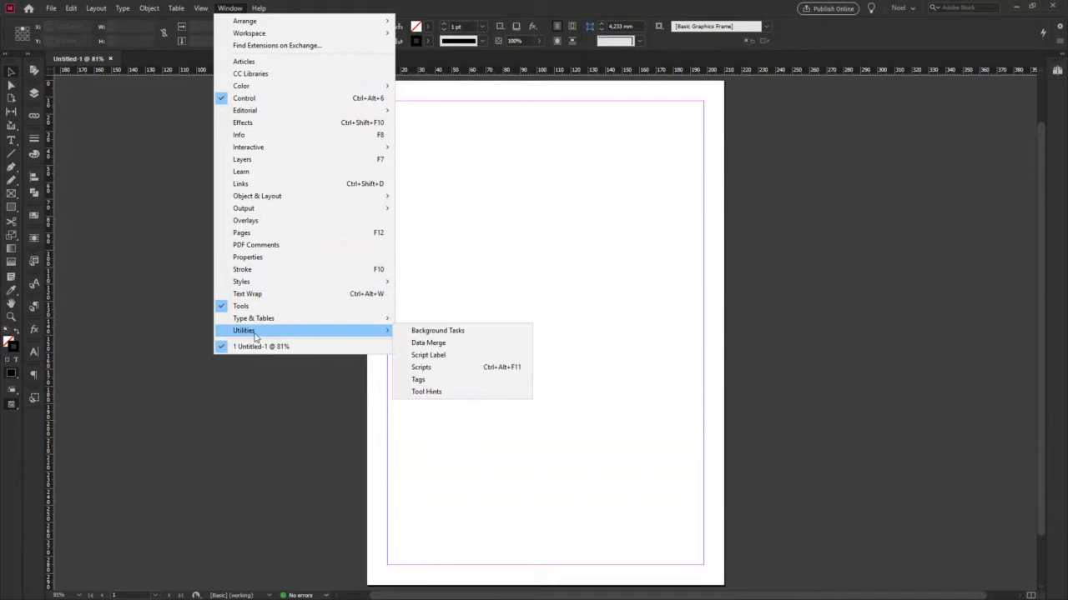
pyautogui.click(447, 368)
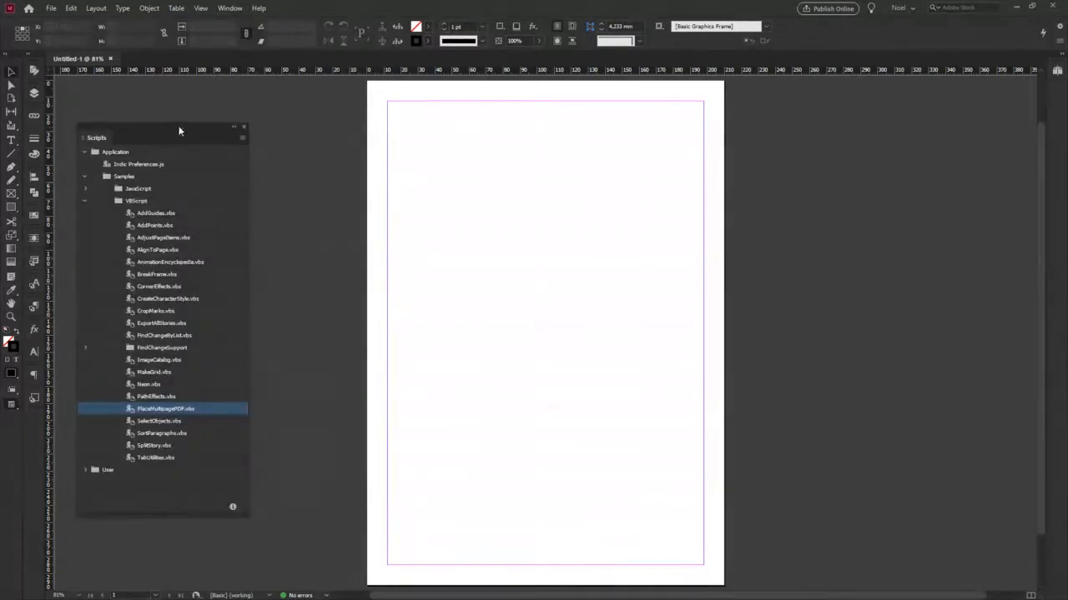
pyautogui.click(84, 176)
pyautogui.click(84, 152)
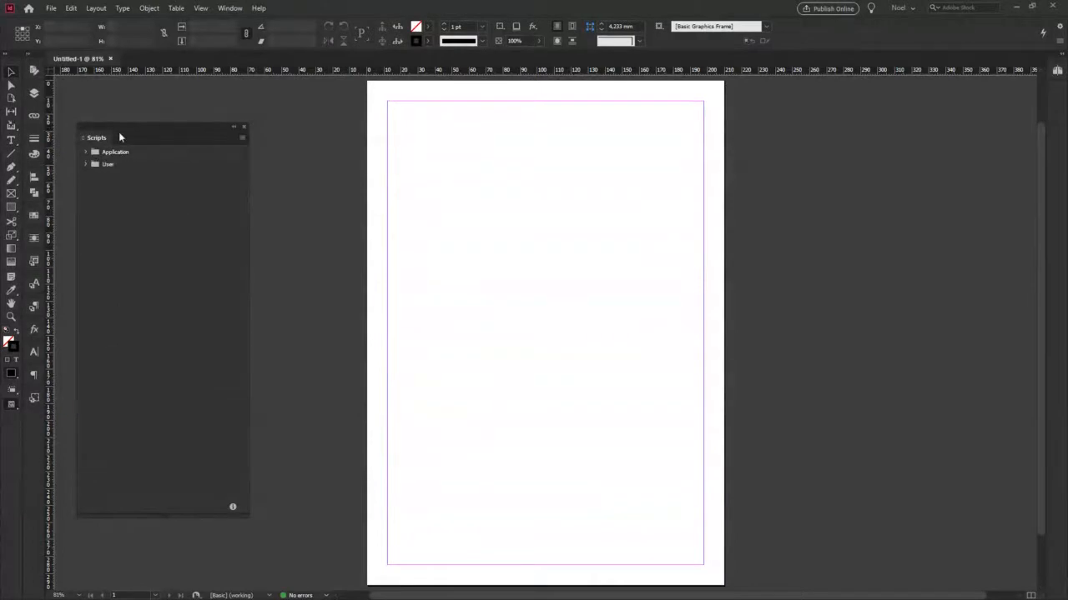
# Move the Scripts panel over the page and lengthen it to nearly the page's full height.
pyautogui.moveTo(119, 132); pyautogui.dragTo(501, 146)
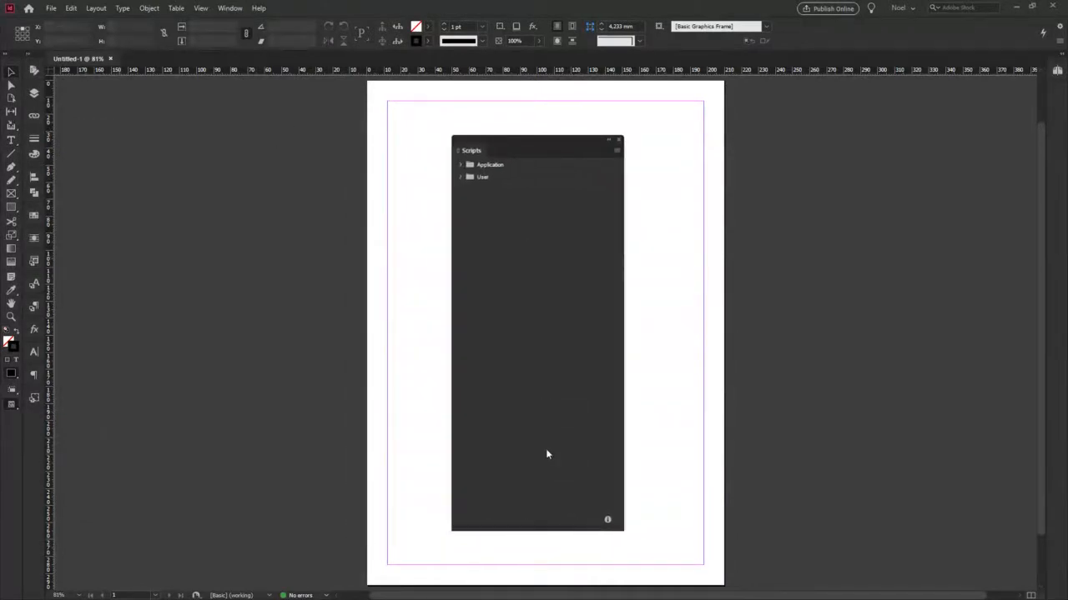
pyautogui.moveTo(546, 530); pyautogui.dragTo(546, 432)
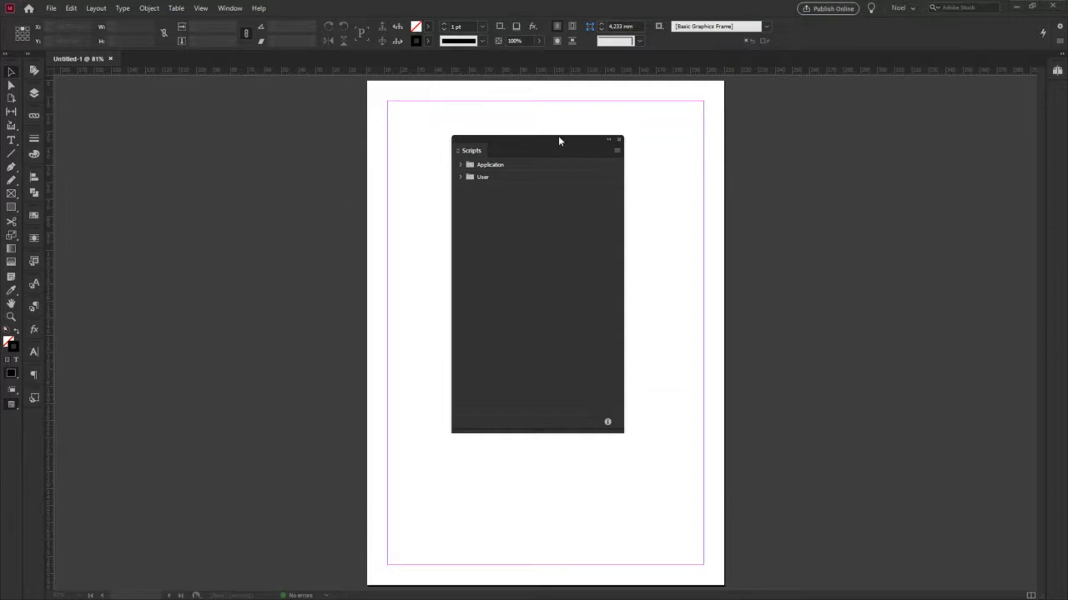
pyautogui.moveTo(559, 142); pyautogui.dragTo(537, 108)
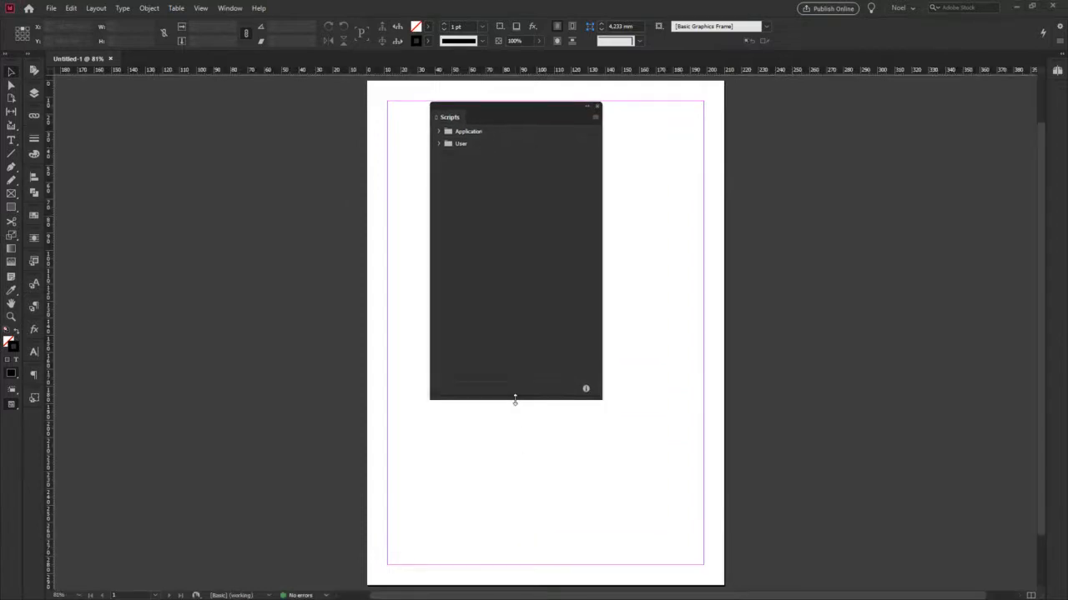
pyautogui.moveTo(514, 401); pyautogui.dragTo(517, 535)
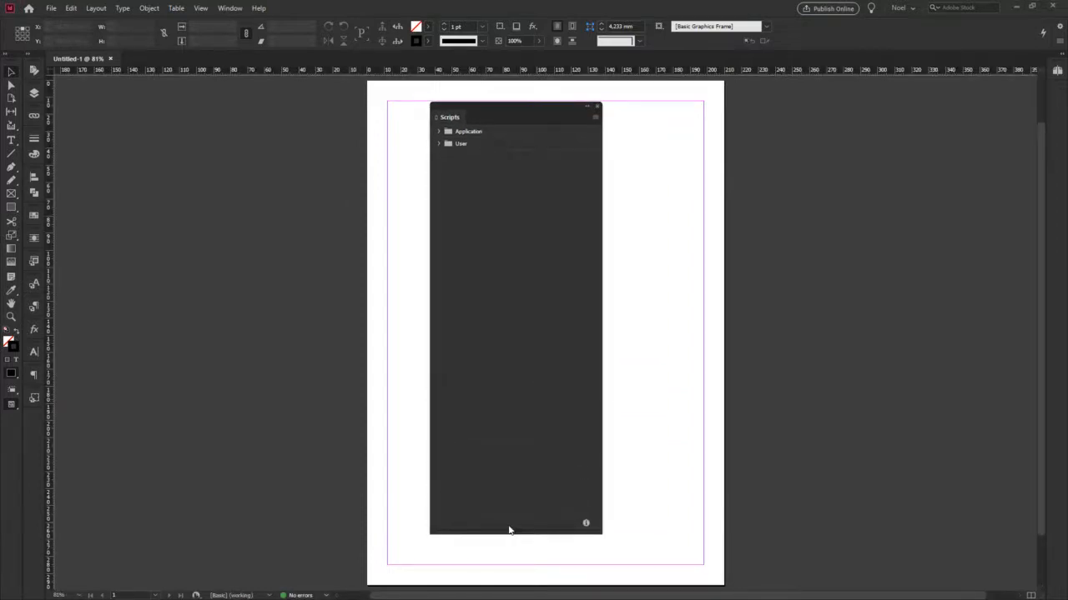
# Expand the Application and Samples folders and examine the sample scripts inside the JavaScript and VBScript folders.
pyautogui.click(438, 131)
pyautogui.click(439, 157)
pyautogui.click(483, 171)
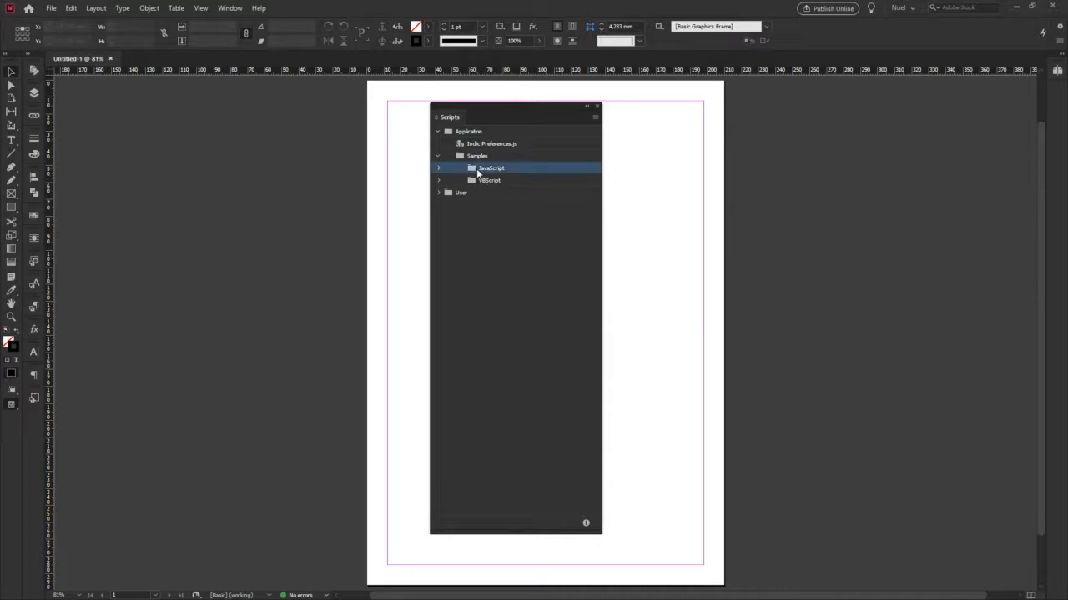
pyautogui.click(438, 168)
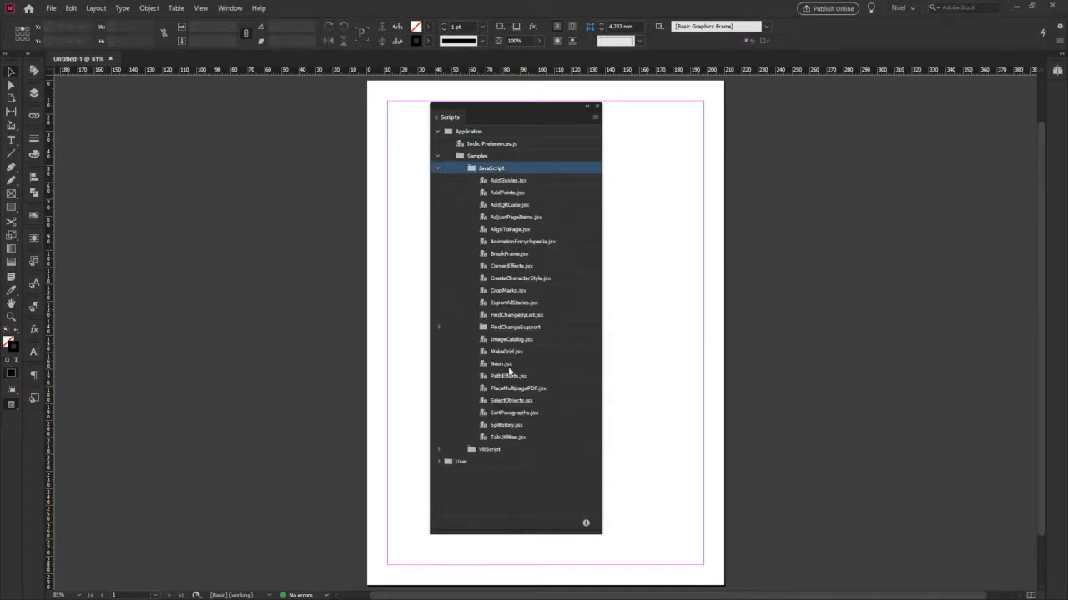
pyautogui.click(438, 167)
pyautogui.click(438, 180)
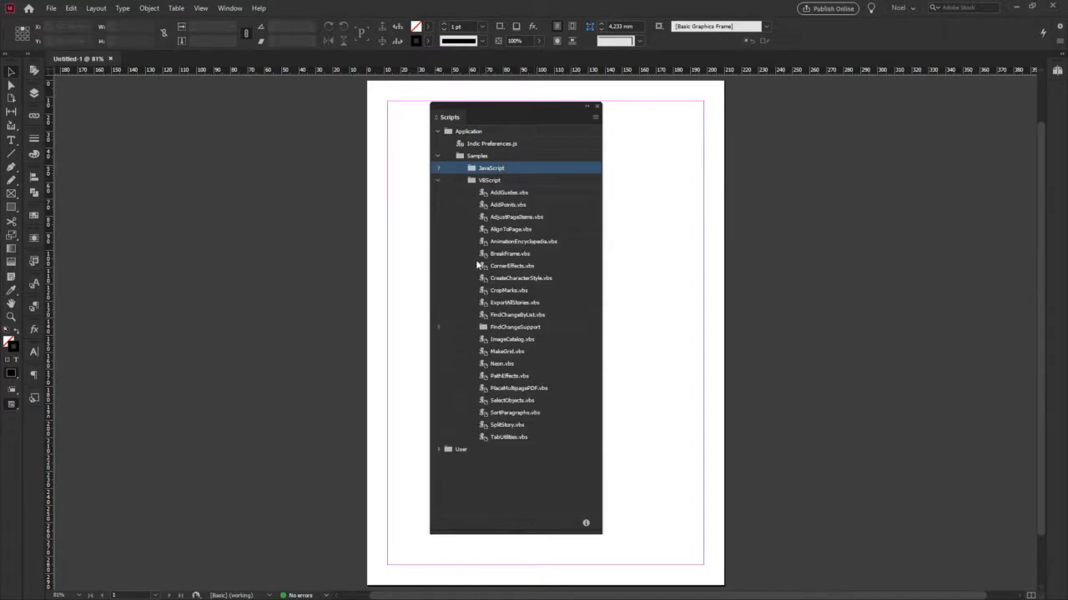
pyautogui.click(438, 180)
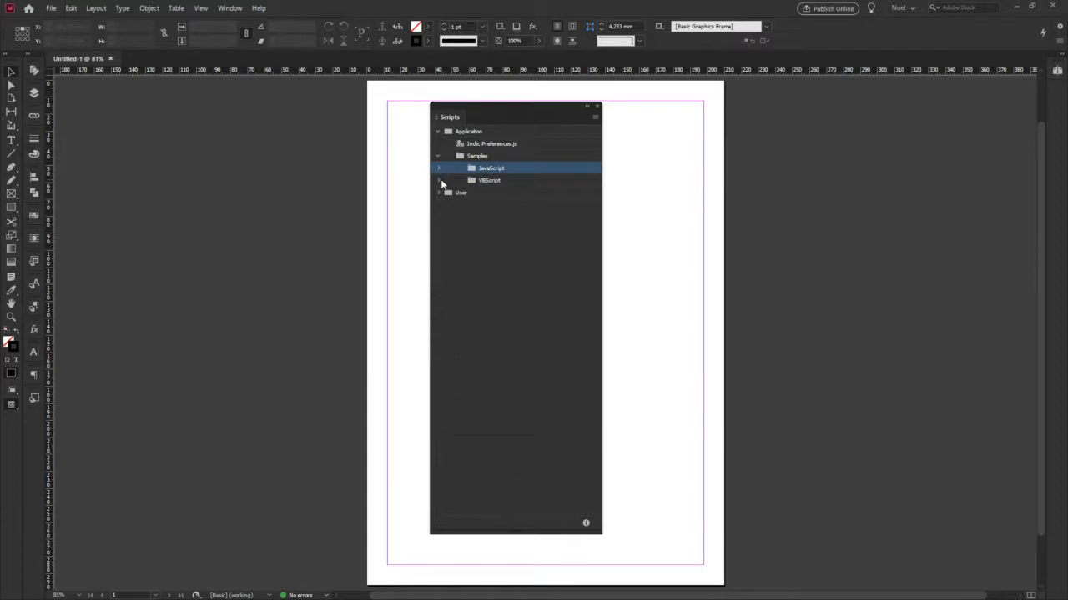
pyautogui.click(500, 181)
pyautogui.click(496, 169)
pyautogui.click(494, 181)
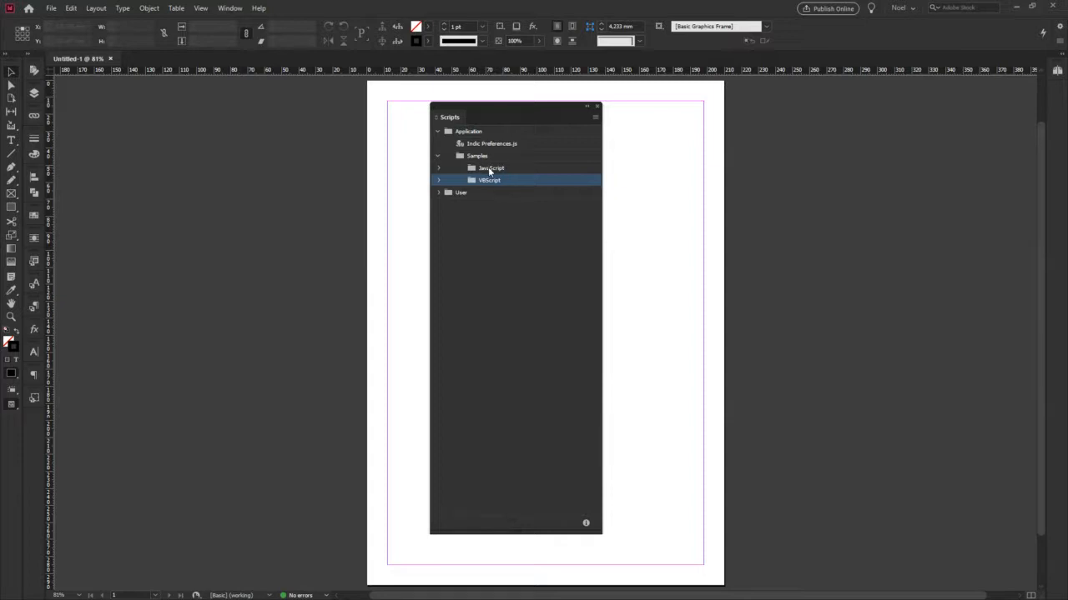
pyautogui.click(488, 168)
pyautogui.click(490, 180)
pyautogui.click(492, 167)
pyautogui.click(493, 180)
pyautogui.click(489, 167)
pyautogui.click(509, 181)
pyautogui.click(517, 169)
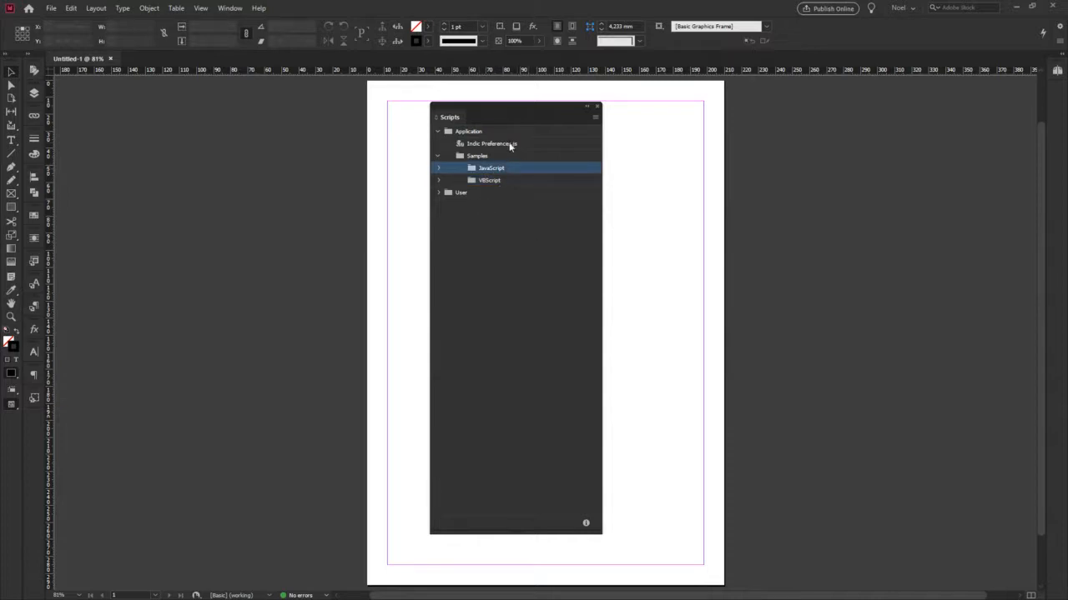
pyautogui.click(512, 183)
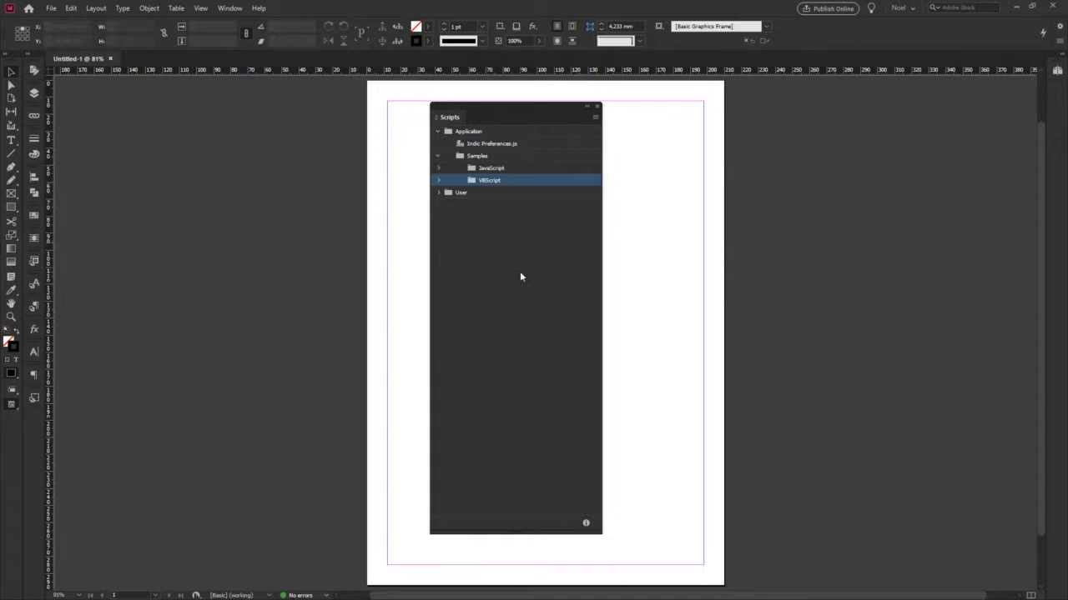
pyautogui.click(514, 171)
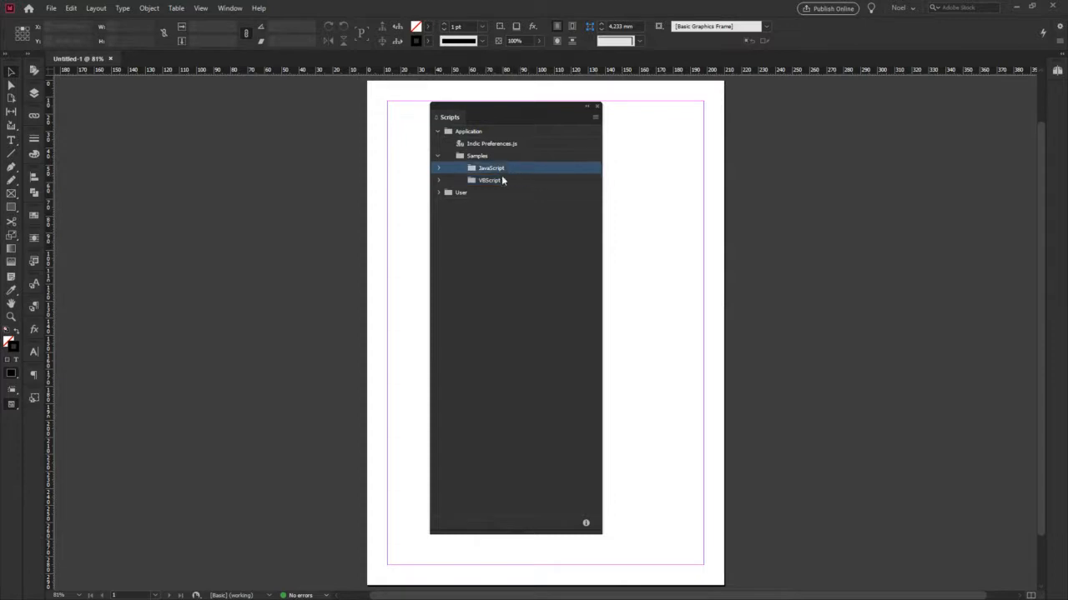
pyautogui.click(500, 181)
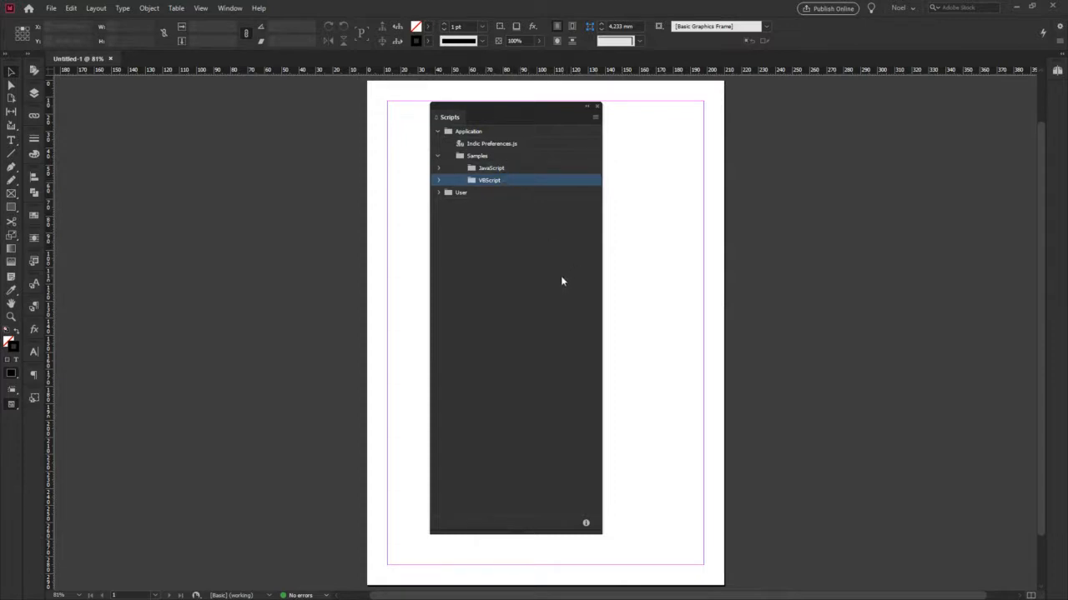
# Expand the VBScript samples folder and move the Scripts panel beside the page's left edge.
pyautogui.click(439, 180)
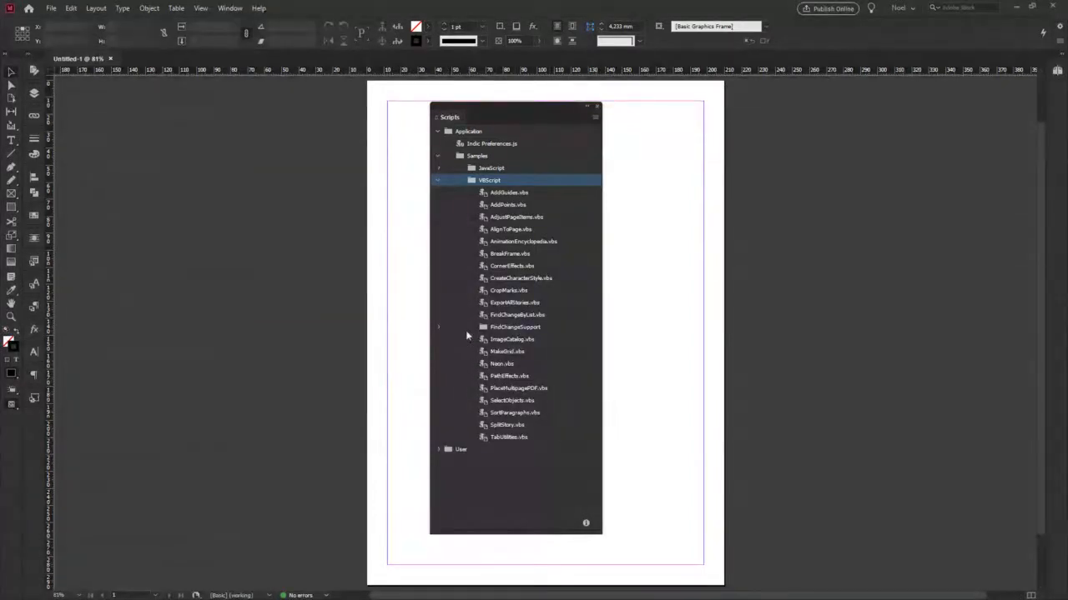
pyautogui.moveTo(521, 109); pyautogui.dragTo(548, 108)
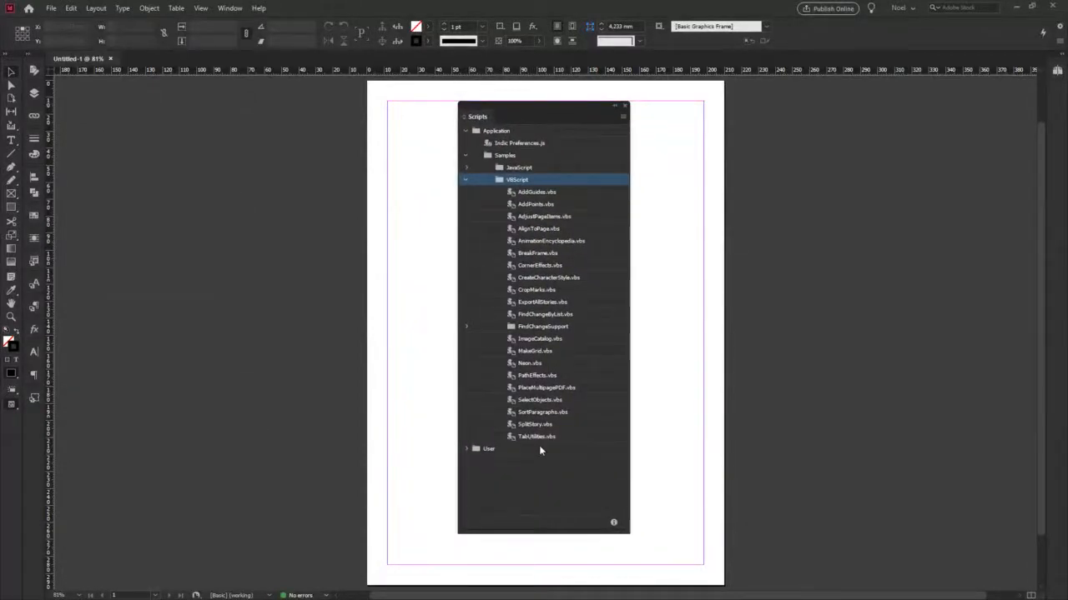
pyautogui.moveTo(540, 106); pyautogui.dragTo(287, 110)
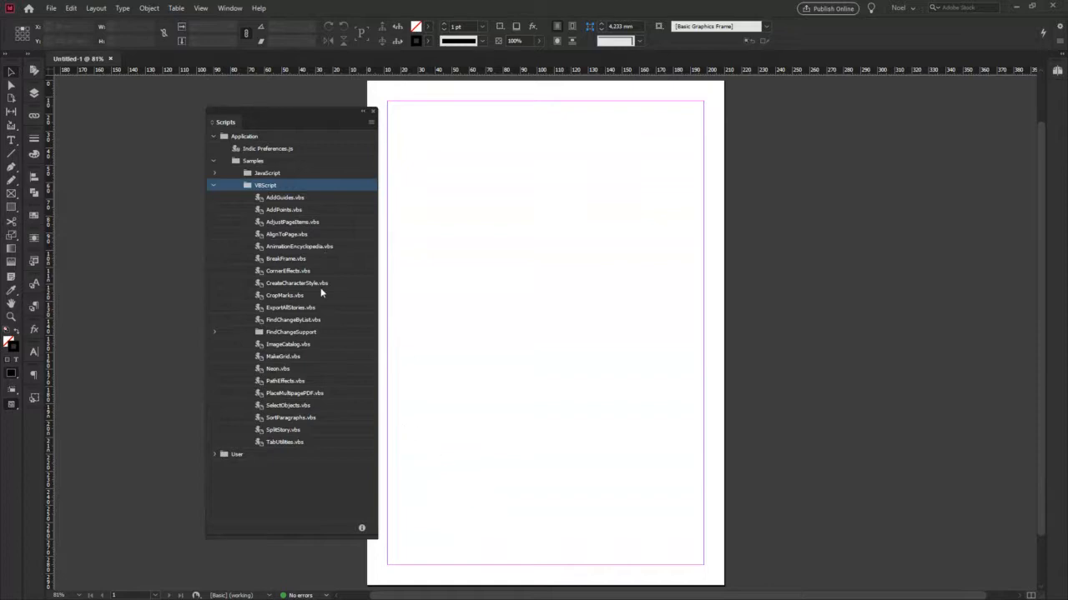
# Draw a rectangle about 112 × 93.5 mm near the page centre and fill it with C=100 M=0 Y=0 K=0.
pyautogui.click(11, 210)
pyautogui.moveTo(457, 238); pyautogui.dragTo(648, 396)
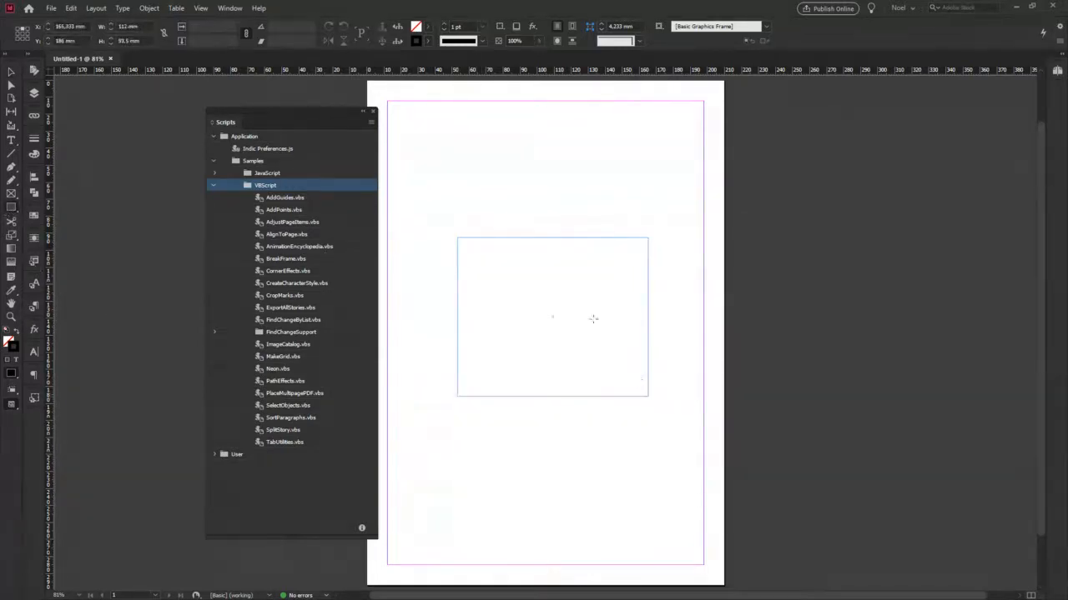
pyautogui.click(425, 27)
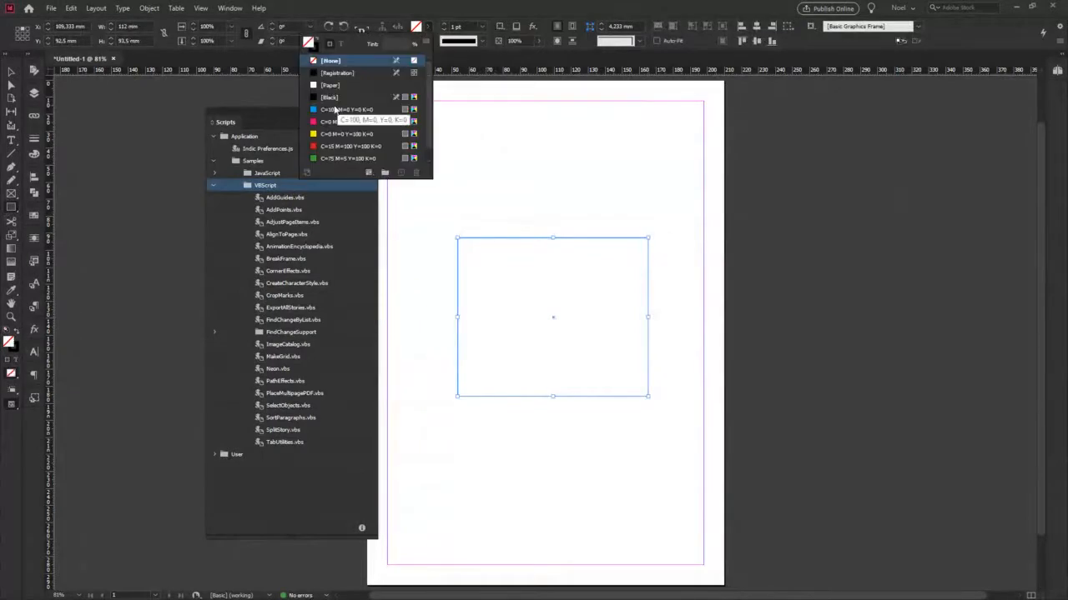
pyautogui.click(334, 109)
pyautogui.click(11, 74)
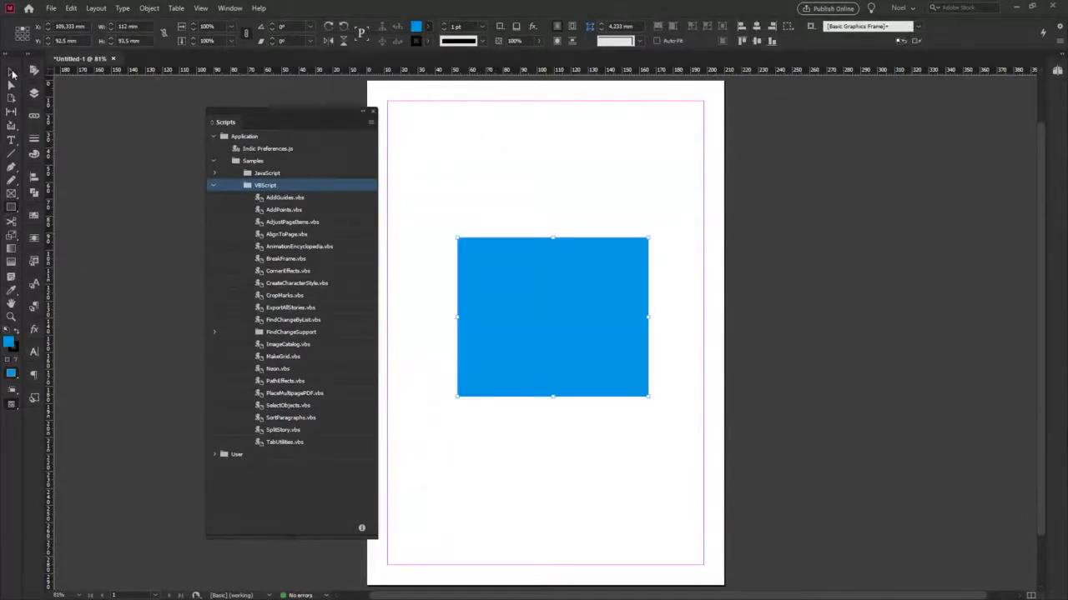
pyautogui.click(12, 73)
# Run the CornerEffects.vbs script on the blue rectangle and place its dialog beside the shape.
pyautogui.click(290, 271)
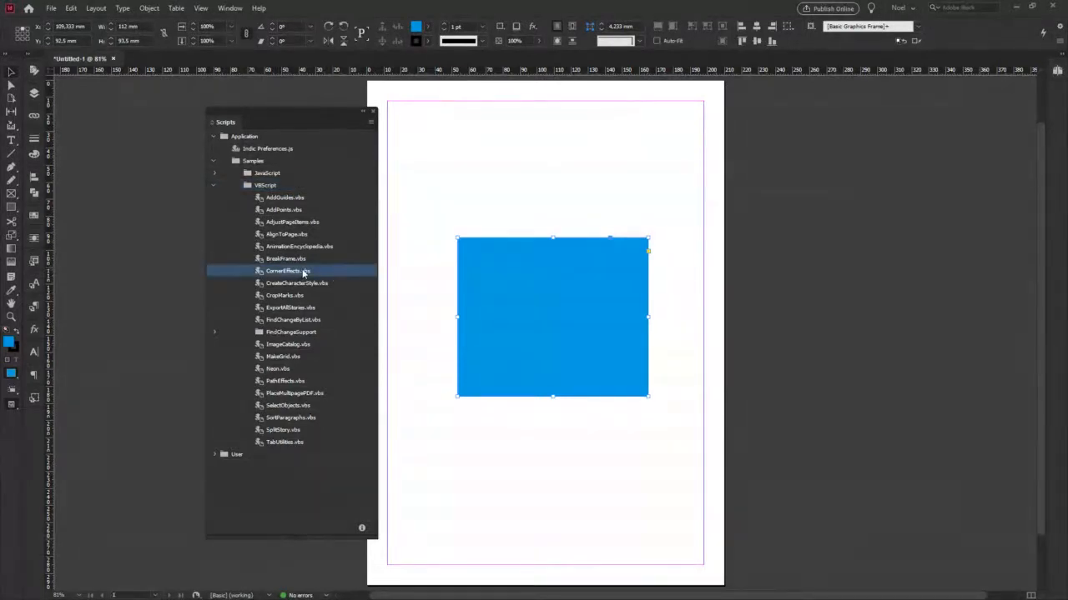
pyautogui.rightClick(314, 273)
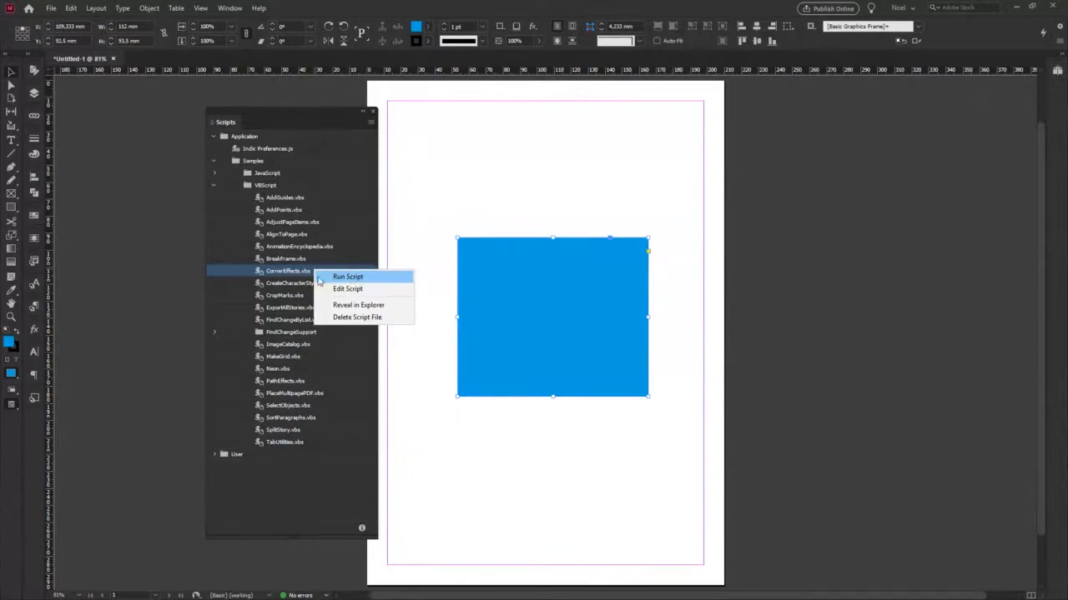
pyautogui.doubleClick(287, 271)
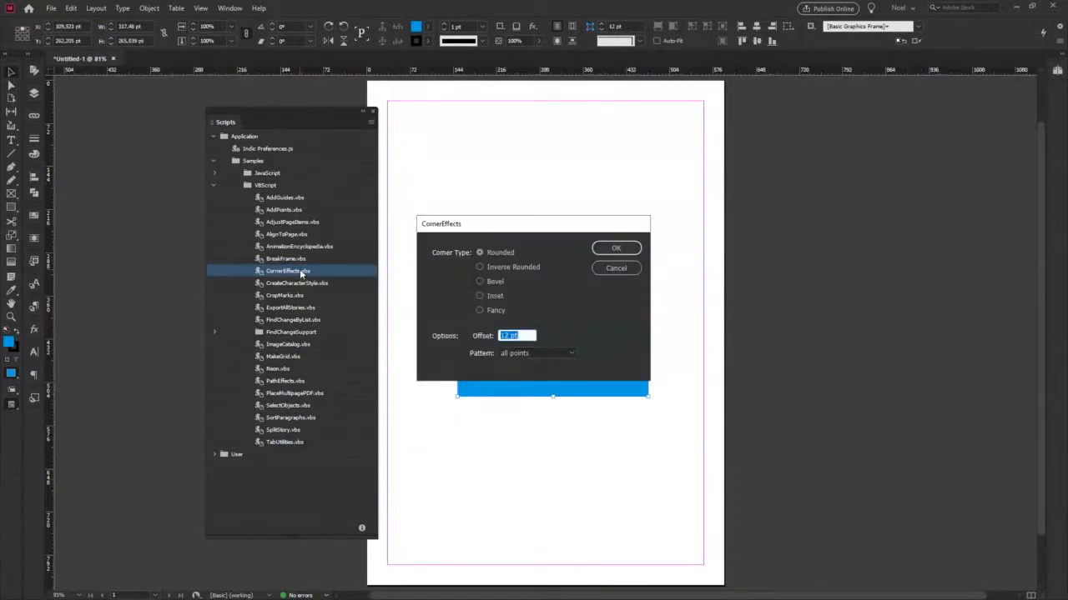
pyautogui.moveTo(534, 227); pyautogui.dragTo(776, 235)
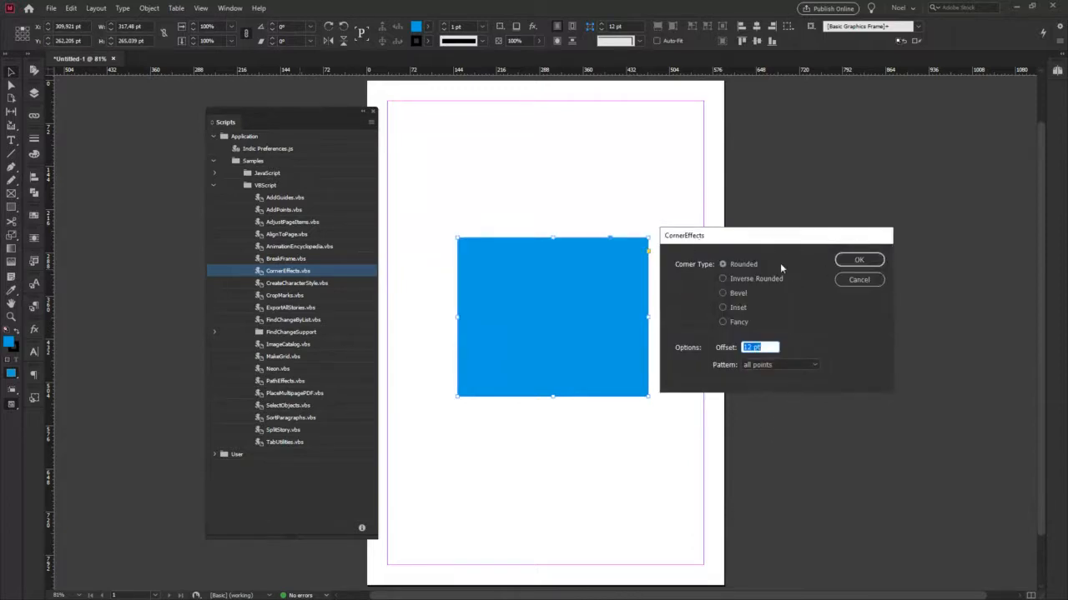
pyautogui.moveTo(796, 241); pyautogui.dragTo(804, 246)
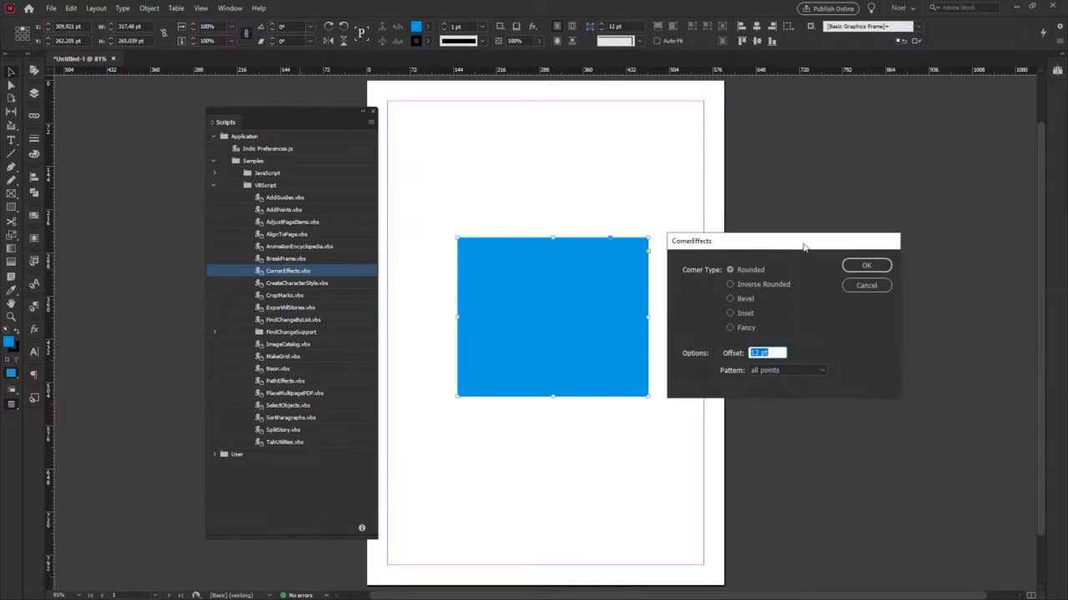
# Apply the Fancy corner type with a 12 pt offset to all points of the rectangle.
pyautogui.click(751, 284)
pyautogui.click(745, 300)
pyautogui.click(746, 300)
pyautogui.click(747, 327)
pyautogui.moveTo(772, 353); pyautogui.dragTo(749, 353)
pyautogui.click(778, 370)
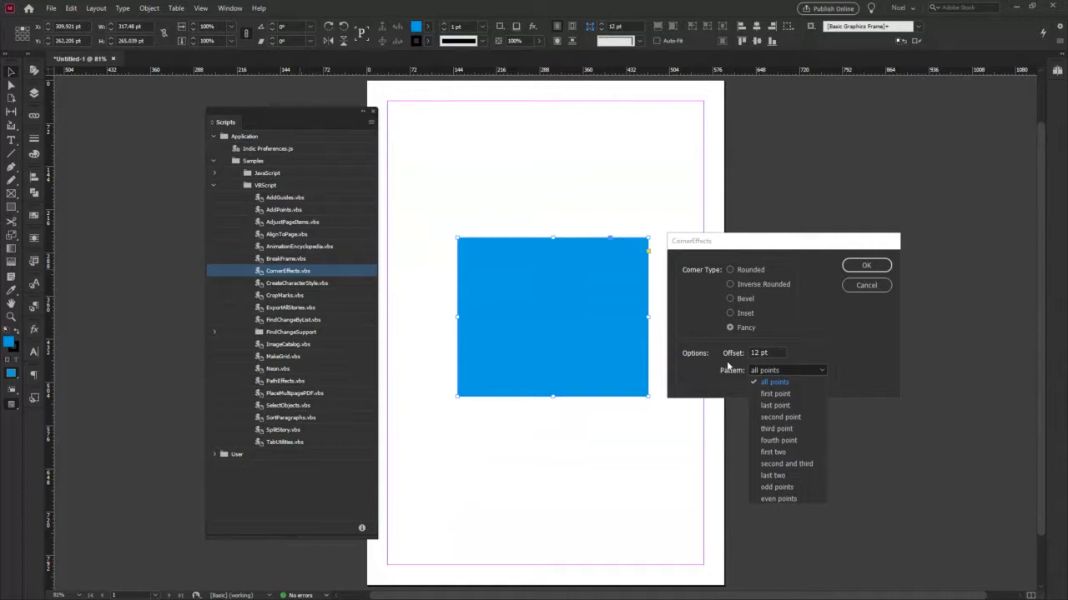
pyautogui.click(784, 382)
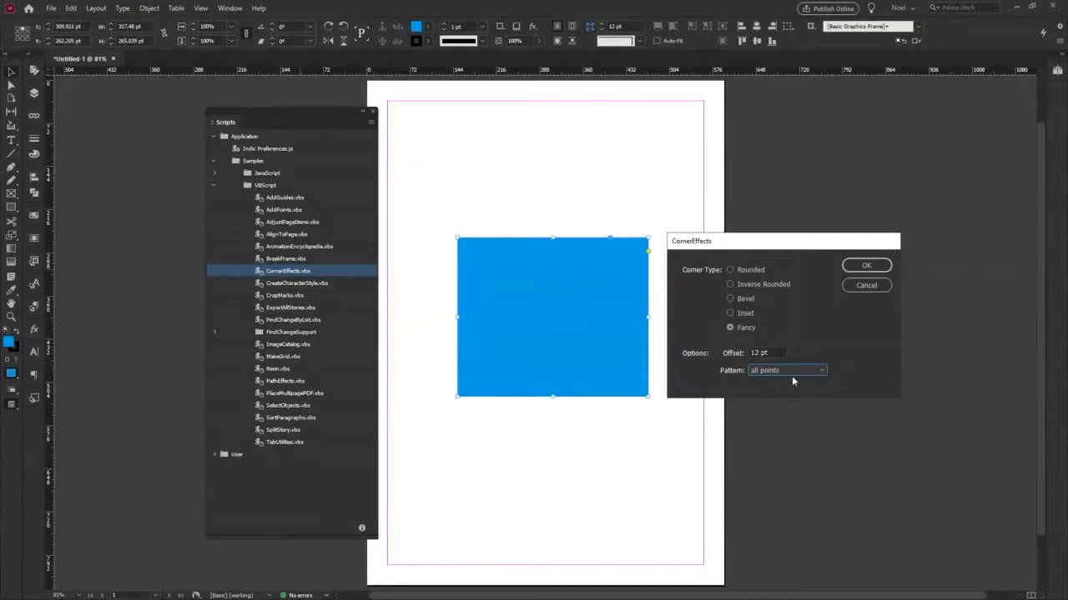
pyautogui.click(867, 267)
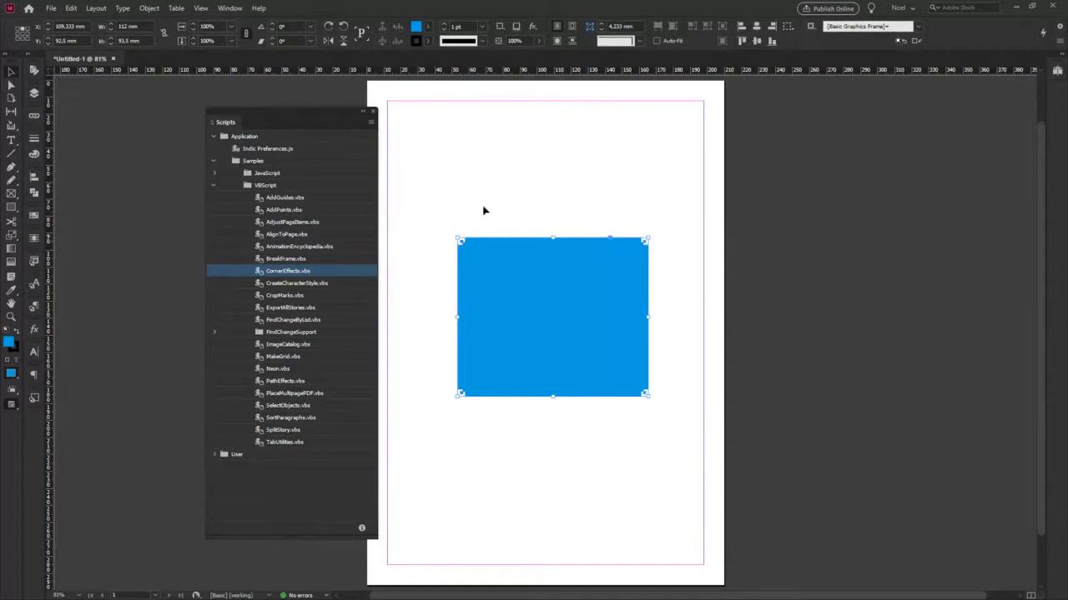
# Examine the rectangle's fancy corners up close and return to the full-page view.
pyautogui.press('z')
pyautogui.moveTo(441, 216); pyautogui.dragTo(678, 441)
pyautogui.moveTo(675, 381); pyautogui.dragTo(834, 443)
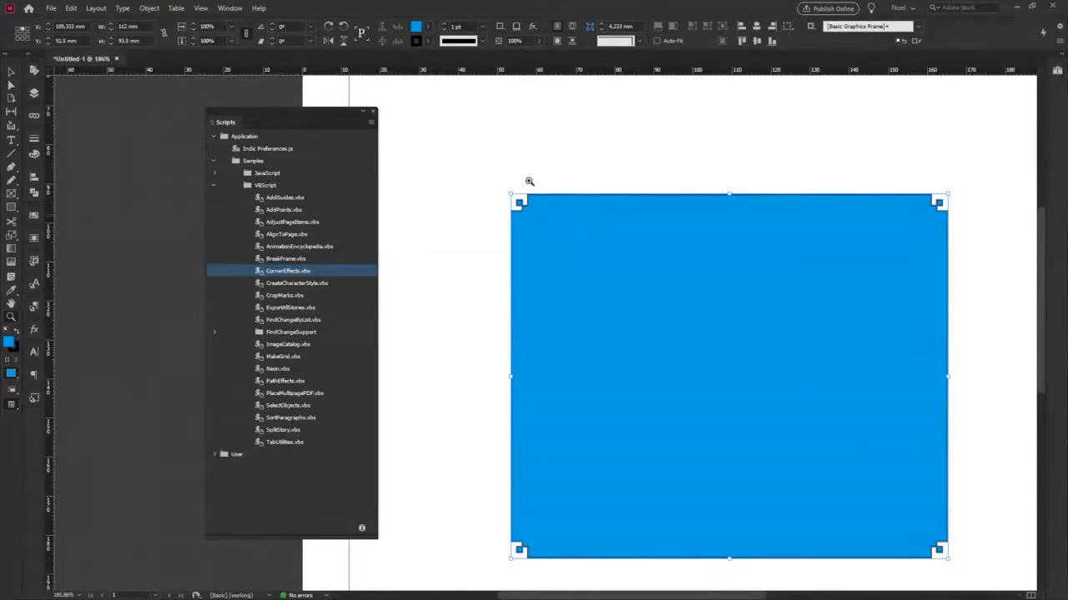
pyautogui.moveTo(494, 186); pyautogui.dragTo(571, 255)
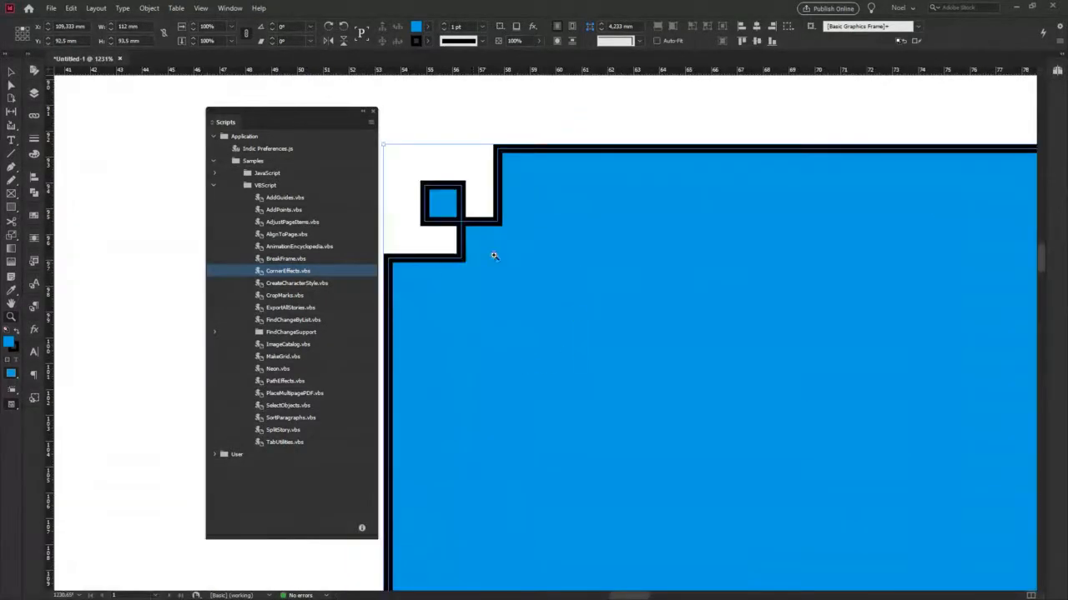
pyautogui.moveTo(569, 294); pyautogui.dragTo(629, 289)
pyautogui.hotkey('ctrl', '0')
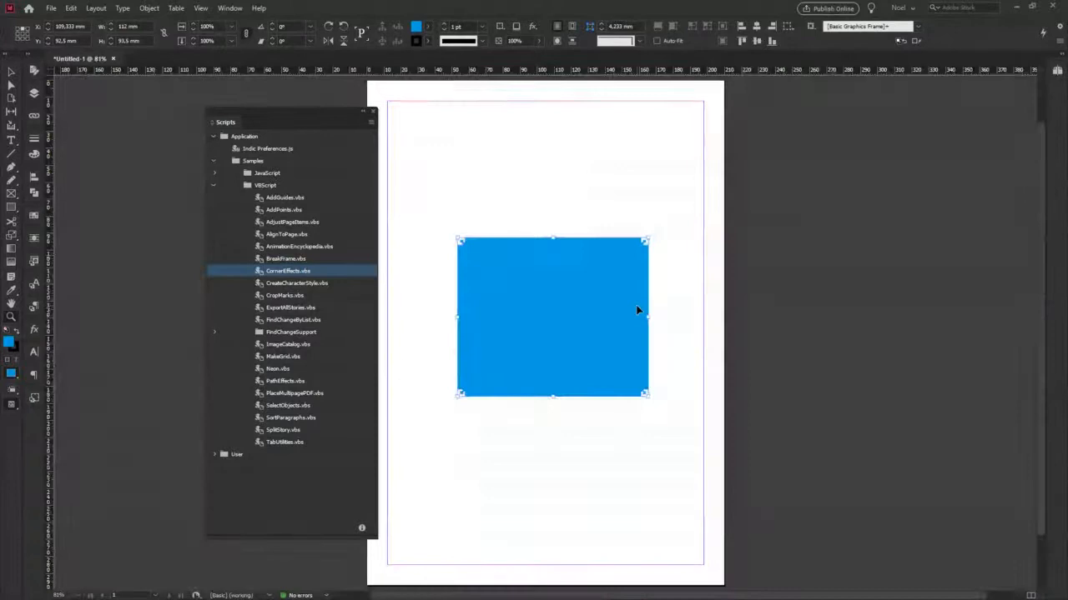
pyautogui.click(11, 73)
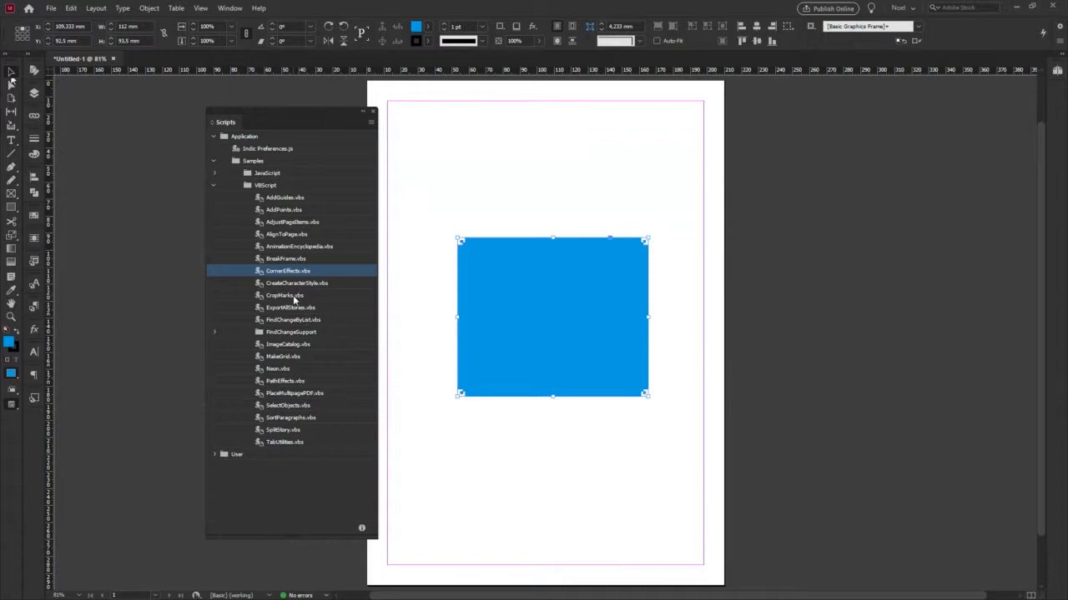
# Run CropMarks.vbs on the rectangle with default crop and registration mark settings, drawn around each object, and deselect everything.
pyautogui.click(288, 296)
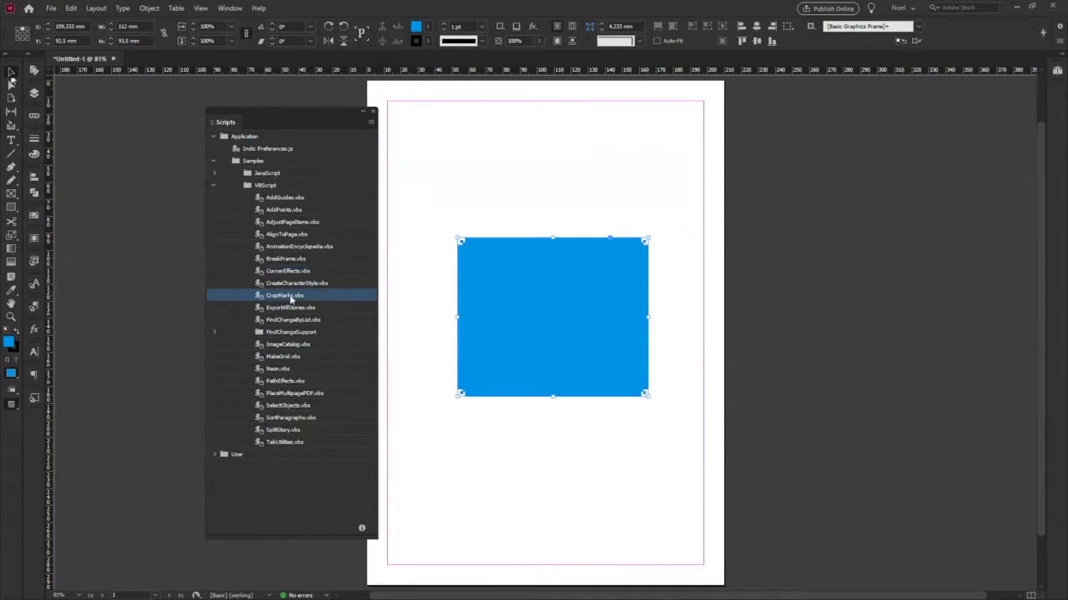
pyautogui.doubleClick(290, 297)
pyautogui.moveTo(564, 195); pyautogui.dragTo(799, 207)
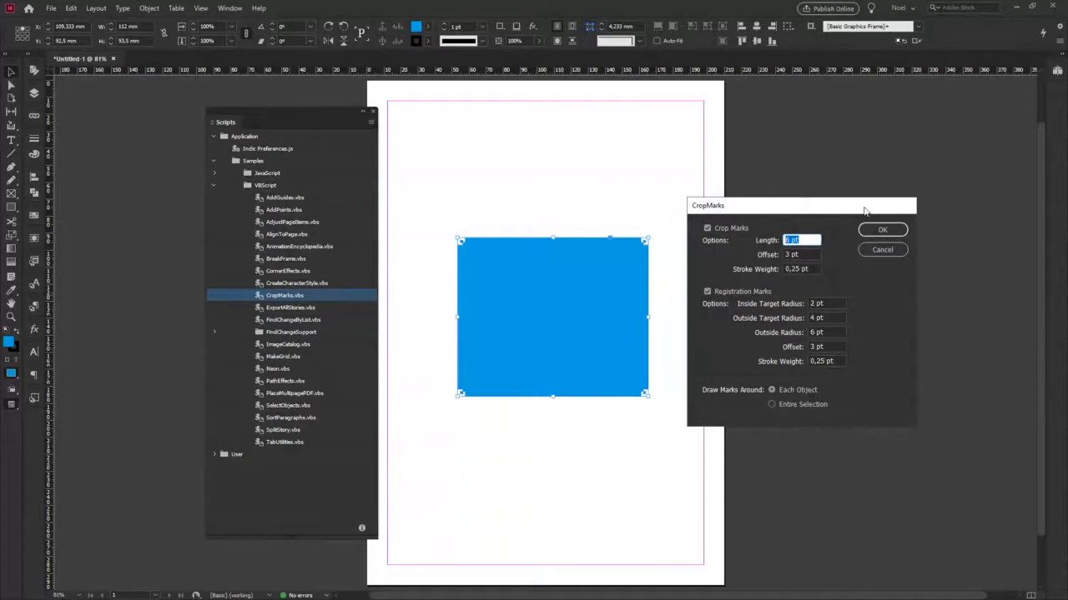
pyautogui.click(876, 229)
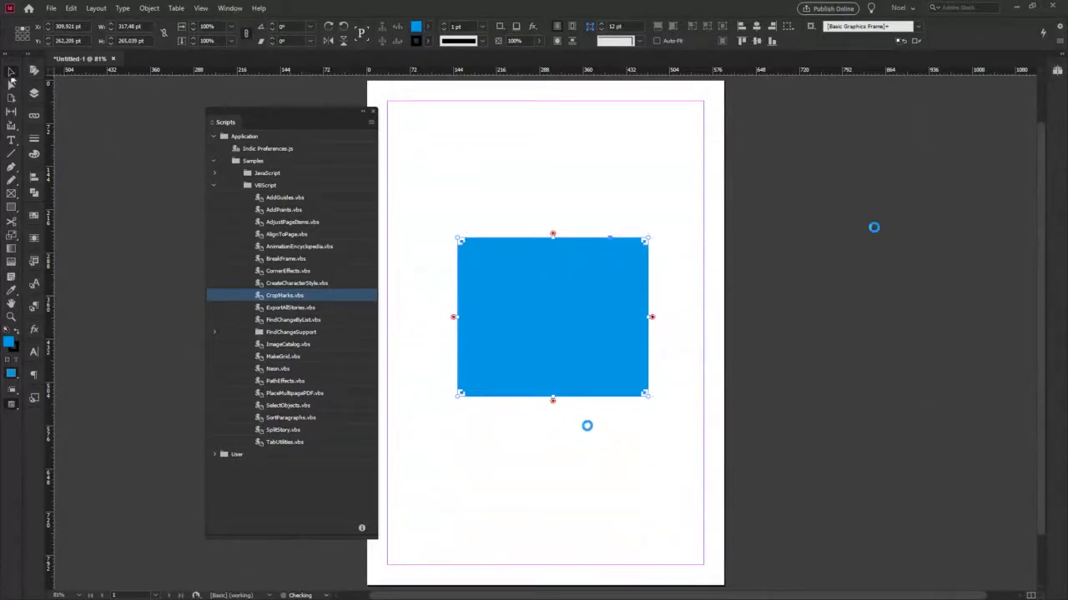
pyautogui.click(489, 429)
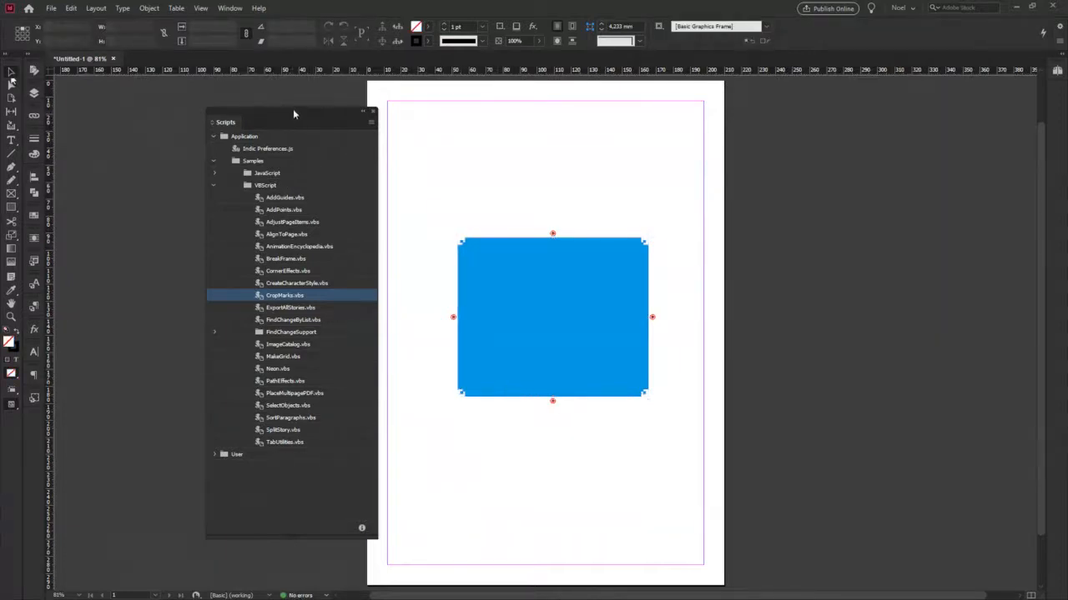
# Examine the crop and registration marks around the rectangle, keeping the Scripts panel out of the way.
pyautogui.moveTo(293, 108); pyautogui.dragTo(195, 94)
pyautogui.press('z')
pyautogui.moveTo(422, 218); pyautogui.dragTo(706, 354)
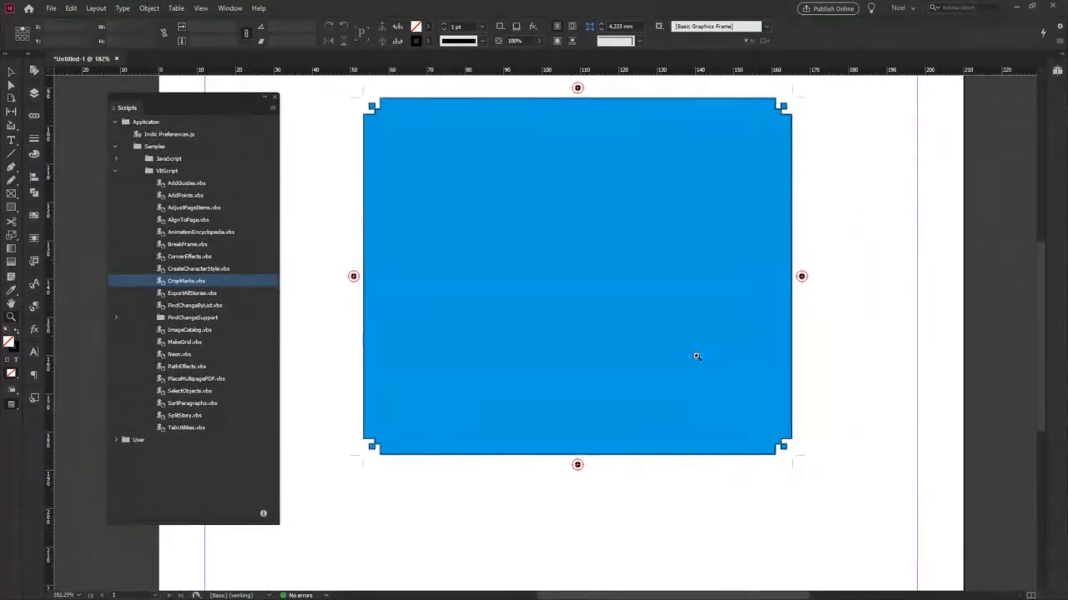
pyautogui.hotkey('ctrl', '0')
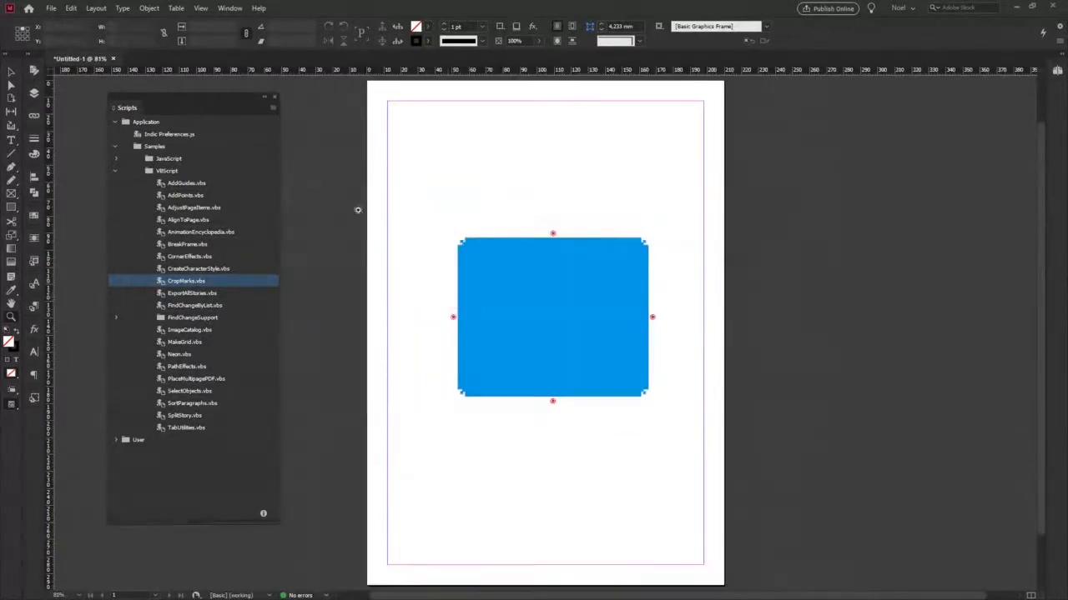
pyautogui.moveTo(213, 97); pyautogui.dragTo(348, 104)
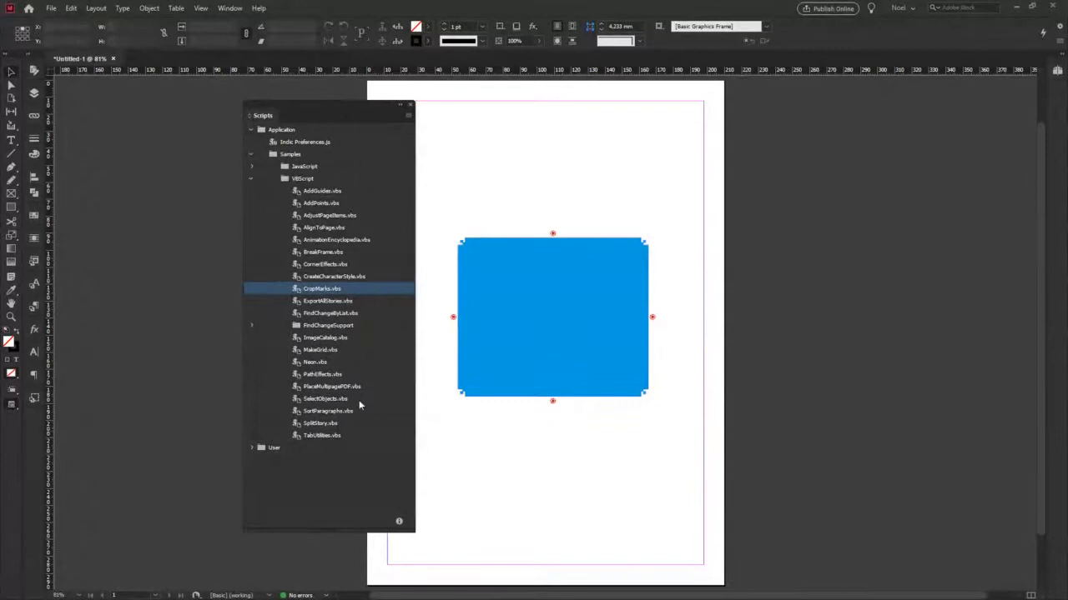
# Try to run the Neon.vbs script with no object selected.
pyautogui.doubleClick(331, 365)
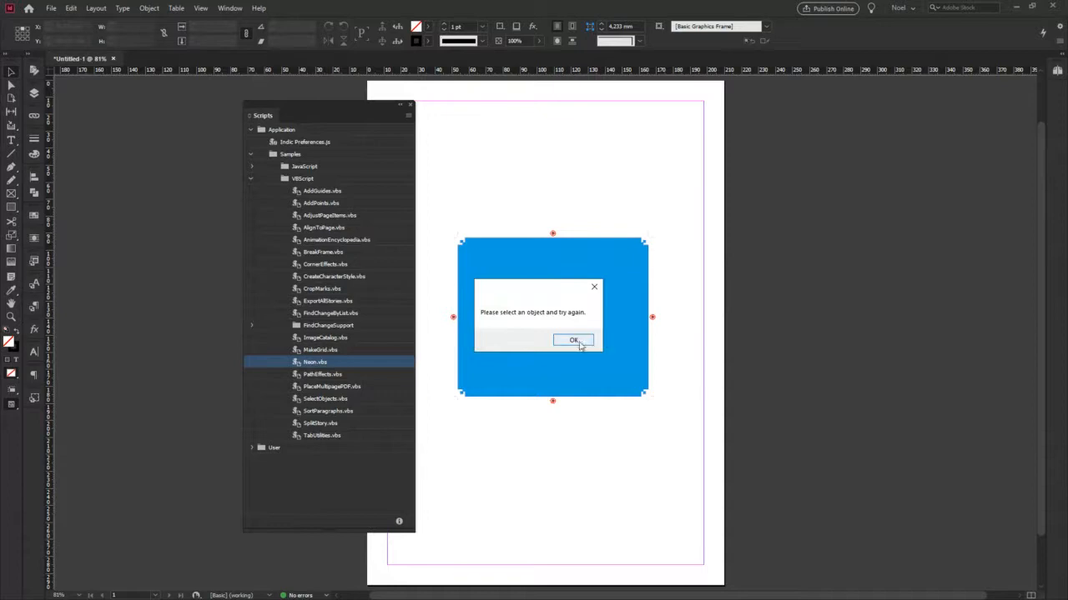
pyautogui.click(573, 342)
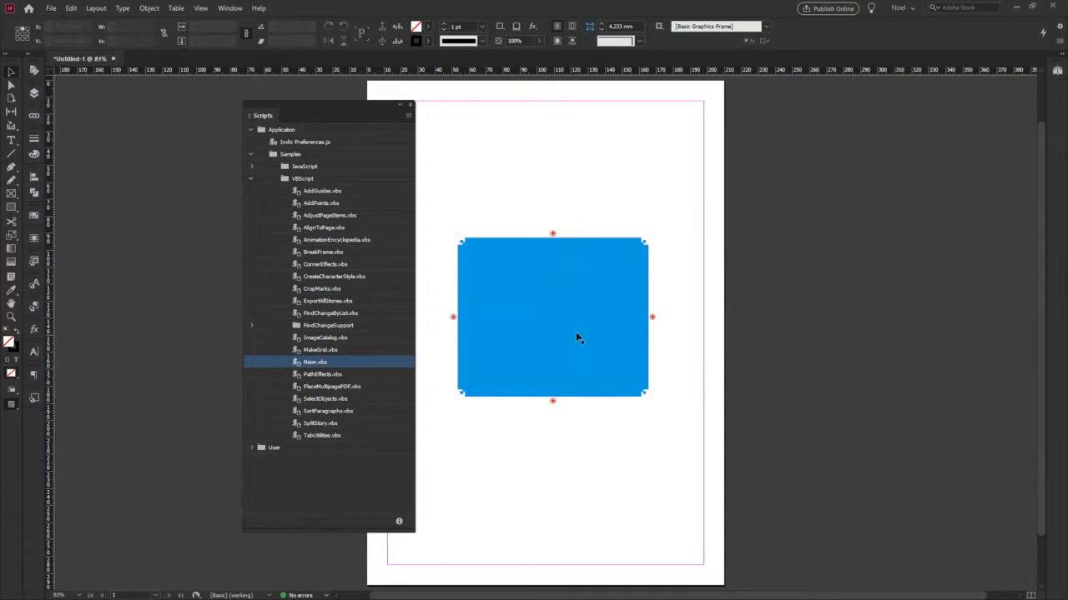
# Move the rectangle onto the pasteboard, delete the crop and registration marks, and return it to about X 113 mm, Y 97 mm.
pyautogui.moveTo(588, 296); pyautogui.dragTo(615, 396)
pyautogui.moveTo(585, 309); pyautogui.dragTo(841, 313)
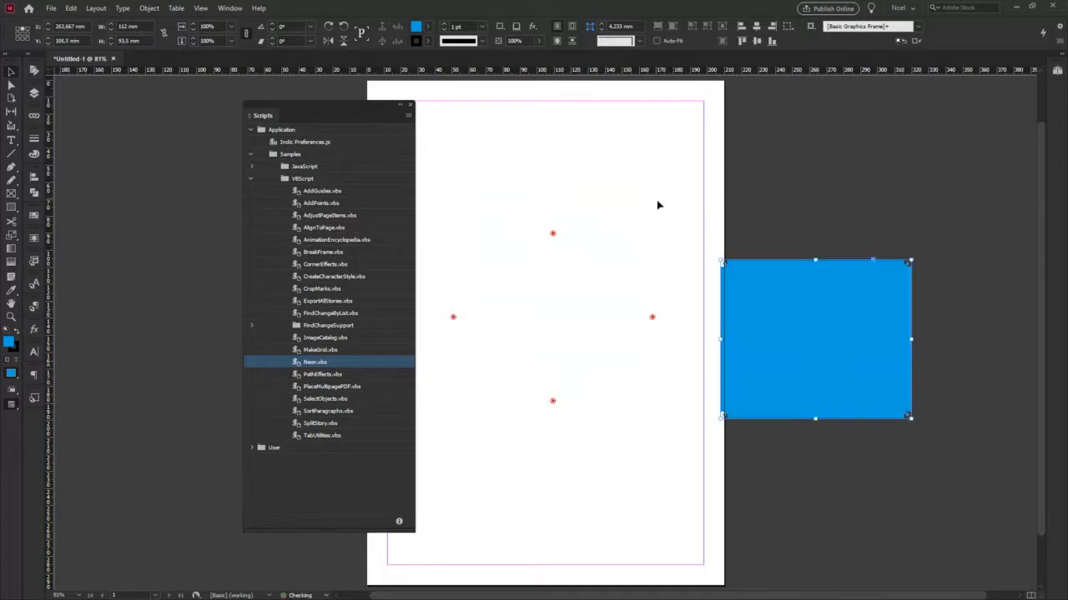
pyautogui.moveTo(658, 203); pyautogui.dragTo(436, 436)
pyautogui.moveTo(820, 365); pyautogui.dragTo(564, 351)
# Run Neon.vbs on the rectangle with 12 steps, a black stroke from weight 12 to 0.25, and CropMarks as destination layer.
pyautogui.doubleClick(316, 364)
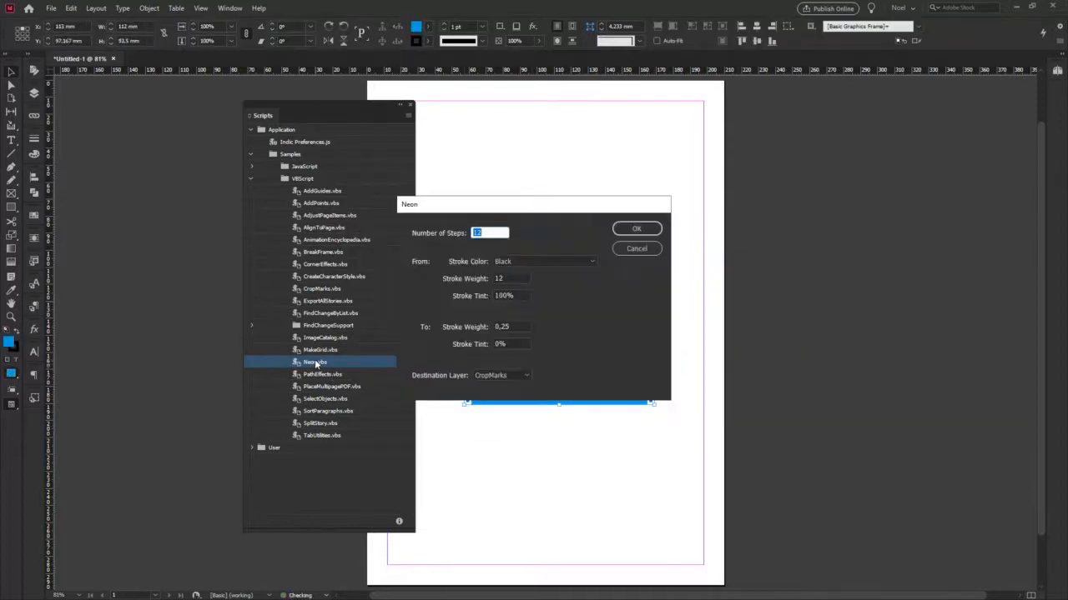
pyautogui.click(637, 229)
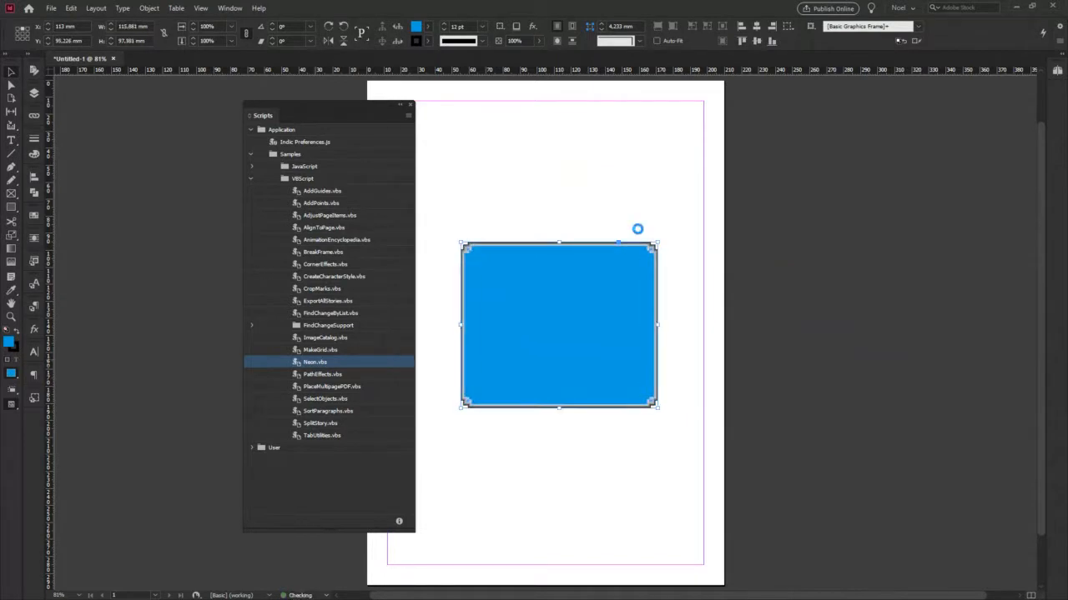
pyautogui.click(678, 260)
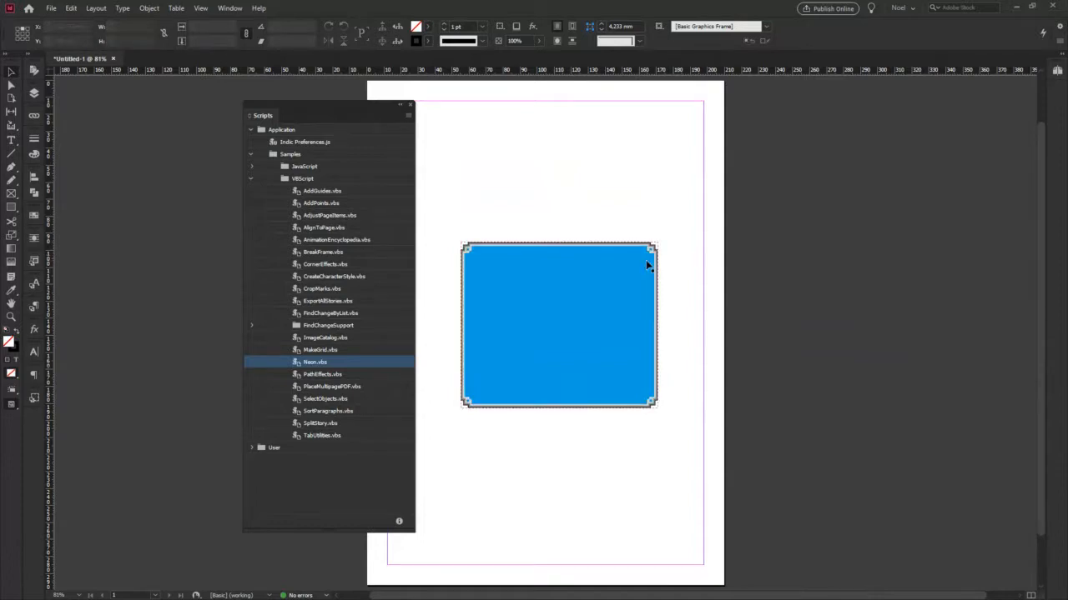
# Examine the neon stroke blend at the rectangle's upper-right corner up close and return to a wider view.
pyautogui.press('z')
pyautogui.moveTo(608, 189); pyautogui.dragTo(719, 399)
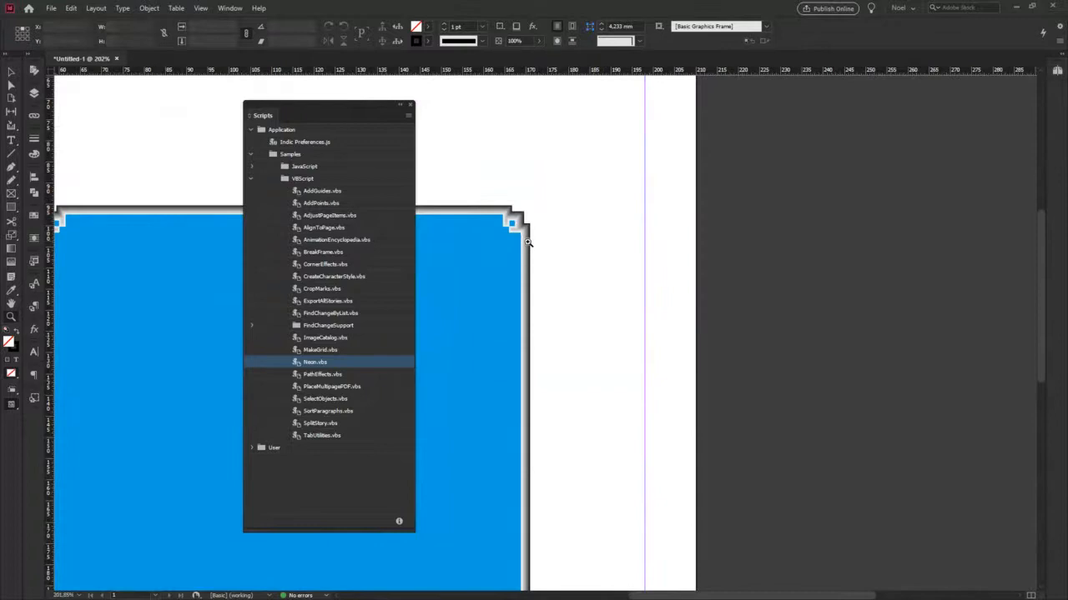
pyautogui.moveTo(528, 247); pyautogui.dragTo(705, 247)
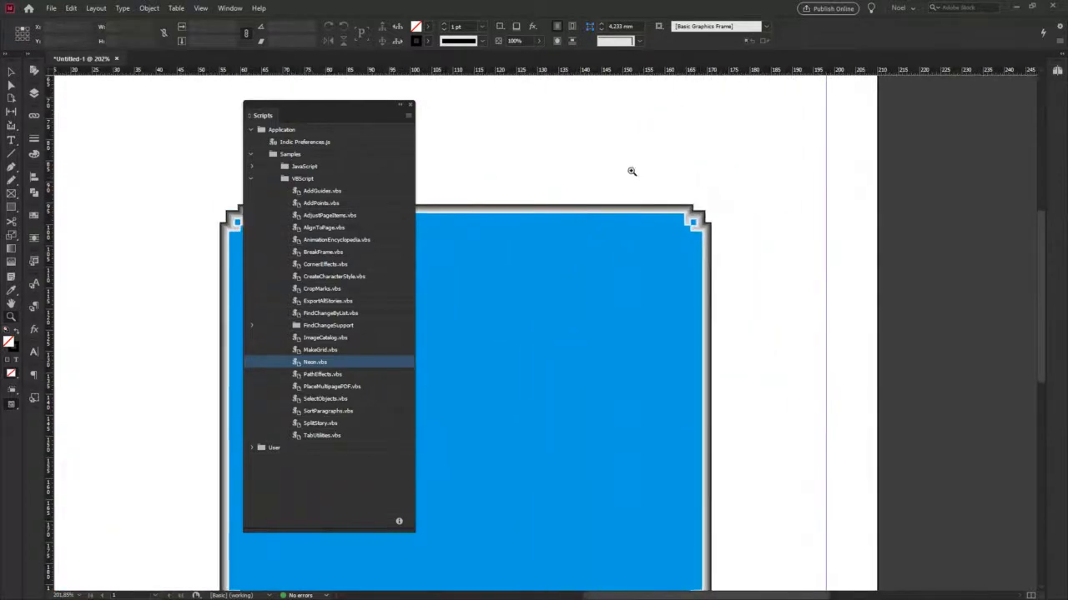
pyautogui.moveTo(631, 170); pyautogui.dragTo(779, 304)
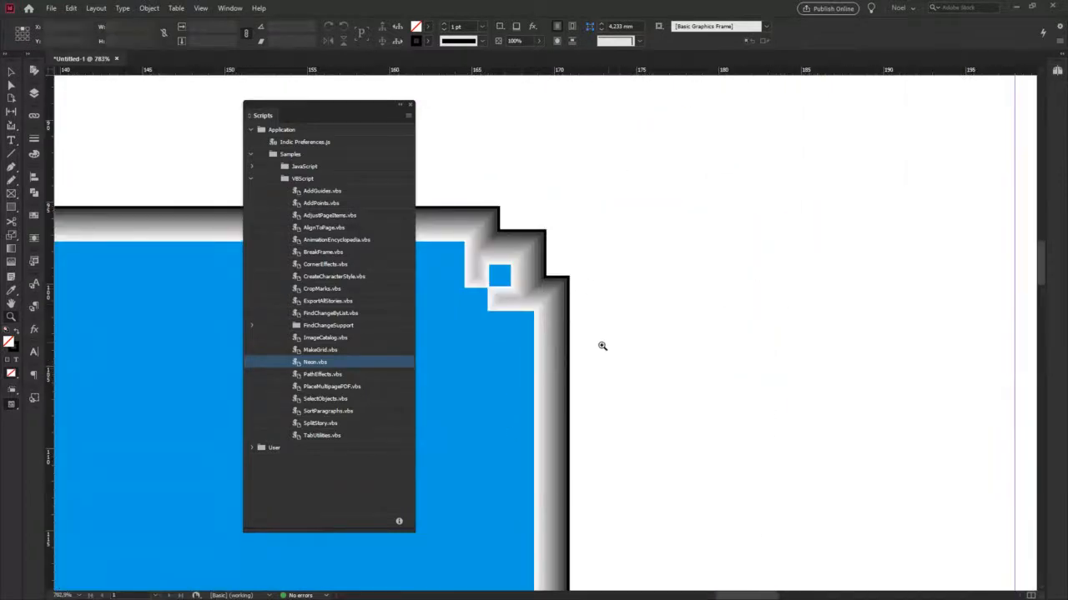
pyautogui.hotkey('ctrl', '-')
pyautogui.hotkey('ctrl', '-')
pyautogui.hotkey('ctrl', '-')
pyautogui.hotkey('ctrl', '-')
pyautogui.hotkey('ctrl', '-')
pyautogui.hotkey('ctrl', '-')
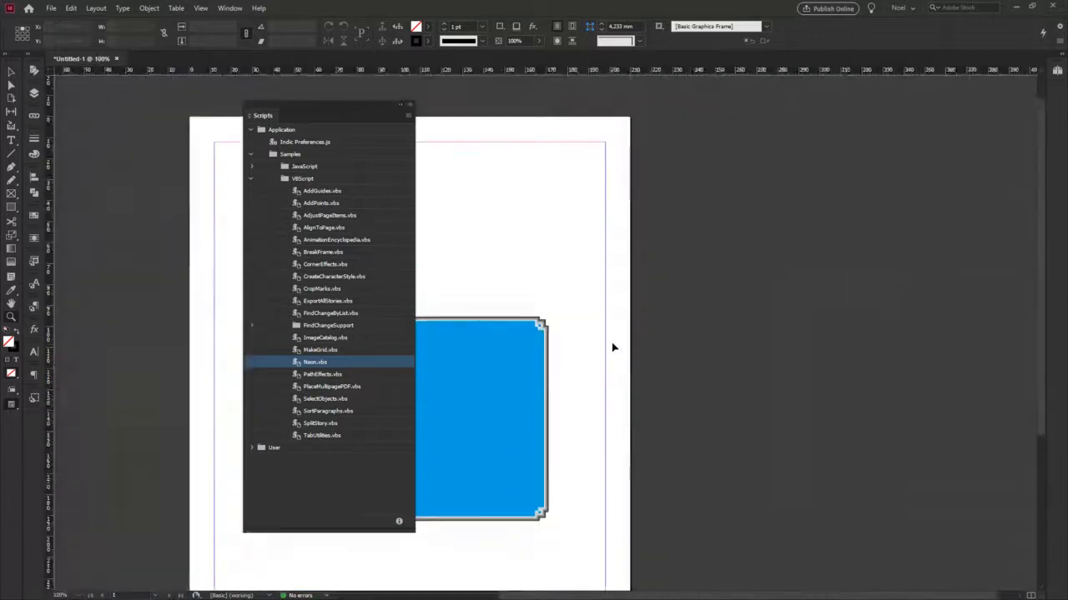
# Run MakeGrid.vbs on the blue rectangle with 2 rows, 2 columns and 12 pt row and column gutters.
pyautogui.moveTo(704, 261); pyautogui.dragTo(862, 231)
pyautogui.click(11, 71)
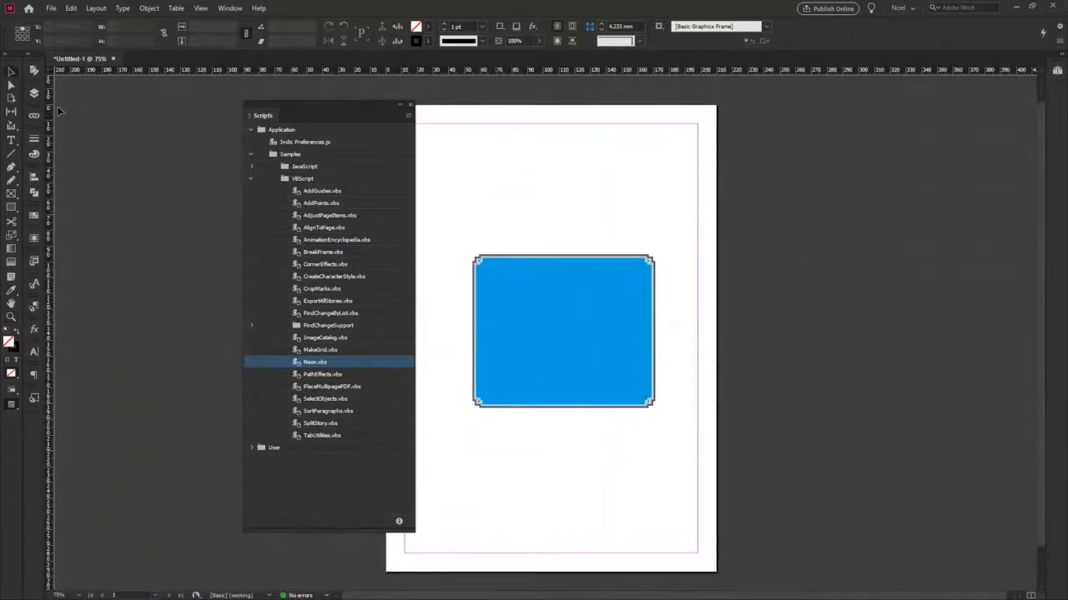
pyautogui.click(559, 352)
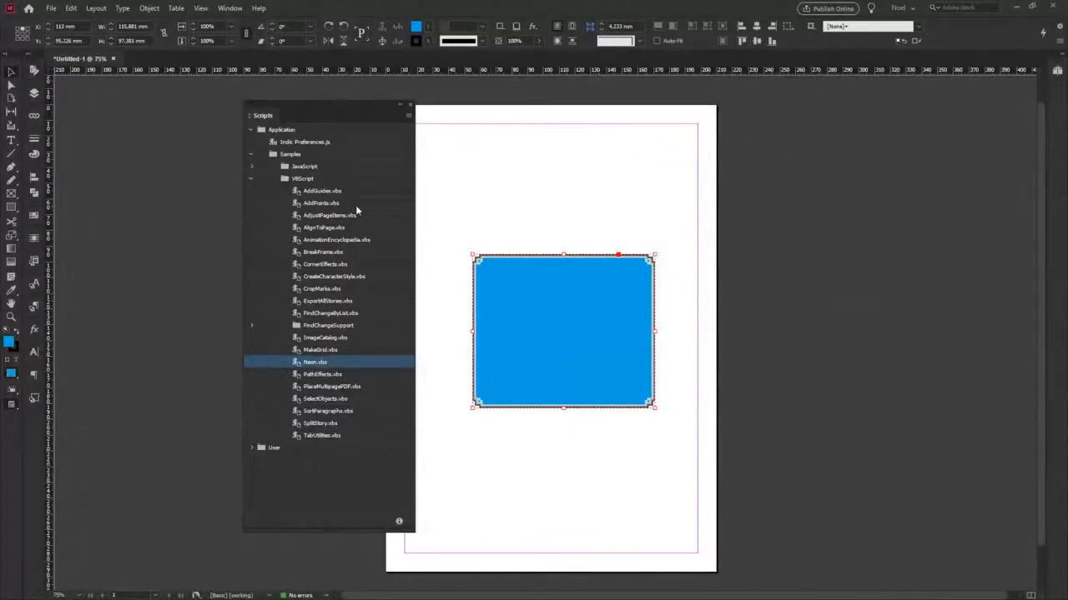
pyautogui.moveTo(338, 107); pyautogui.dragTo(307, 108)
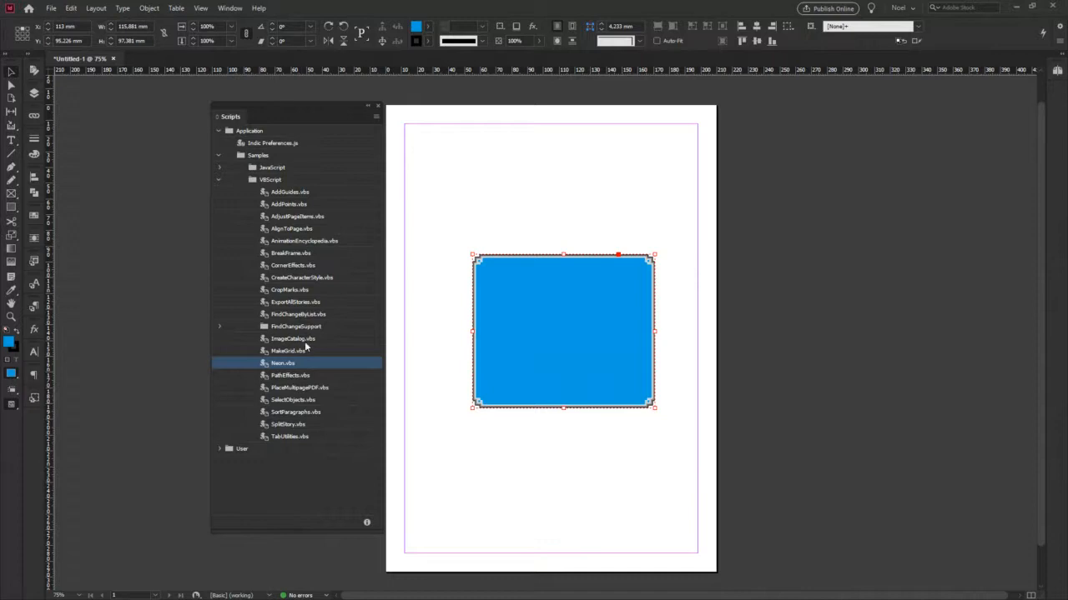
pyautogui.doubleClick(296, 350)
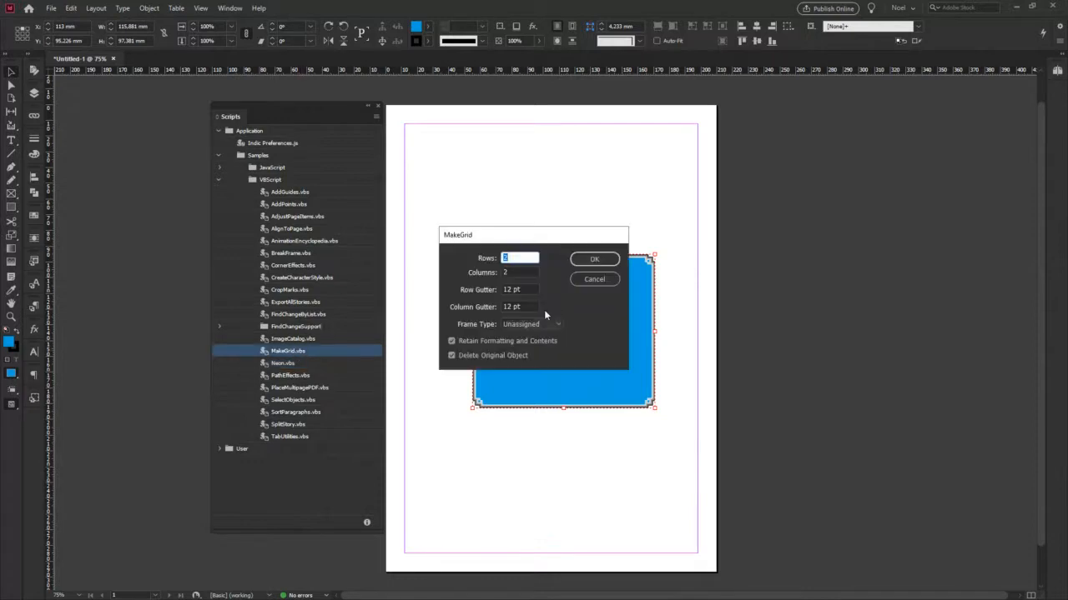
pyautogui.click(600, 258)
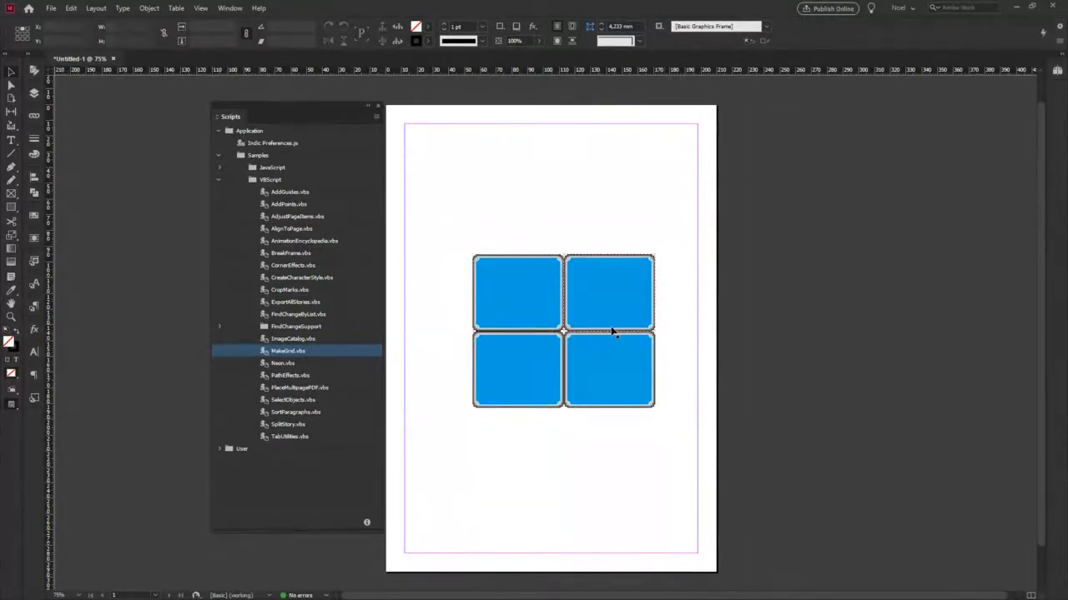
# Move the four grid frames onto the pasteboard beside the page at about X 293 mm, Y 91 mm, keeping their blue fill.
pyautogui.scroll(1, 615, 331)
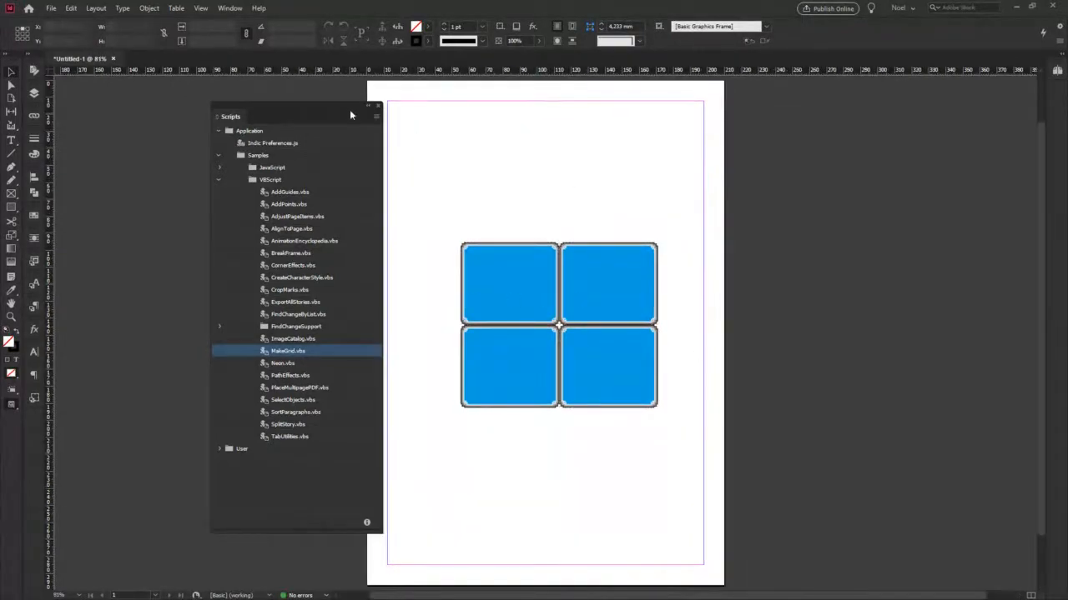
pyautogui.moveTo(349, 109); pyautogui.dragTo(301, 113)
pyautogui.moveTo(432, 180); pyautogui.dragTo(932, 390)
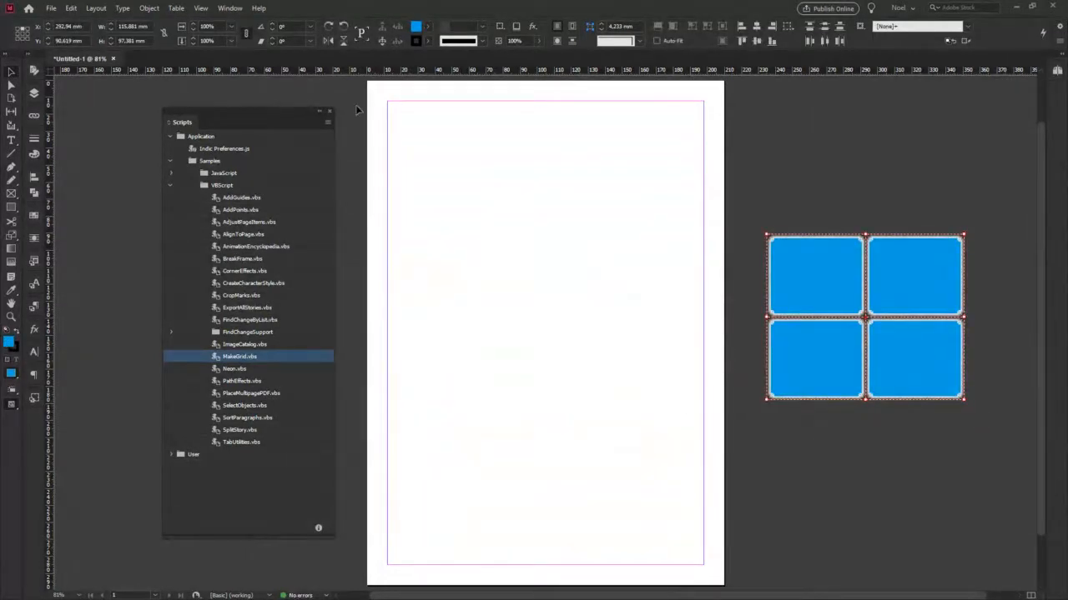
pyautogui.click(17, 332)
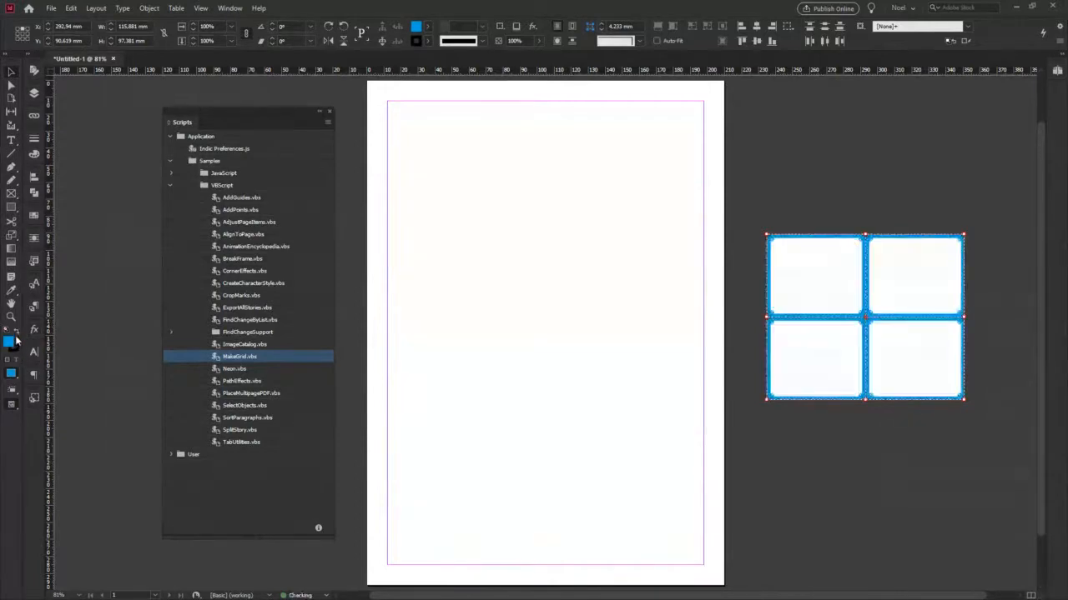
pyautogui.hotkey('shift', 'x')
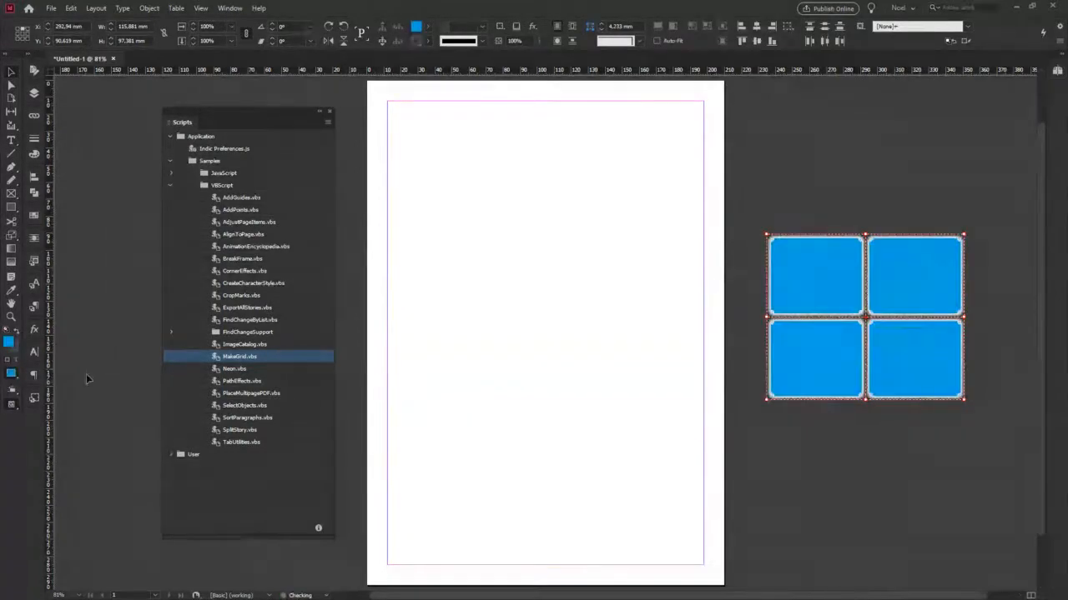
# Draw an unfilled rectangle of 186 × 273 mm that fills the page margins and keep it selected.
pyautogui.click(12, 209)
pyautogui.moveTo(387, 101); pyautogui.dragTo(703, 565)
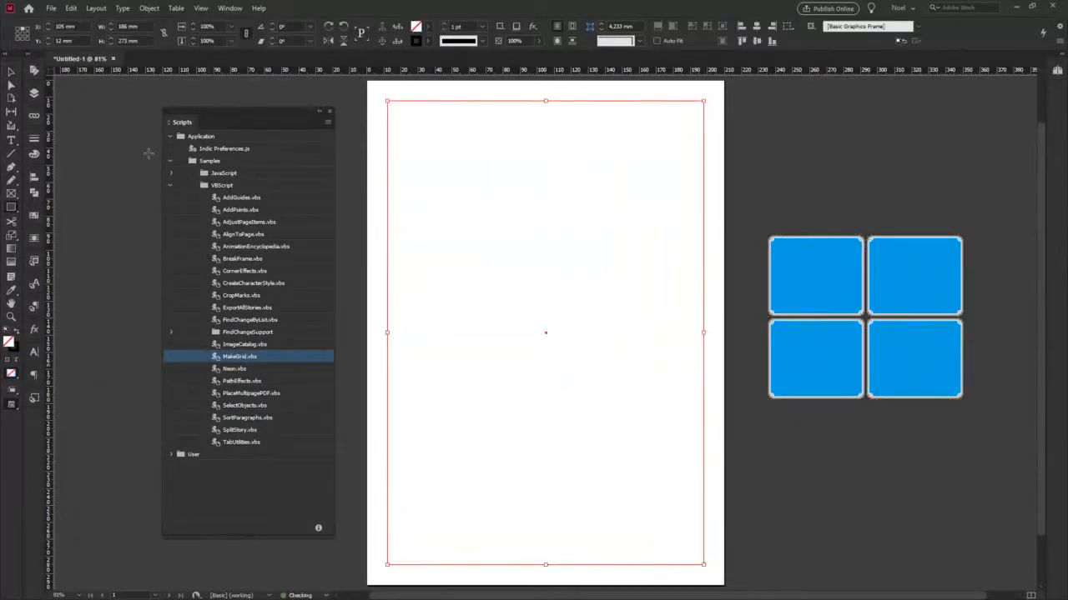
pyautogui.click(11, 73)
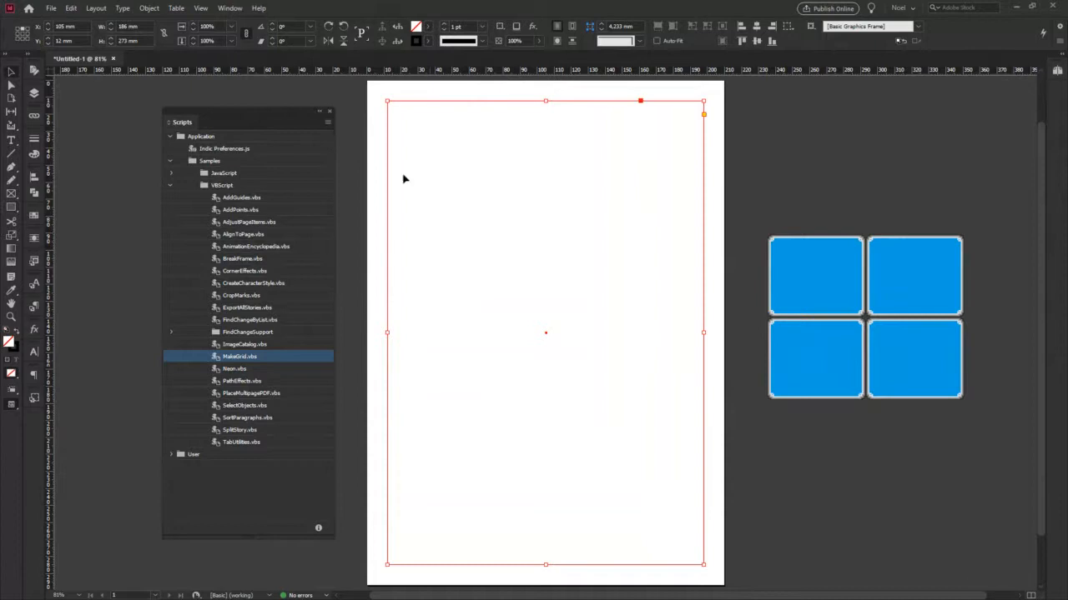
# Run MakeGrid.vbs on the margin-sized rectangle with 10 rows, 5 columns and 12 pt gutters, deleting the original object.
pyautogui.doubleClick(243, 356)
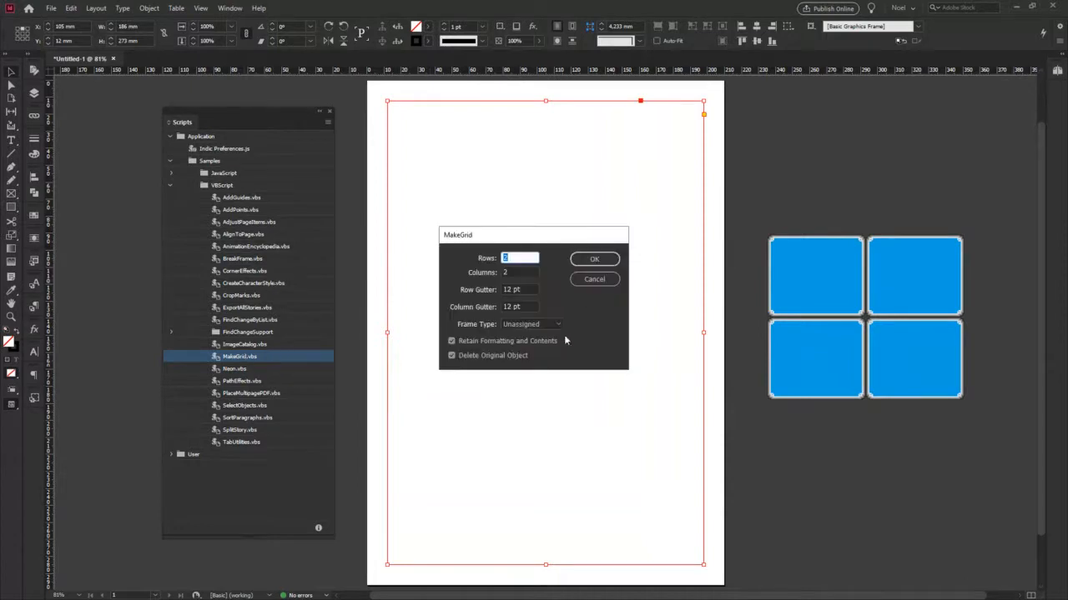
pyautogui.moveTo(590, 243); pyautogui.dragTo(863, 256)
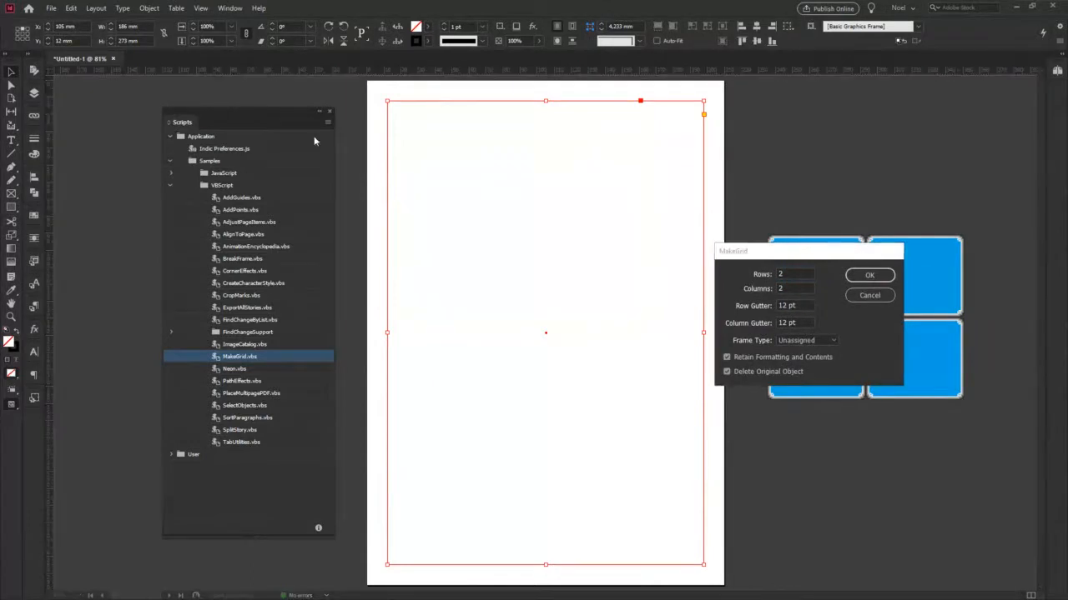
pyautogui.moveTo(757, 249); pyautogui.dragTo(624, 230)
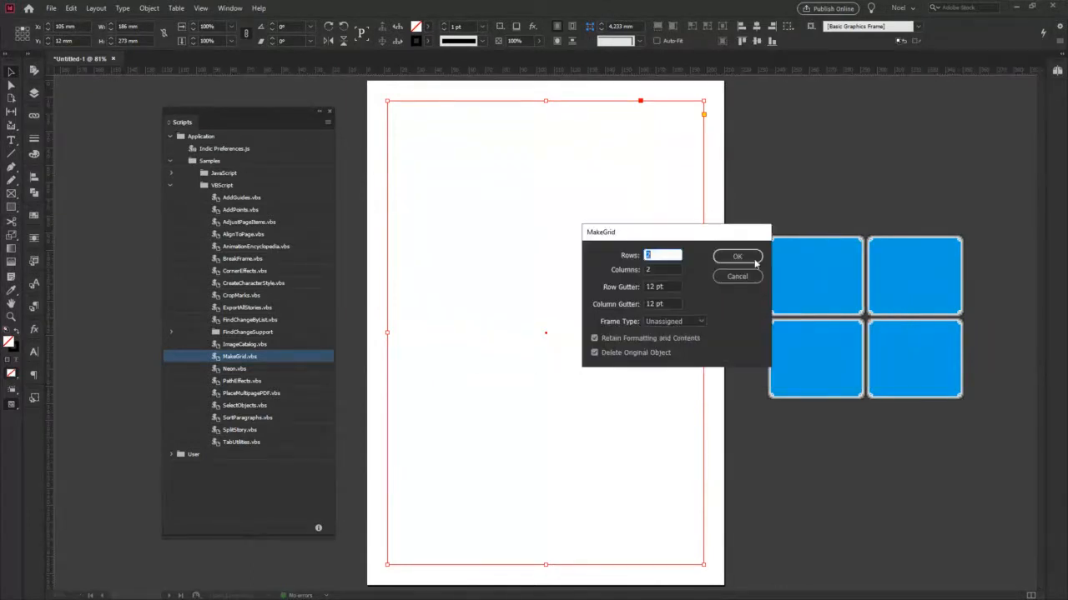
pyautogui.moveTo(715, 241); pyautogui.dragTo(584, 274)
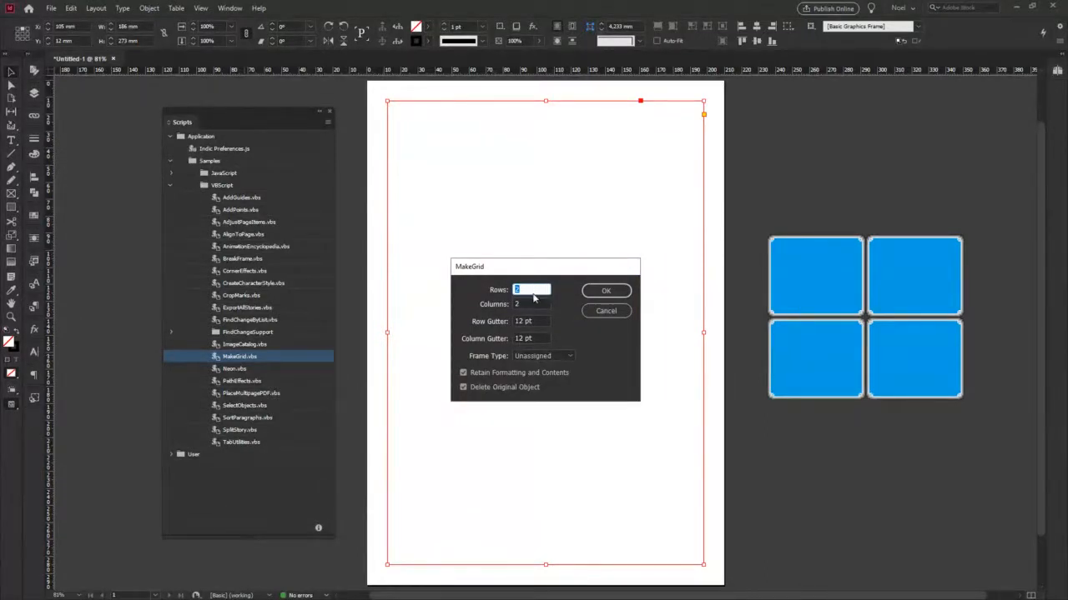
pyautogui.write('10')
pyautogui.press('Tab')
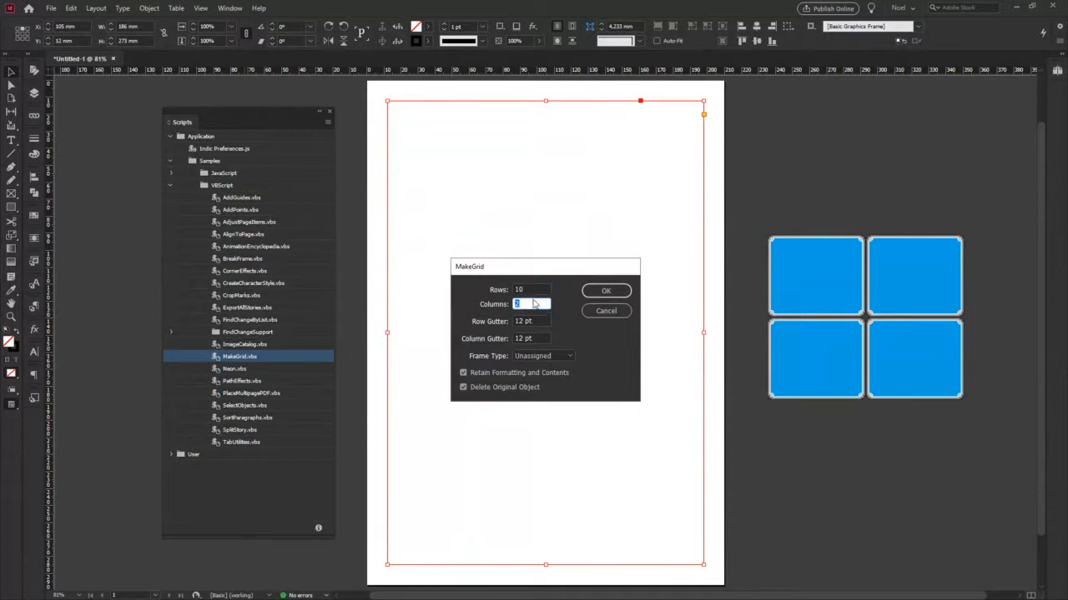
pyautogui.write('5')
pyautogui.click(605, 291)
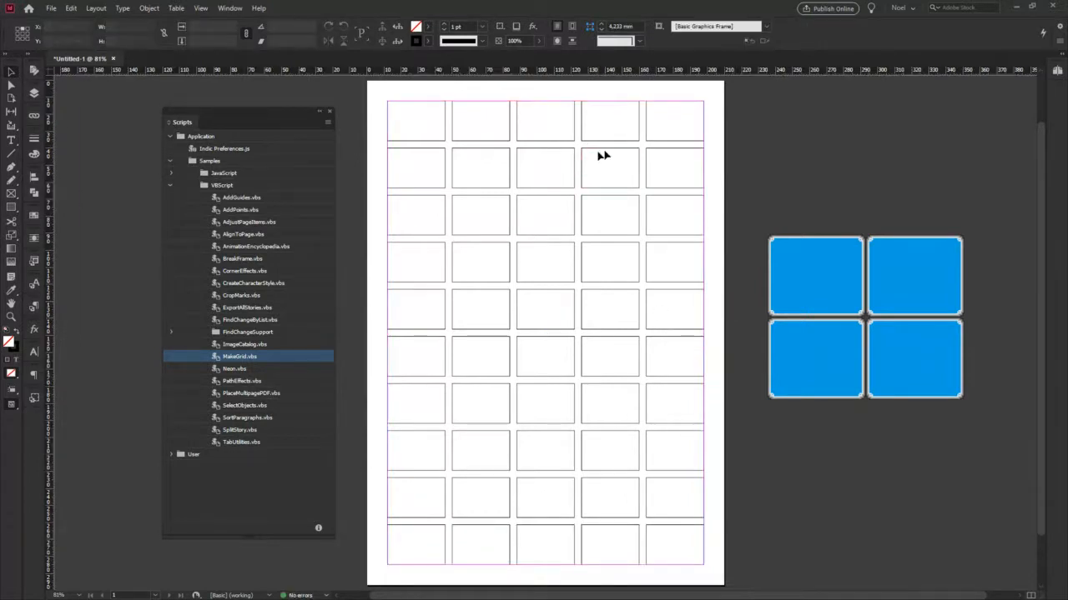
# Delete all the grid frames from the page, leaving the four blue frames on the pasteboard.
pyautogui.click(543, 153)
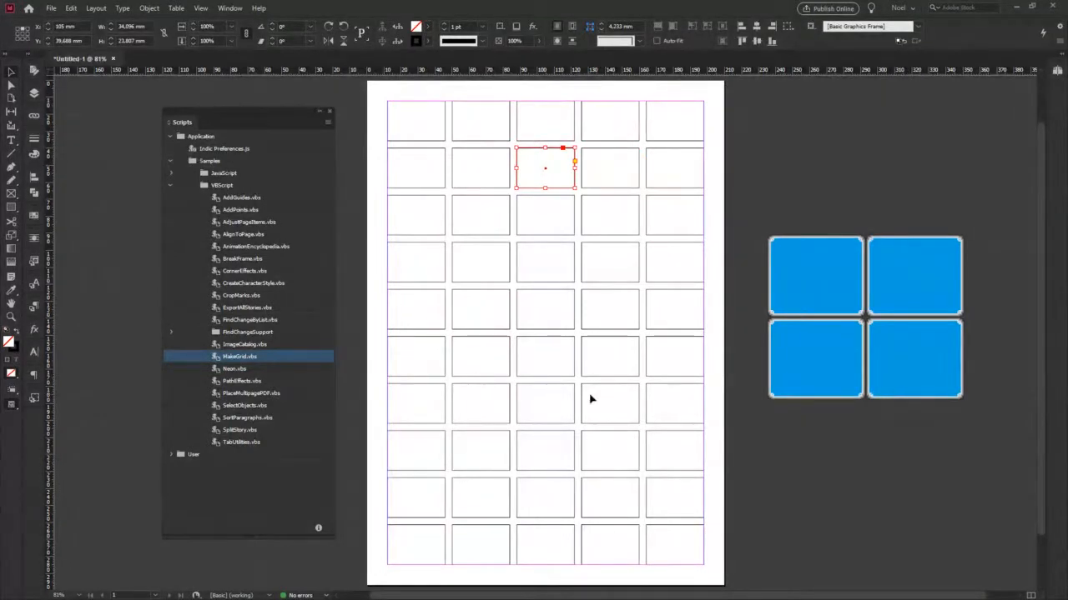
pyautogui.moveTo(380, 96); pyautogui.dragTo(713, 573)
pyautogui.press('Delete')
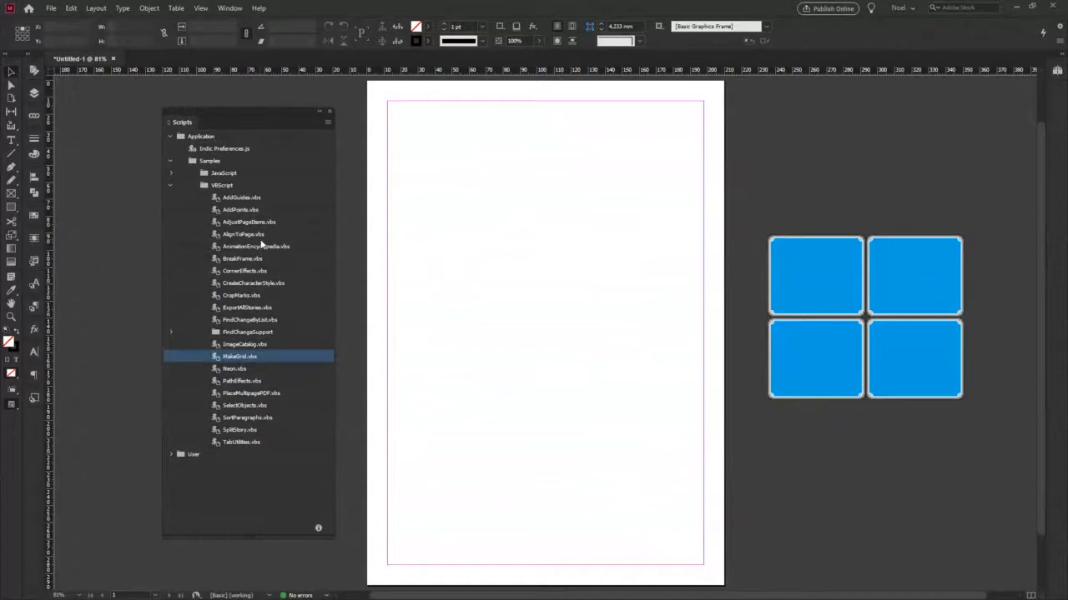
# Draw a rectangle about 76 × 49 mm in the page's upper part, filled with C=100 M=0 Y=0 K=0 and with no stroke.
pyautogui.click(13, 211)
pyautogui.moveTo(487, 161); pyautogui.dragTo(617, 244)
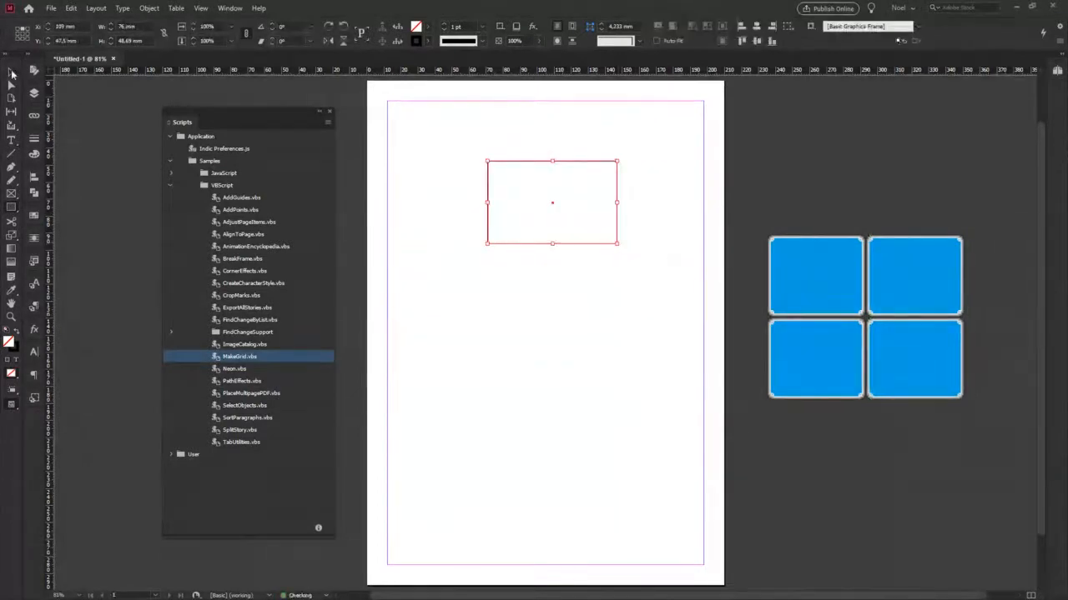
pyautogui.click(11, 73)
pyautogui.click(429, 30)
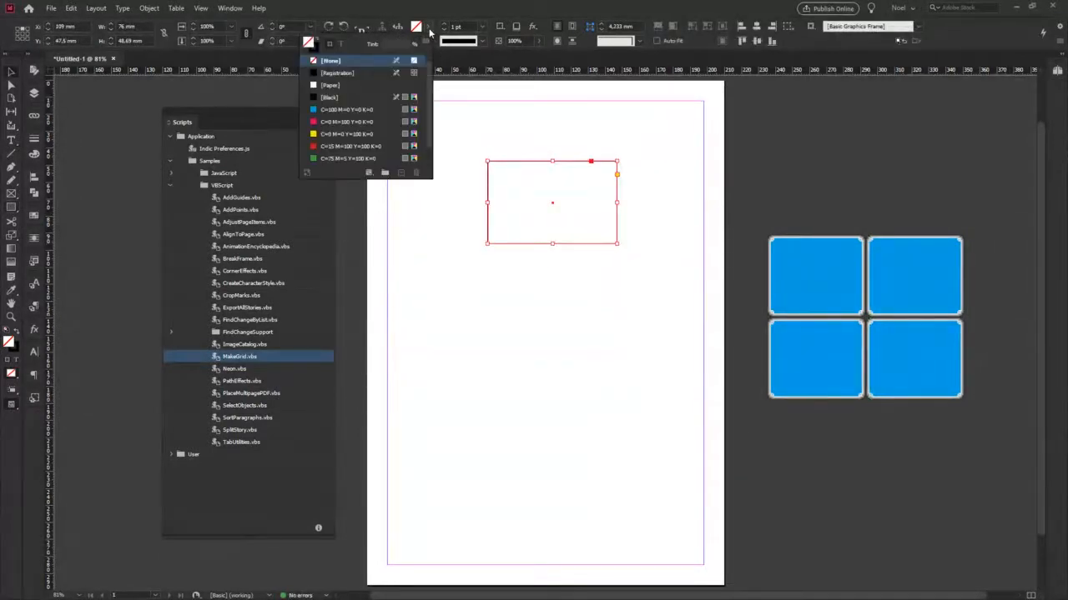
pyautogui.click(346, 109)
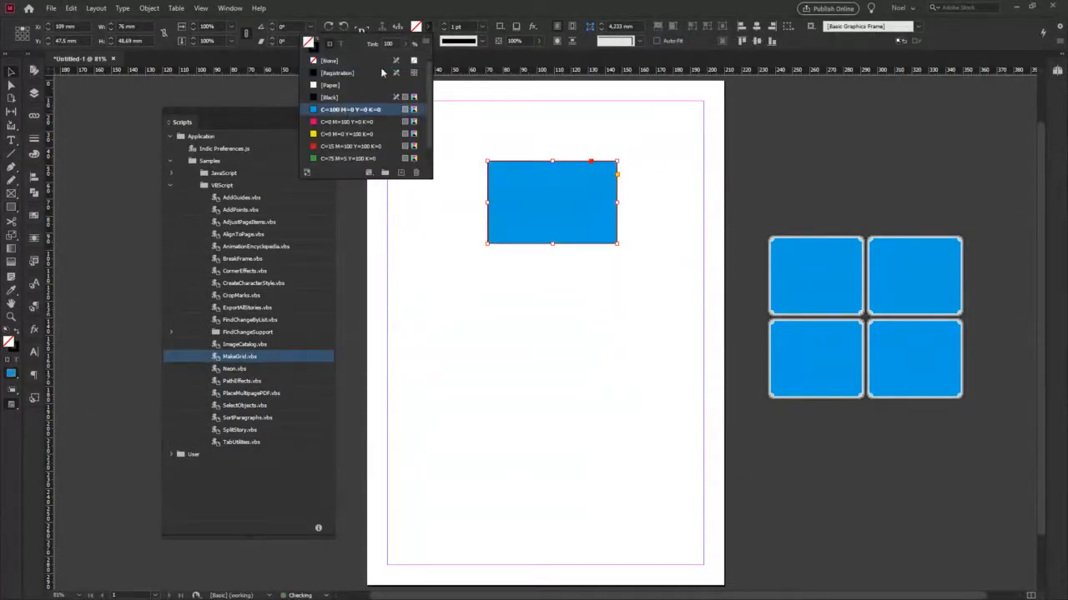
pyautogui.click(429, 41)
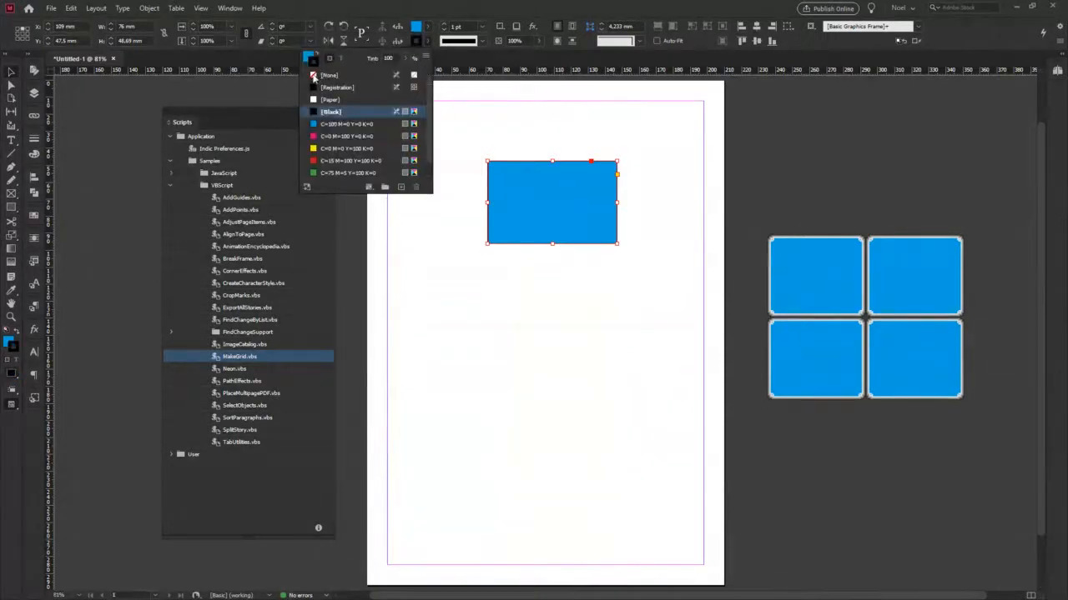
pyautogui.click(313, 76)
# Duplicate the blue rectangle into a vertical column of four and centre the column on the page.
pyautogui.moveTo(562, 200)
pyautogui.mouseDown()
pyautogui.moveTo(561, 306)
pyautogui.moveTo(586, 302)
pyautogui.mouseUp()
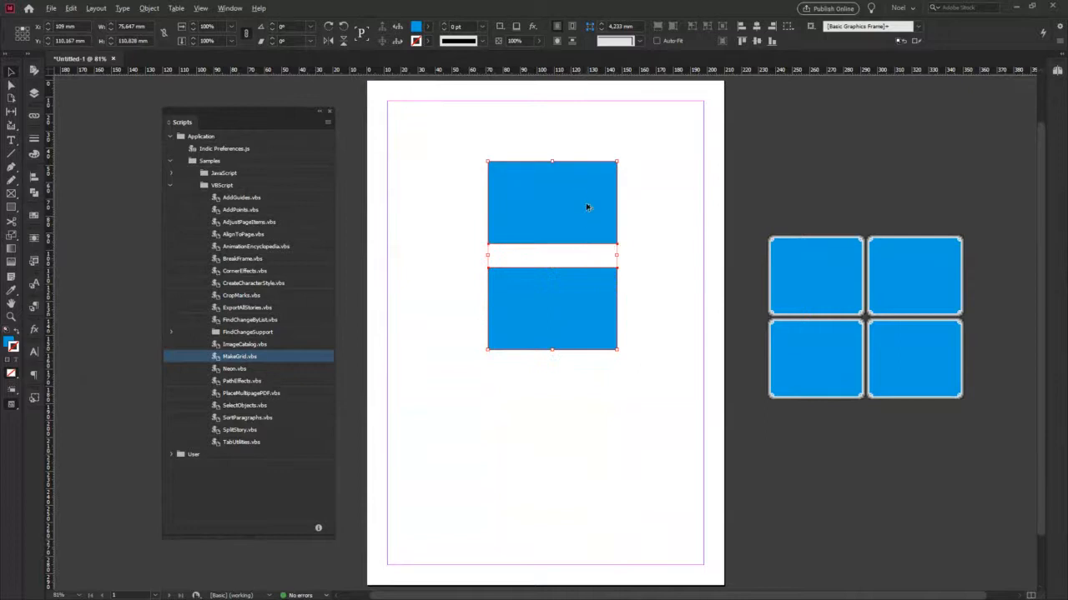
pyautogui.moveTo(587, 206); pyautogui.dragTo(587, 422)
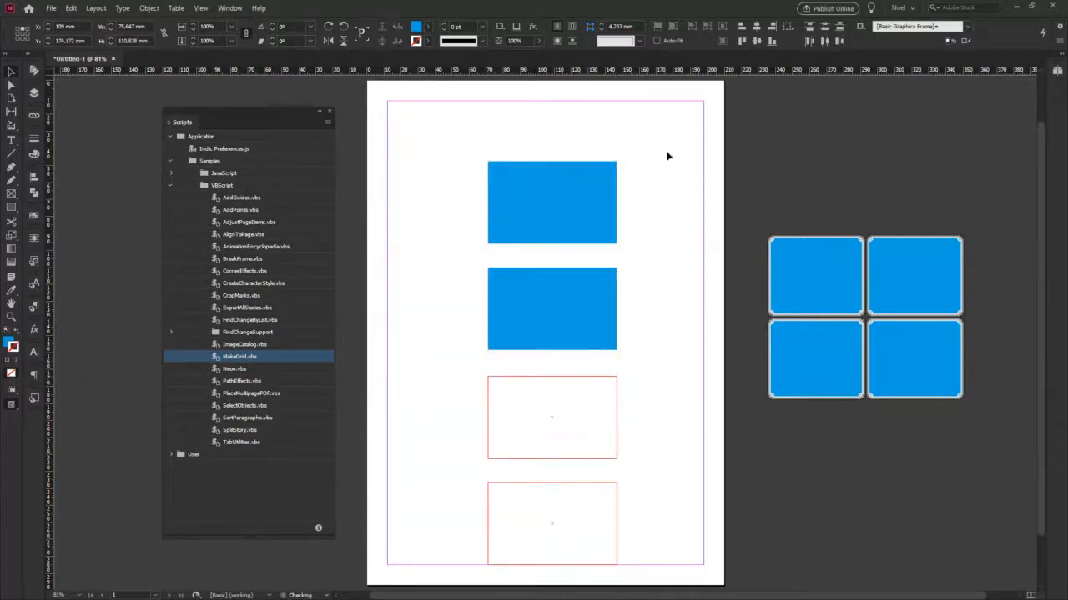
pyautogui.moveTo(667, 156); pyautogui.dragTo(547, 493)
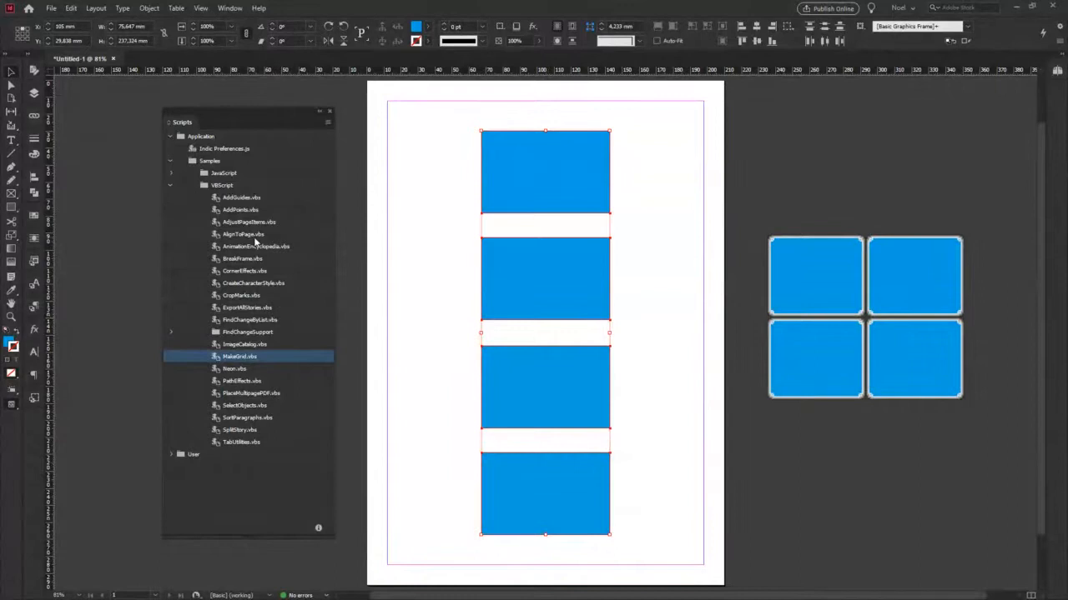
# Run AddGuides.vbs on the four rectangles, adding edge and centre guides around each object based on geometric bounds.
pyautogui.doubleClick(248, 200)
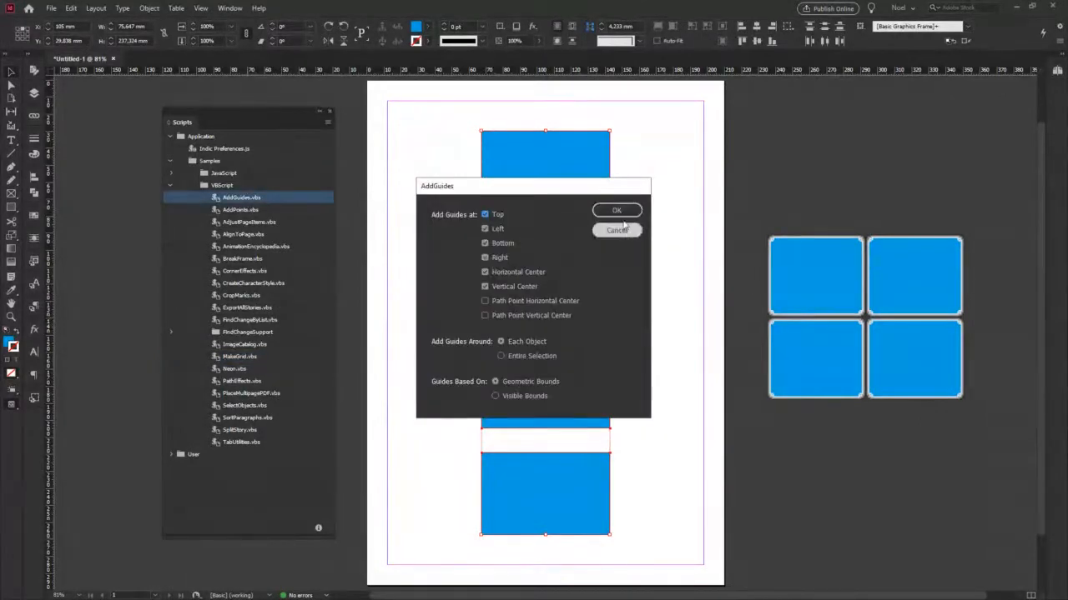
pyautogui.moveTo(615, 186); pyautogui.dragTo(842, 207)
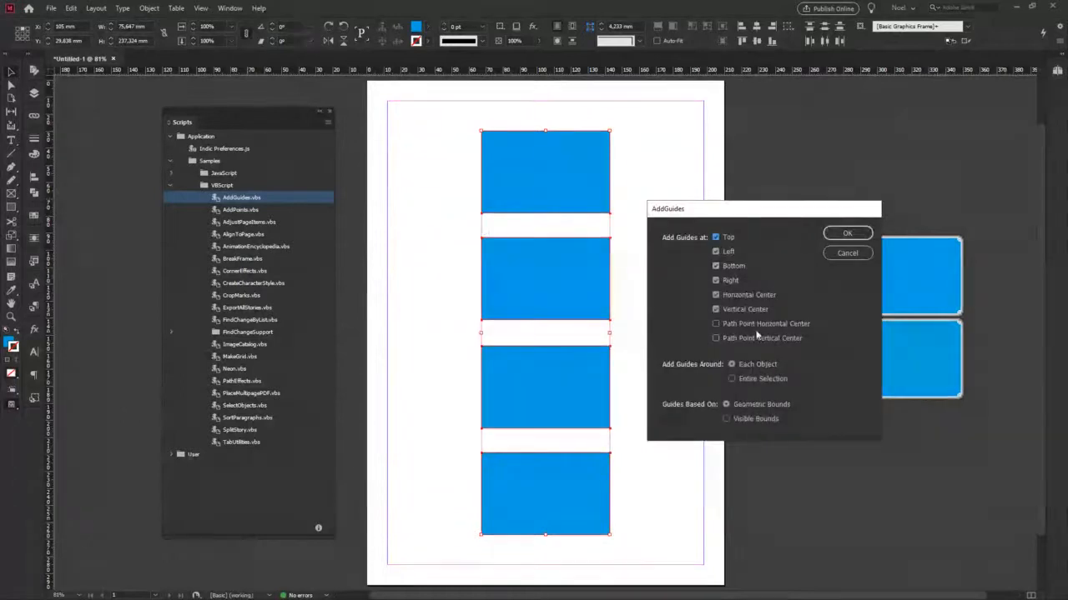
pyautogui.click(847, 233)
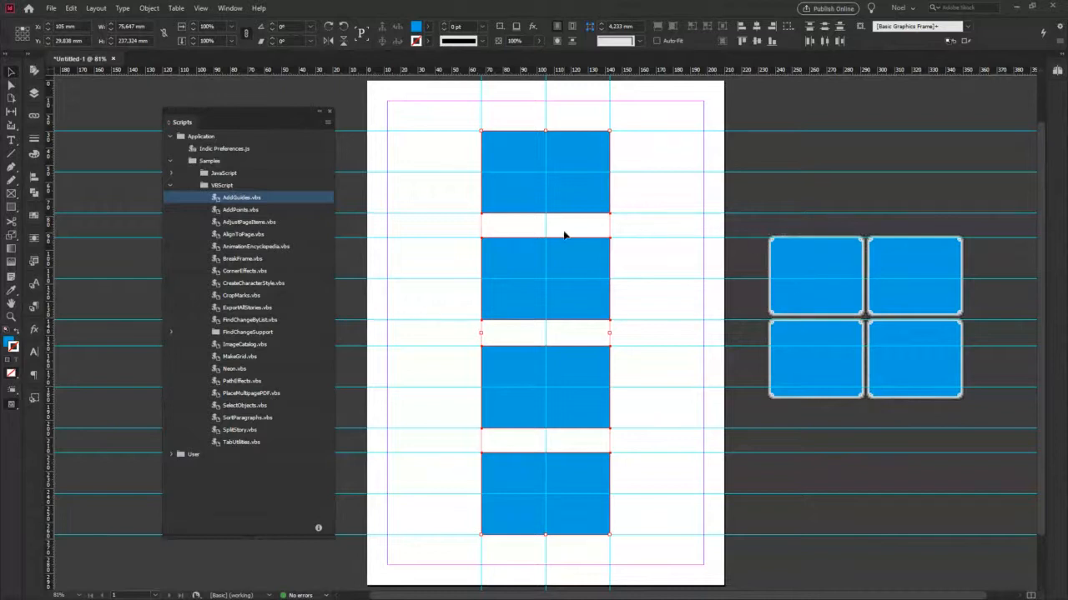
# Delete all the rectangles and every guide on the spread, and collapse the Samples script folder.
pyautogui.keyDown('shift'); pyautogui.click(806, 388); pyautogui.keyUp('shift')
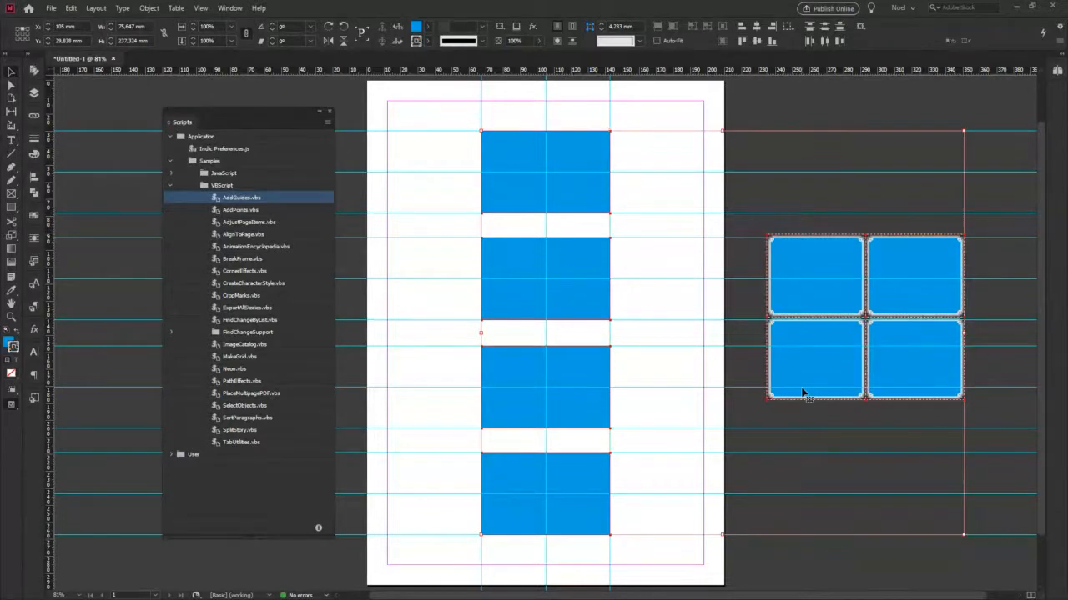
pyautogui.press('Delete')
pyautogui.rightClick(557, 245)
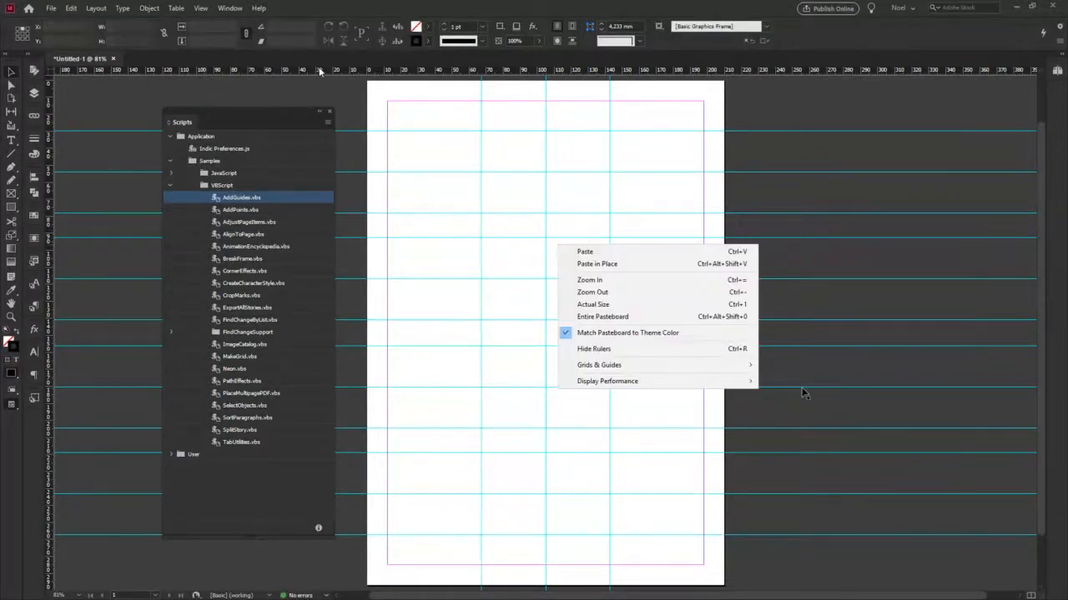
pyautogui.click(201, 8)
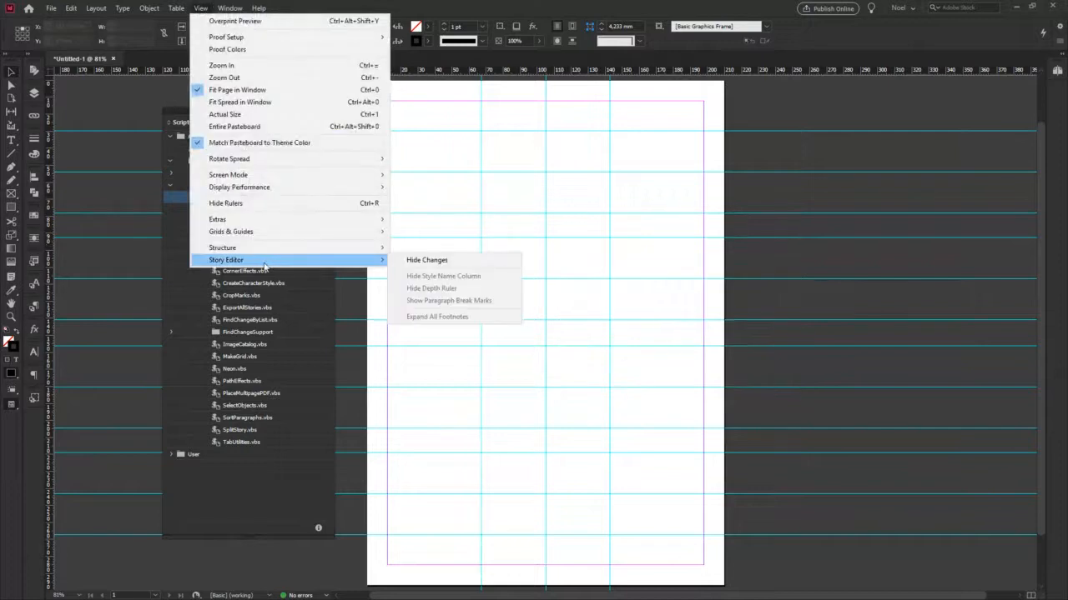
pyautogui.moveTo(271, 236)
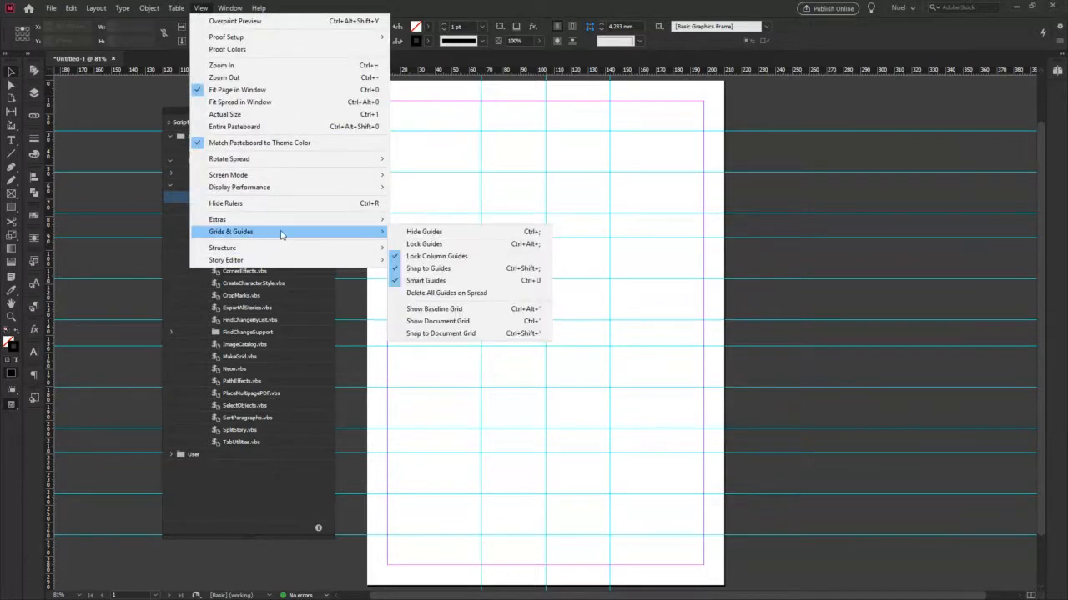
pyautogui.click(440, 294)
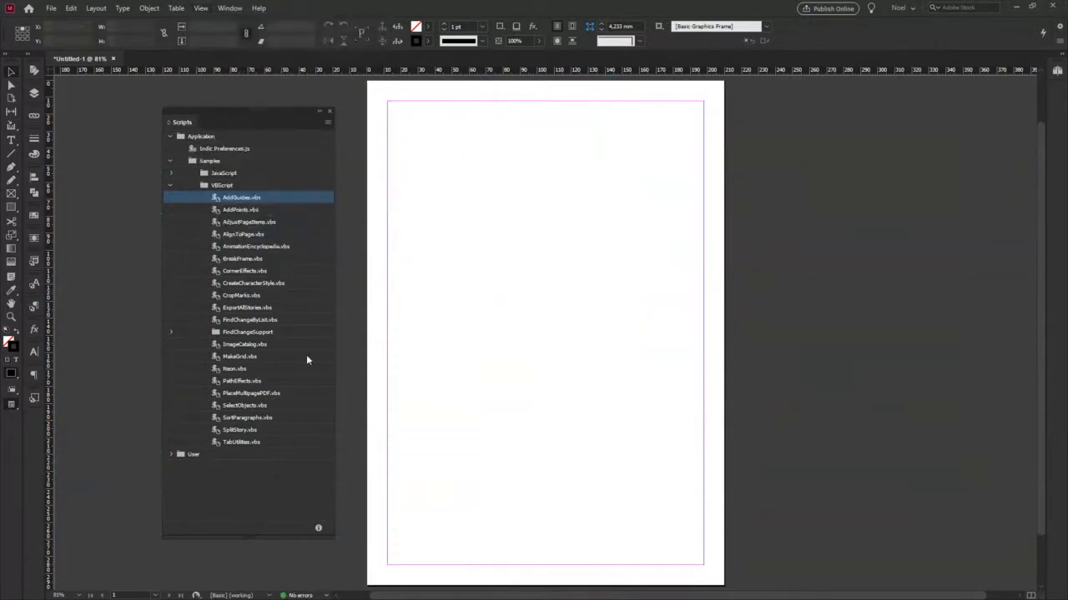
pyautogui.click(170, 160)
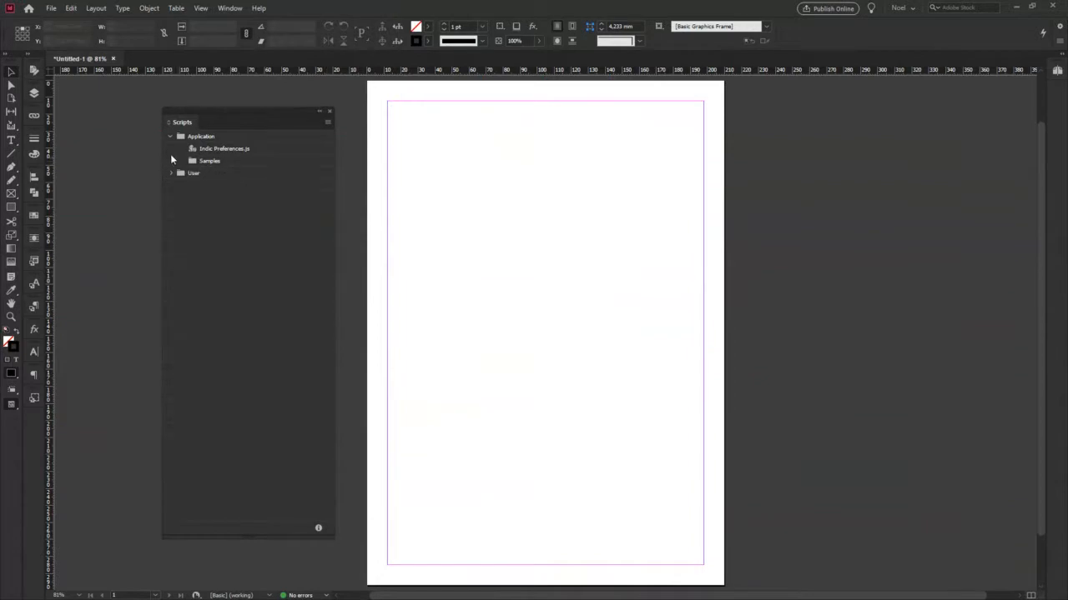
# Collapse the Application script folder, shorten the Scripts panel and place it over the middle of the page.
pyautogui.click(170, 136)
pyautogui.moveTo(283, 114); pyautogui.dragTo(572, 132)
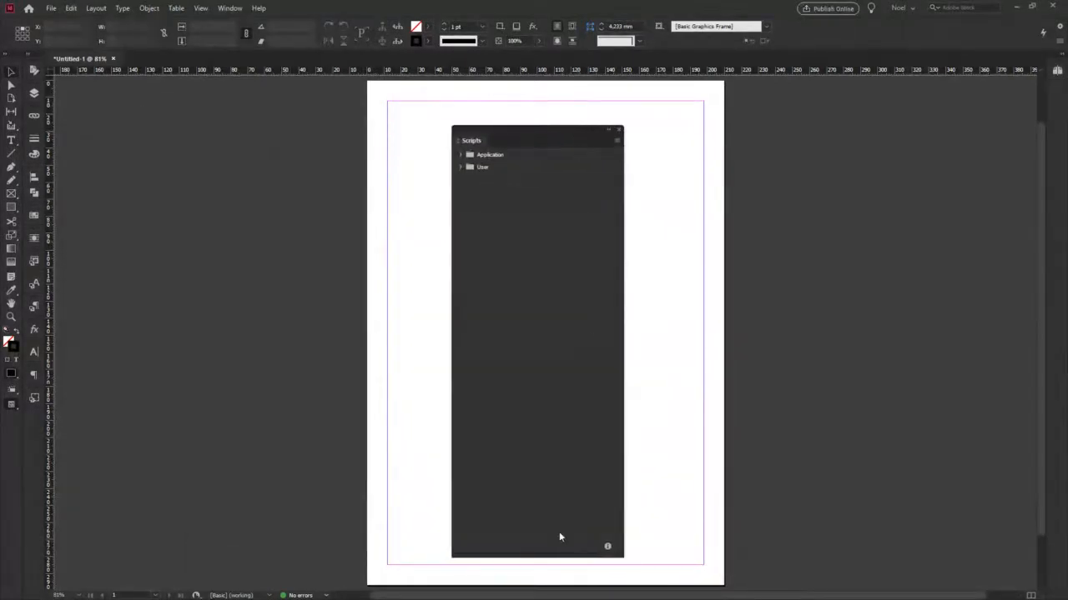
pyautogui.moveTo(545, 555); pyautogui.dragTo(555, 499)
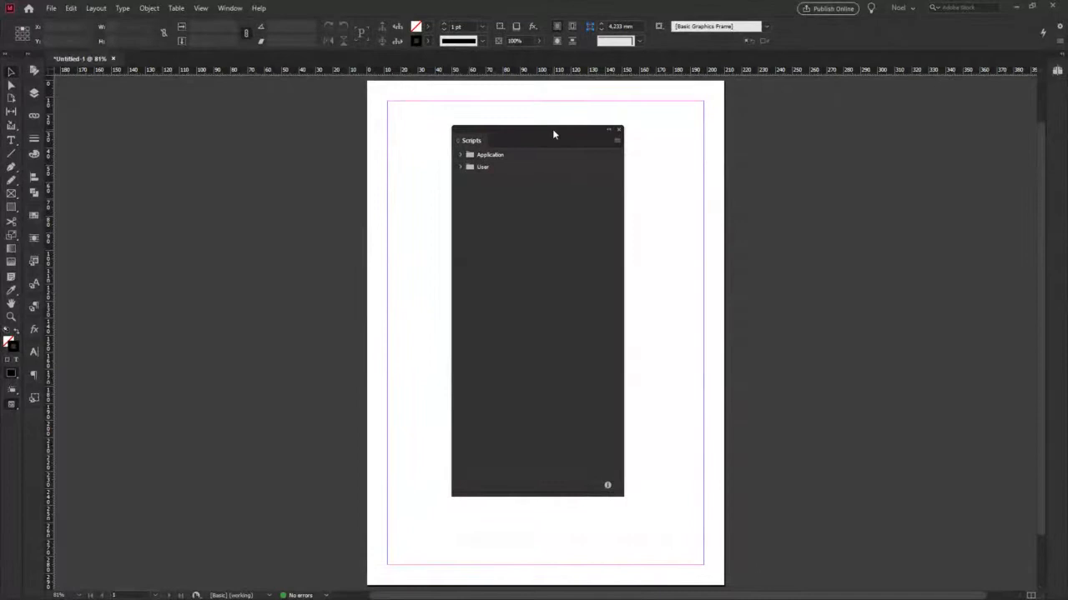
pyautogui.moveTo(552, 129); pyautogui.dragTo(557, 134)
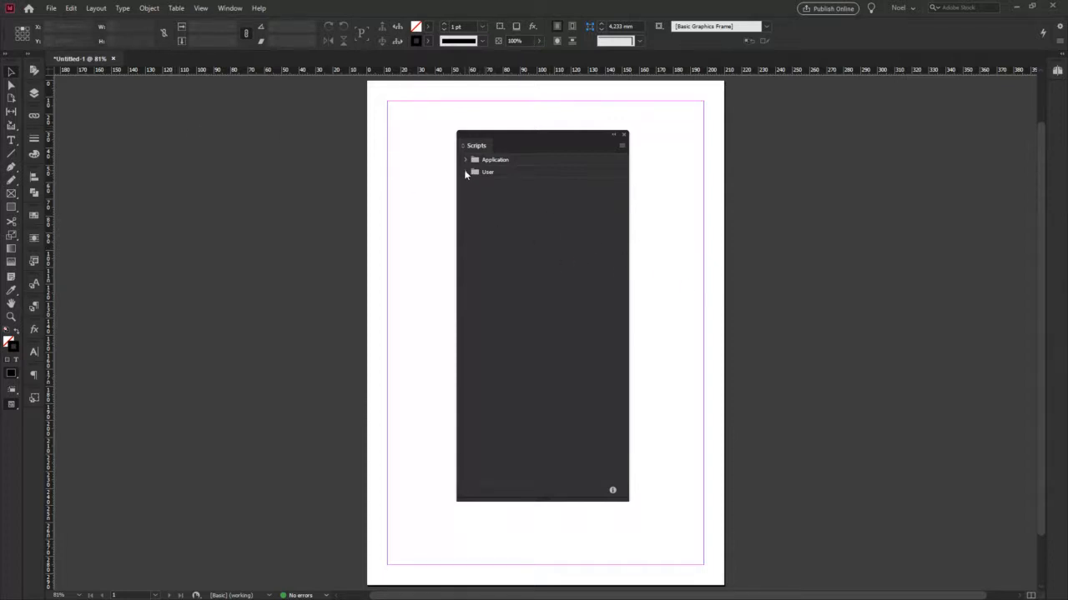
# Reveal the User script folder in File Explorer, dock that window beside InDesign and open the Scripts Panel subfolder.
pyautogui.click(491, 177)
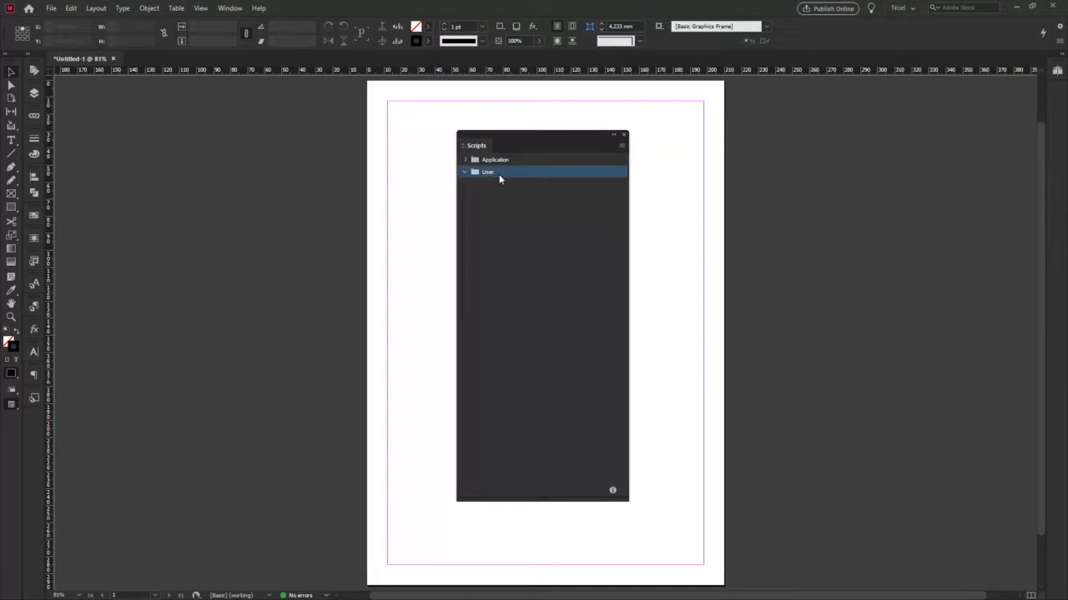
pyautogui.rightClick(516, 175)
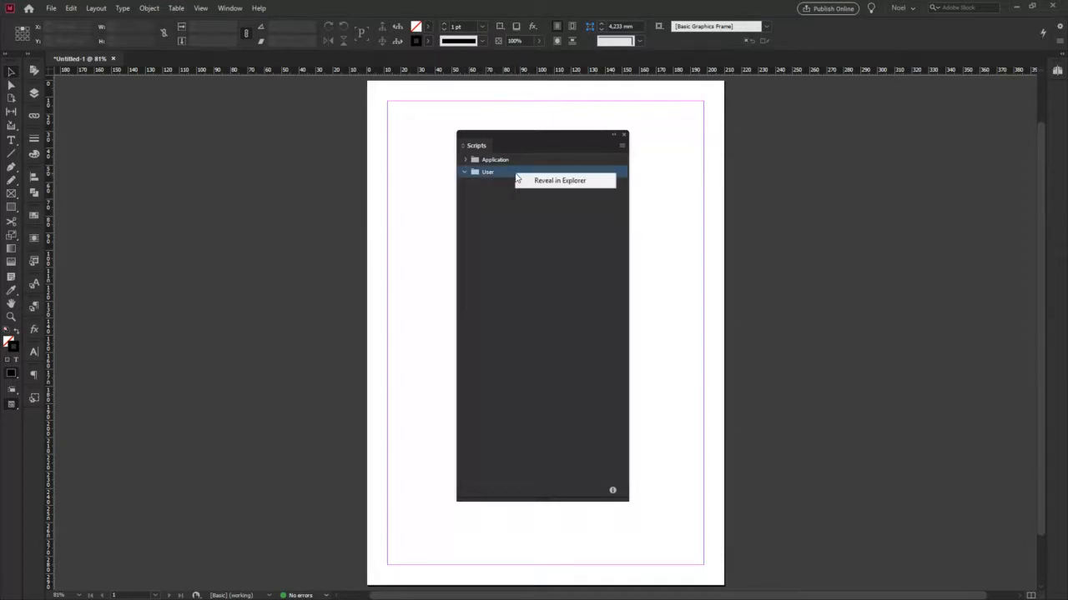
pyautogui.click(587, 182)
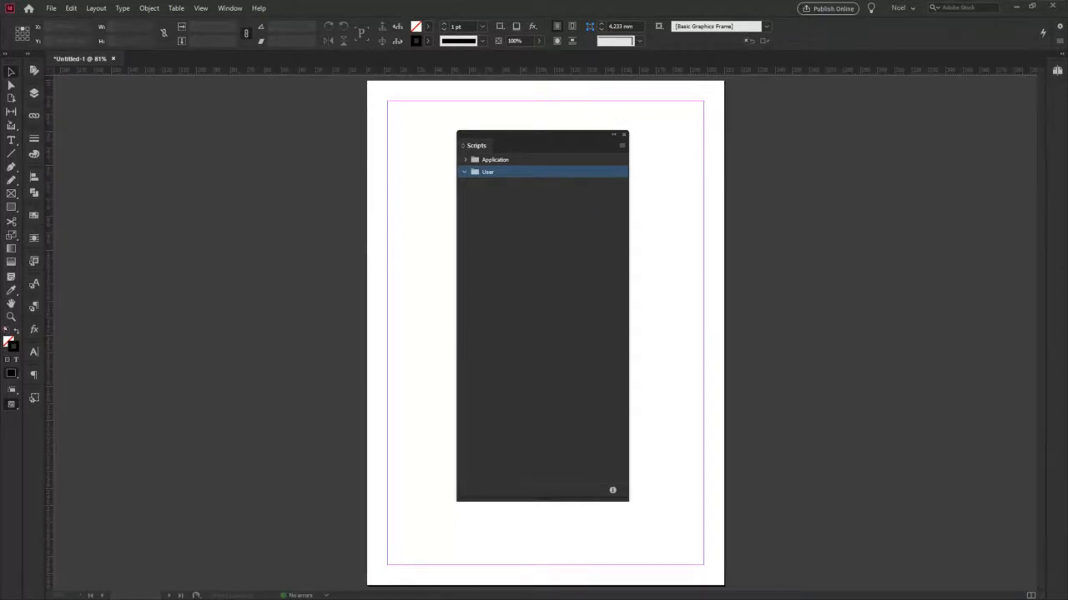
pyautogui.moveTo(0, 75); pyautogui.dragTo(311, 76)
pyautogui.press('super+Right')
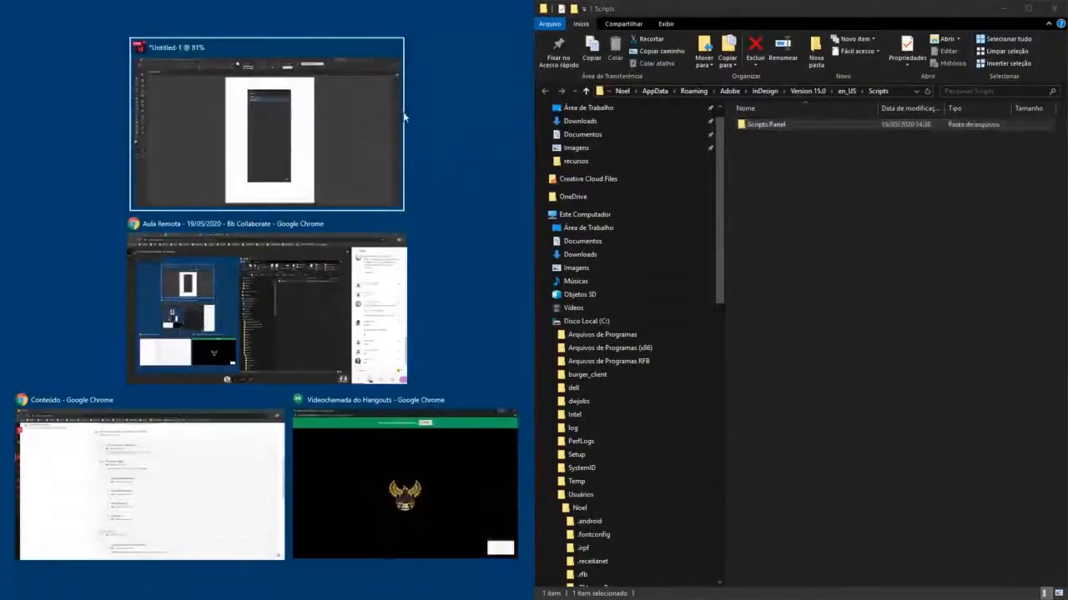
pyautogui.click(783, 187)
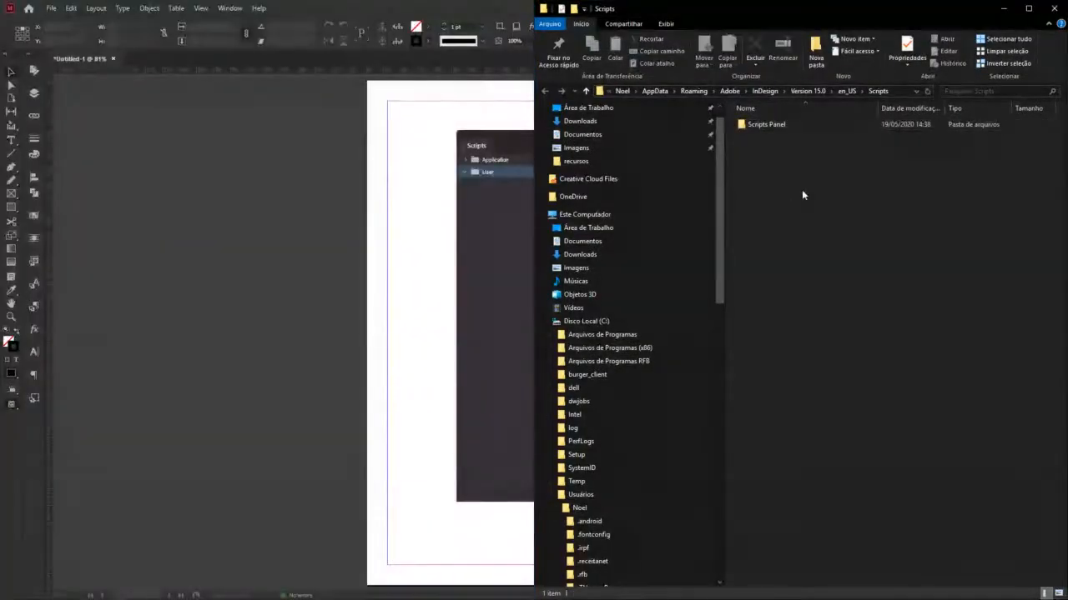
pyautogui.click(774, 125)
pyautogui.doubleClick(773, 125)
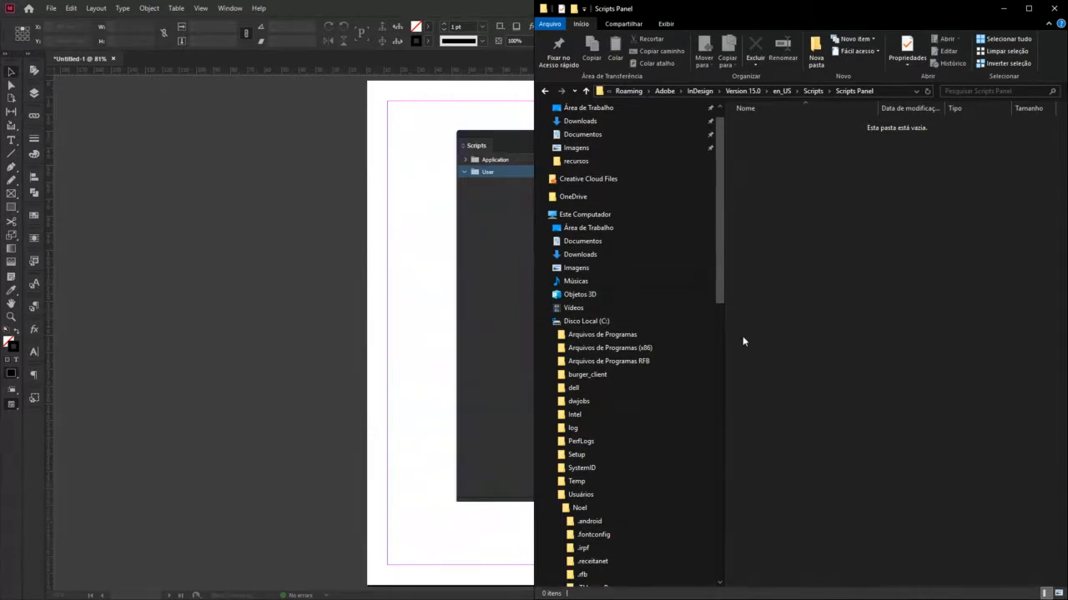
# Dock a second File Explorer window beside it and browse to WORK (G:) > IESB_AULAS_REMOTAS > Editoracao > EE_Aula_Remota_19.05.2020 > recursos.
pyautogui.hotkey('alt', 'Tab')
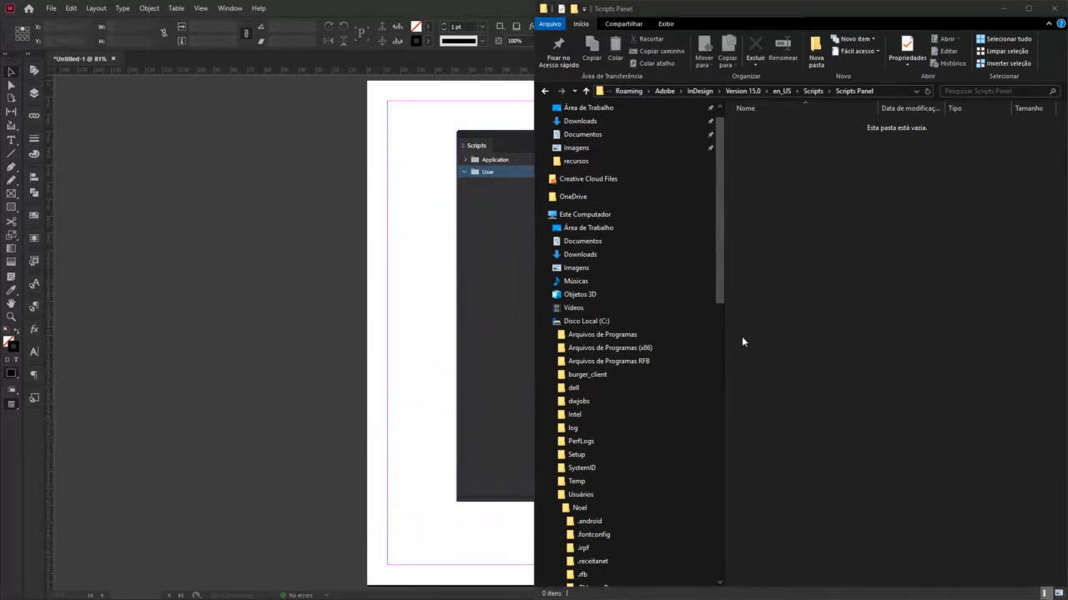
pyautogui.press('super+e')
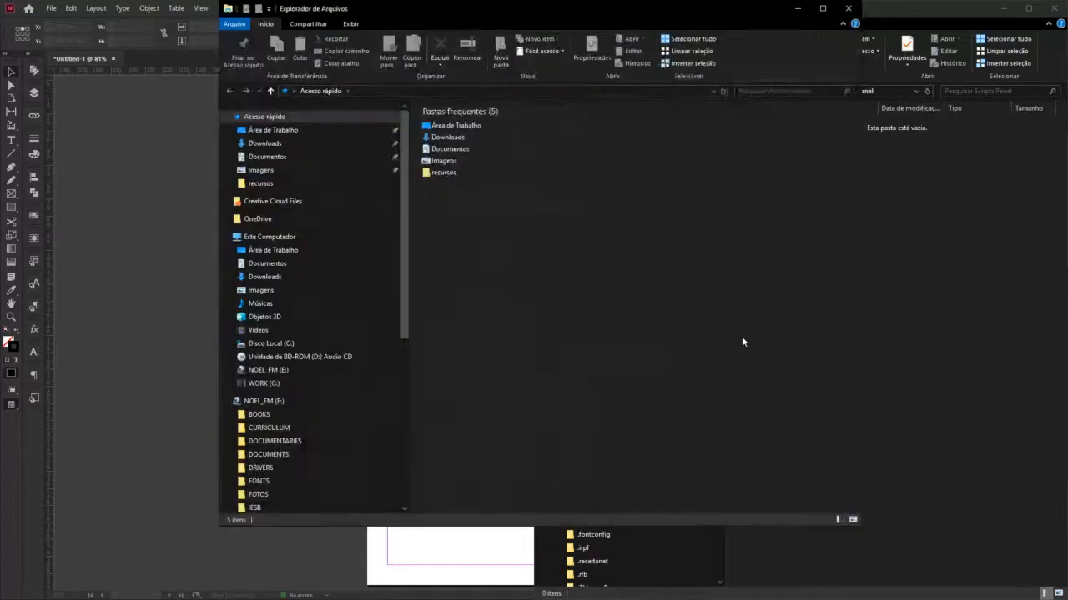
pyautogui.press('super+Left')
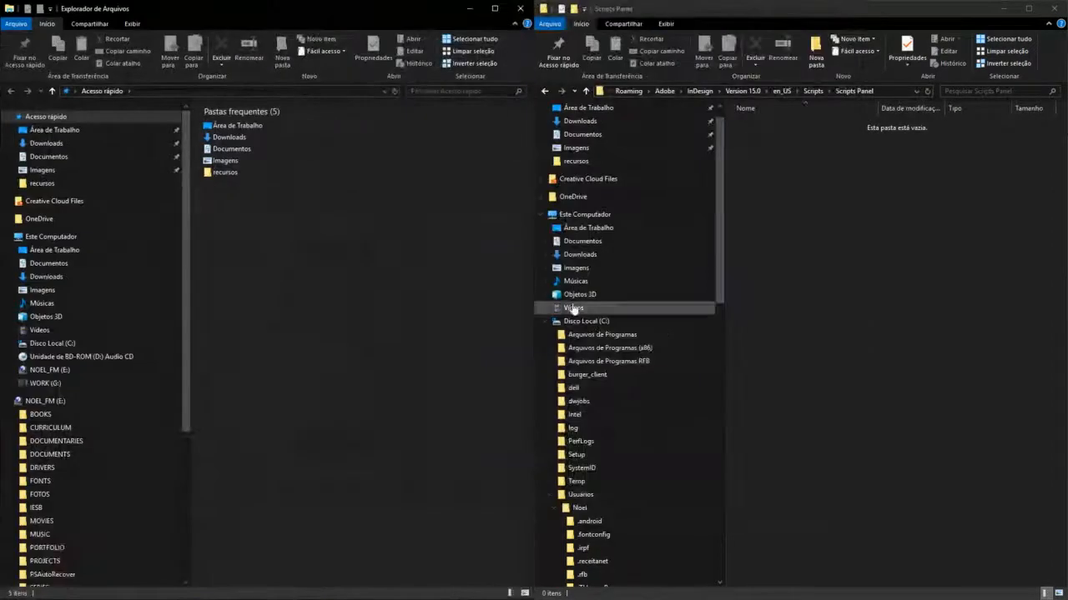
pyautogui.click(117, 384)
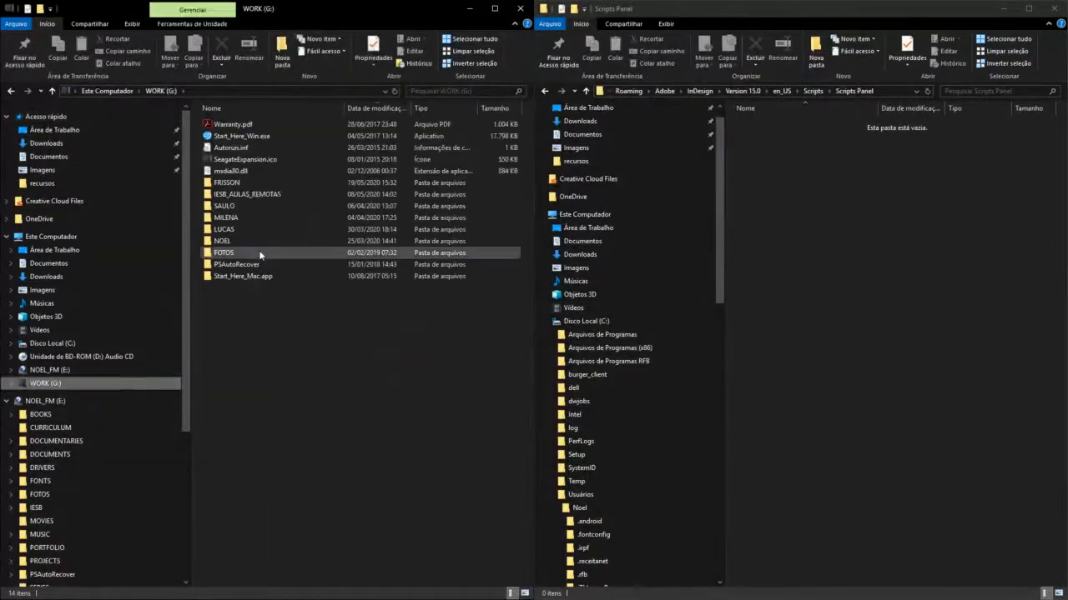
pyautogui.doubleClick(236, 194)
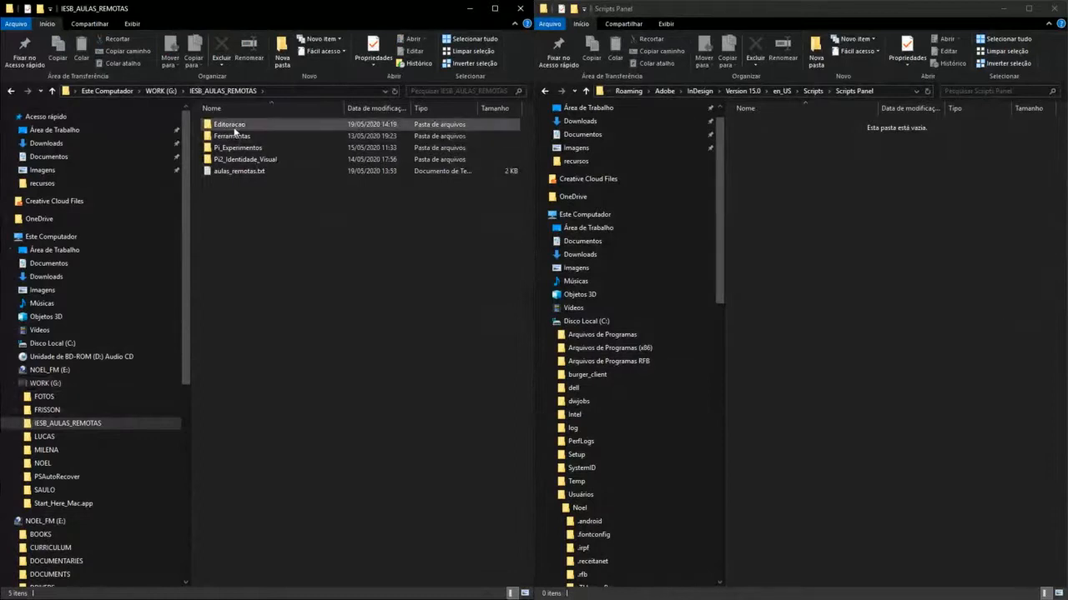
pyautogui.doubleClick(236, 126)
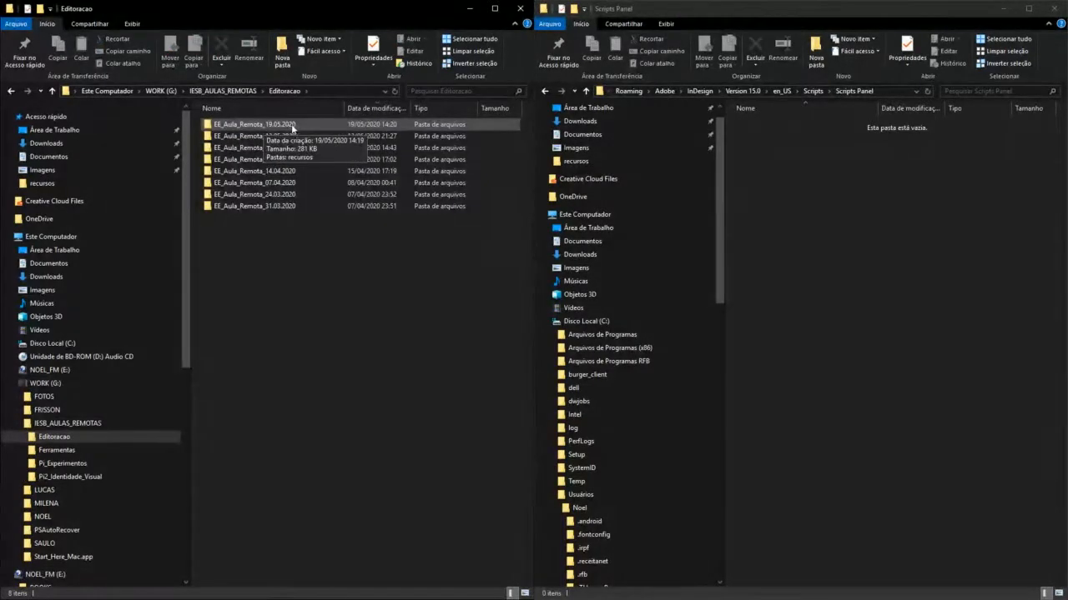
pyautogui.doubleClick(284, 127)
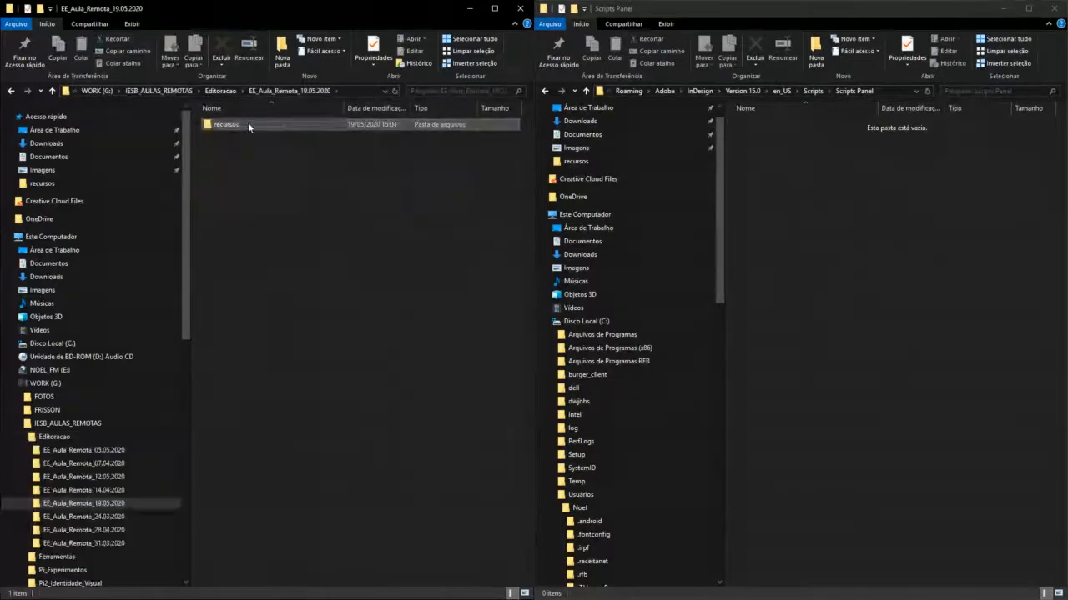
pyautogui.doubleClick(243, 124)
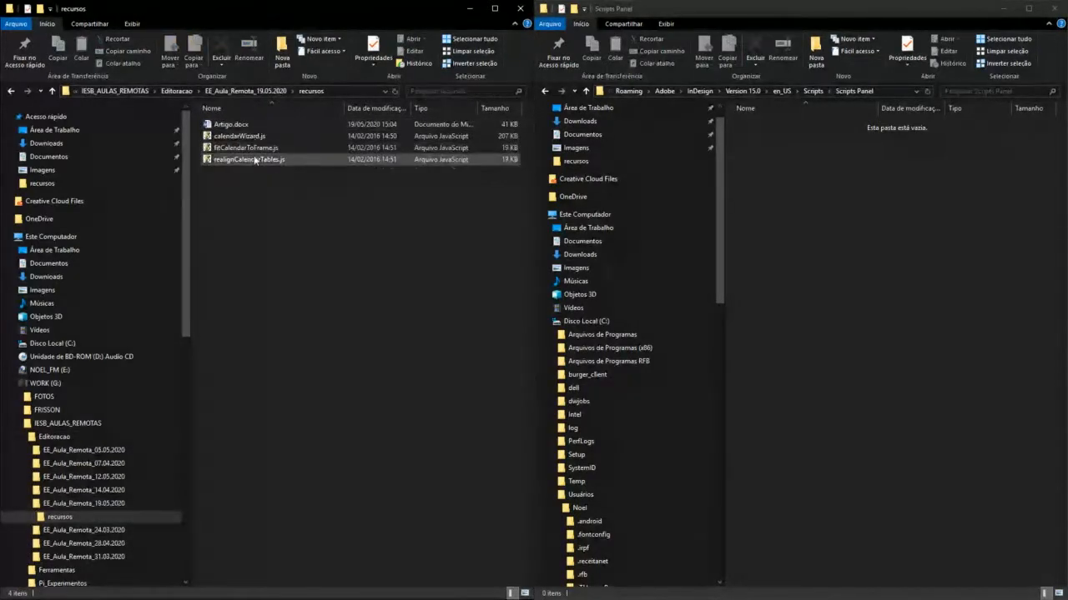
# Copy calendarWizard.js, fitCalendarToFrame.js and realignCalendarTables.js from recursos into the Scripts Panel folder, and close both File Explorer windows.
pyautogui.moveTo(255, 177); pyautogui.dragTo(246, 142)
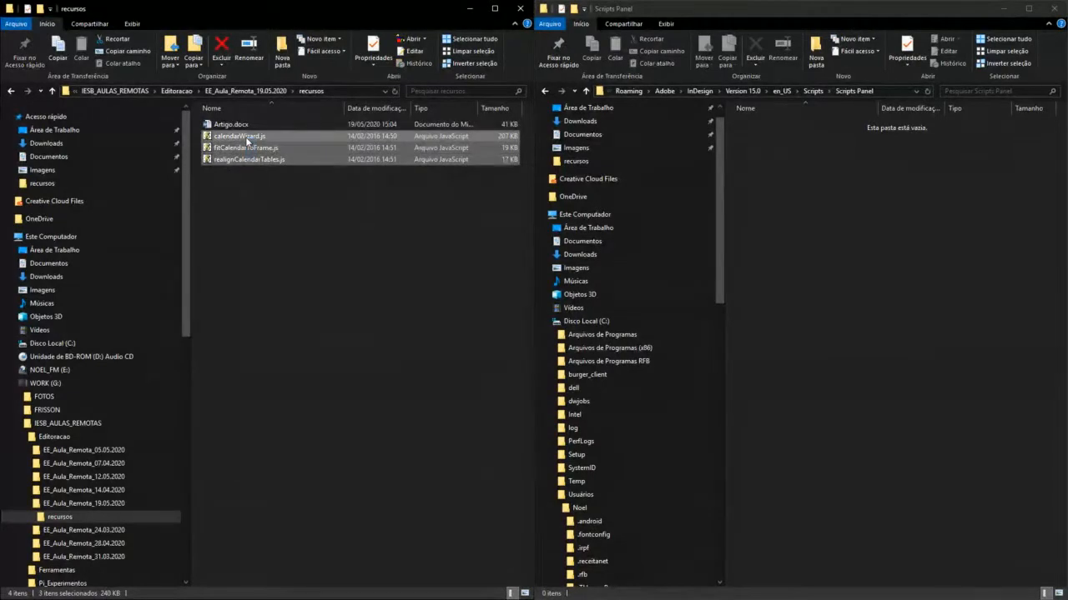
pyautogui.rightClick(244, 136)
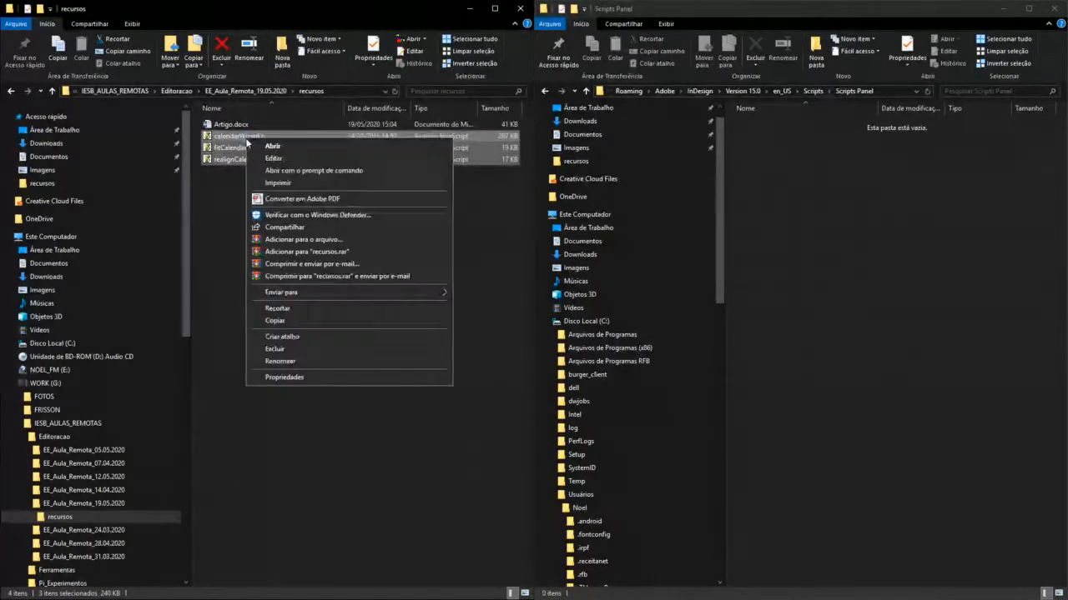
pyautogui.click(283, 329)
pyautogui.click(880, 341)
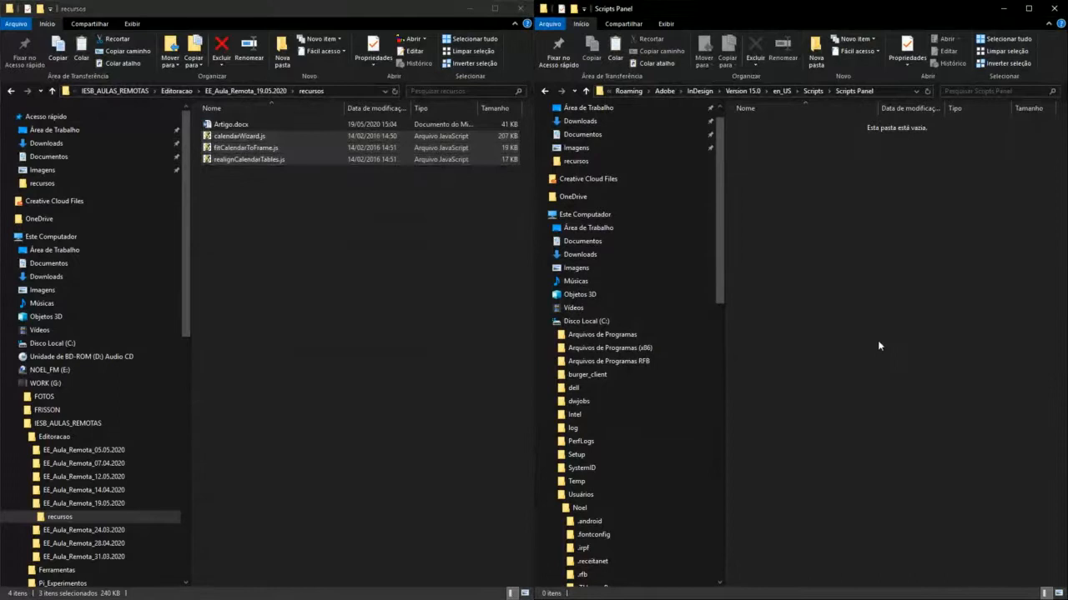
pyautogui.rightClick(863, 338)
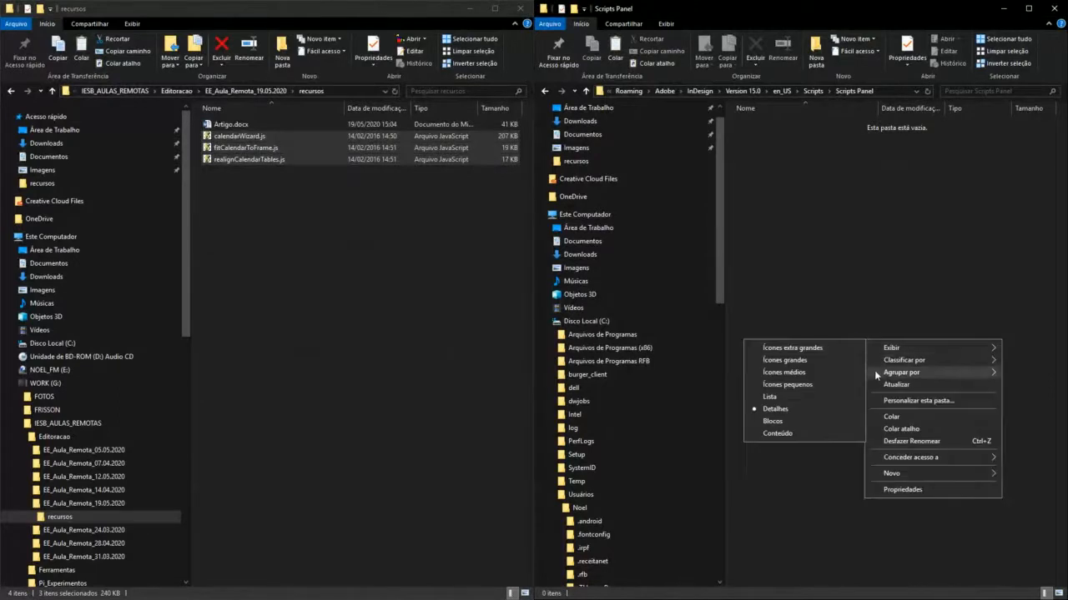
pyautogui.click(896, 416)
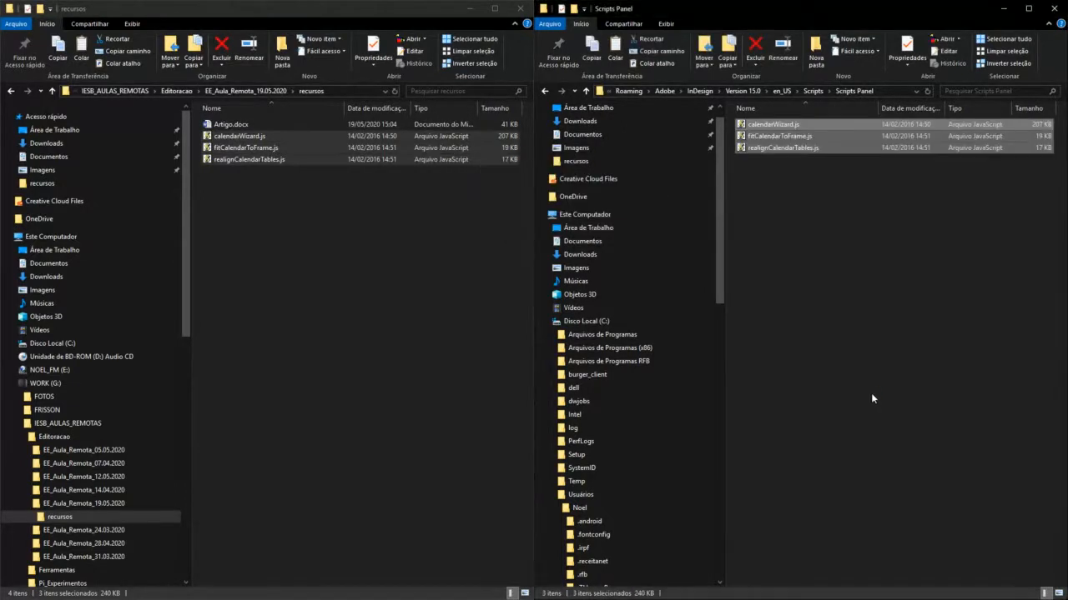
pyautogui.click(523, 8)
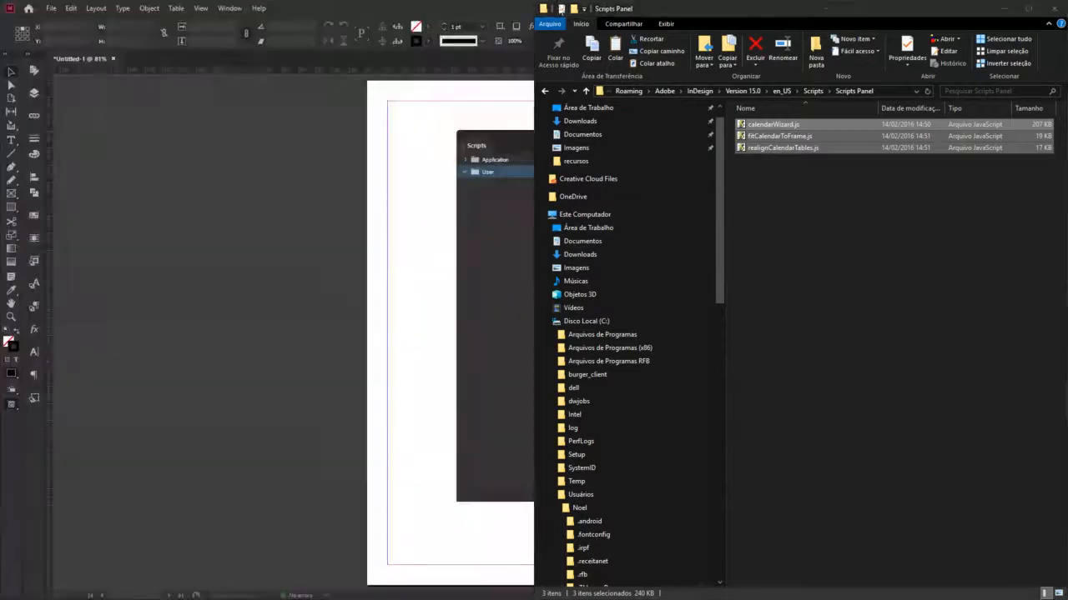
pyautogui.click(1054, 9)
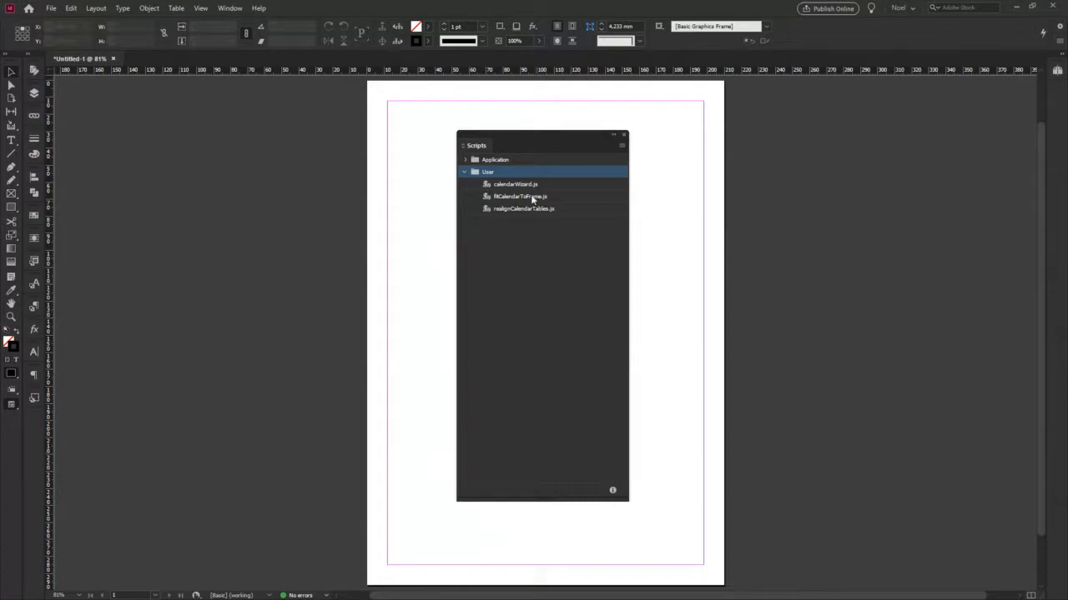
# Move the Scripts panel off the page and run the calendarWizard.js user script, shifting its dialog slightly down the page.
pyautogui.moveTo(565, 135); pyautogui.dragTo(257, 132)
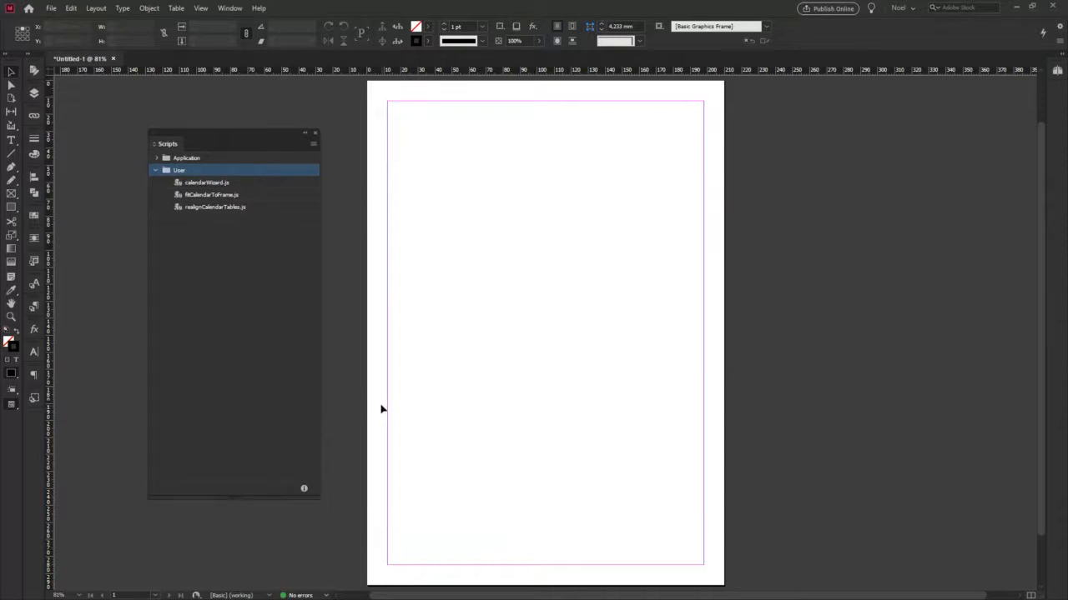
pyautogui.click(222, 183)
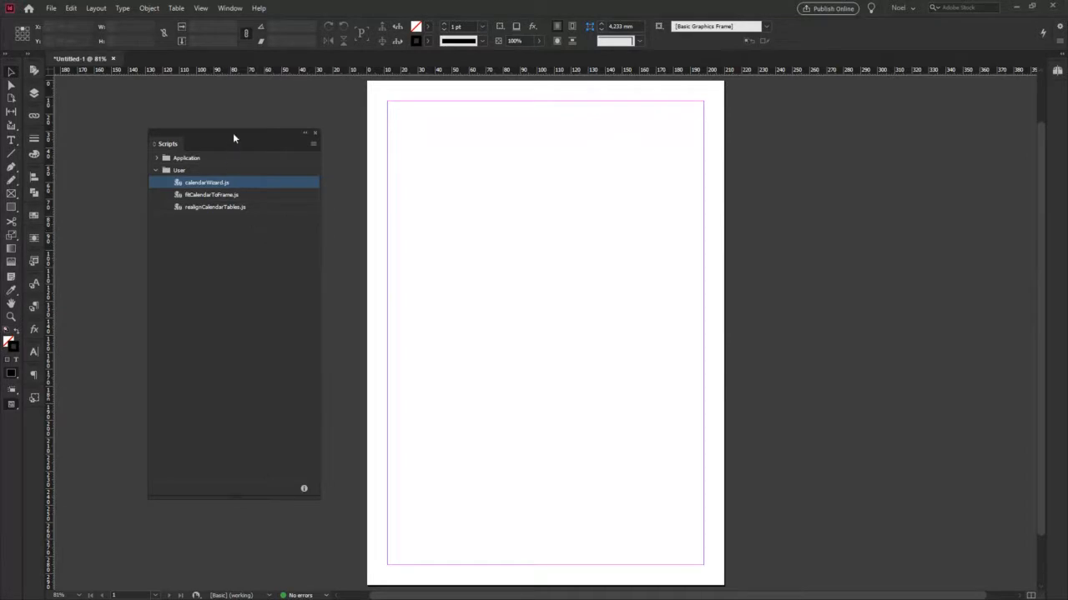
pyautogui.moveTo(234, 133); pyautogui.dragTo(223, 143)
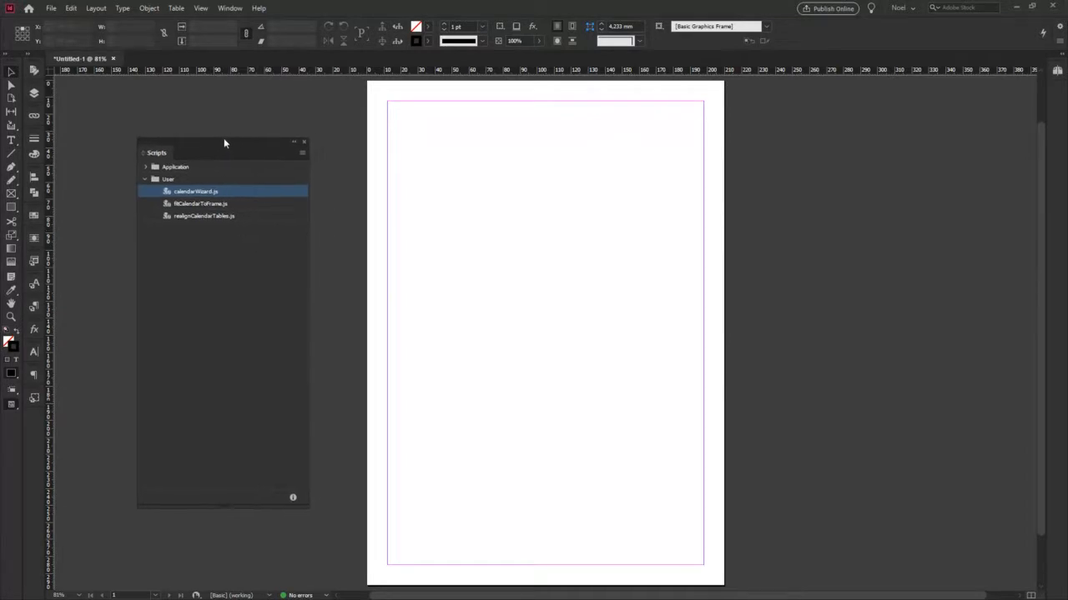
pyautogui.rightClick(209, 193)
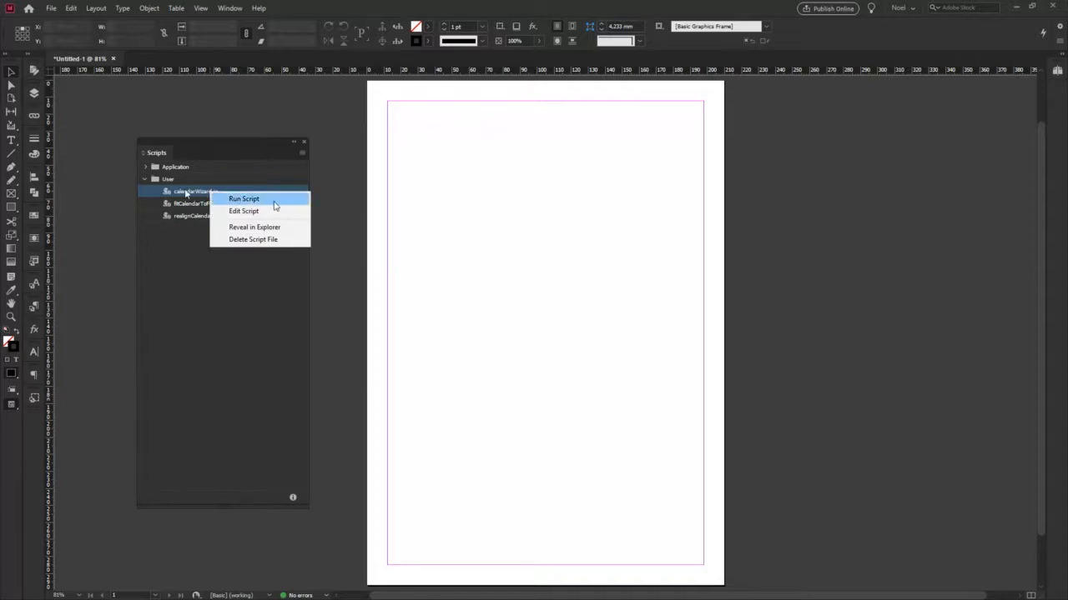
pyautogui.click(188, 196)
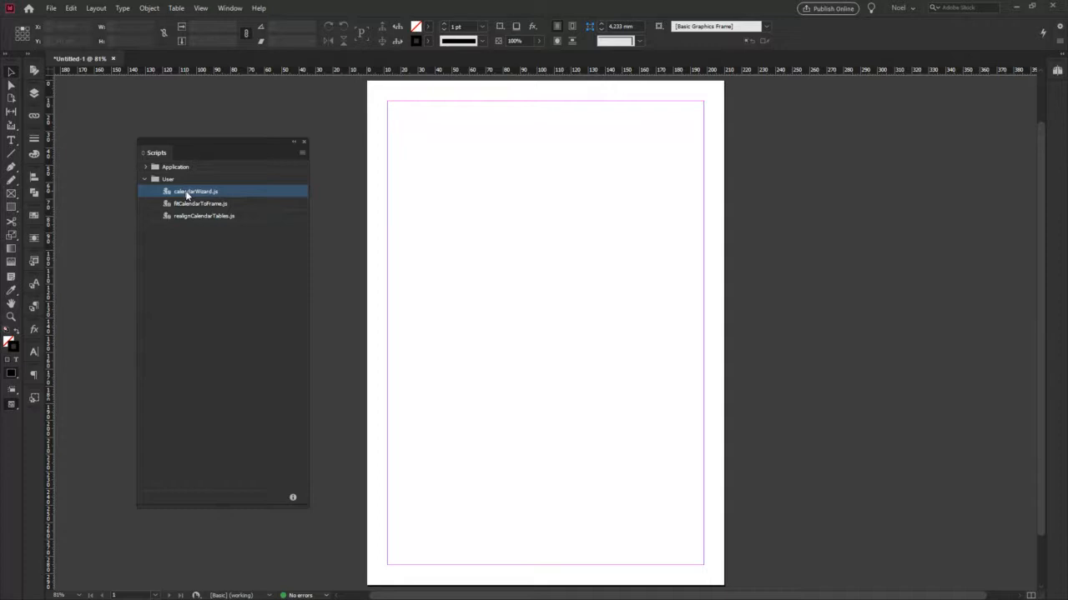
pyautogui.doubleClick(186, 195)
pyautogui.moveTo(440, 86); pyautogui.dragTo(479, 117)
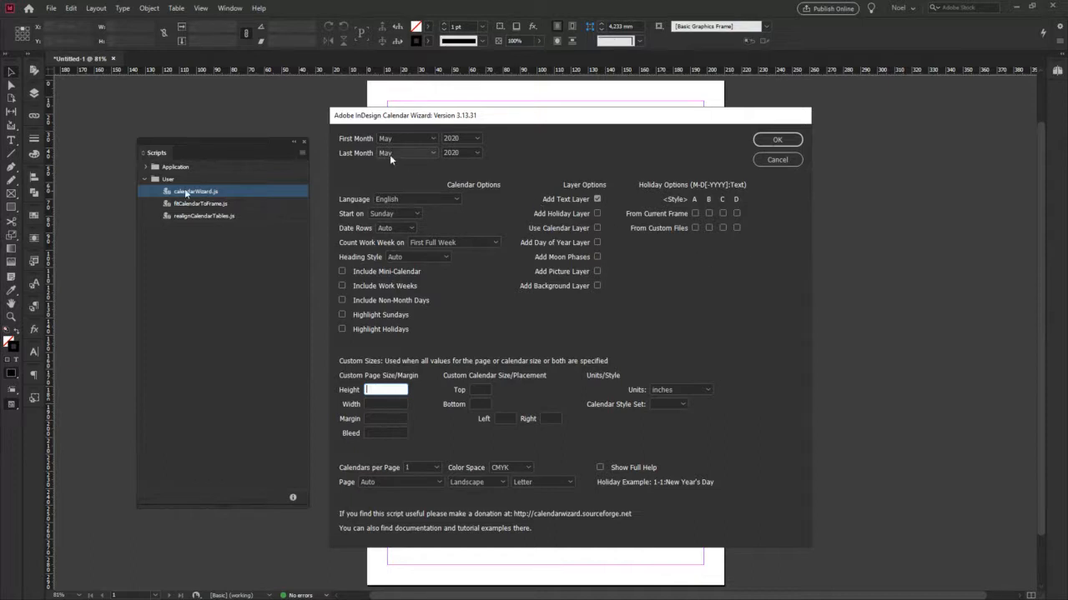
# Set the calendar range from January 2021 to December 2021 in the Calendar Wizard.
pyautogui.click(416, 136)
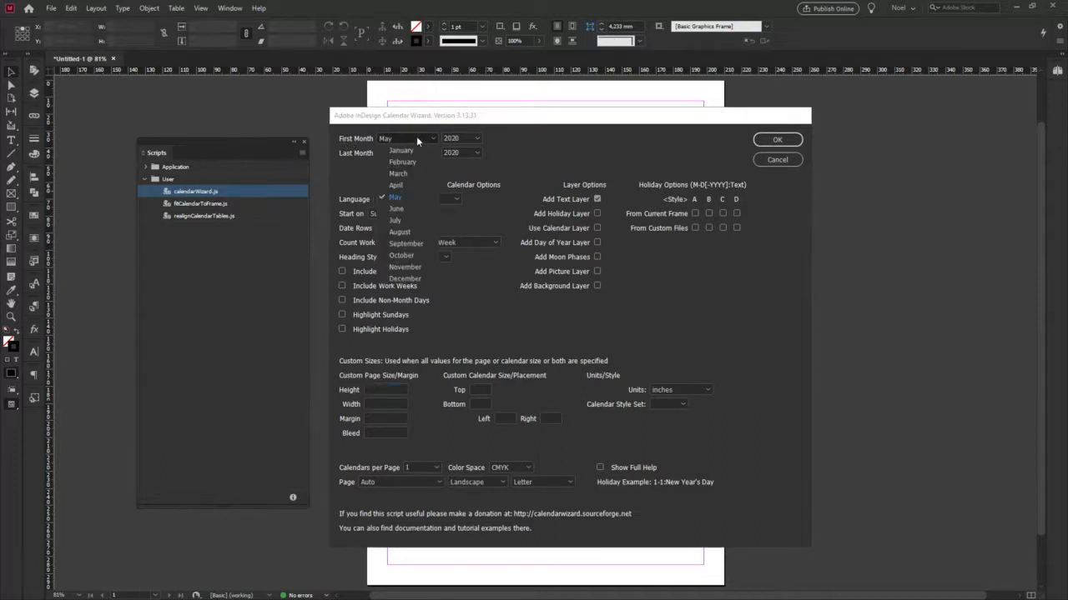
pyautogui.click(408, 150)
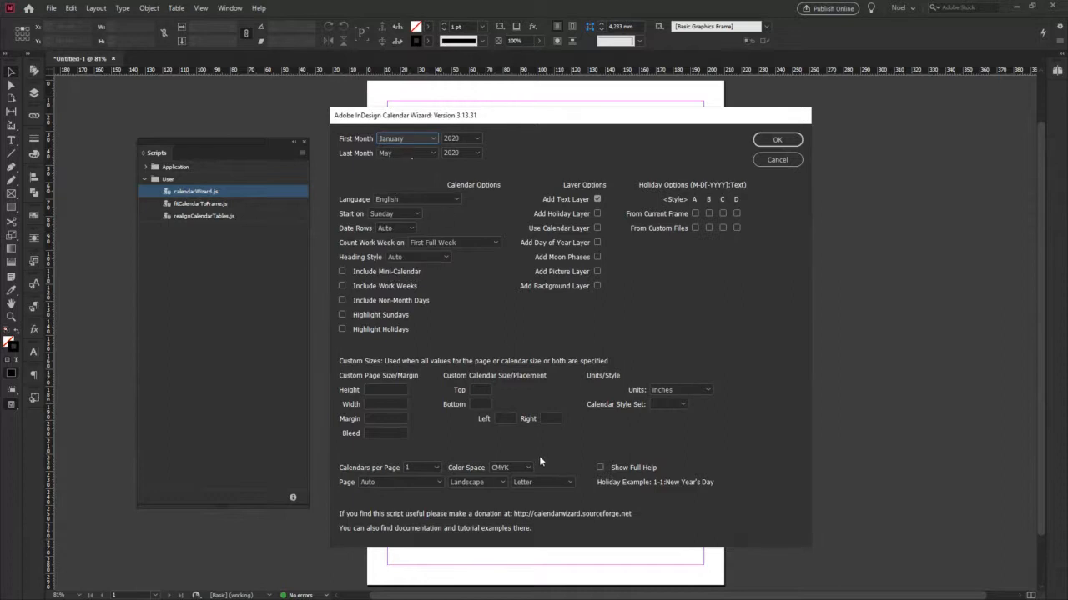
pyautogui.click(417, 154)
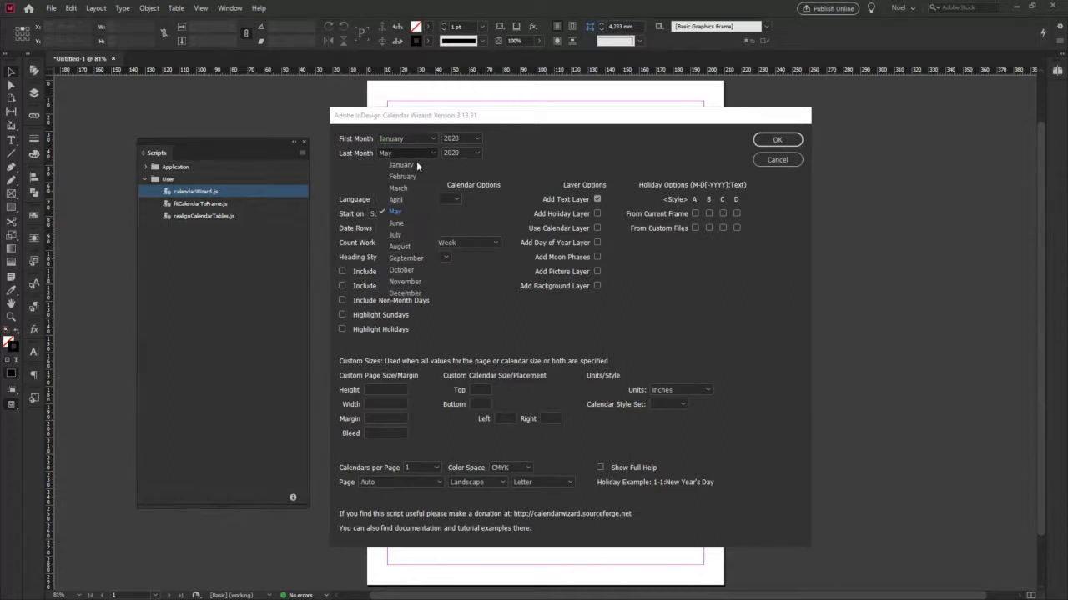
pyautogui.click(410, 295)
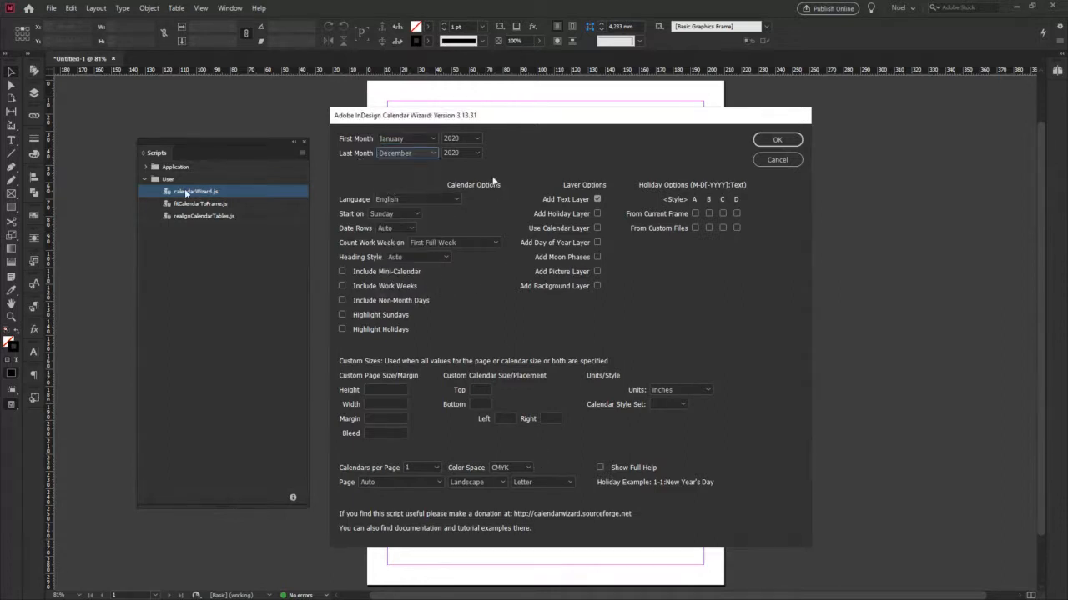
pyautogui.click(475, 138)
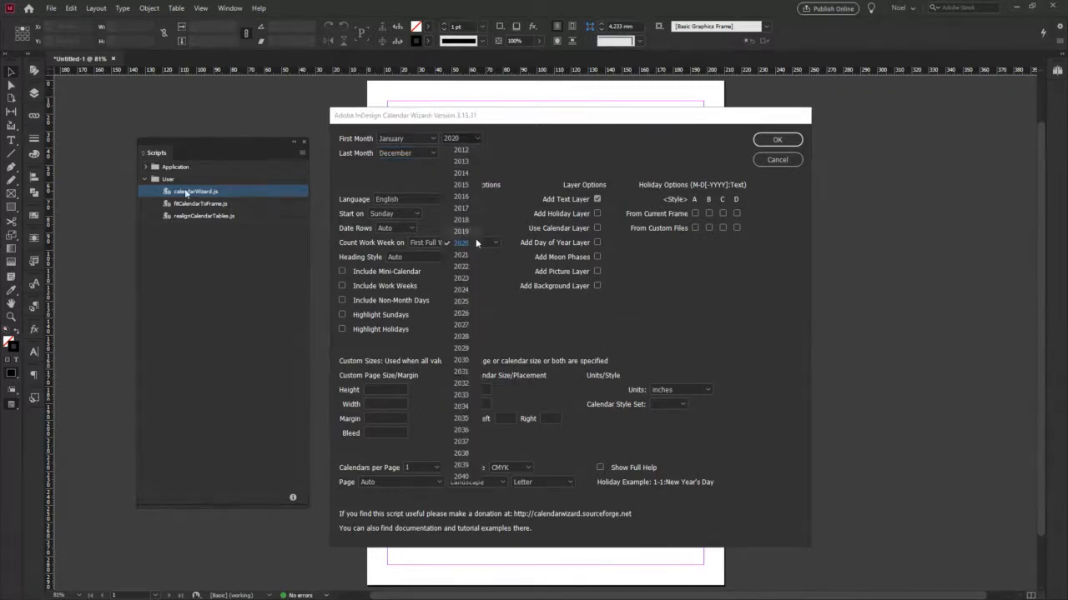
pyautogui.click(468, 254)
pyautogui.click(470, 153)
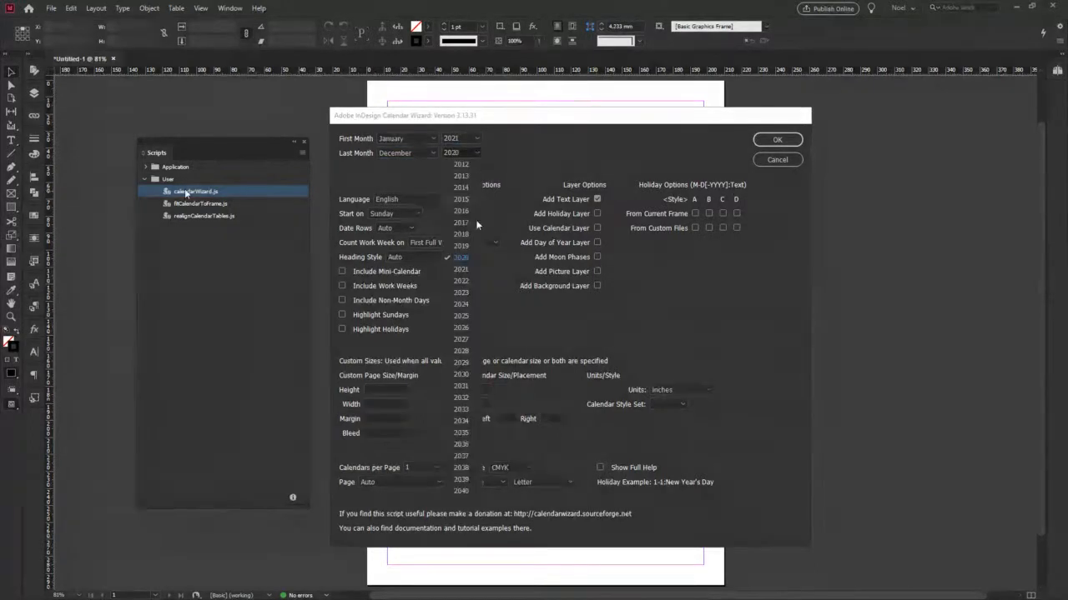
pyautogui.click(468, 270)
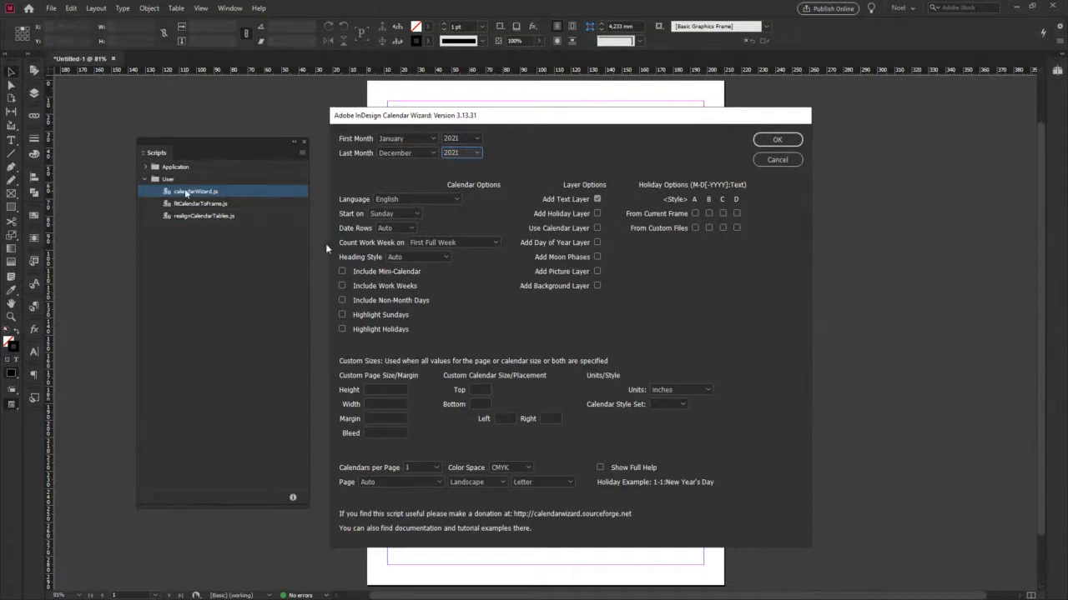
# Set the calendar language to Portuguese and keep Sunday as the day each week starts on.
pyautogui.click(444, 197)
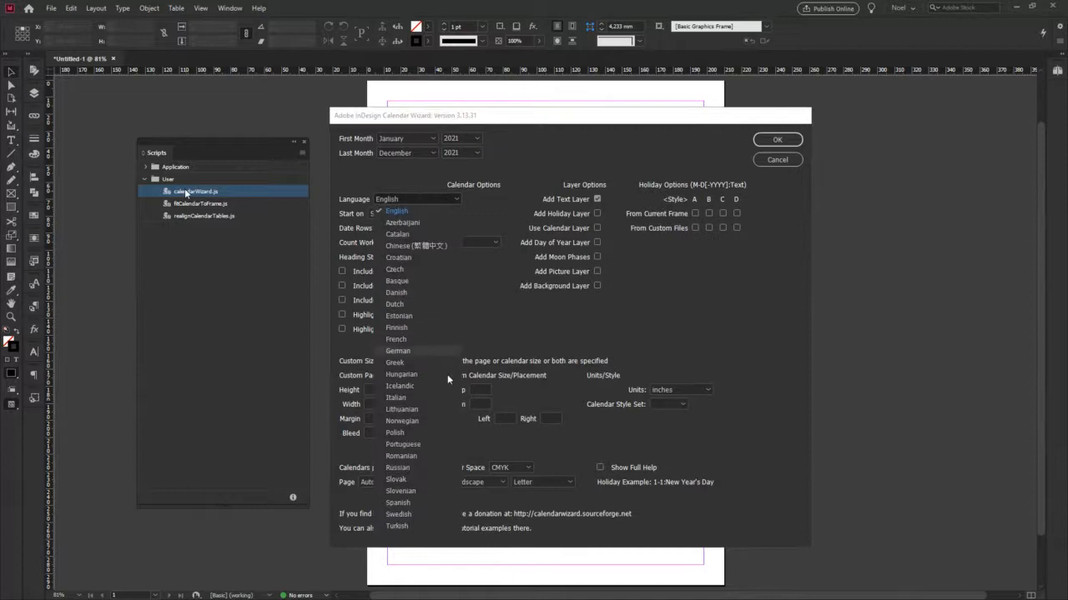
pyautogui.click(410, 444)
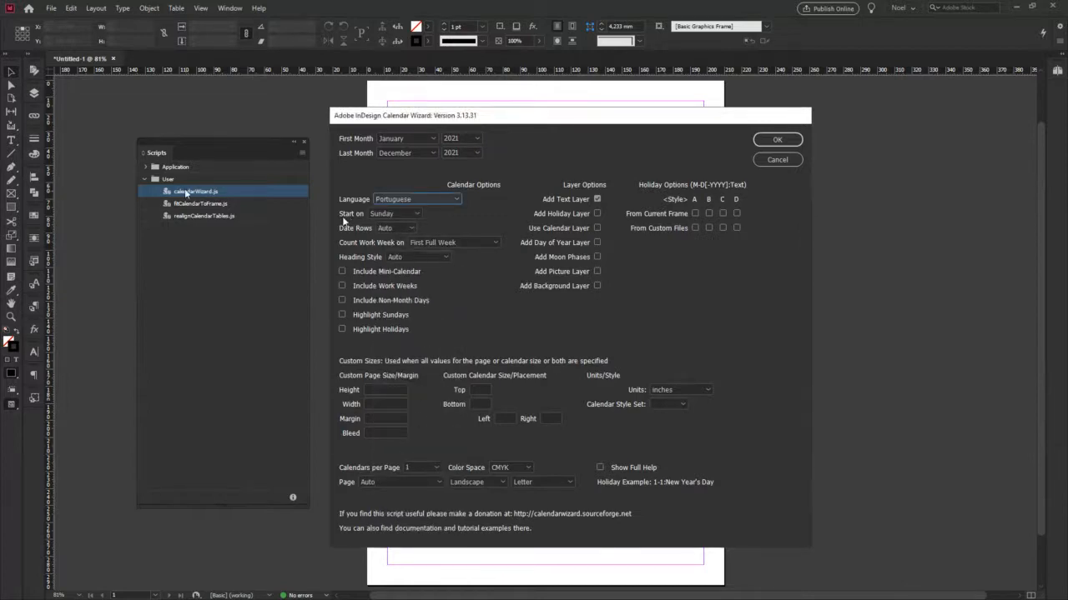
pyautogui.click(416, 214)
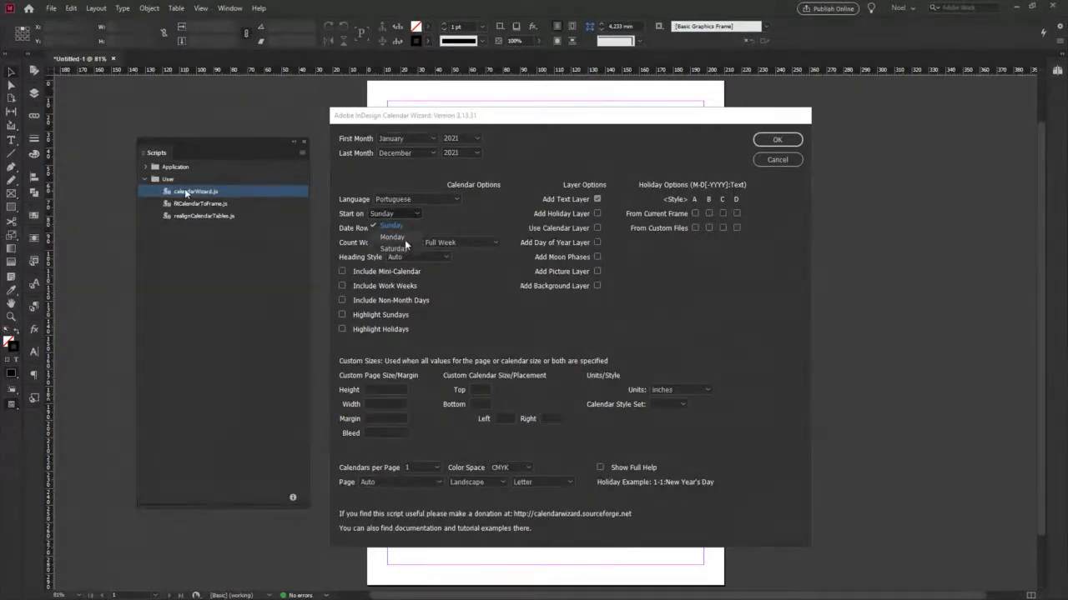
pyautogui.click(412, 224)
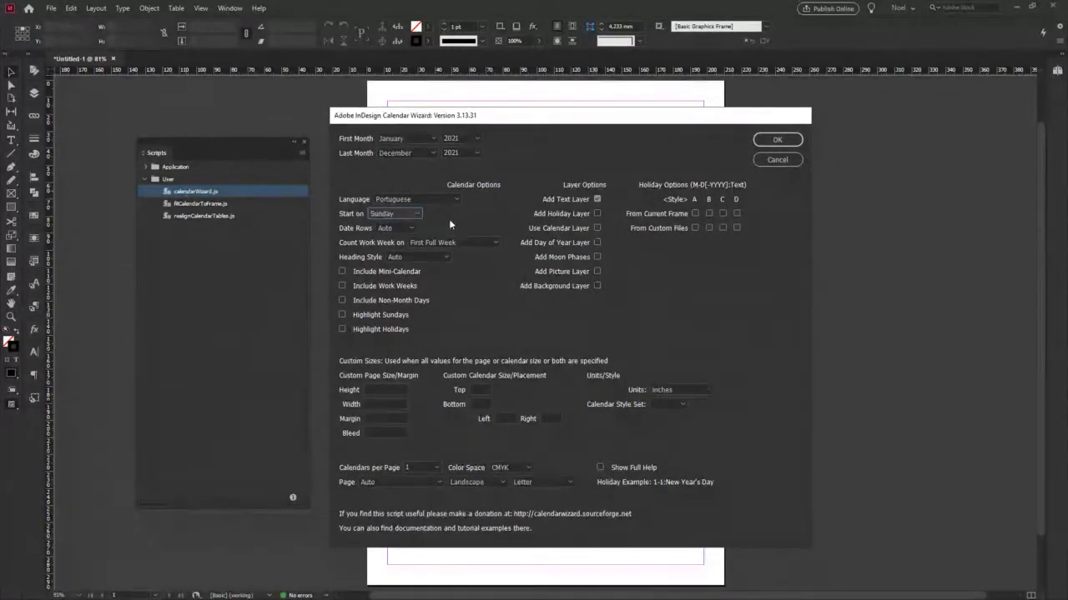
# Review the Date Rows and Count Work Week choices, keeping Auto and First Full Week.
pyautogui.click(410, 227)
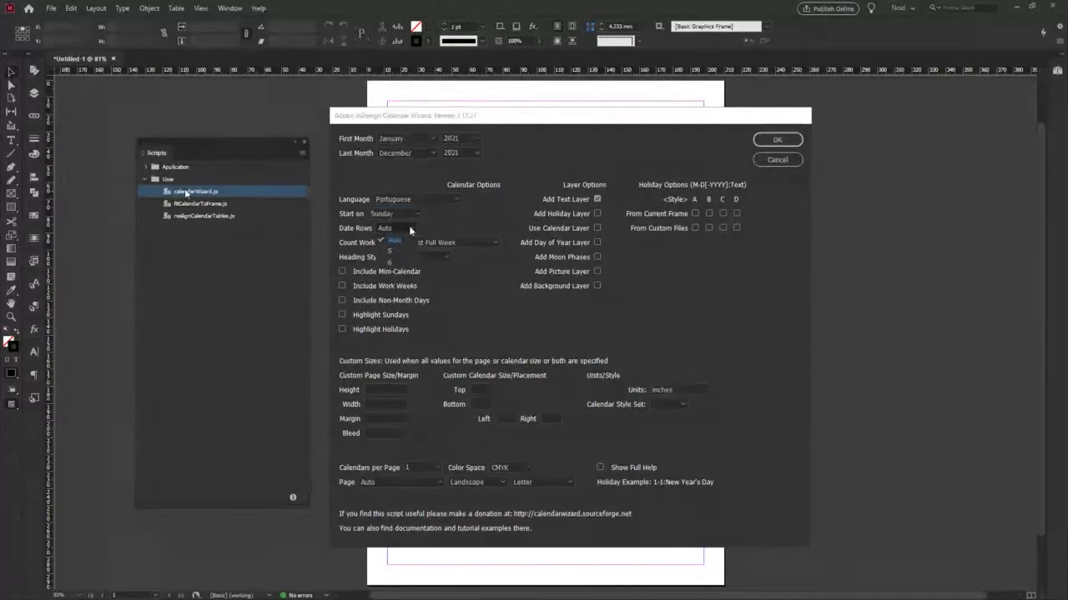
pyautogui.click(411, 227)
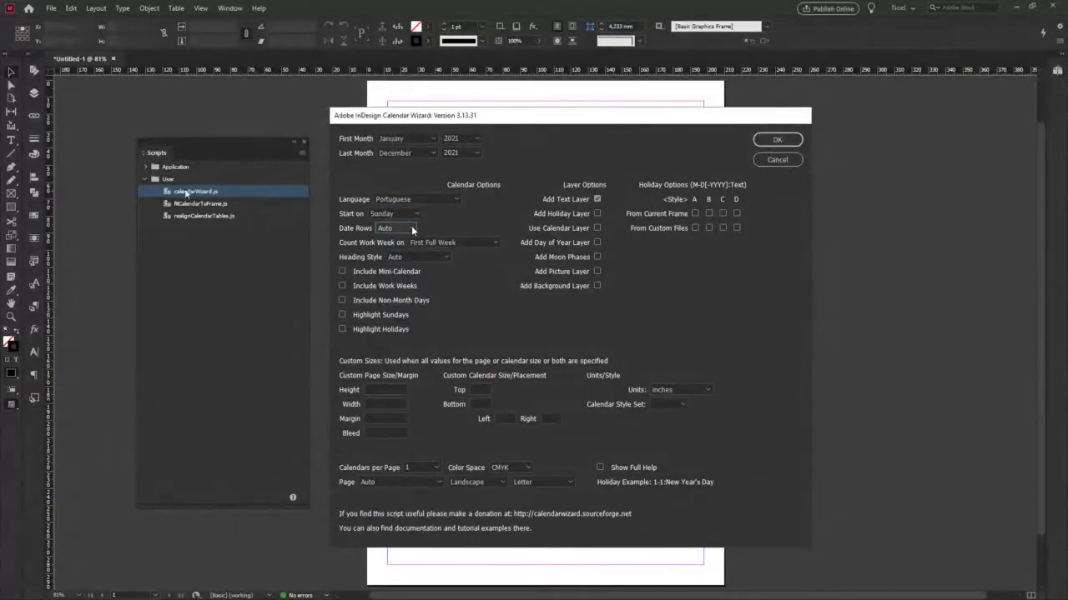
pyautogui.click(412, 226)
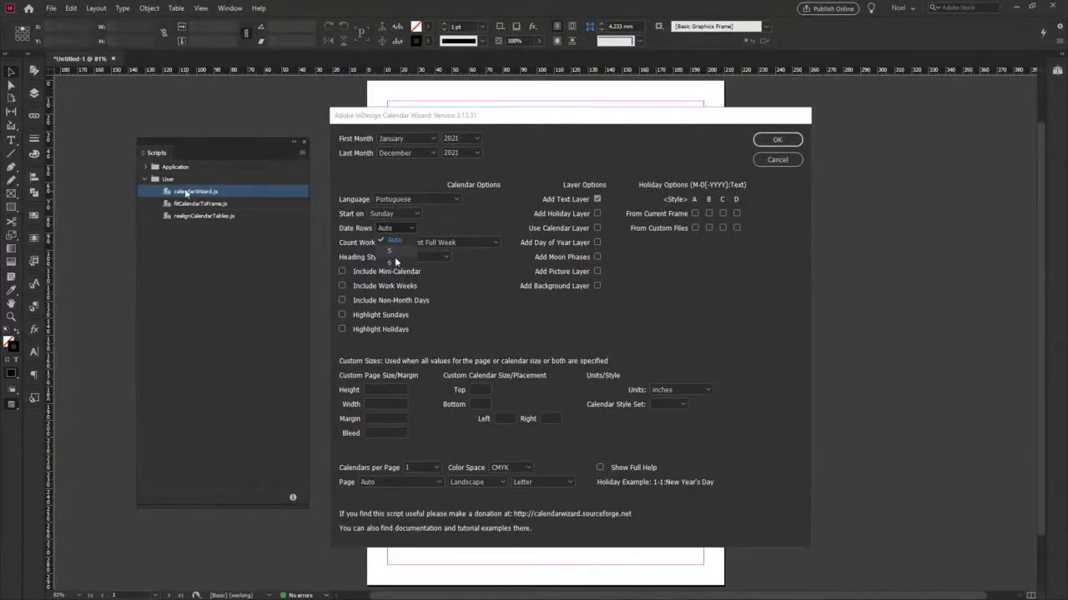
pyautogui.click(393, 242)
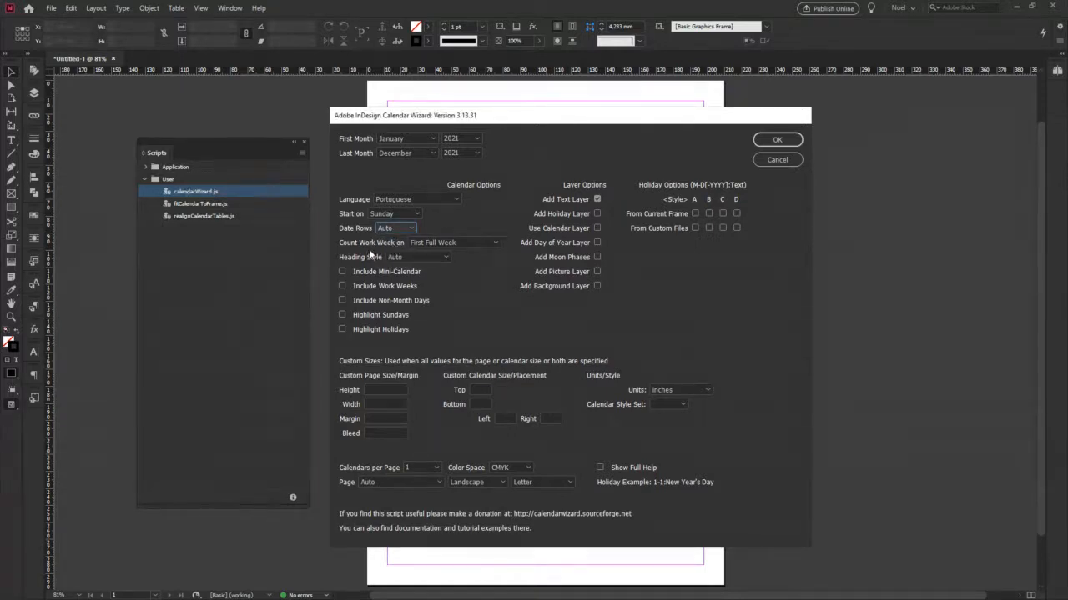
pyautogui.click(475, 242)
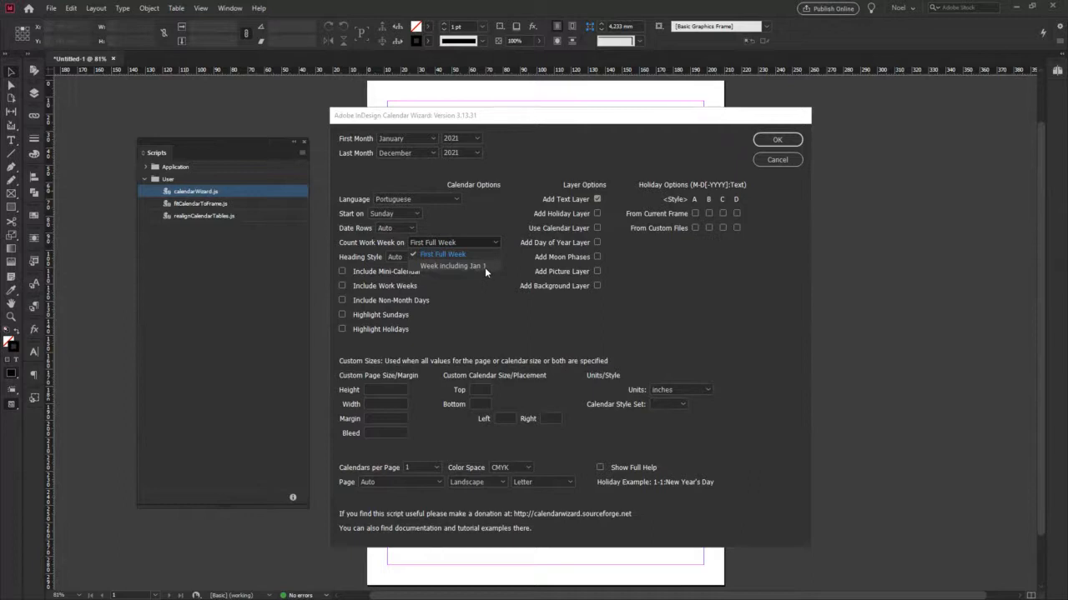
pyautogui.click(442, 254)
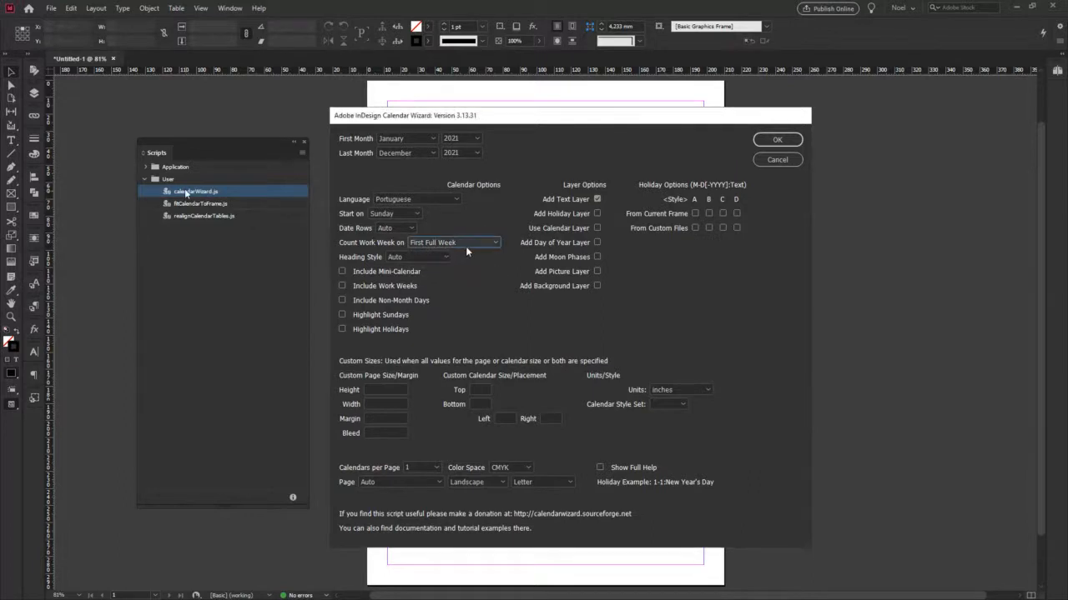
pyautogui.click(466, 242)
pyautogui.click(473, 251)
# Set the heading style to Short: S and enable Highlight Sundays and Highlight Holidays, leaving the mini-calendar off.
pyautogui.click(417, 258)
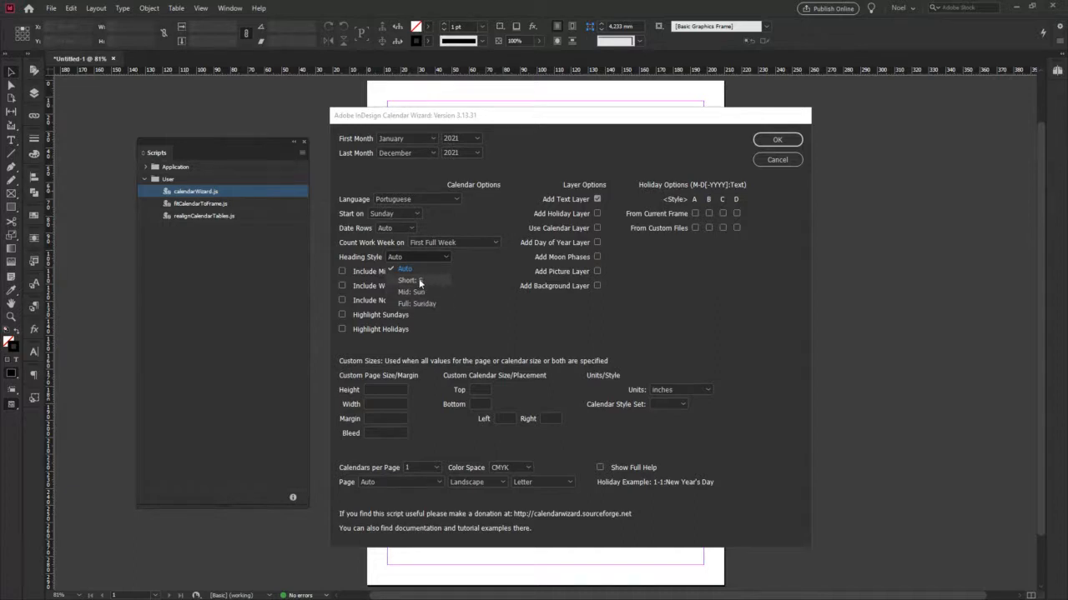
pyautogui.click(432, 280)
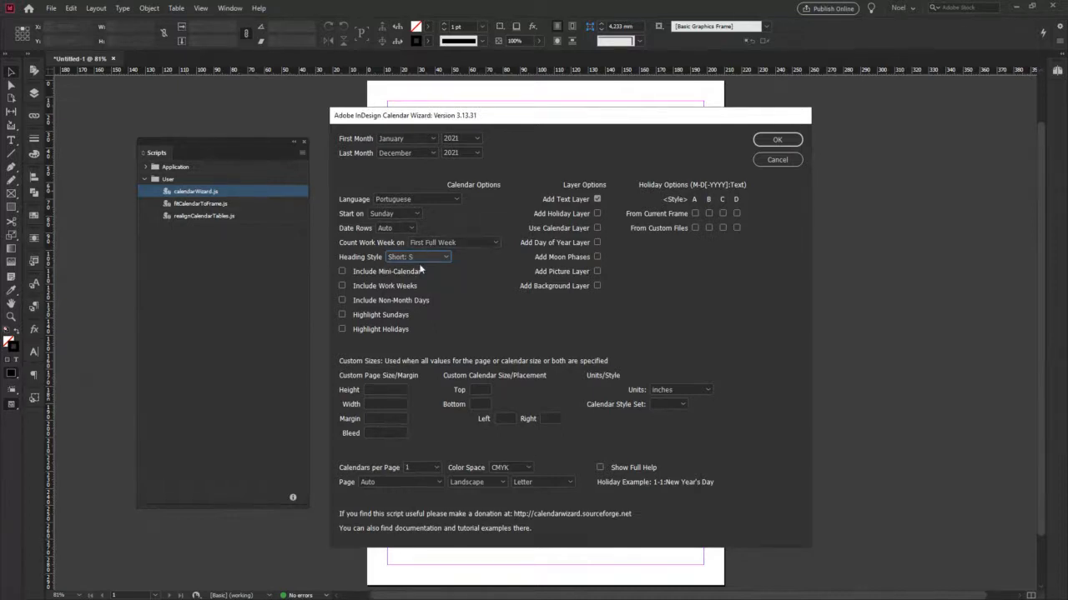
pyautogui.click(341, 272)
pyautogui.click(341, 271)
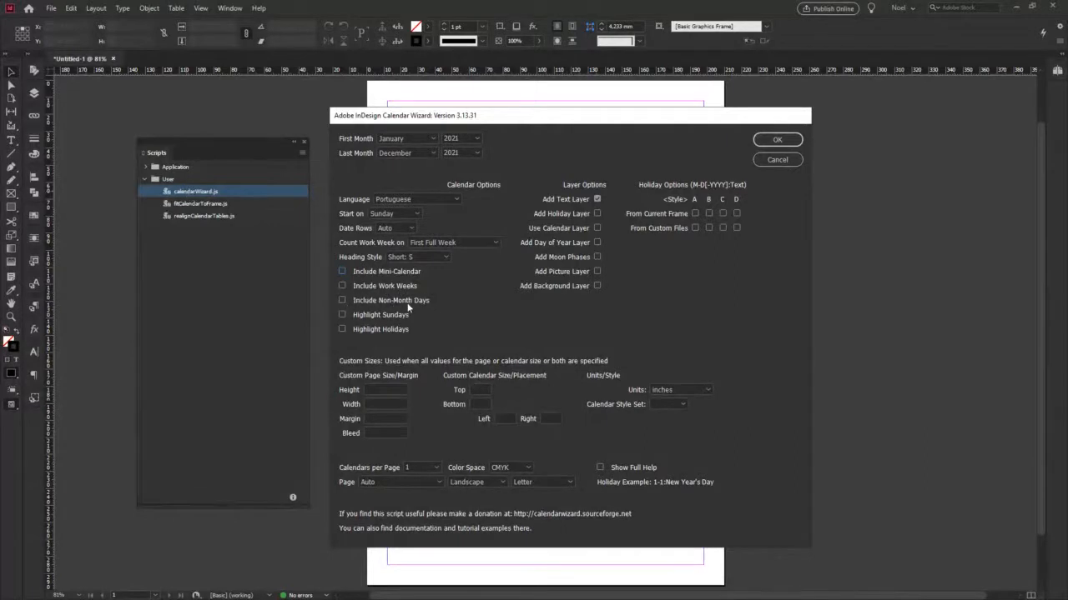
pyautogui.click(340, 329)
# Turn off the Add Text Layer option and shift the Calendar Wizard dialog slightly up the page.
pyautogui.click(597, 199)
pyautogui.click(597, 199)
pyautogui.moveTo(608, 111); pyautogui.dragTo(615, 99)
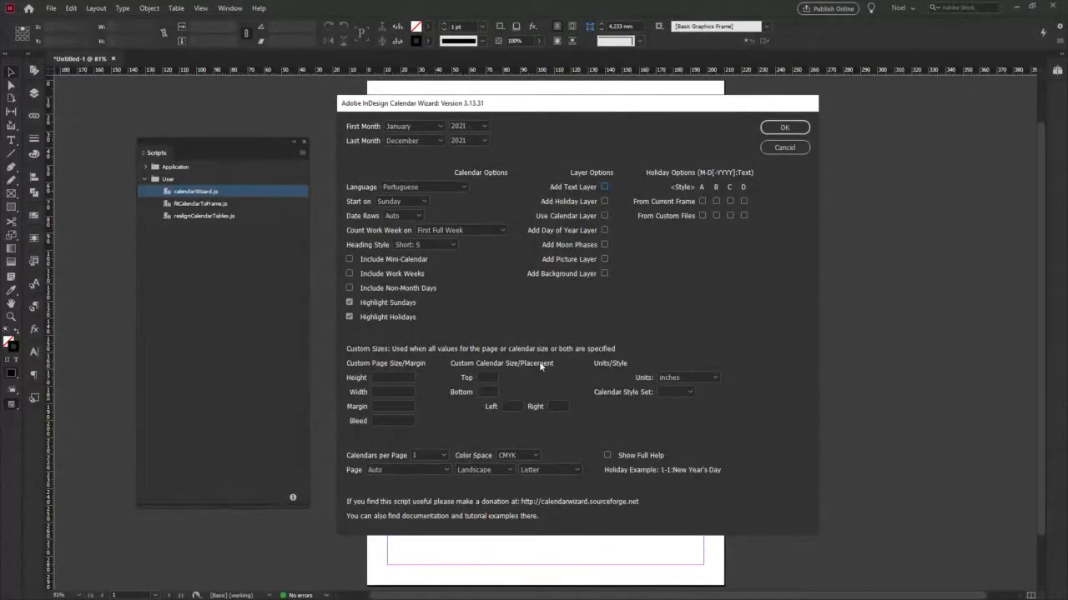
pyautogui.click(398, 377)
pyautogui.moveTo(597, 102); pyautogui.dragTo(830, 129)
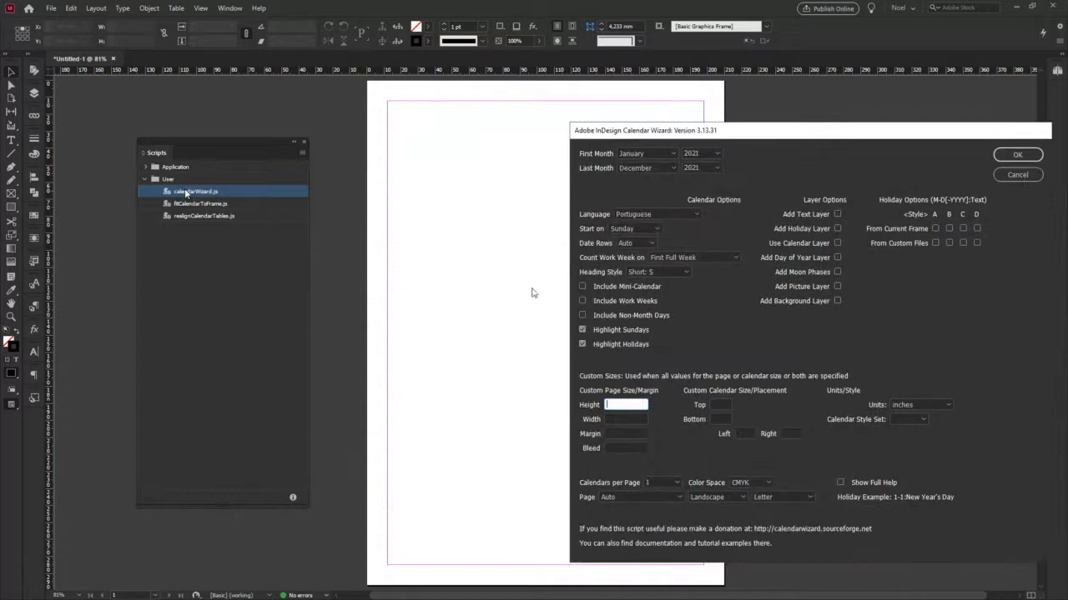
pyautogui.moveTo(659, 133); pyautogui.dragTo(432, 124)
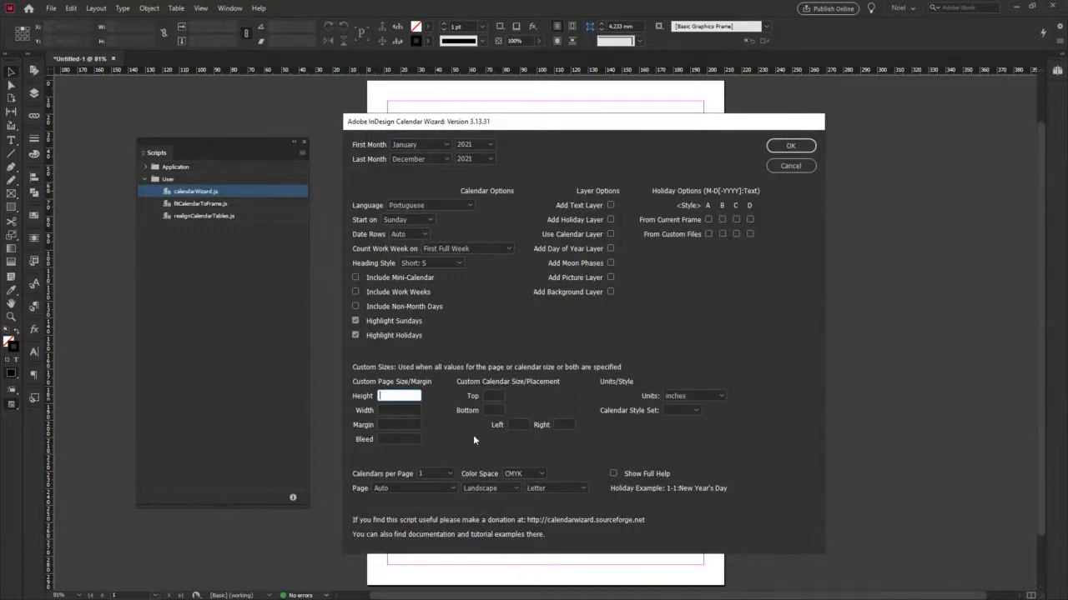
pyautogui.moveTo(596, 122); pyautogui.dragTo(599, 103)
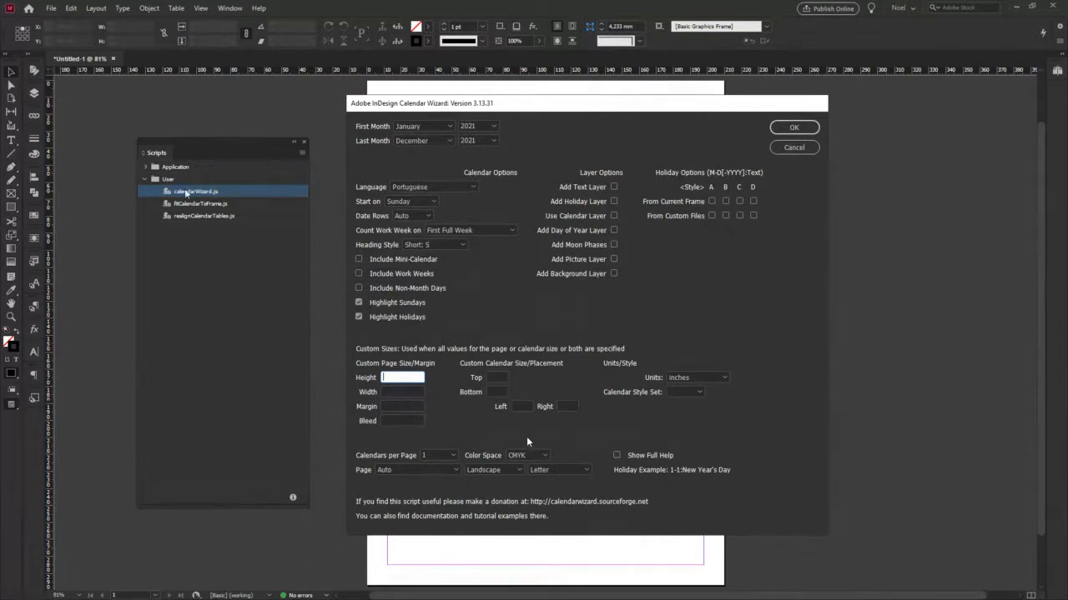
# Set the number of calendars per page to 12 and keep the CMYK color space.
pyautogui.click(453, 456)
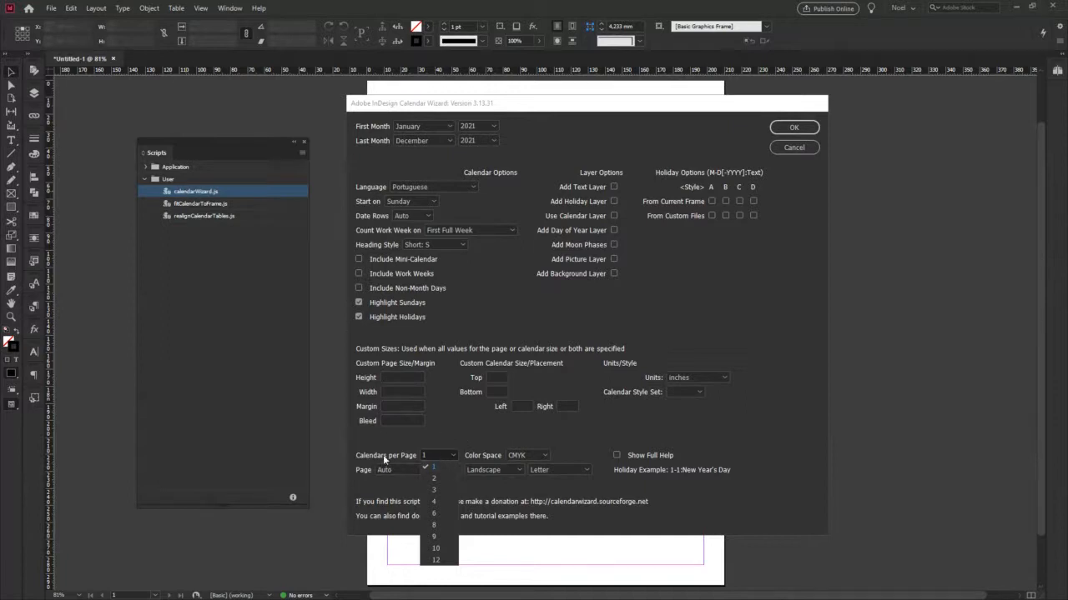
pyautogui.click(437, 560)
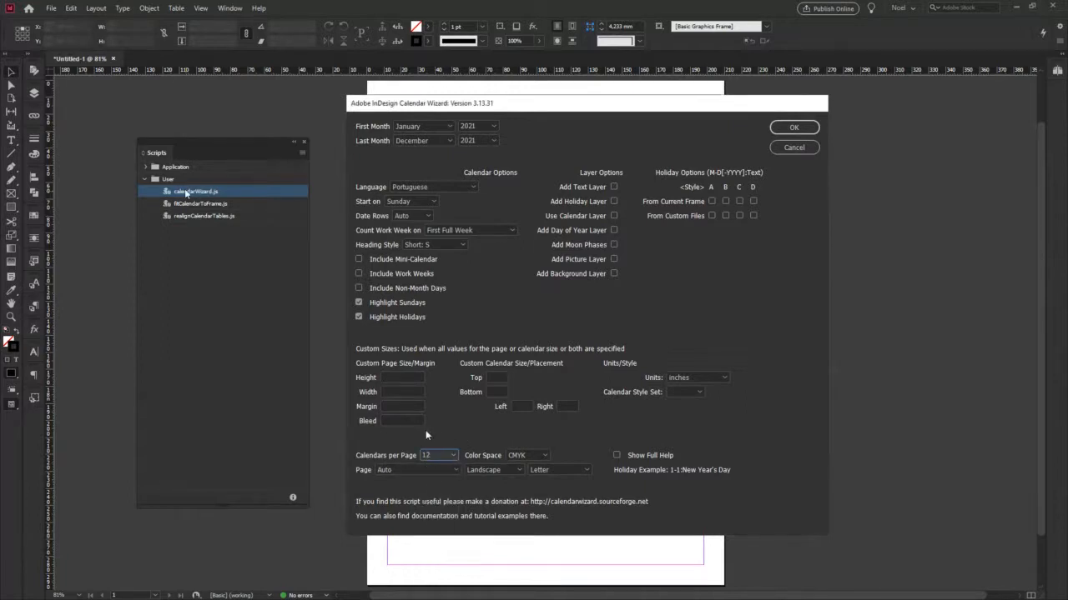
pyautogui.moveTo(482, 106); pyautogui.dragTo(442, 132)
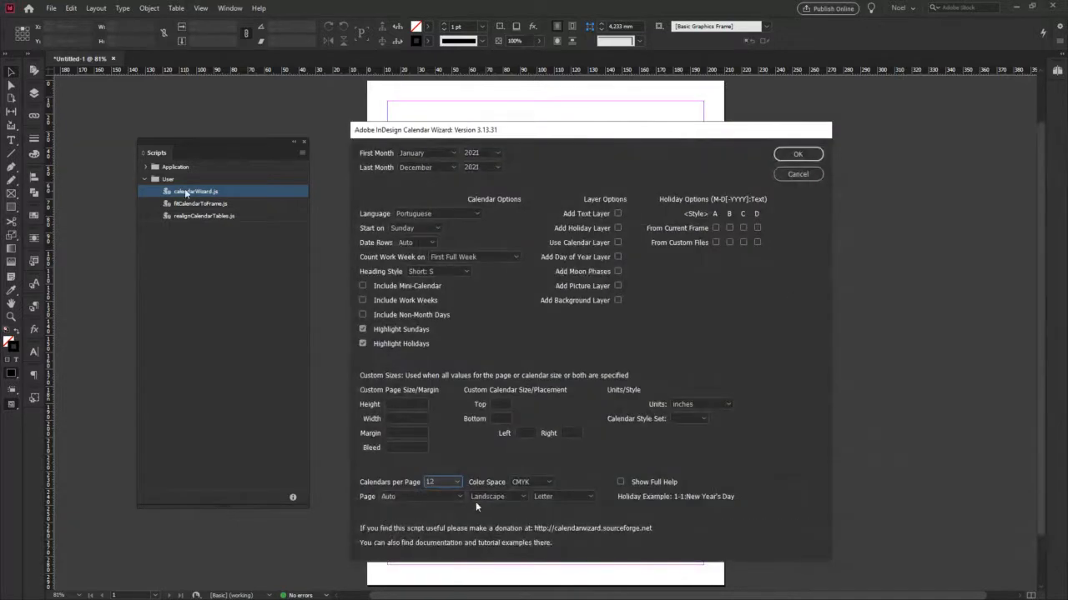
pyautogui.click(550, 482)
pyautogui.click(550, 482)
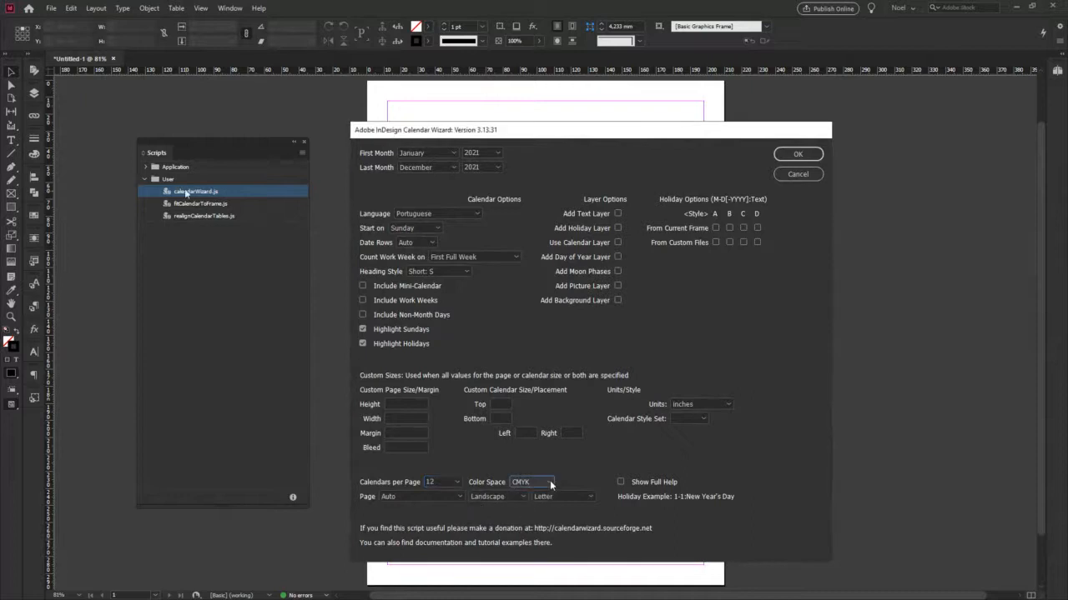
# Try Current Text Frame as the calendar's page placement, moving the dialog aside to check the page underneath.
pyautogui.click(461, 496)
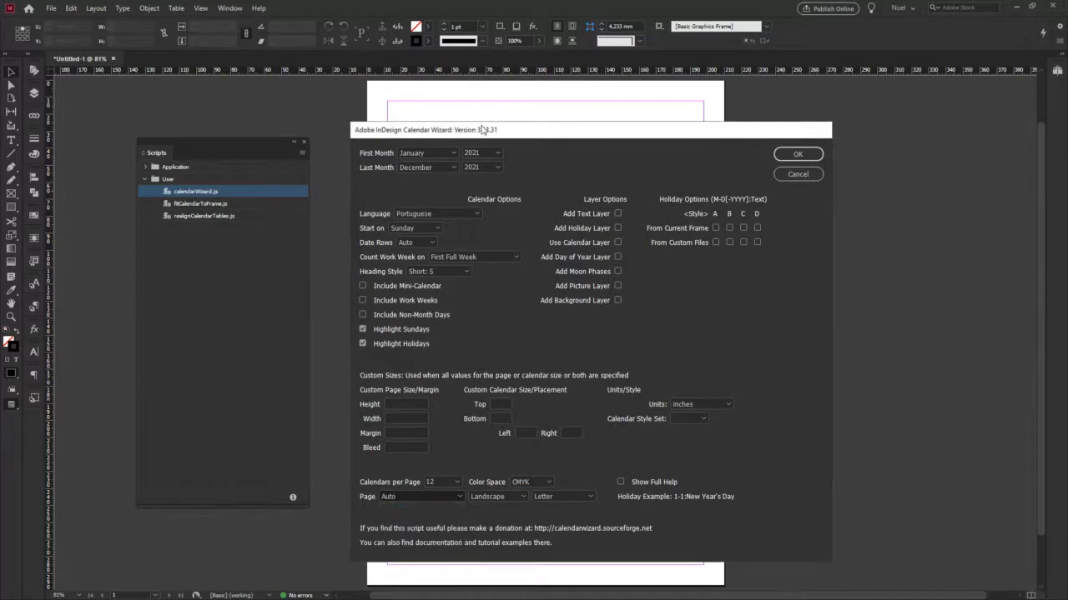
pyautogui.moveTo(489, 126); pyautogui.dragTo(533, 105)
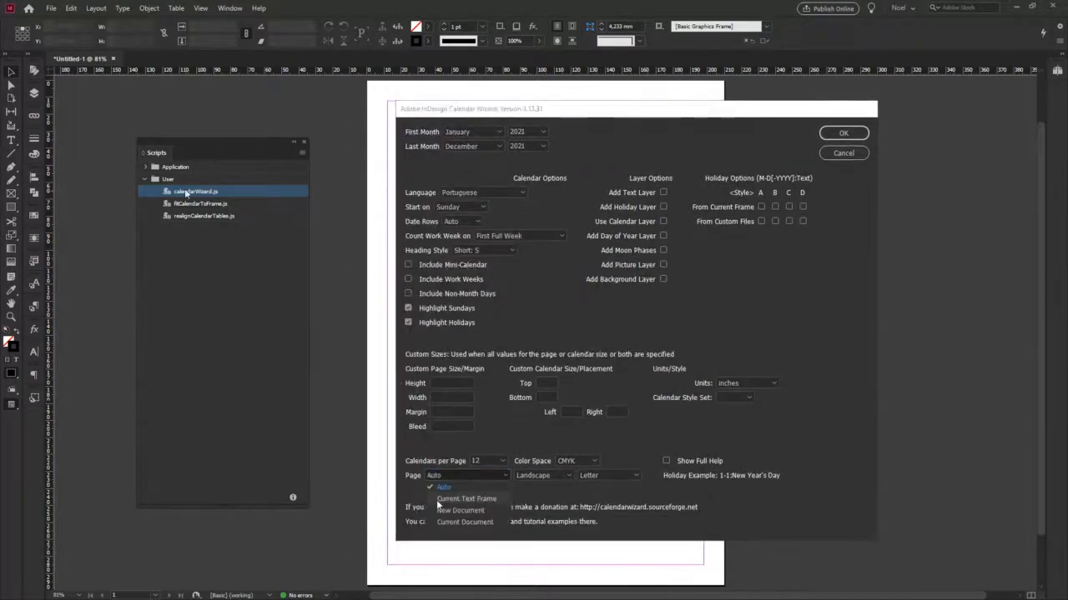
pyautogui.click(469, 499)
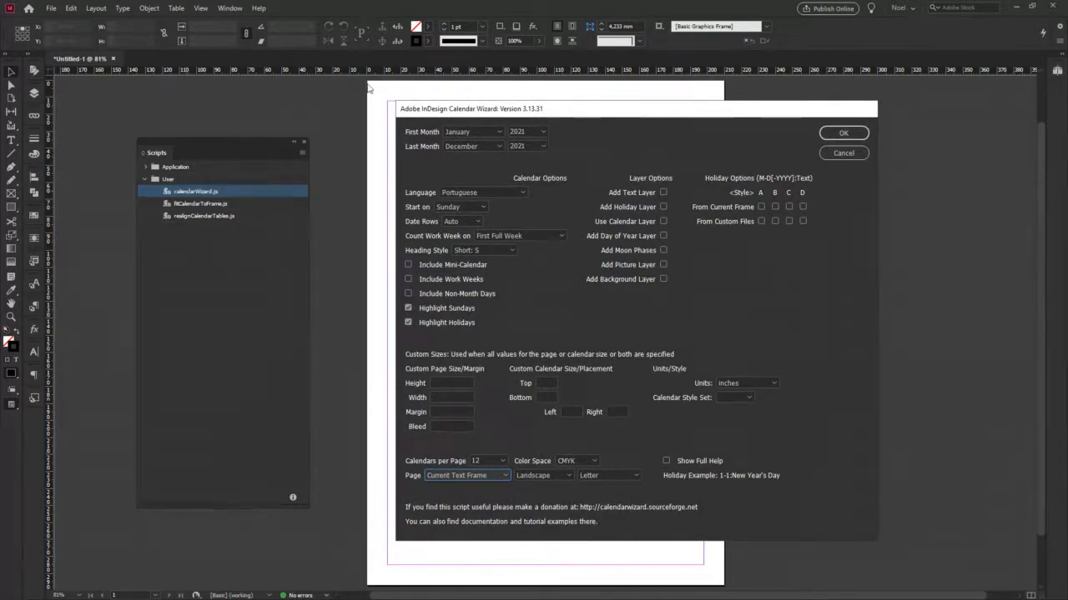
pyautogui.click(478, 476)
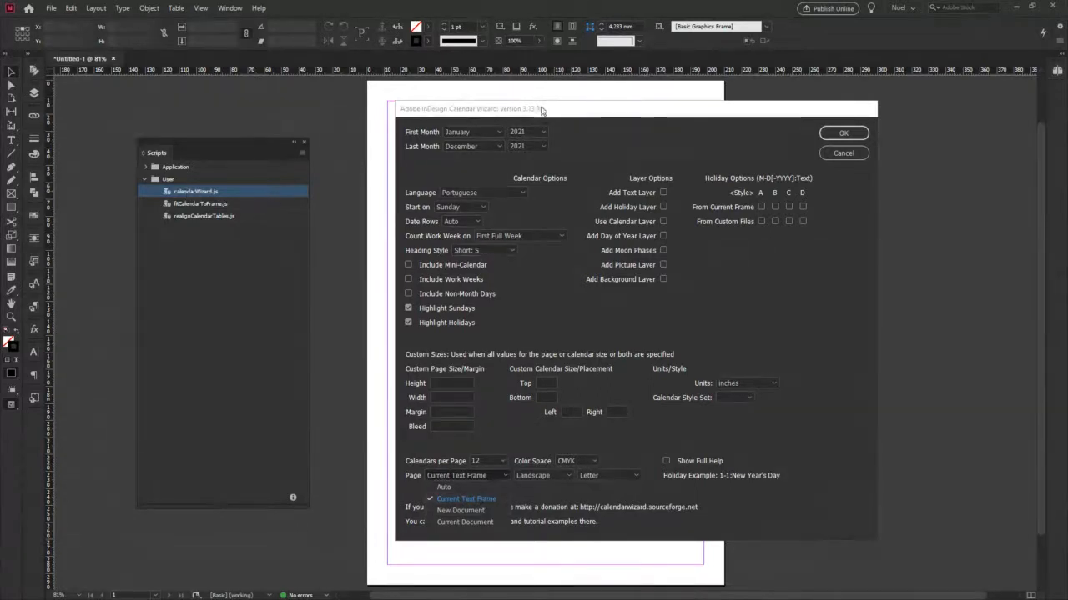
pyautogui.click(484, 500)
pyautogui.moveTo(813, 150); pyautogui.dragTo(779, 126)
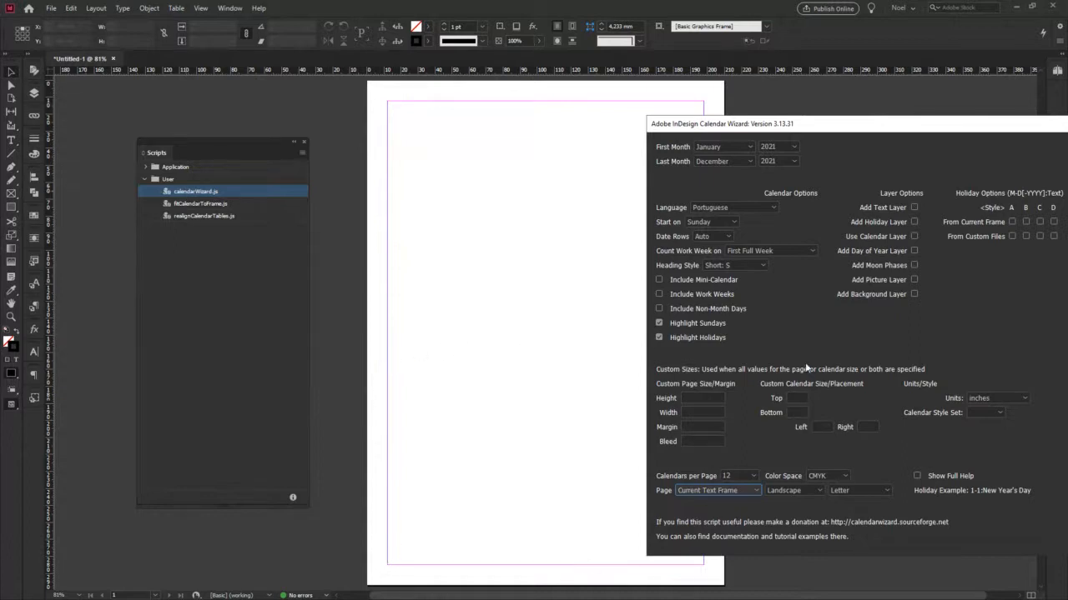
pyautogui.moveTo(797, 123); pyautogui.dragTo(483, 121)
# Set the page placement to Auto with default orientation and A4 size, and generate the calendar.
pyautogui.click(411, 487)
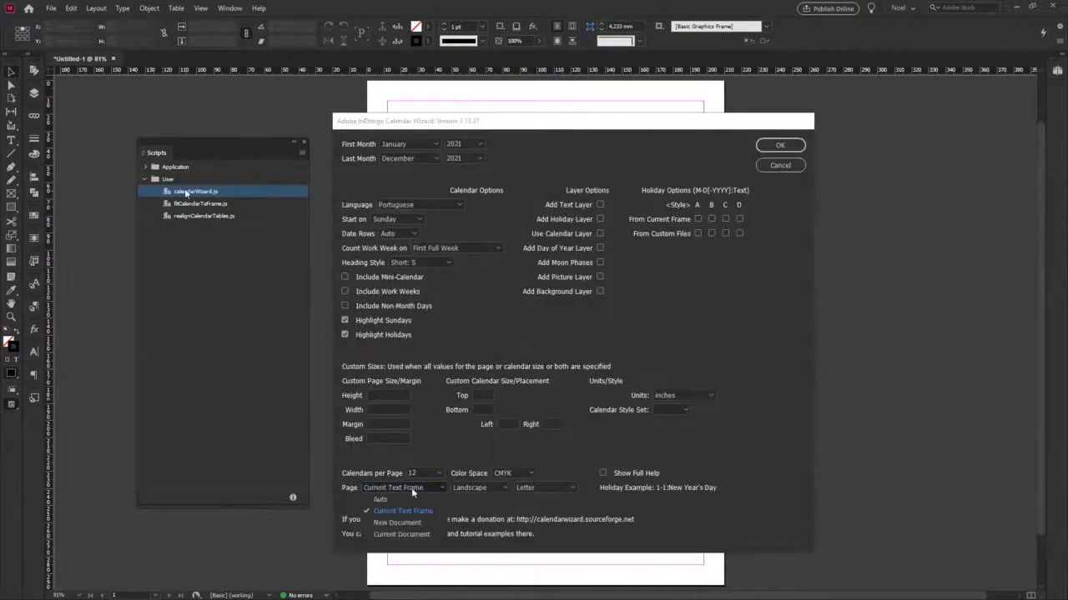
pyautogui.click(385, 499)
pyautogui.click(496, 489)
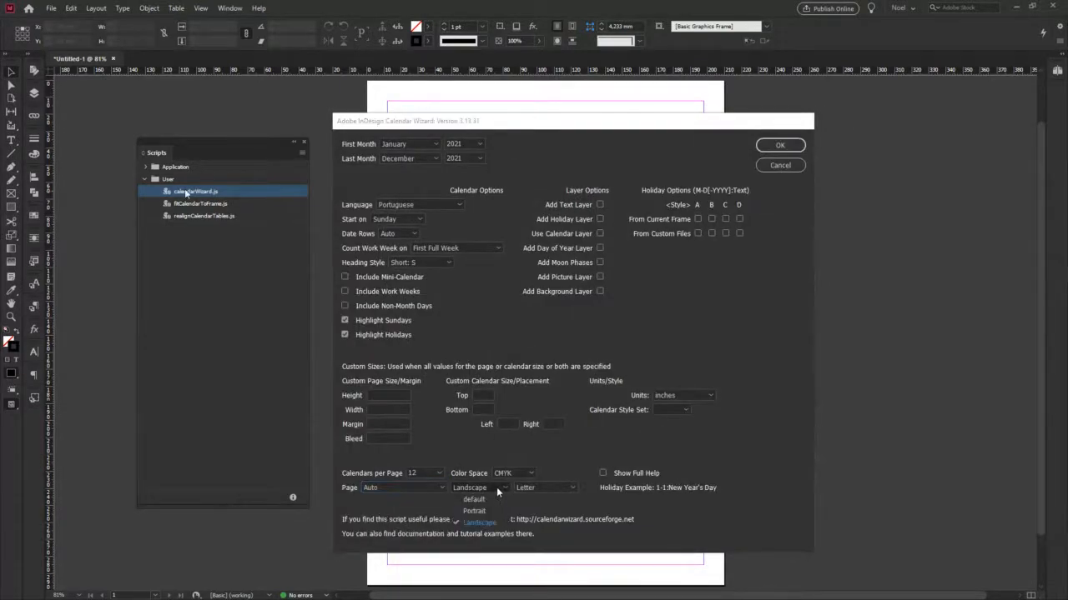
pyautogui.click(482, 512)
pyautogui.click(547, 490)
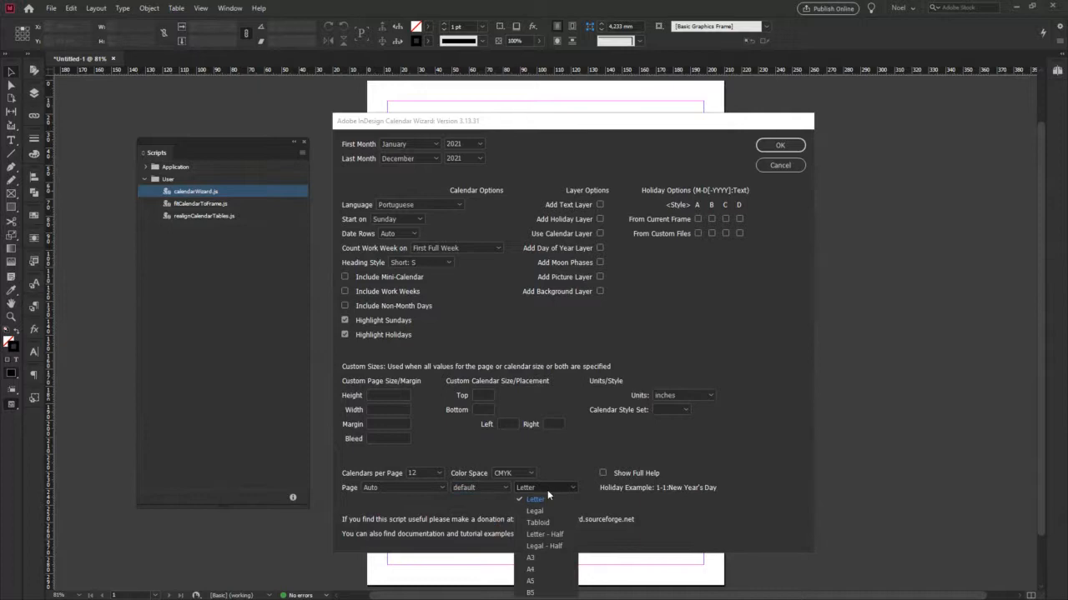
pyautogui.click(531, 569)
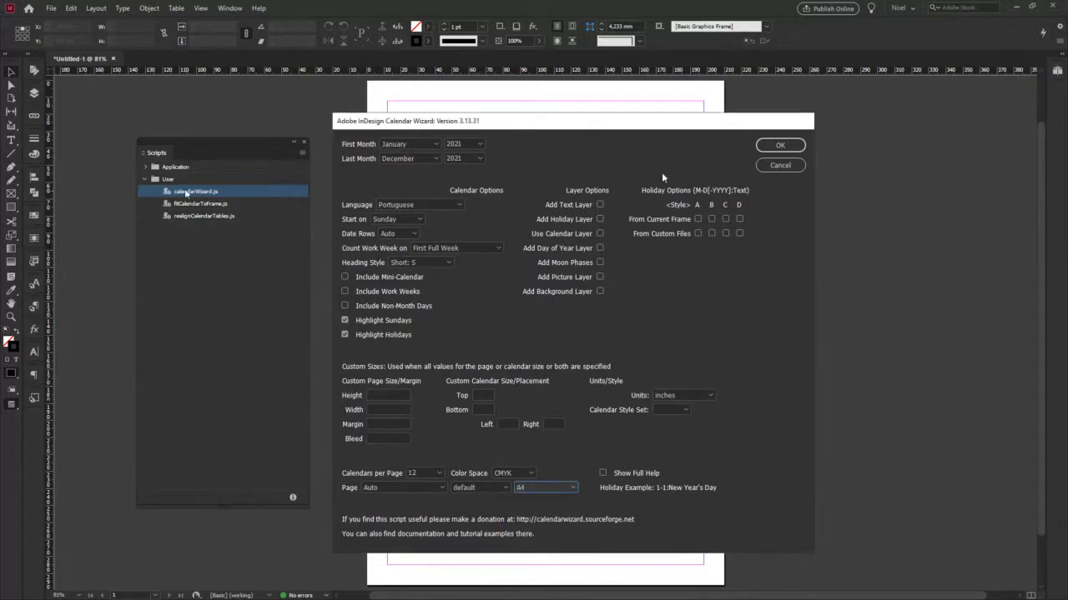
pyautogui.moveTo(598, 139)
pyautogui.mouseDown()
pyautogui.moveTo(615, 120)
pyautogui.moveTo(617, 129)
pyautogui.mouseUp()
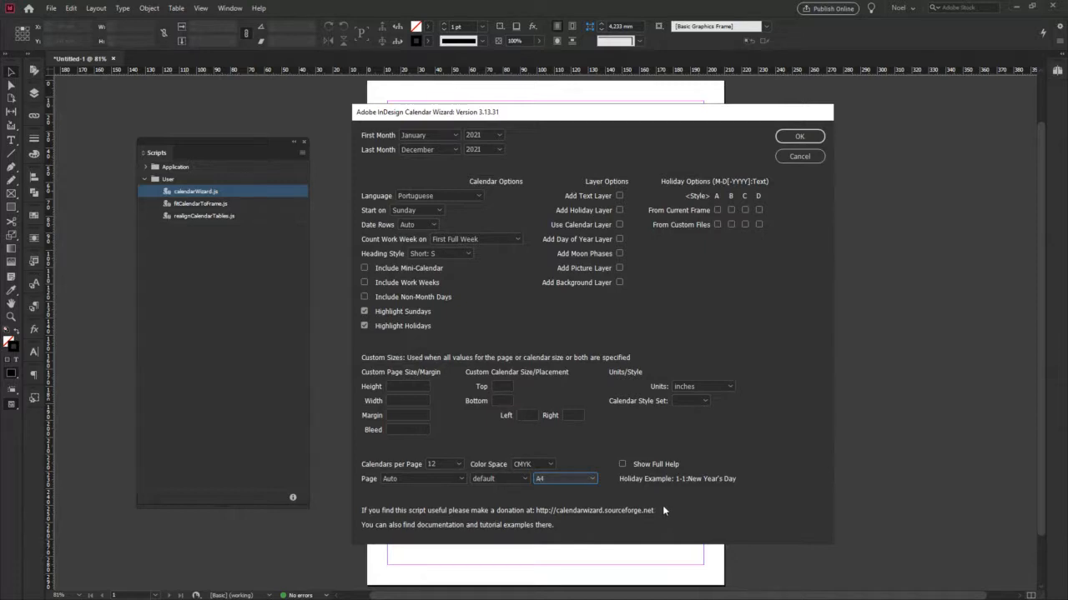
pyautogui.click(799, 138)
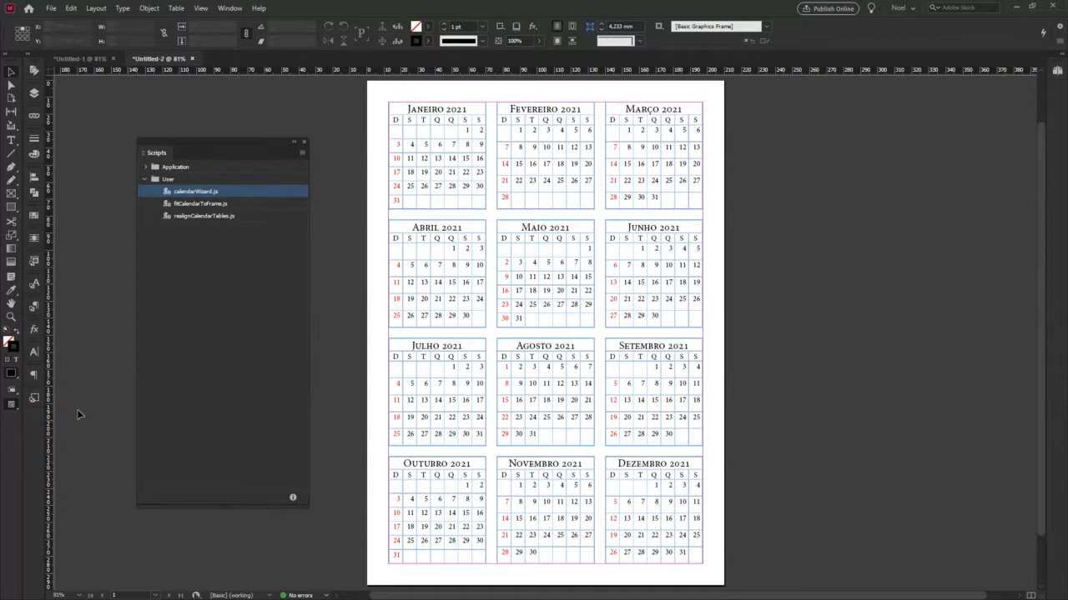
# Show the document's paragraph styles in a floating, shortened list beside the calendar page.
pyautogui.click(34, 306)
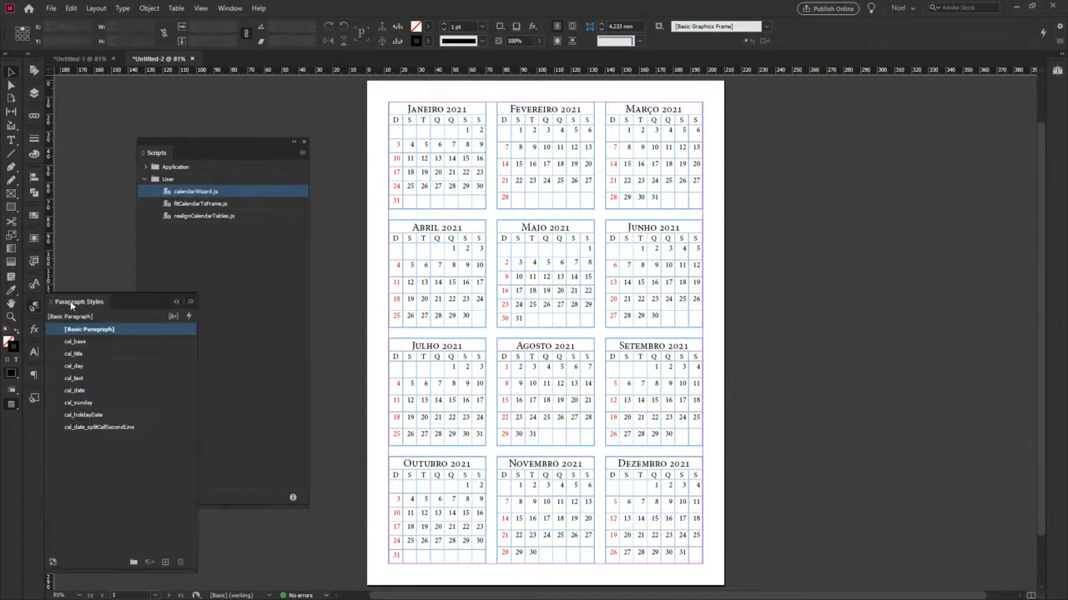
pyautogui.moveTo(72, 302); pyautogui.dragTo(767, 129)
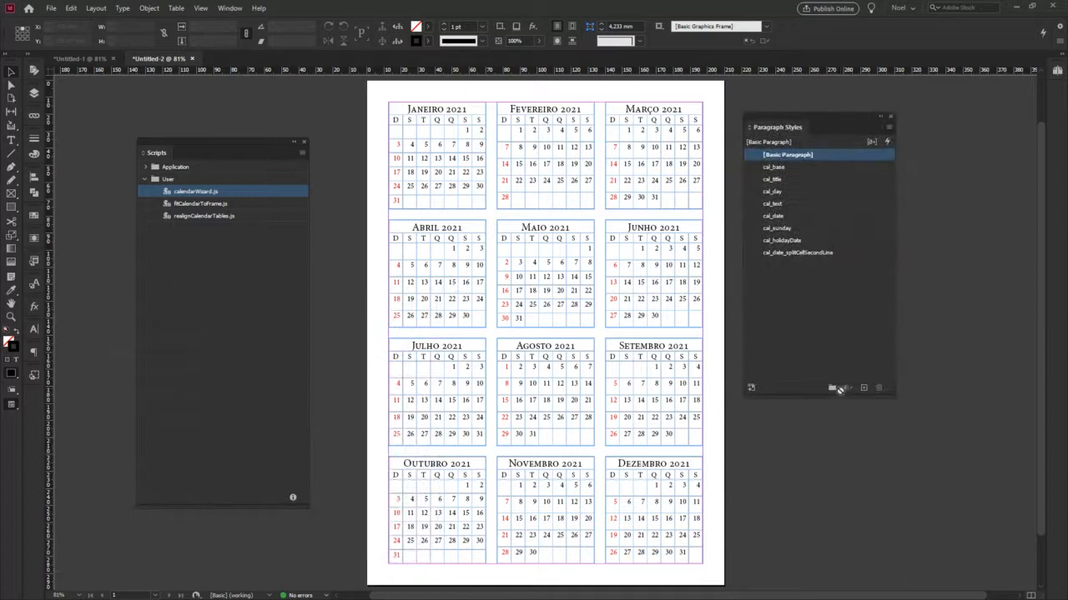
pyautogui.moveTo(841, 397); pyautogui.dragTo(839, 289)
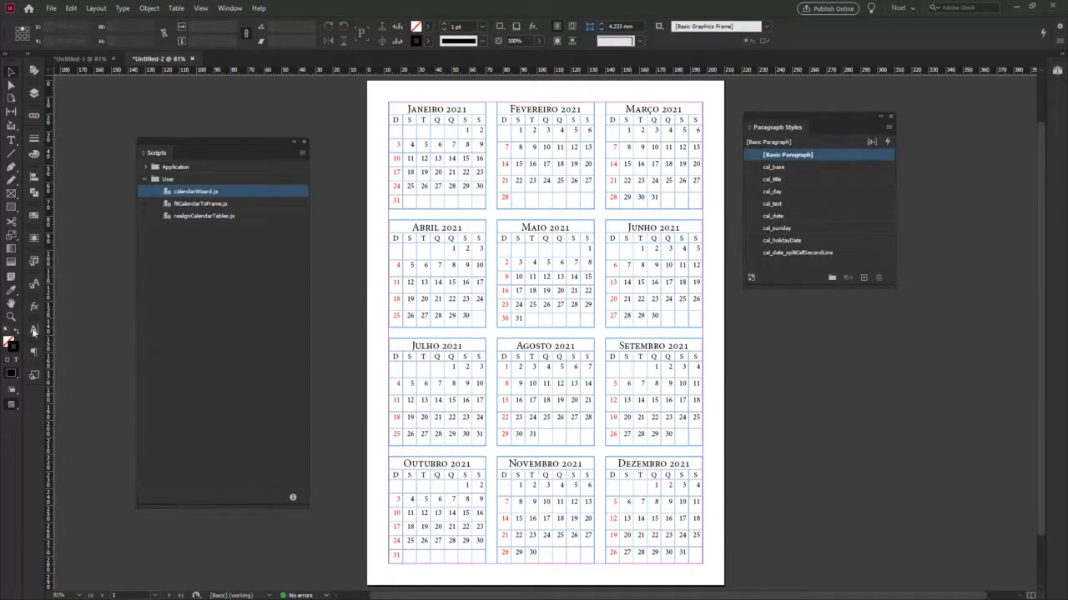
# Show the document's cell styles in a floating list directly below the paragraph styles, sized to fit all entries.
pyautogui.click(32, 283)
pyautogui.click(31, 284)
pyautogui.click(227, 8)
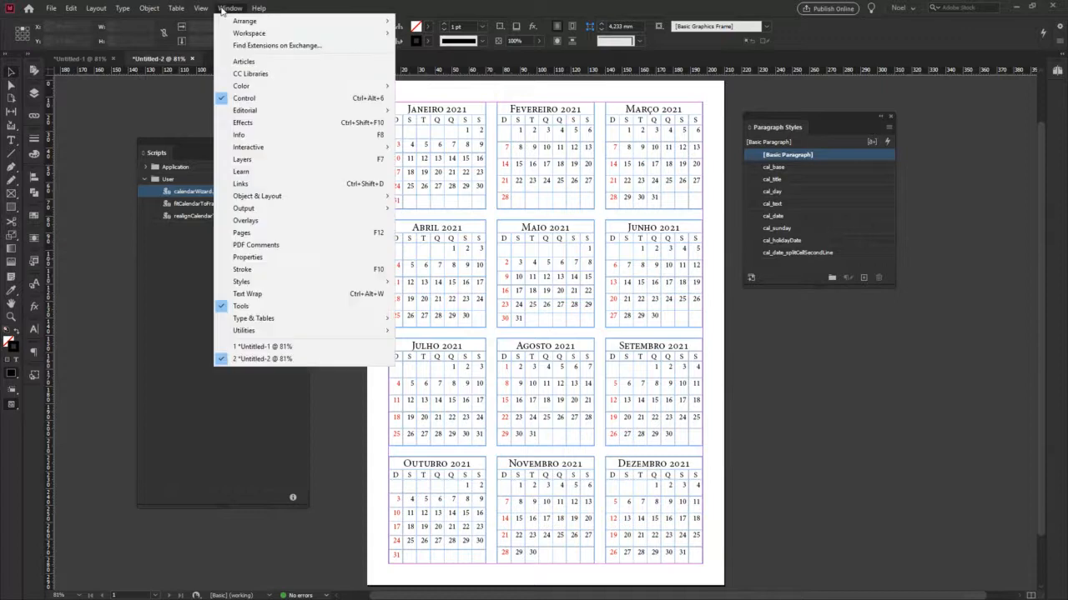
pyautogui.moveTo(254, 320)
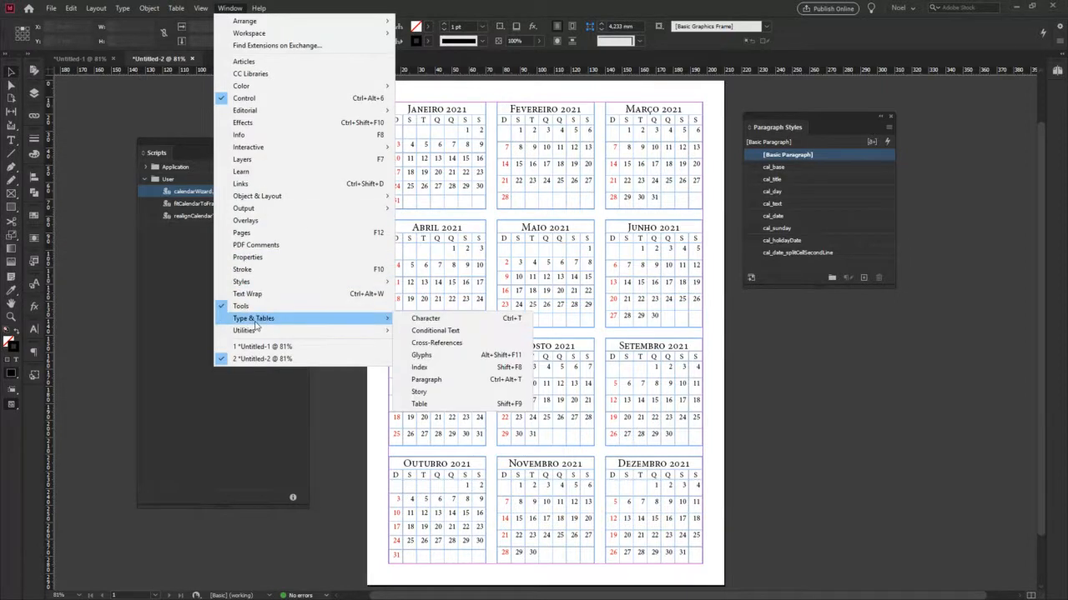
pyautogui.moveTo(246, 284)
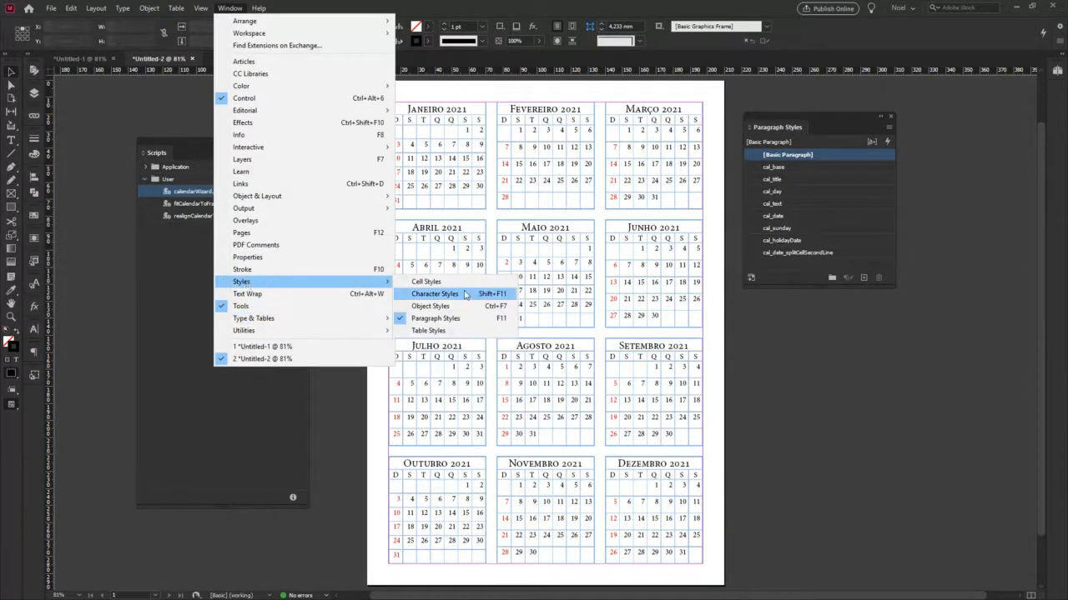
pyautogui.click(427, 282)
pyautogui.moveTo(79, 245); pyautogui.dragTo(777, 323)
pyautogui.moveTo(829, 472); pyautogui.dragTo(830, 495)
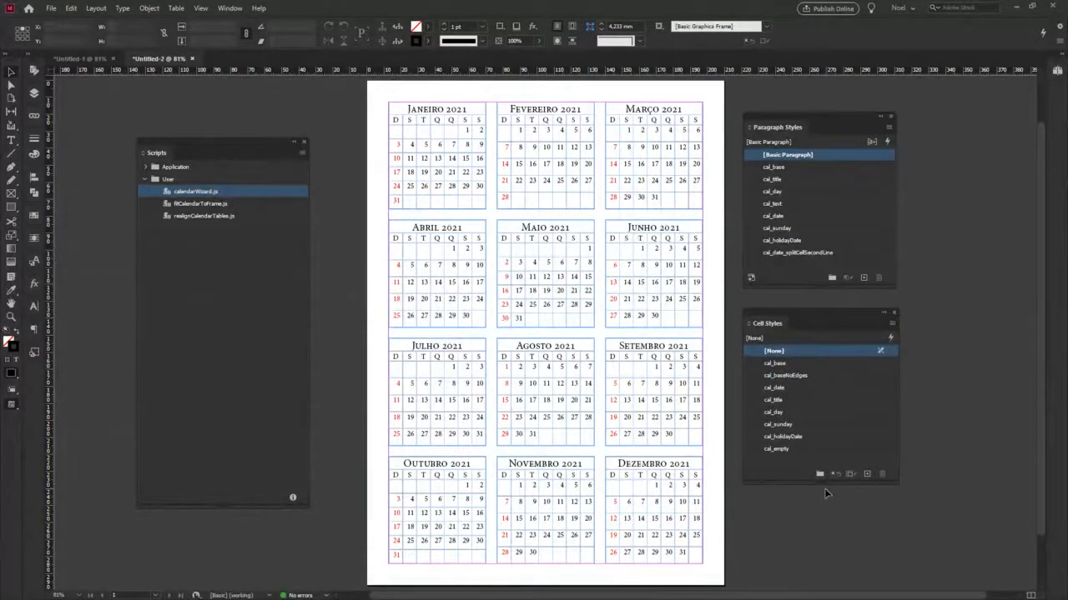
# Edit the cal_base paragraph style and change its font family to ITC Franklin Gothic Std.
pyautogui.click(775, 169)
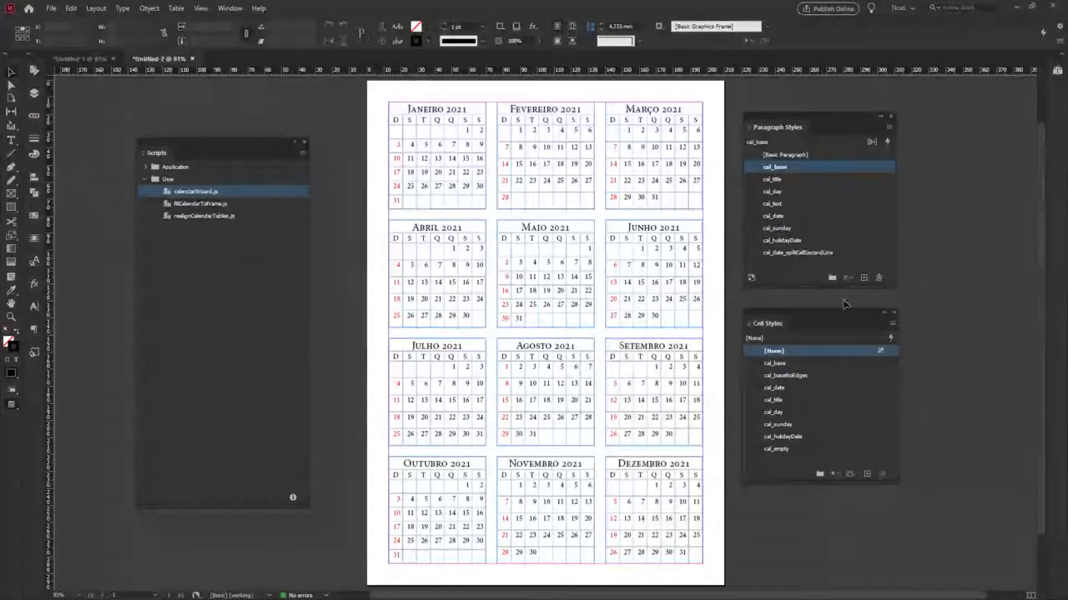
pyautogui.rightClick(799, 168)
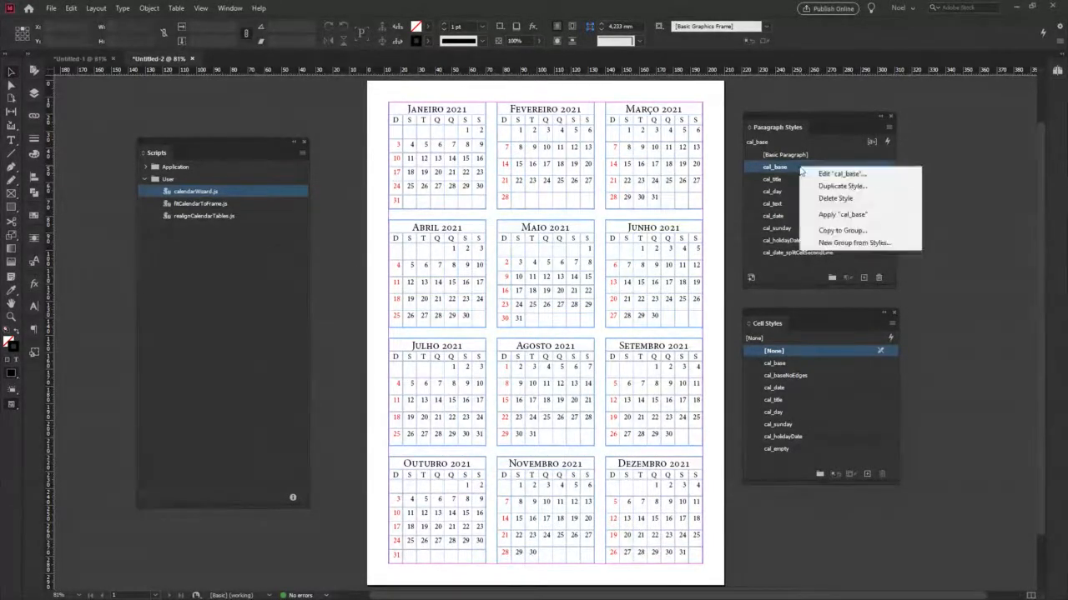
pyautogui.press('Escape')
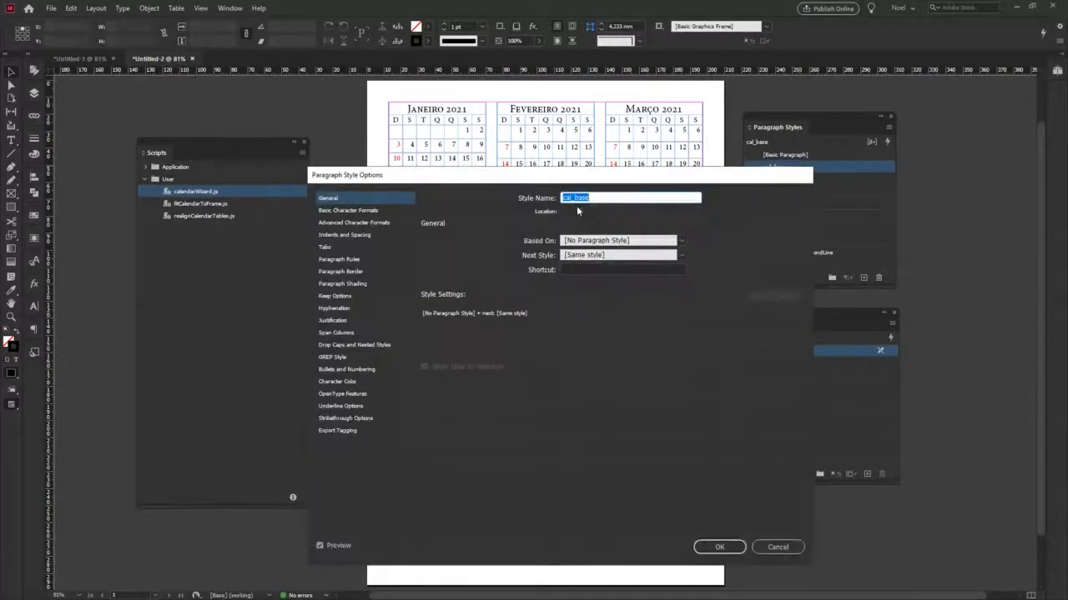
pyautogui.click(355, 210)
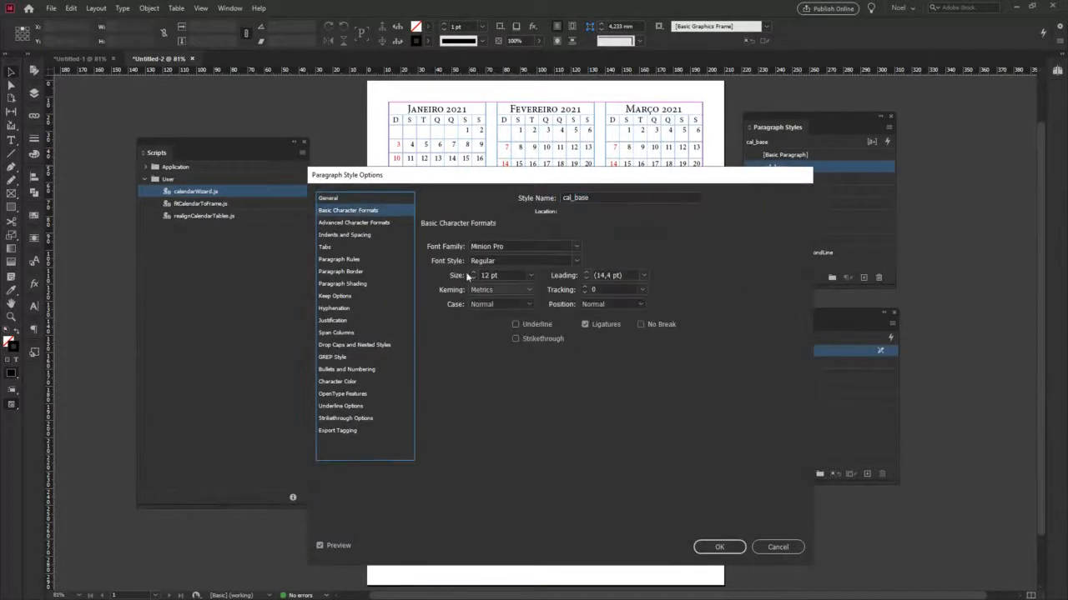
pyautogui.click(534, 250)
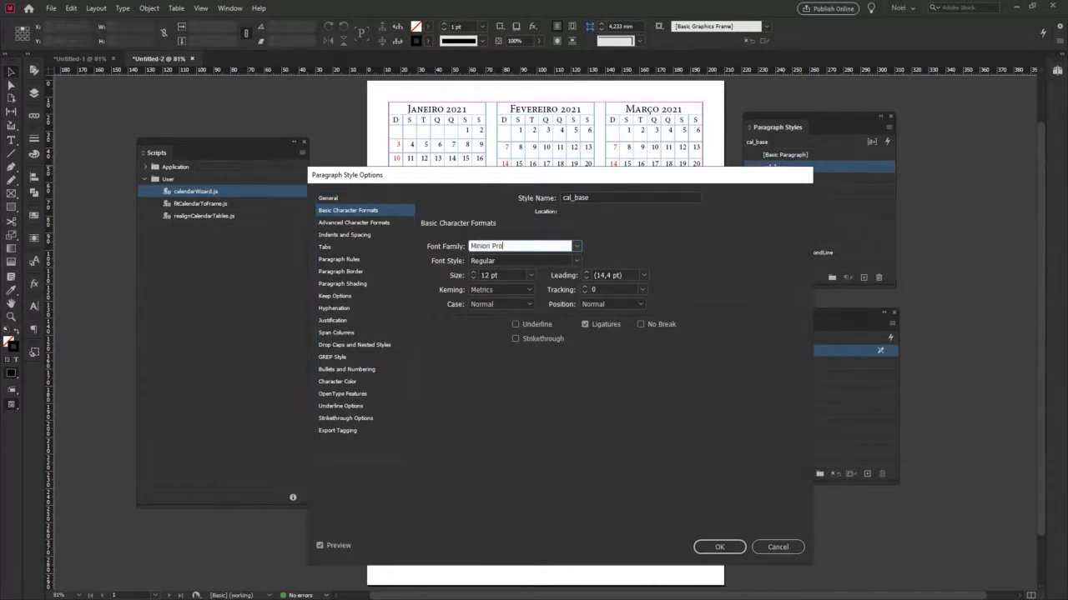
pyautogui.moveTo(533, 246); pyautogui.dragTo(418, 239)
pyautogui.write('Franklin Gothic Medium Cond')
pyautogui.click(577, 248)
pyautogui.click(576, 247)
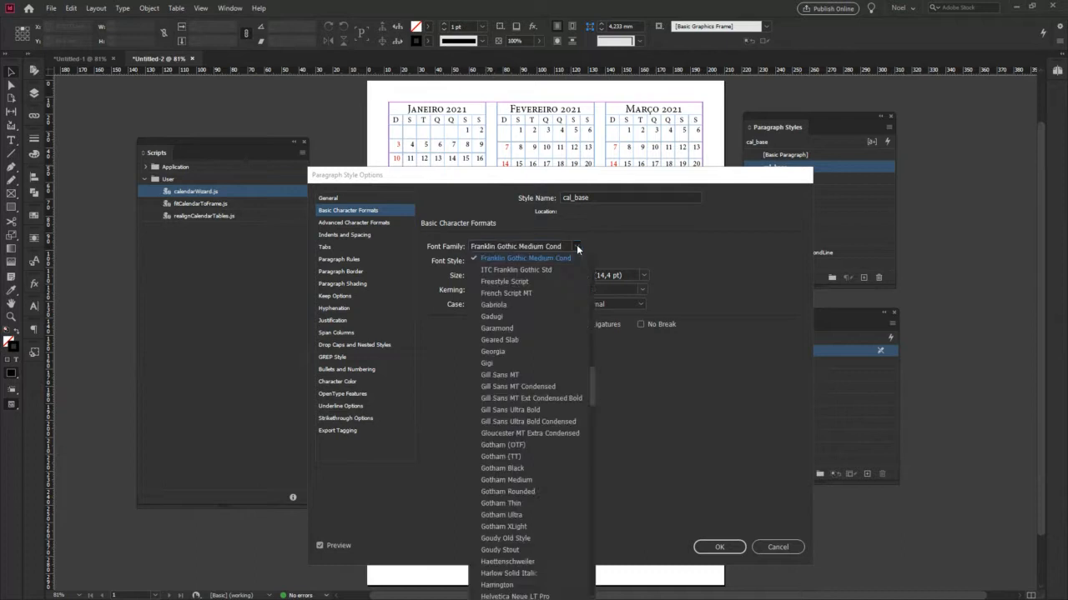
pyautogui.click(513, 270)
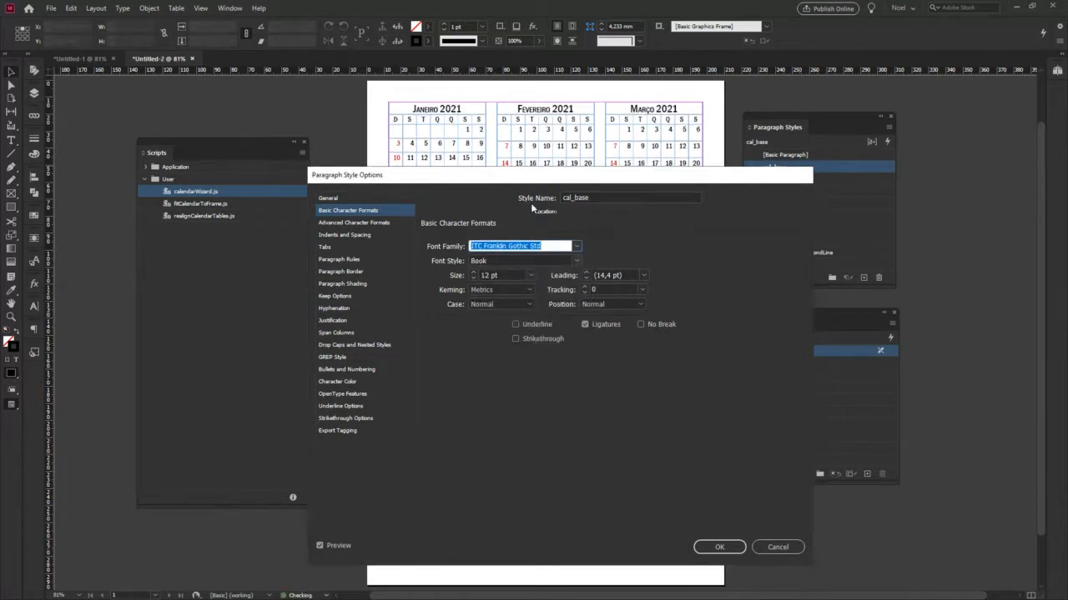
# Reduce the cal_base style's font size to 9 pt, checking the calendar preview, and apply the style changes.
pyautogui.moveTo(515, 179); pyautogui.dragTo(535, 198)
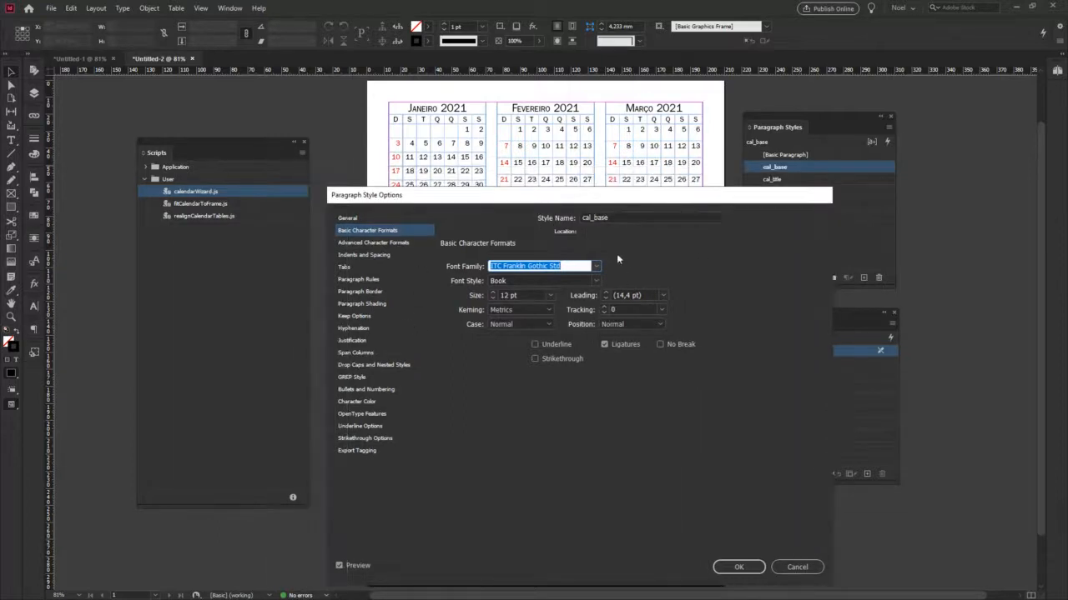
pyautogui.click(493, 298)
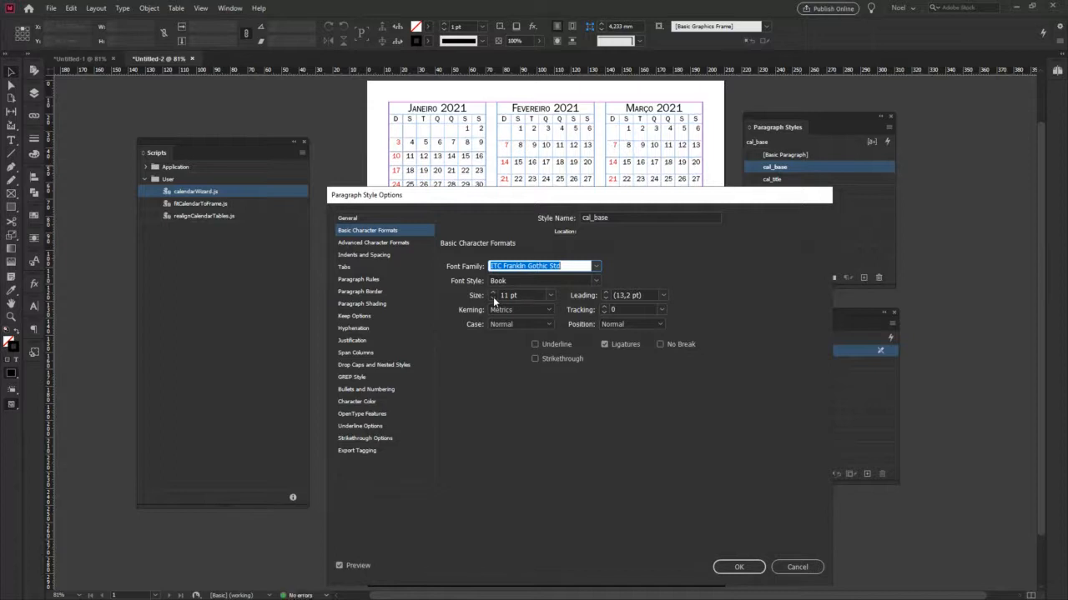
pyautogui.click(493, 298)
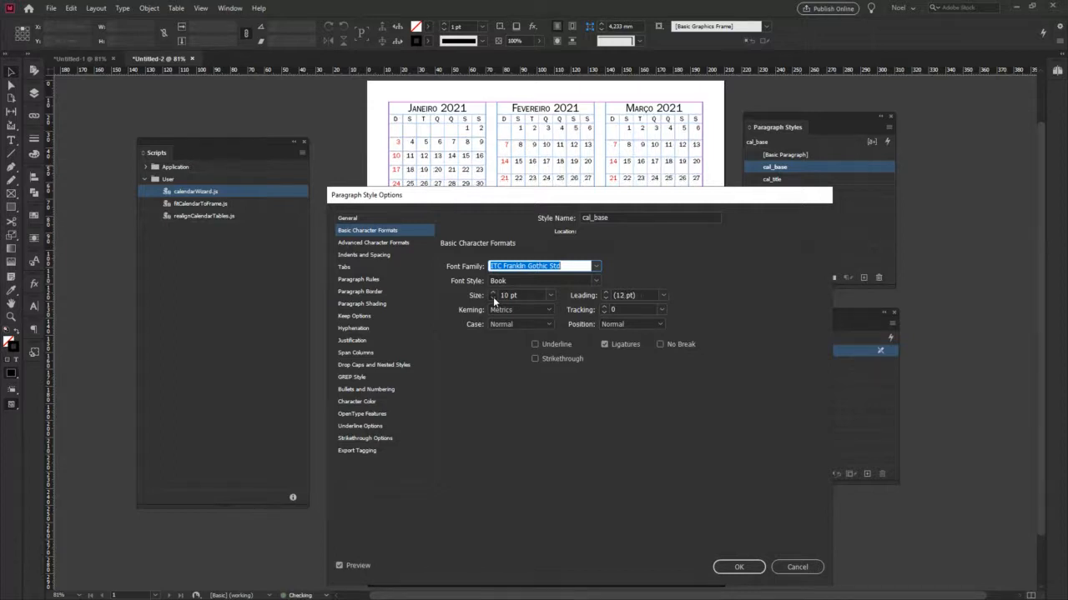
pyautogui.click(493, 298)
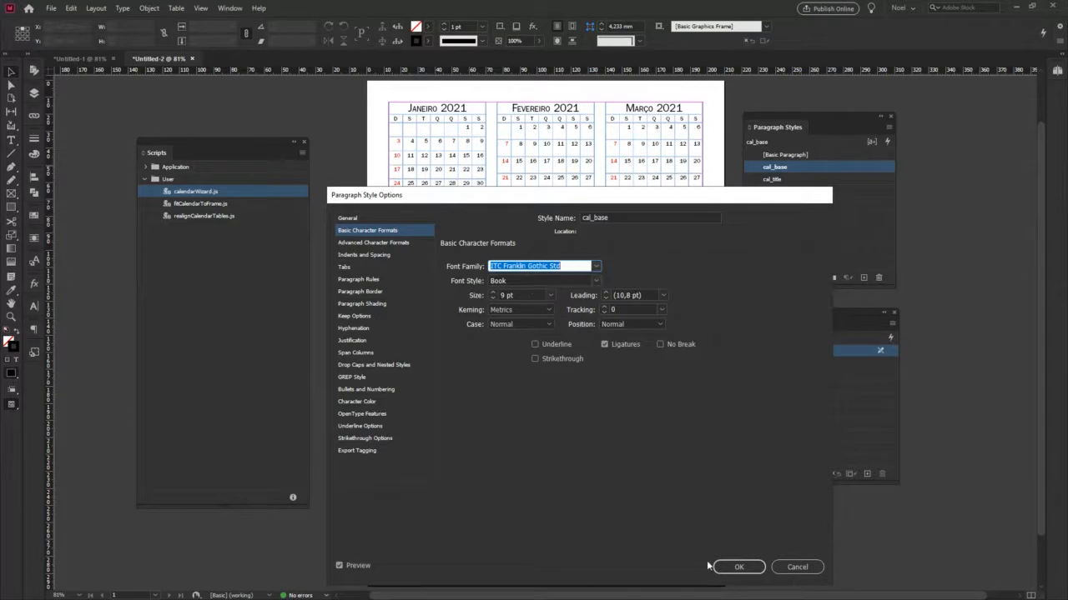
pyautogui.click(739, 567)
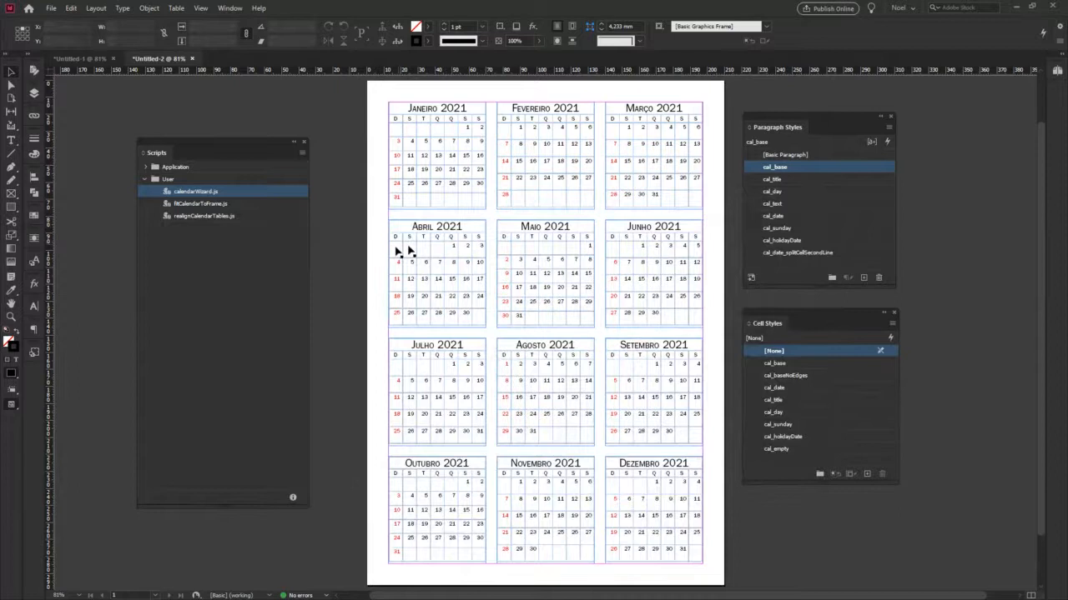
# Set the cal_sunday paragraph style's font style to Heavy and apply the change.
pyautogui.click(805, 227)
pyautogui.rightClick(810, 226)
pyautogui.click(864, 237)
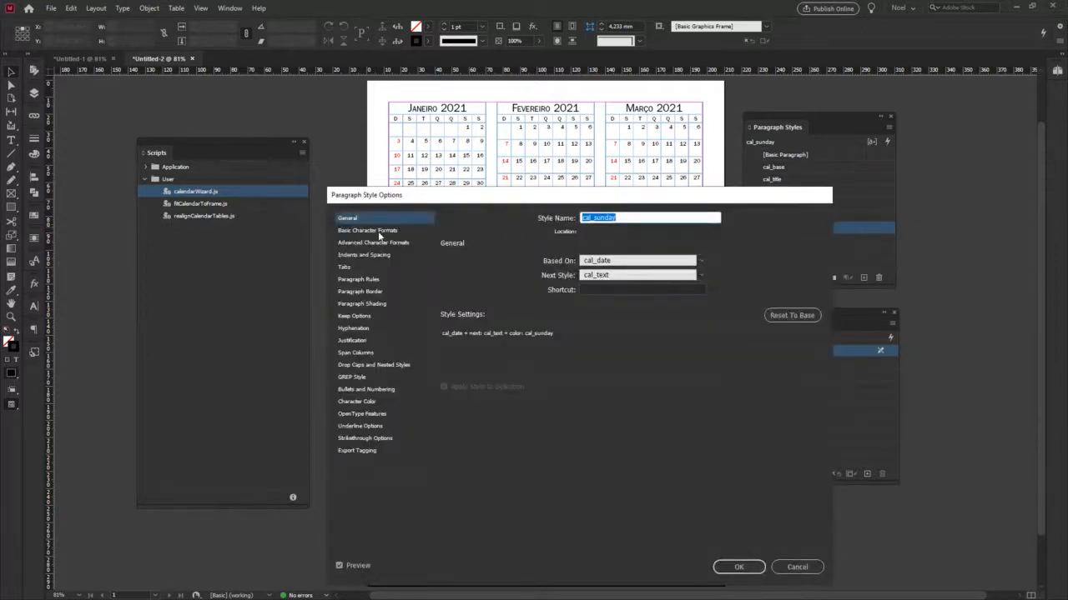
pyautogui.click(392, 233)
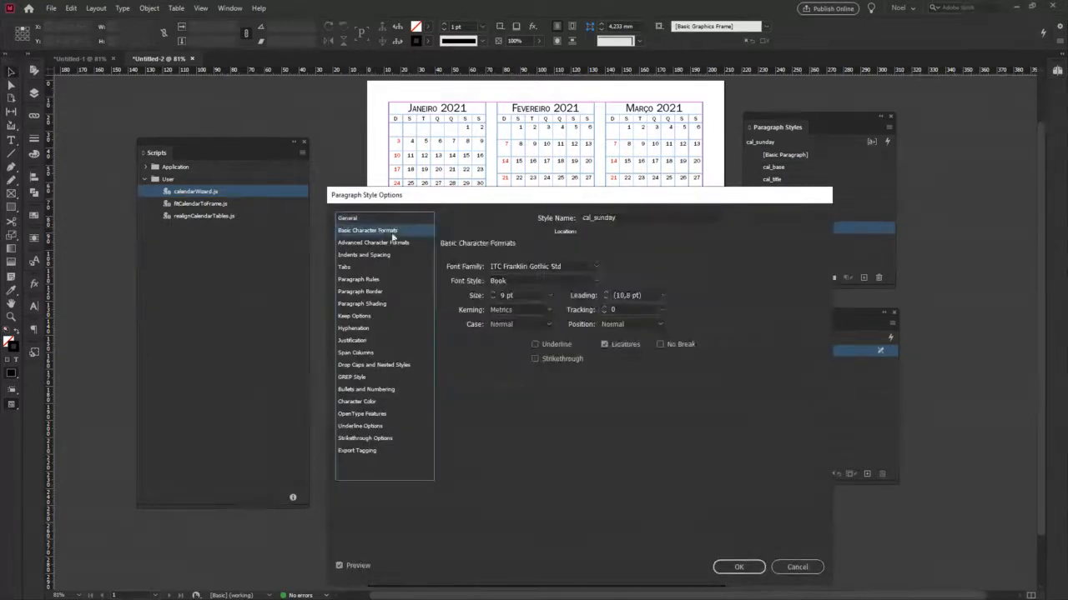
pyautogui.click(596, 281)
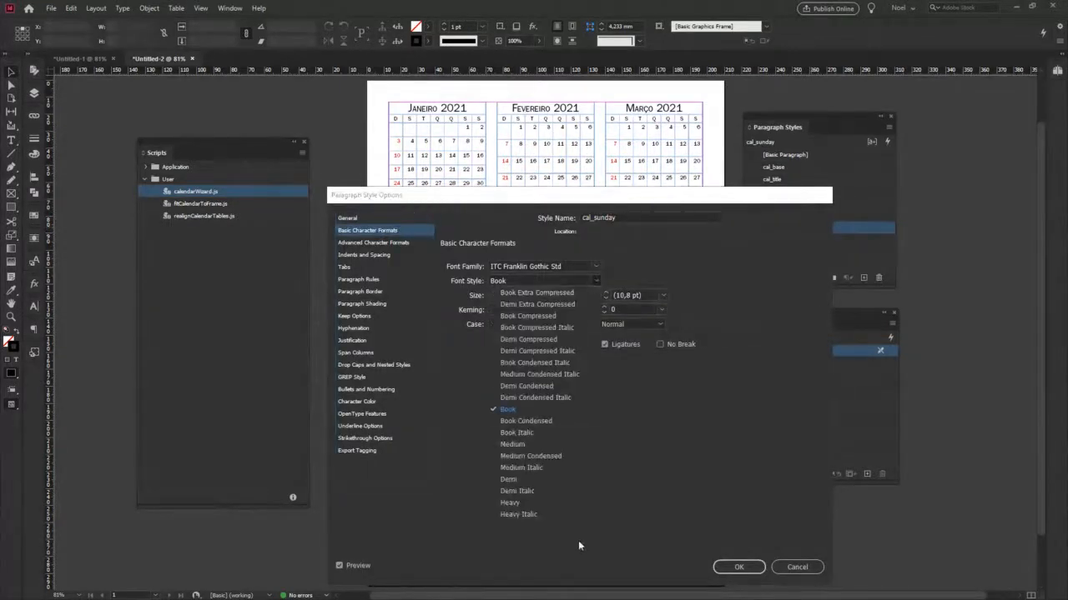
pyautogui.click(544, 502)
pyautogui.click(738, 567)
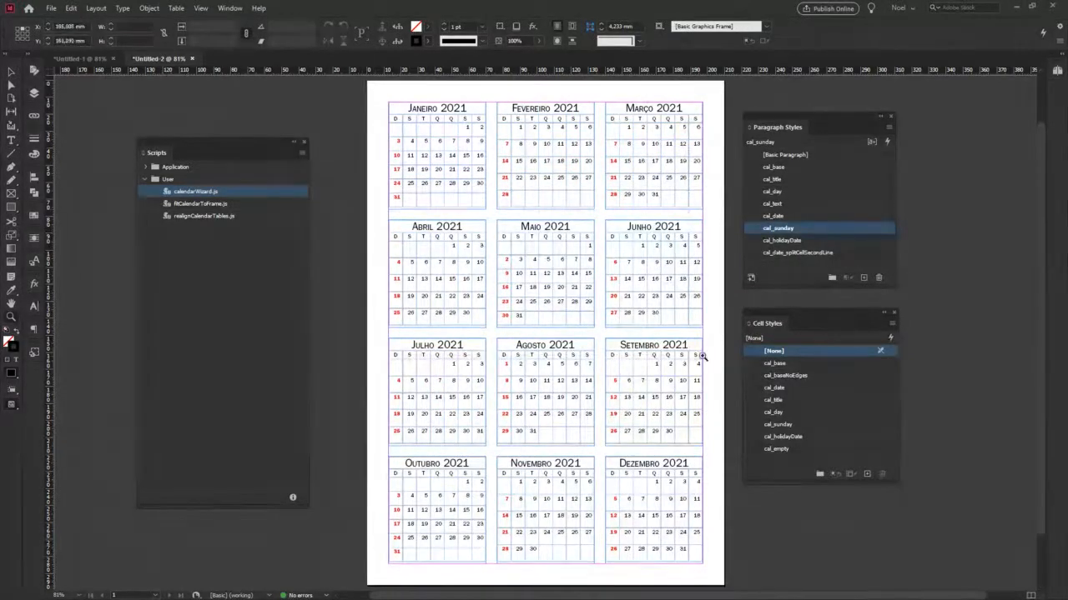
# Examine the Janeiro 2021 table up close, selecting the whole table, its title and weekday cells to see which styles they use.
pyautogui.moveTo(702, 357); pyautogui.dragTo(702, 352)
pyautogui.moveTo(492, 260); pyautogui.dragTo(605, 310)
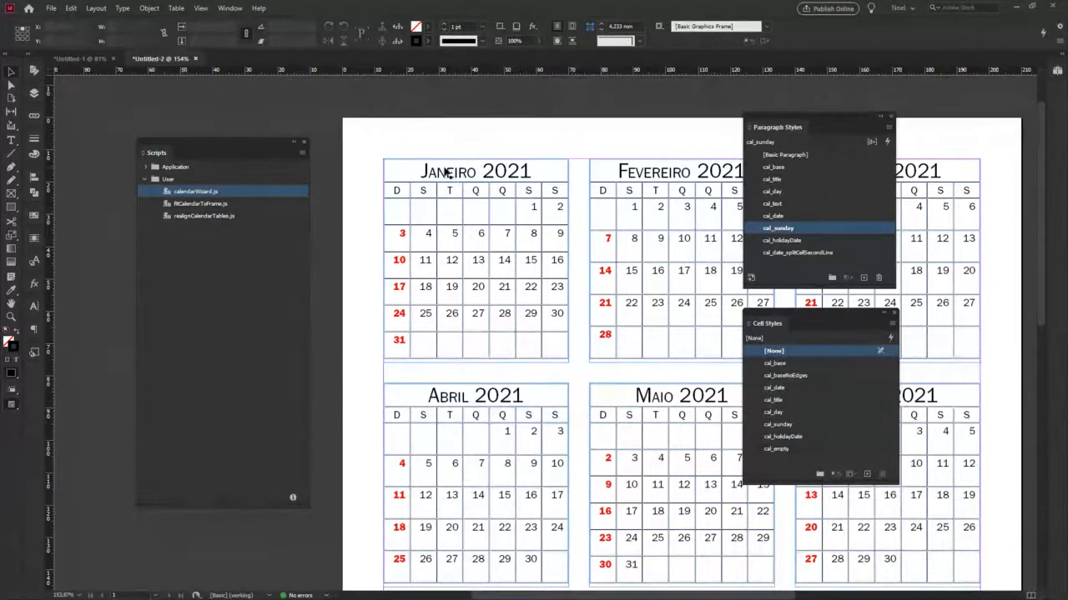
pyautogui.click(383, 158)
pyautogui.click(384, 159)
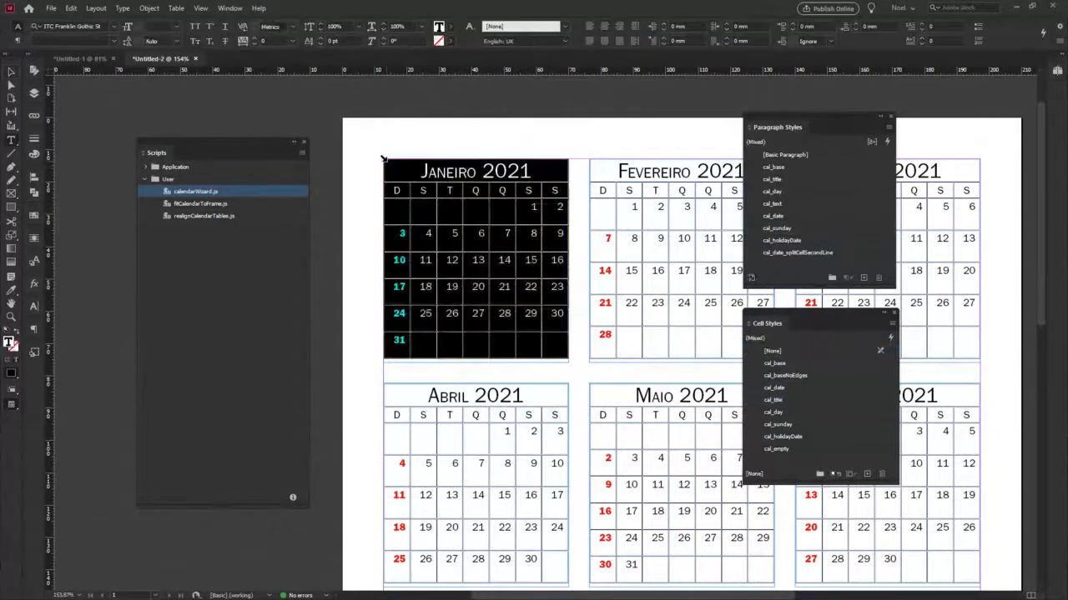
pyautogui.click(495, 170)
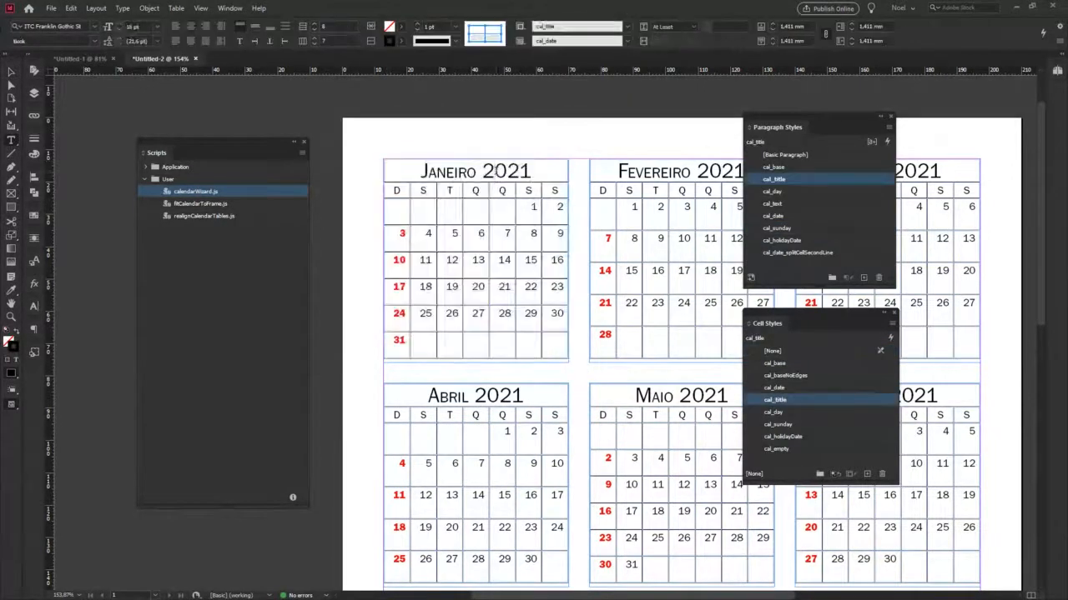
pyautogui.click(476, 158)
pyautogui.click(525, 162)
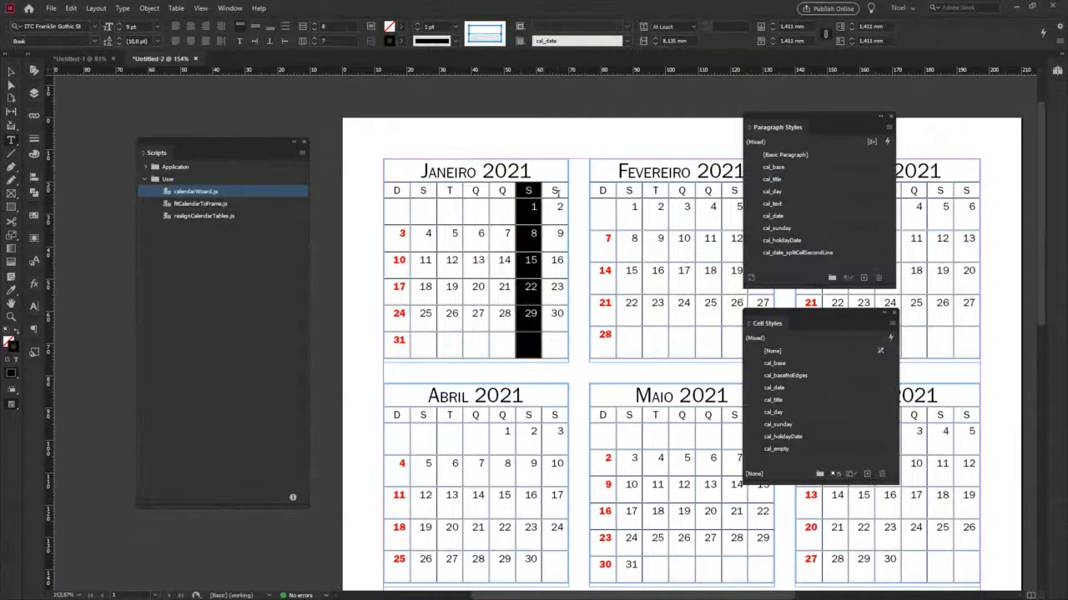
pyautogui.click(557, 201)
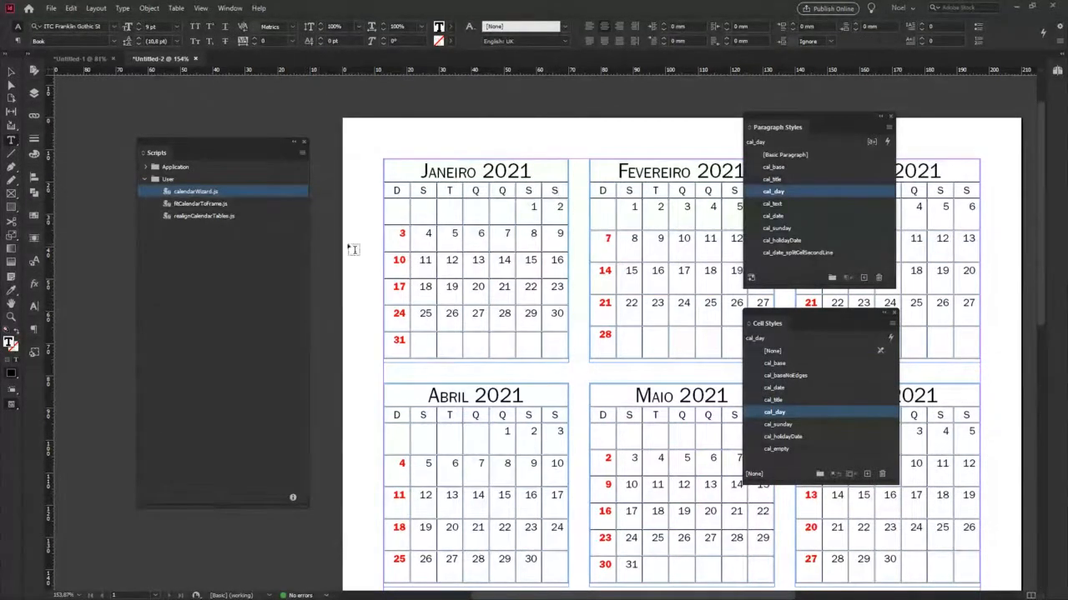
# Delete all twelve month calendar frames from the page.
pyautogui.click(12, 73)
pyautogui.click(423, 254)
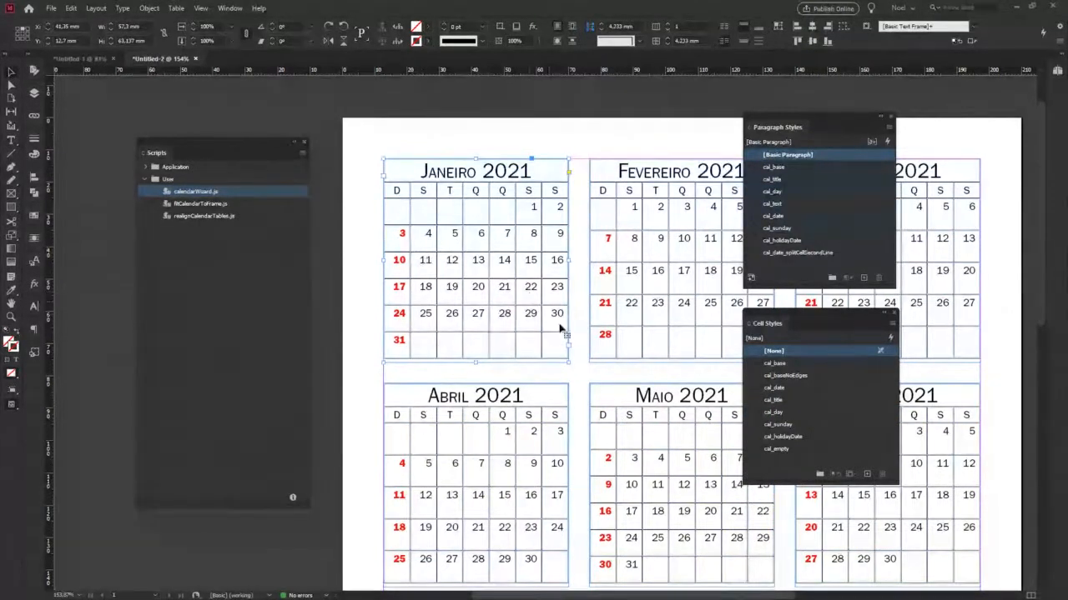
pyautogui.hotkey('ctrl', '0')
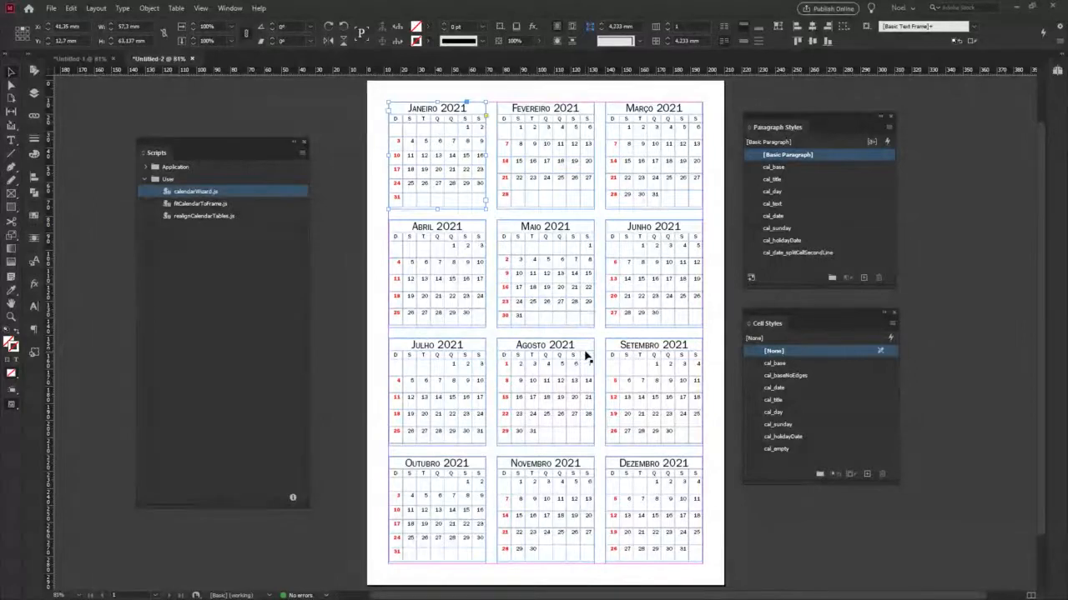
pyautogui.hotkey('ctrl', 'a')
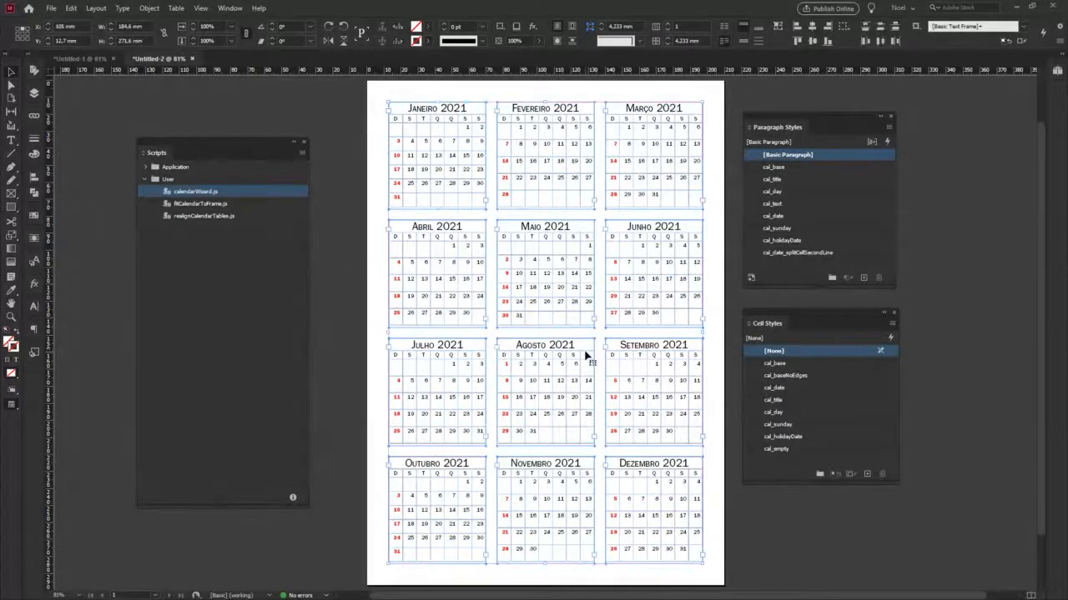
pyautogui.press('Delete')
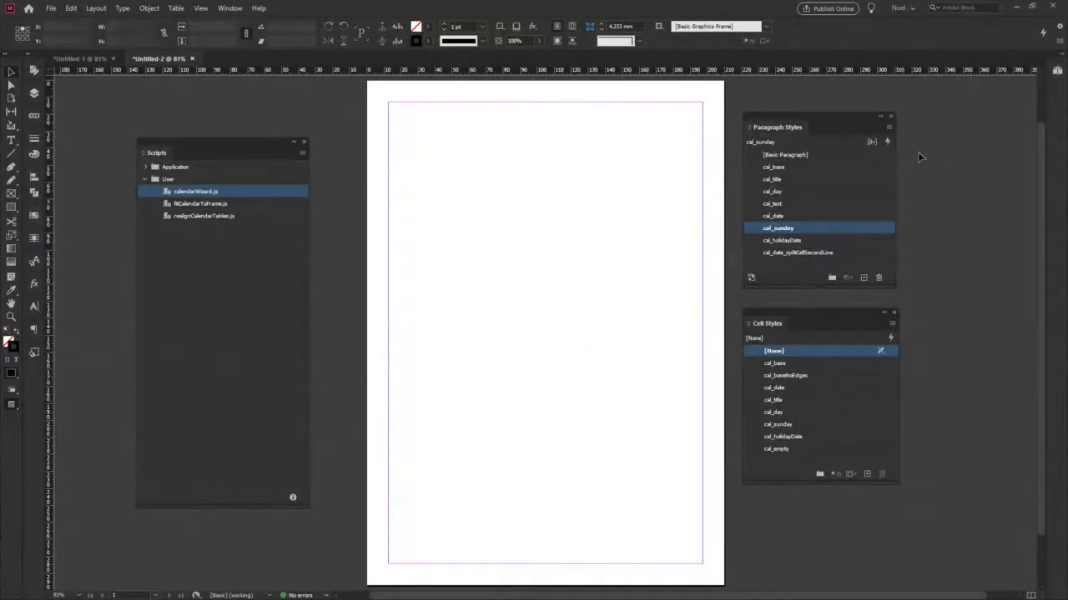
# Delete all the cal_ paragraph styles, replacing every one with [No Paragraph Style].
pyautogui.click(808, 168)
pyautogui.keyDown('shift'); pyautogui.click(819, 253); pyautogui.keyUp('shift')
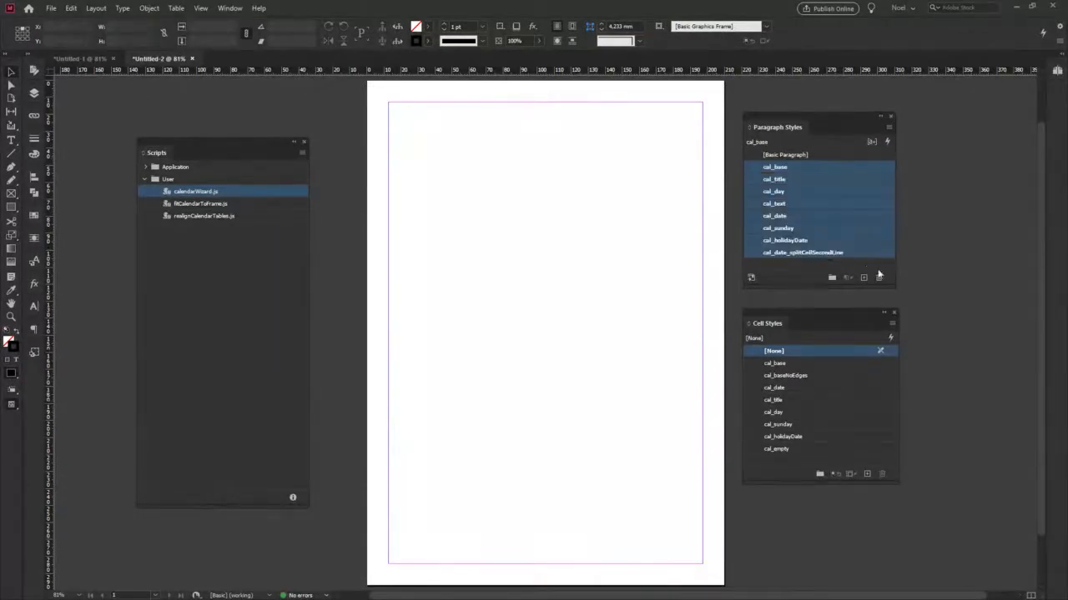
pyautogui.click(879, 278)
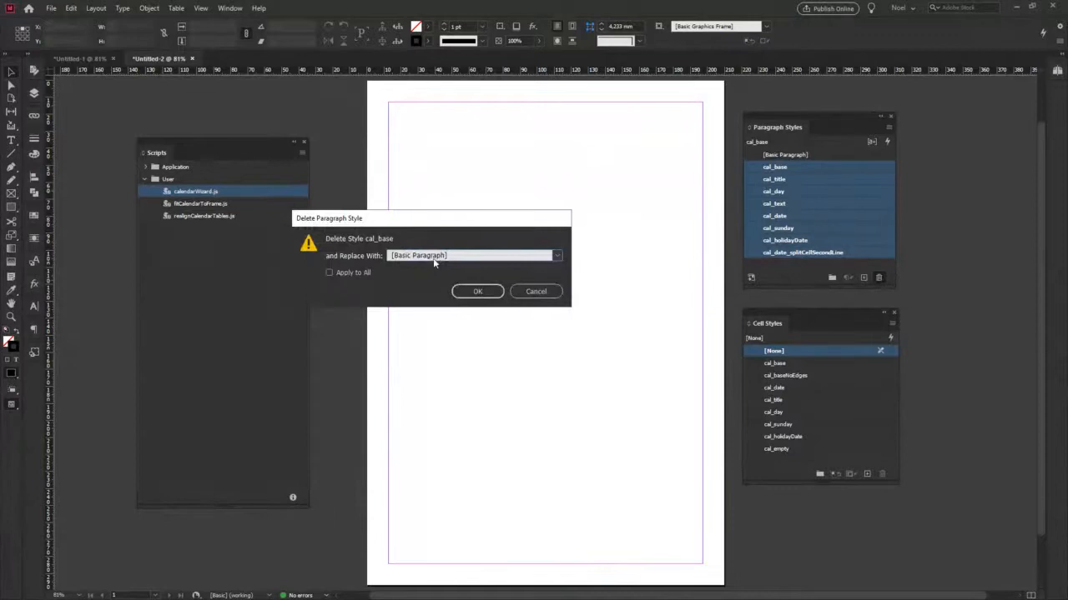
pyautogui.click(433, 256)
pyautogui.click(408, 267)
pyautogui.click(344, 287)
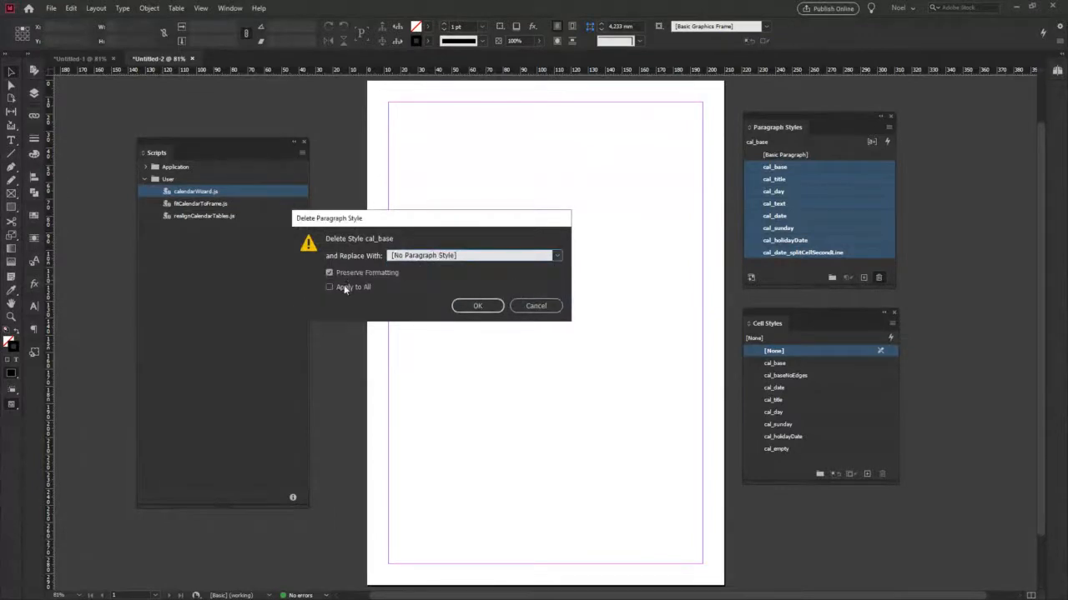
pyautogui.click(493, 307)
# Delete all the cal_ cell styles, from cal_base to cal_empty, replacing them with [None].
pyautogui.click(775, 364)
pyautogui.keyDown('shift'); pyautogui.click(793, 449); pyautogui.keyUp('shift')
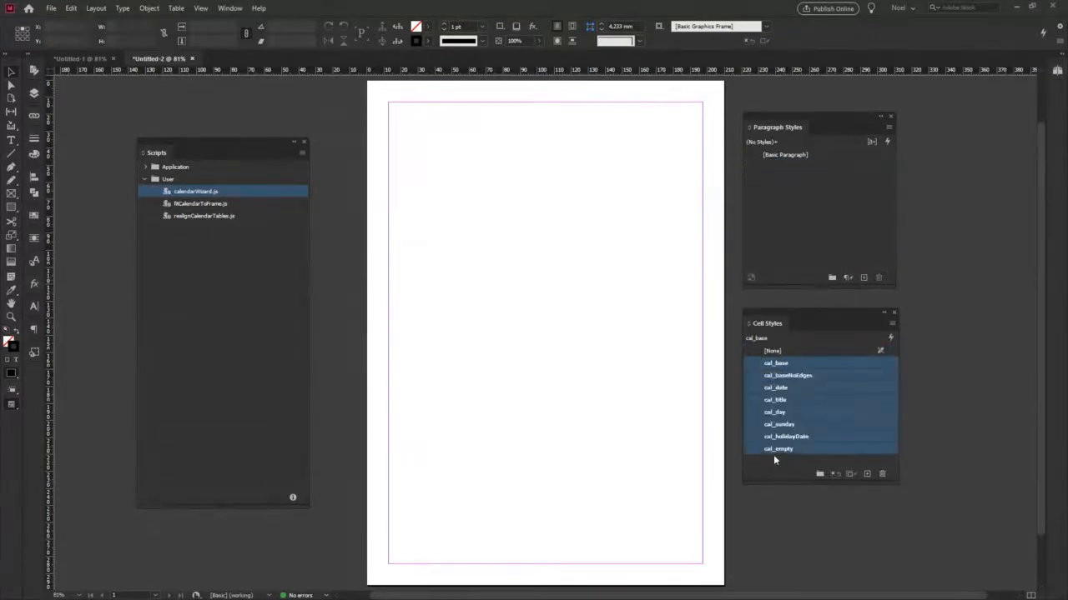
pyautogui.click(882, 473)
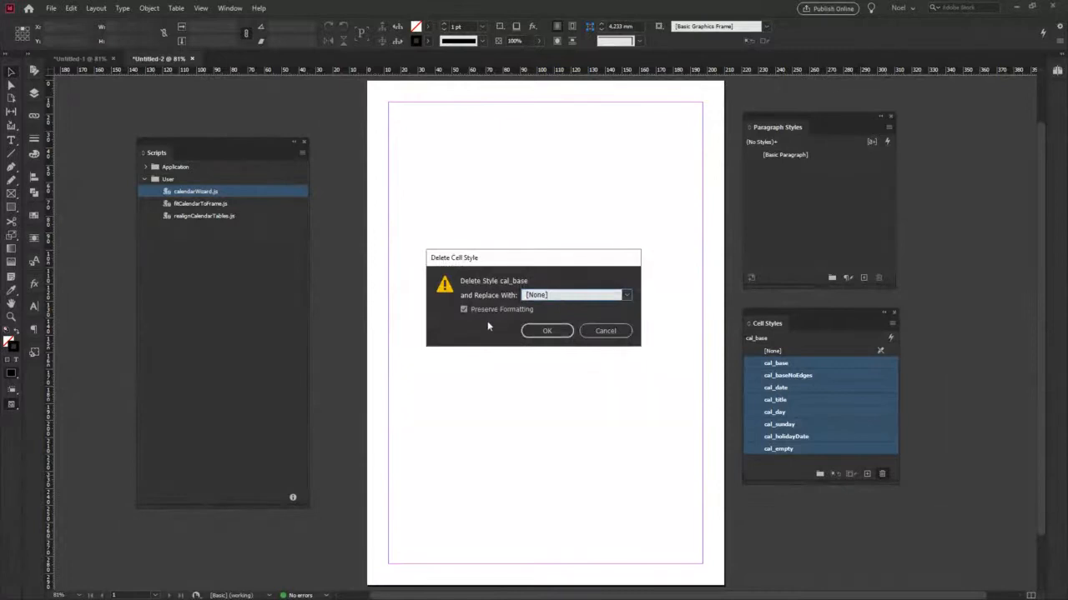
pyautogui.click(544, 331)
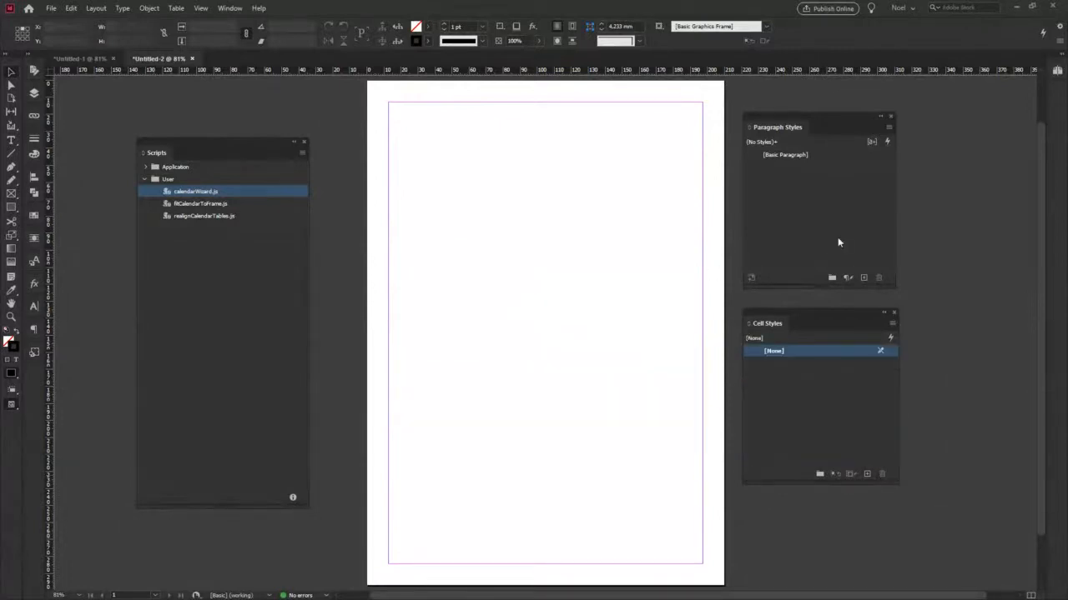
# Resize the page to A5 and set its height to 148 mm to make it square.
pyautogui.moveTo(574, 310); pyautogui.dragTo(539, 312)
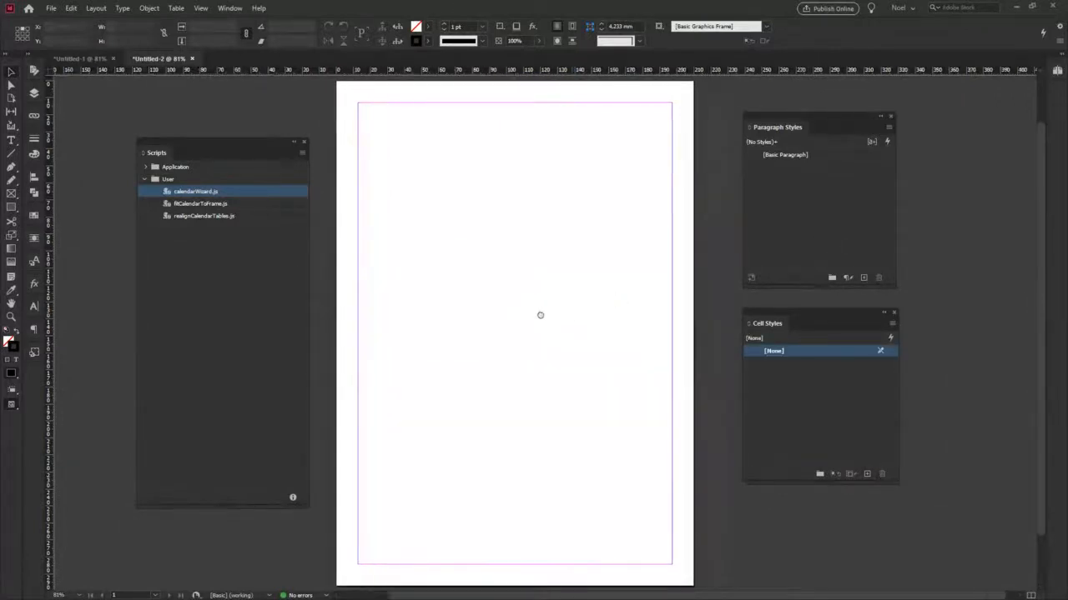
pyautogui.click(12, 99)
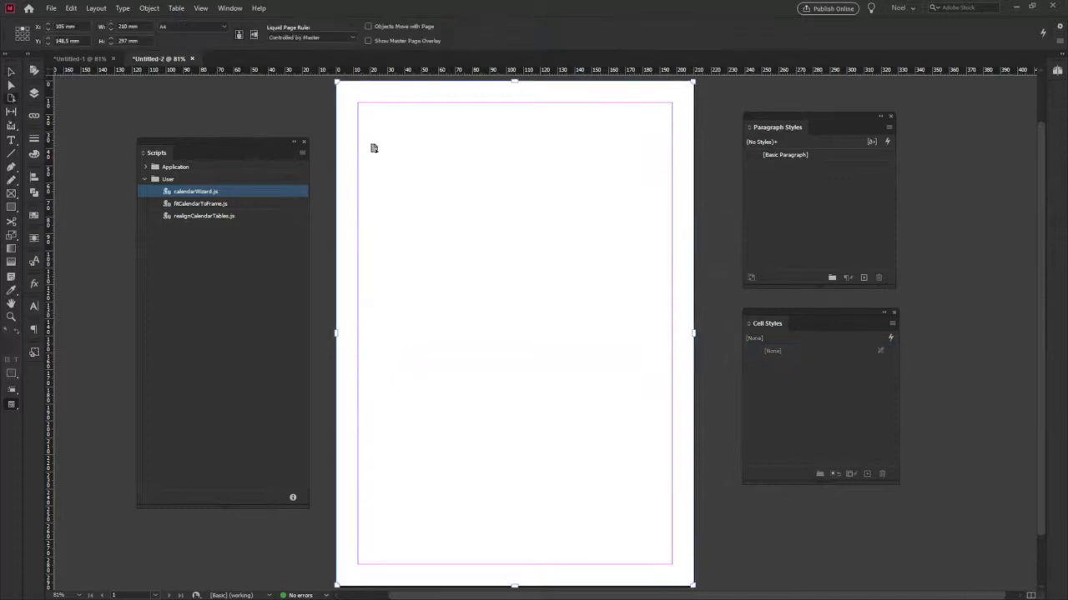
pyautogui.click(173, 30)
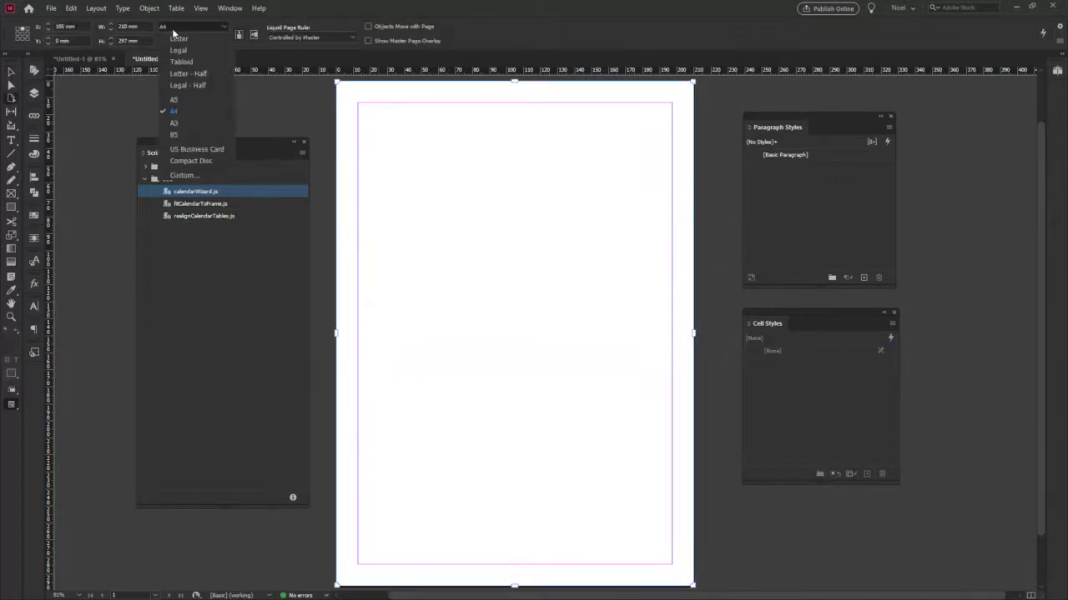
pyautogui.click(174, 100)
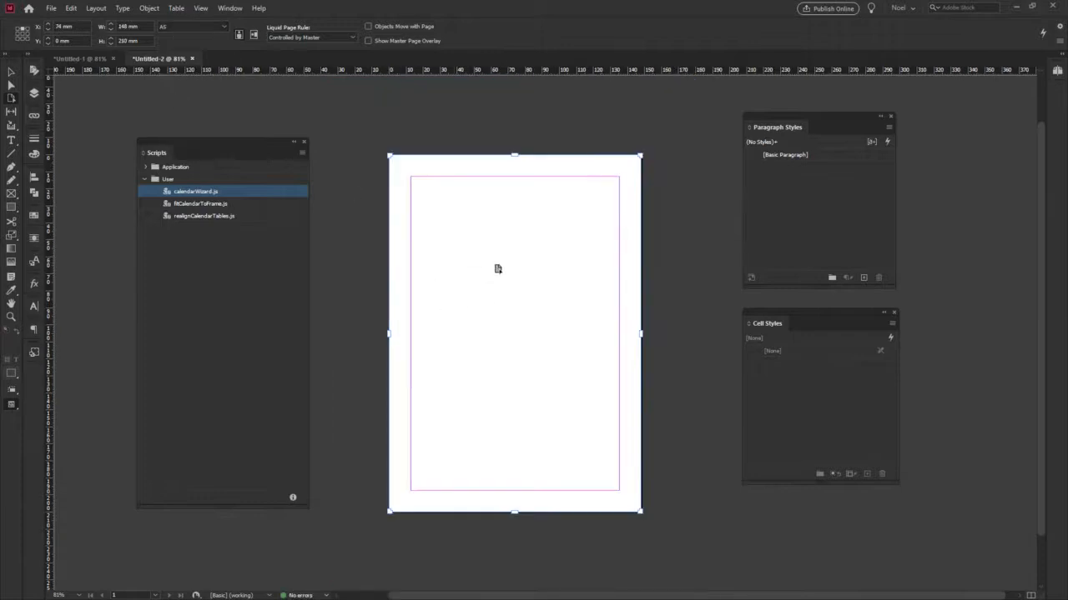
pyautogui.moveTo(514, 156); pyautogui.dragTo(525, 258)
pyautogui.click(138, 40)
pyautogui.write('148')
pyautogui.press('Return')
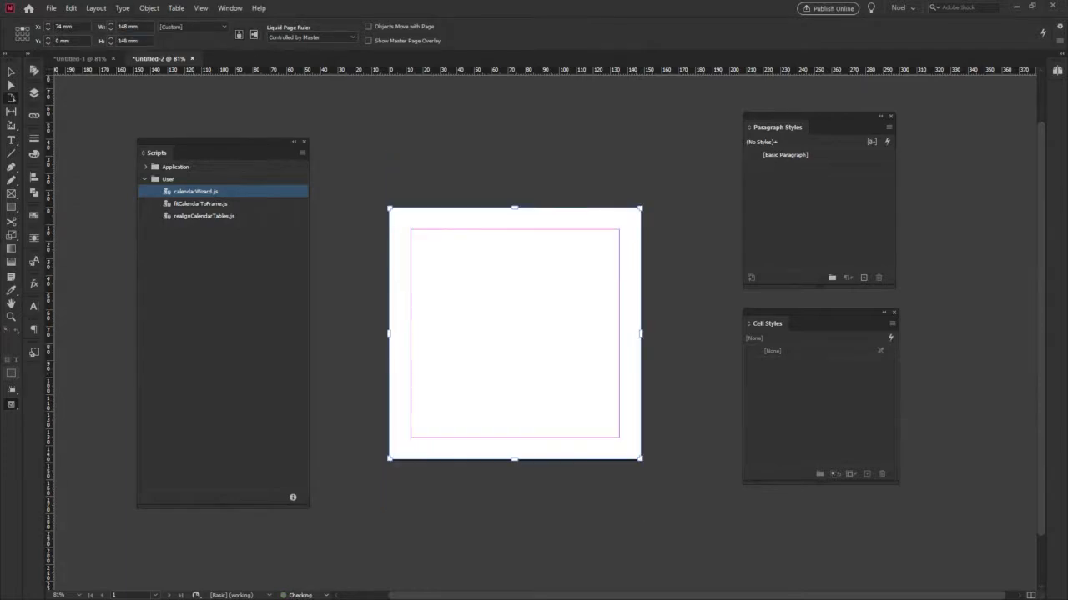
pyautogui.click(12, 72)
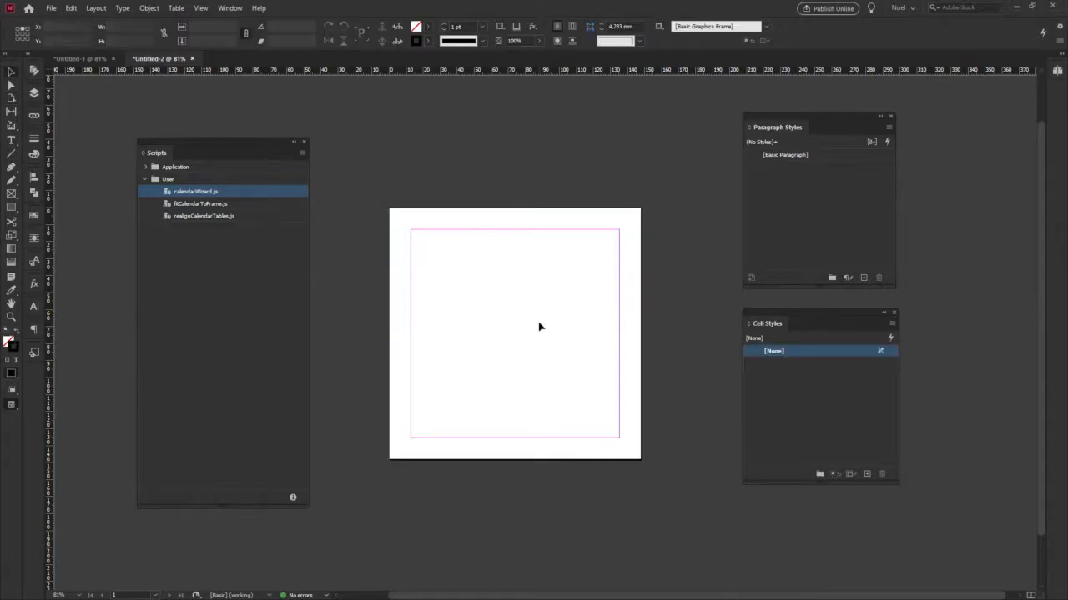
# Move the floating Scripts, Paragraph Styles and Cell Styles panels clear of the page and check the document's page list.
pyautogui.hotkey('ctrl', '0')
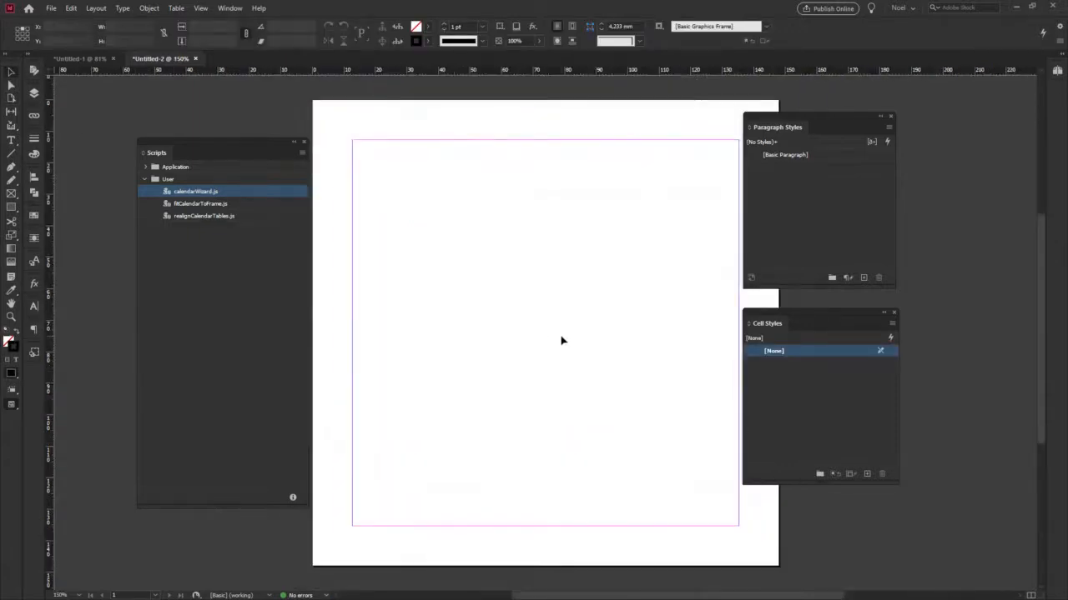
pyautogui.hotkey('ctrl', '-')
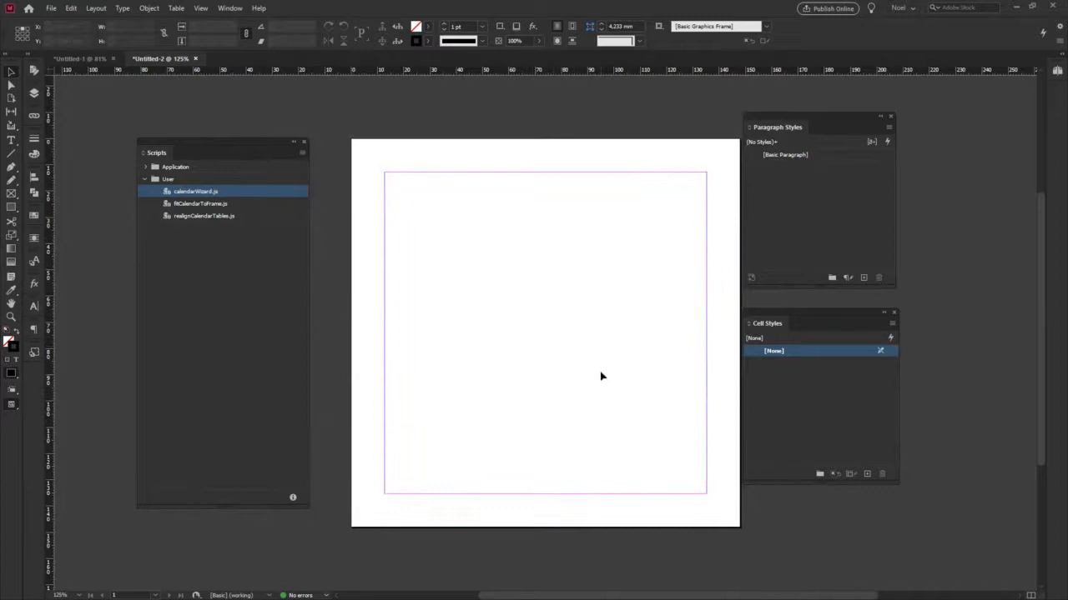
pyautogui.moveTo(599, 368); pyautogui.dragTo(561, 361)
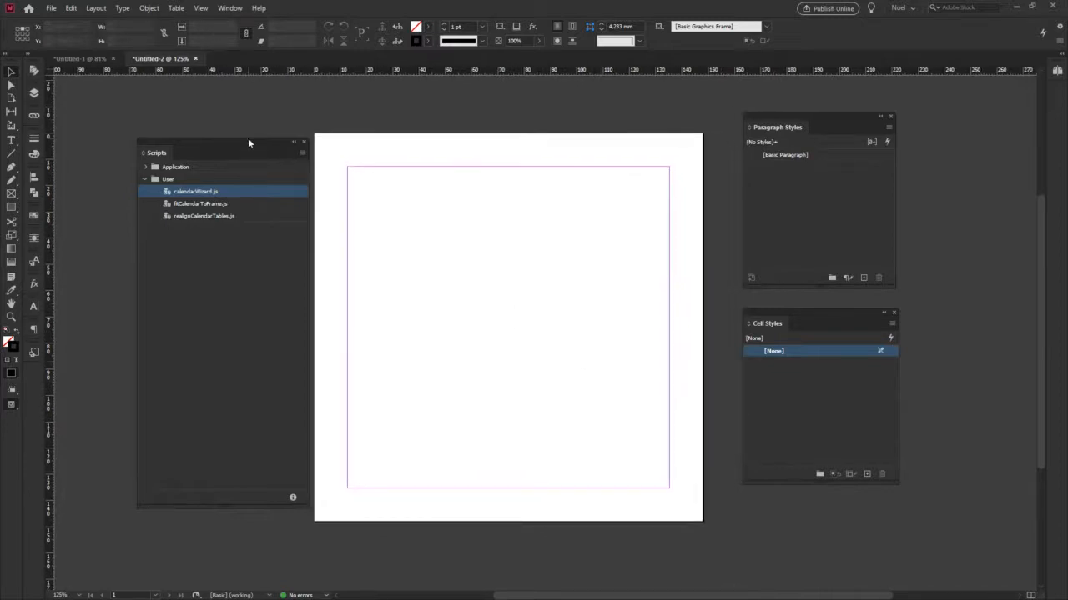
pyautogui.moveTo(248, 142); pyautogui.dragTo(213, 125)
pyautogui.moveTo(842, 321); pyautogui.dragTo(851, 347)
pyautogui.moveTo(819, 123)
pyautogui.mouseDown()
pyautogui.moveTo(831, 115)
pyautogui.moveTo(826, 133)
pyautogui.mouseUp()
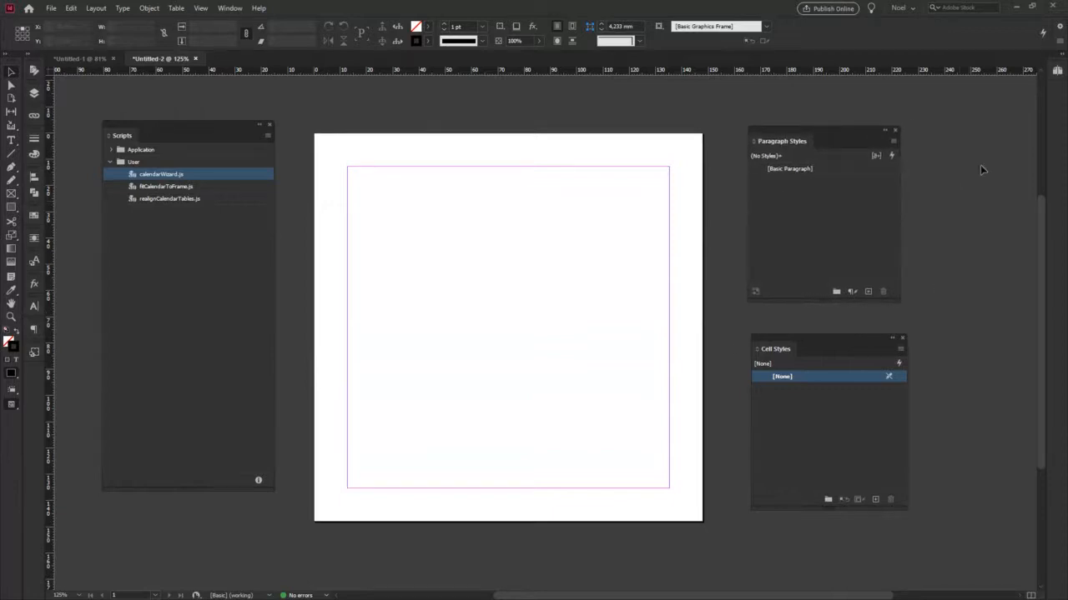
pyautogui.click(1064, 56)
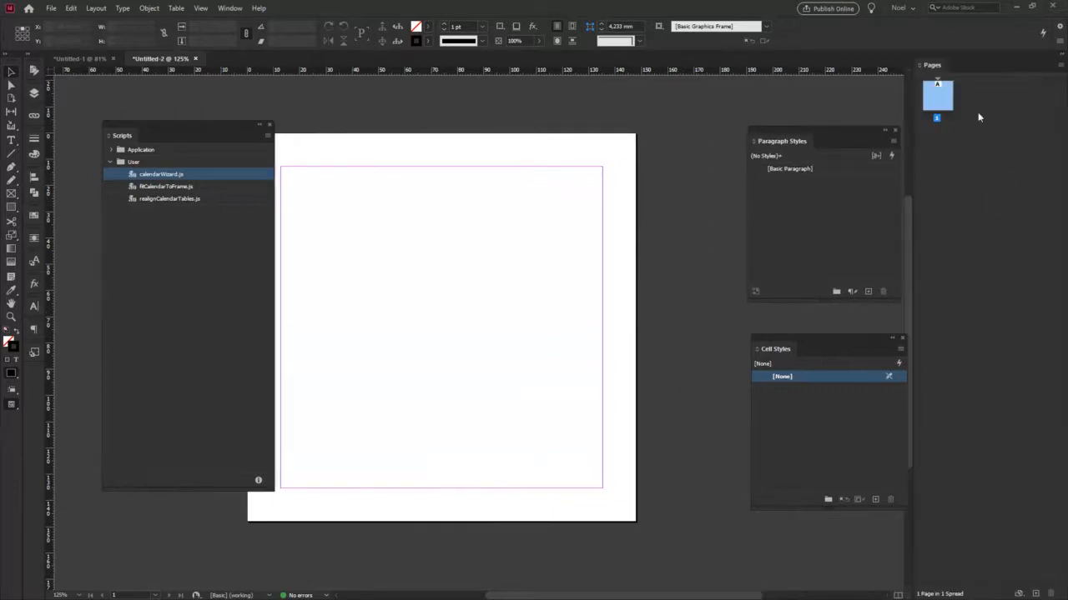
pyautogui.click(1062, 60)
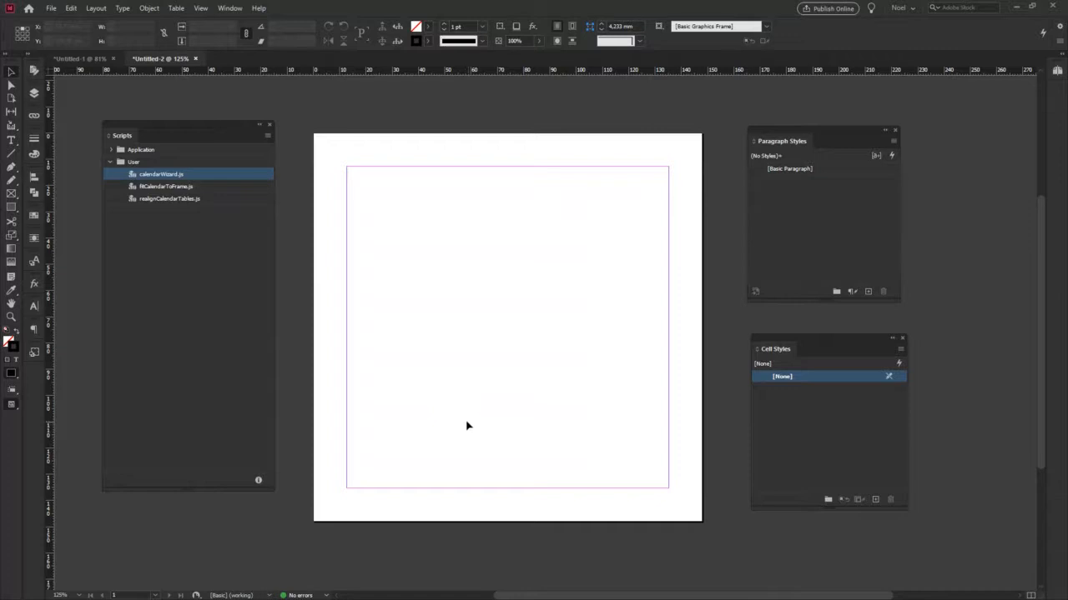
# Run the calendarWizard.js script and set the calendar range from January 2021 to December 2021.
pyautogui.rightClick(167, 181)
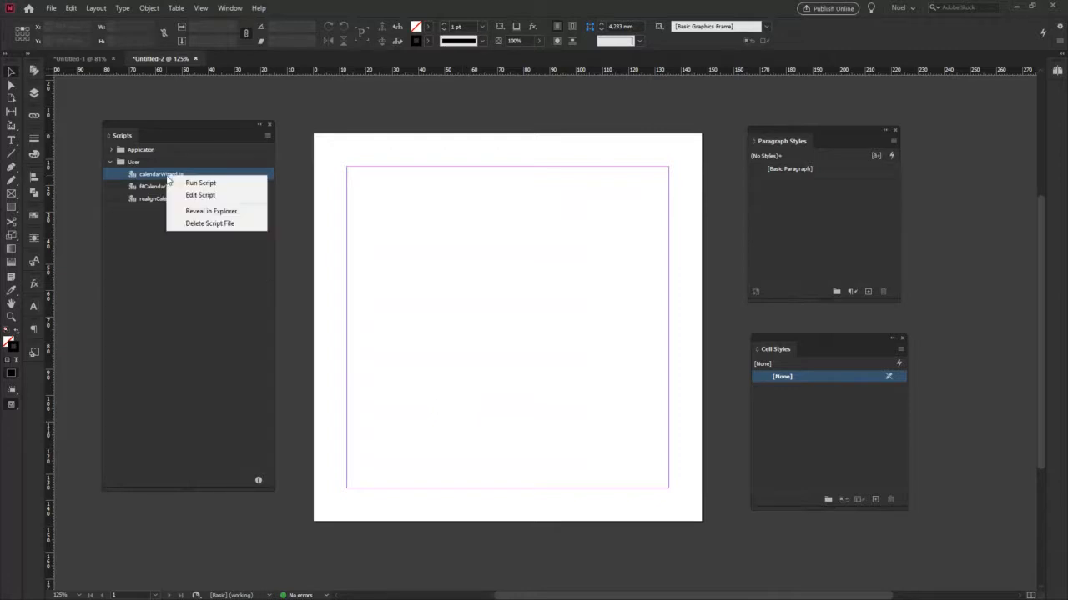
pyautogui.click(201, 182)
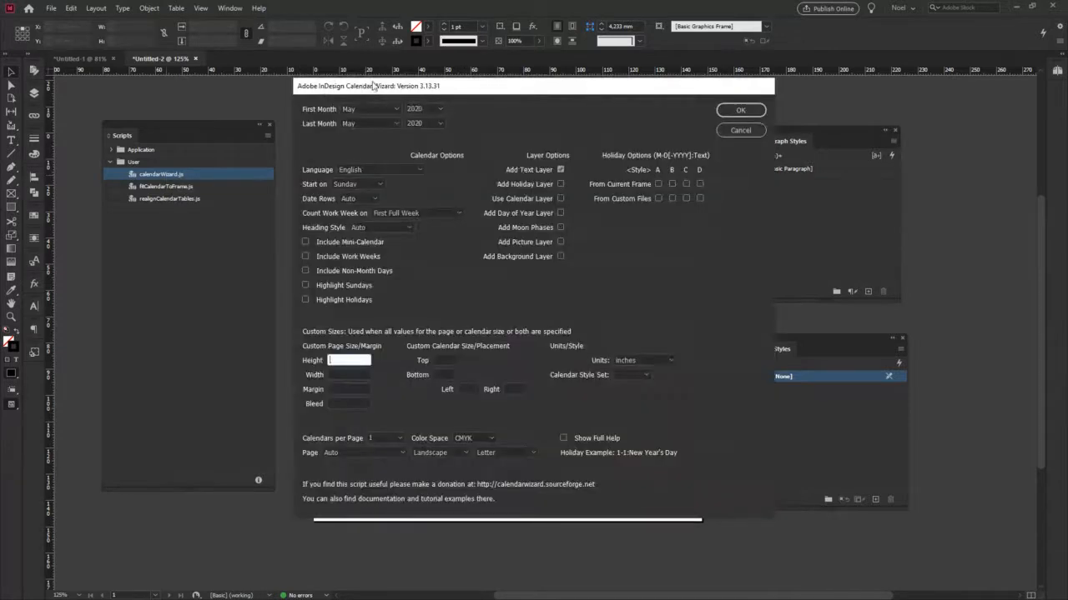
pyautogui.click(378, 110)
pyautogui.click(373, 123)
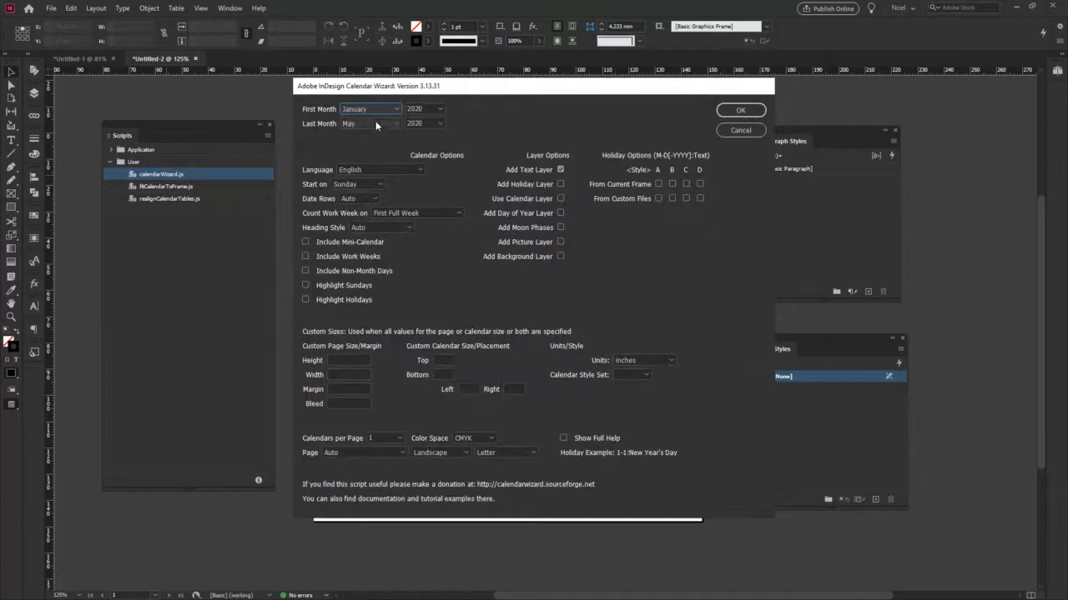
pyautogui.click(440, 110)
pyautogui.click(430, 226)
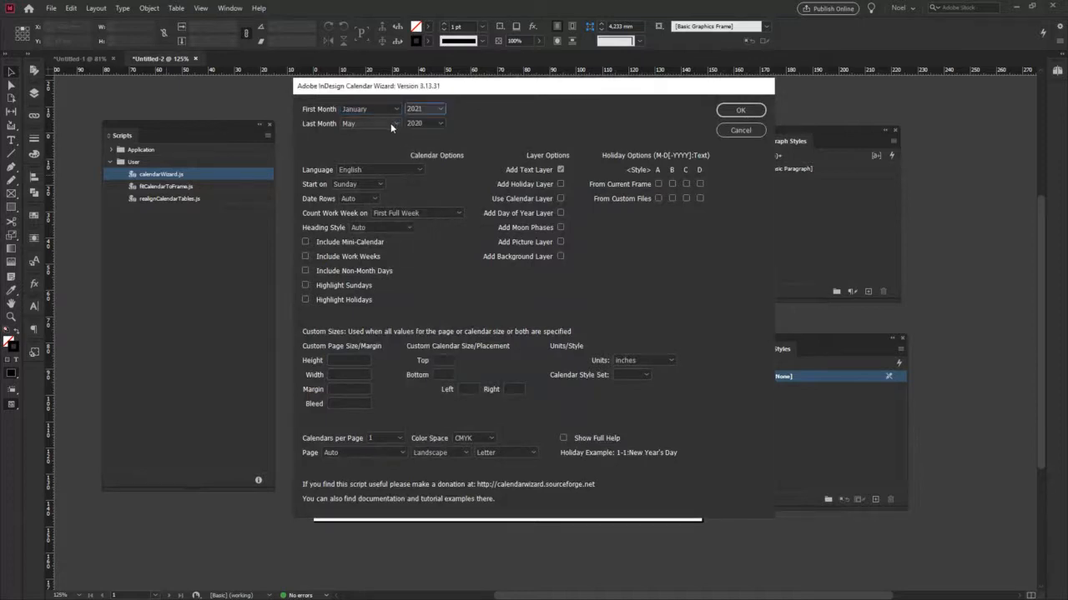
pyautogui.click(389, 123)
pyautogui.click(384, 263)
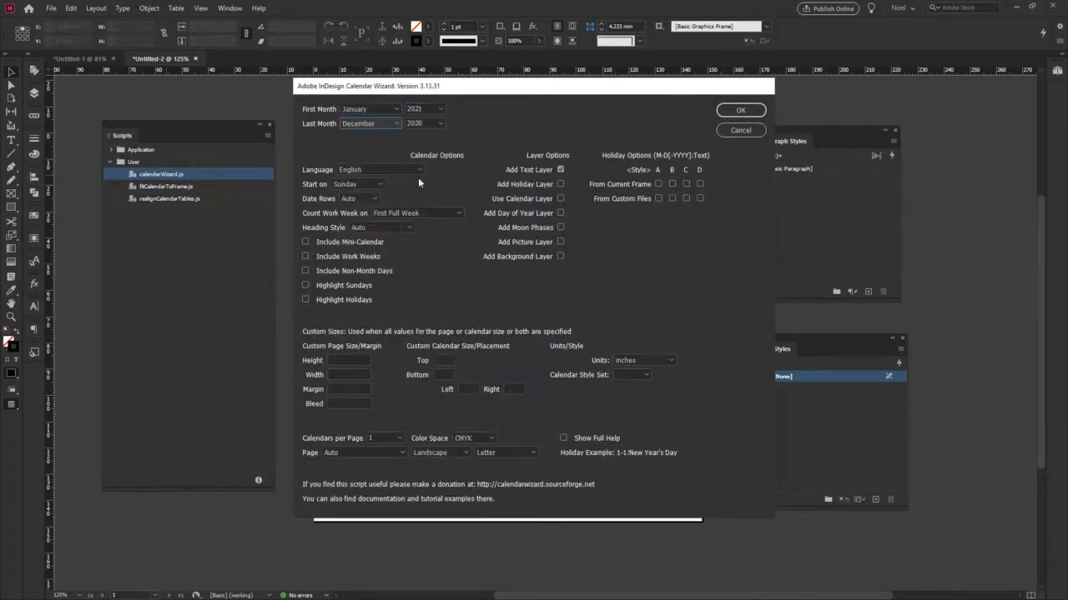
pyautogui.click(434, 123)
pyautogui.click(427, 239)
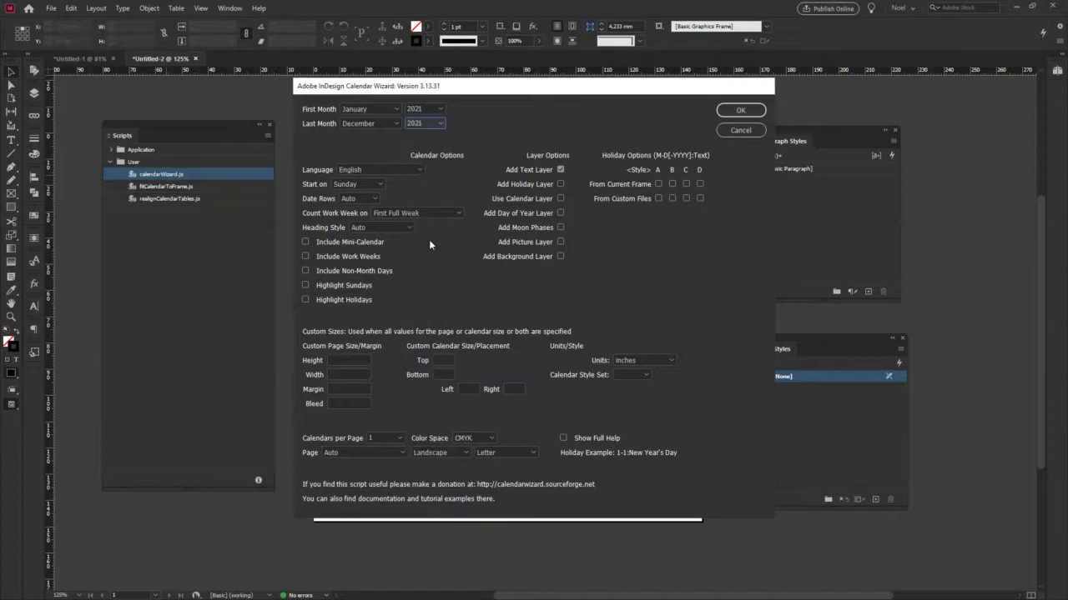
# Set the calendar language to Portuguese and keep 1 calendar per page.
pyautogui.click(384, 171)
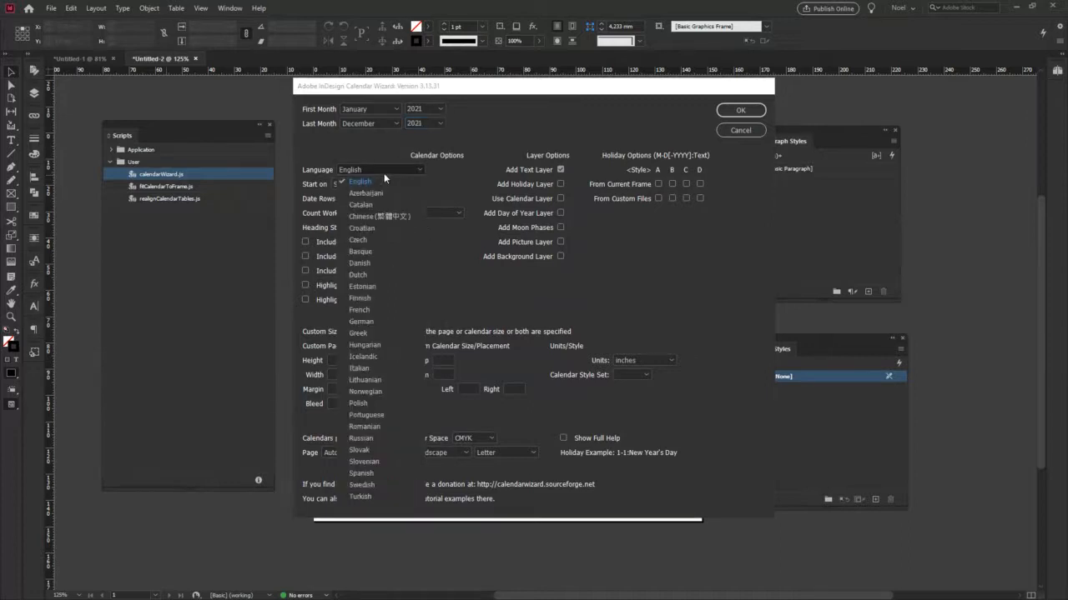
pyautogui.click(382, 416)
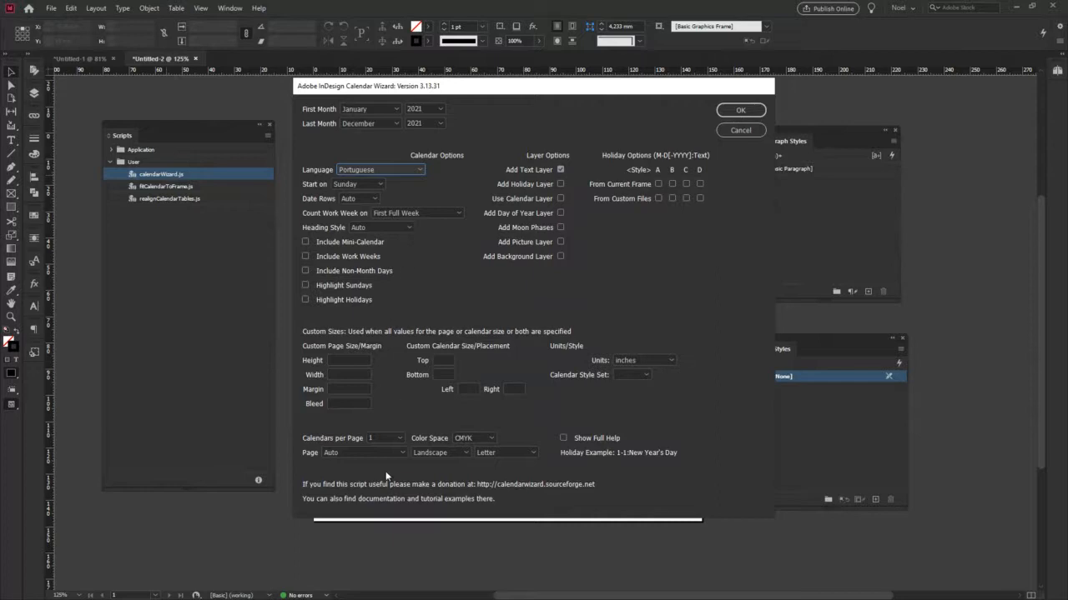
pyautogui.click(337, 453)
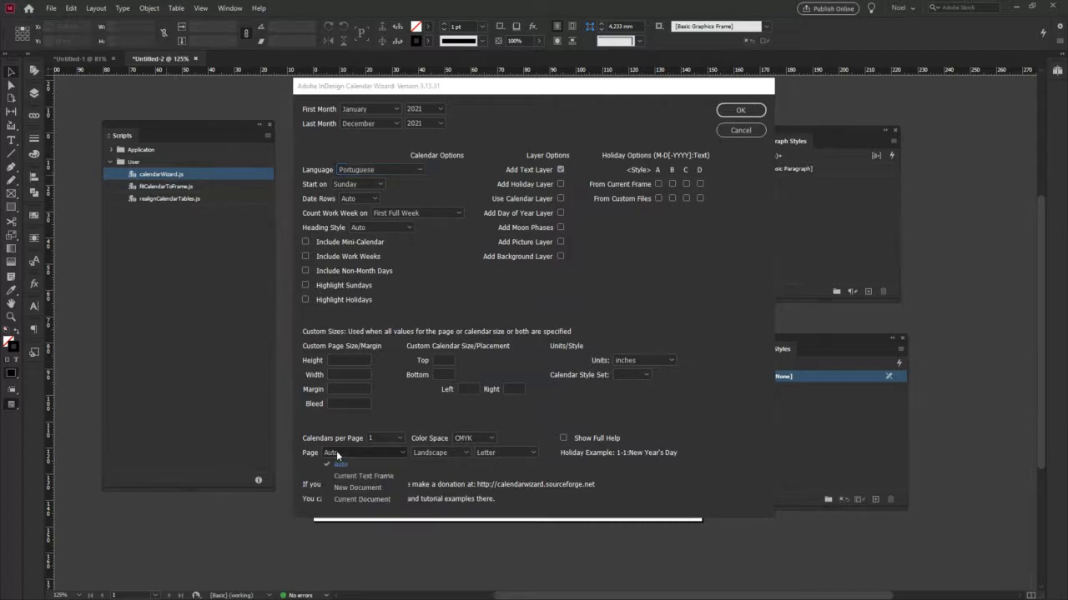
pyautogui.click(385, 437)
pyautogui.click(391, 437)
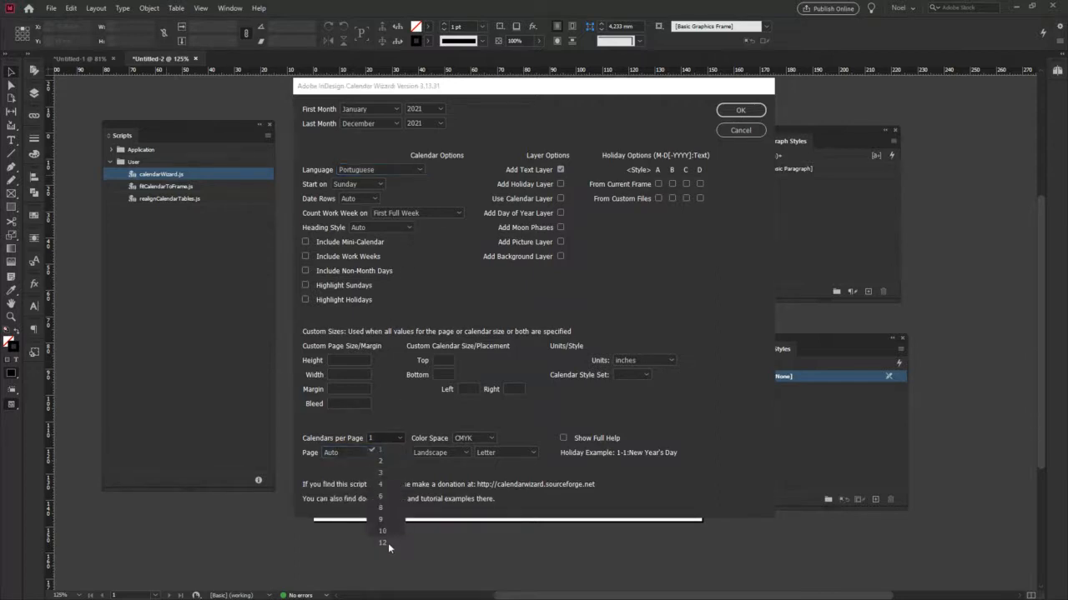
pyautogui.click(382, 451)
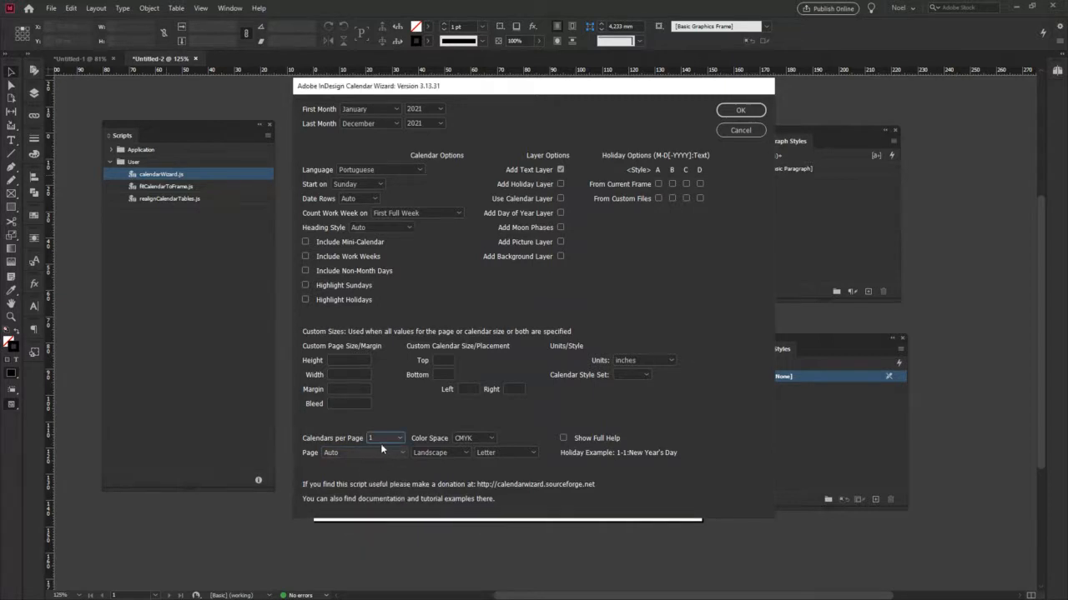
# Set the calendar page orientation to default and keep the Letter page size.
pyautogui.click(439, 452)
pyautogui.click(438, 464)
pyautogui.click(491, 453)
pyautogui.click(502, 452)
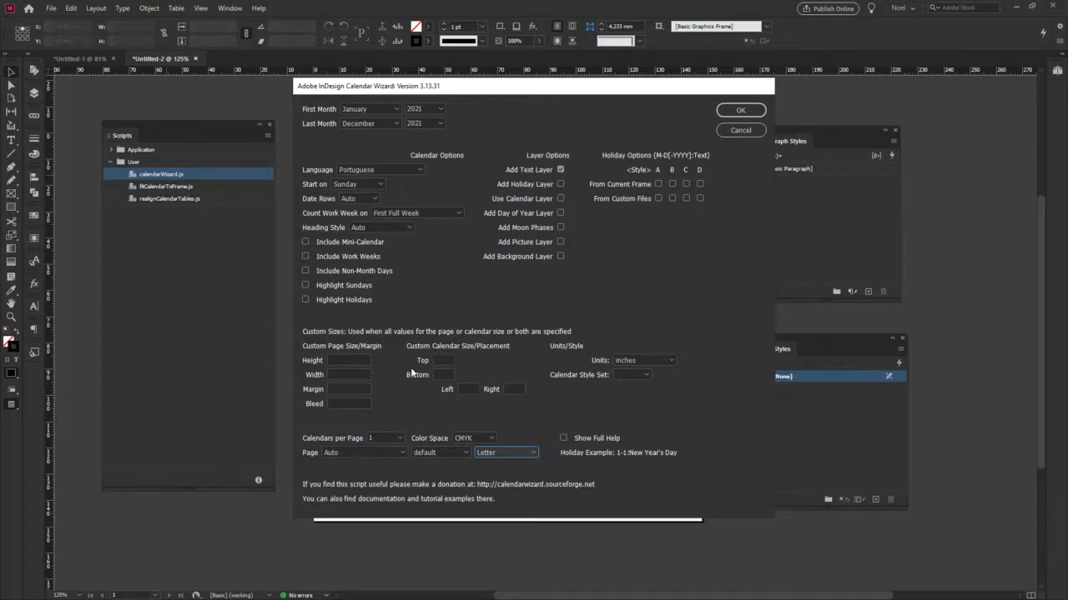
# Try to generate the calendars with a custom page height and width of 148 mm, a 10 mm margin and a 5 mm bleed.
pyautogui.click(350, 360)
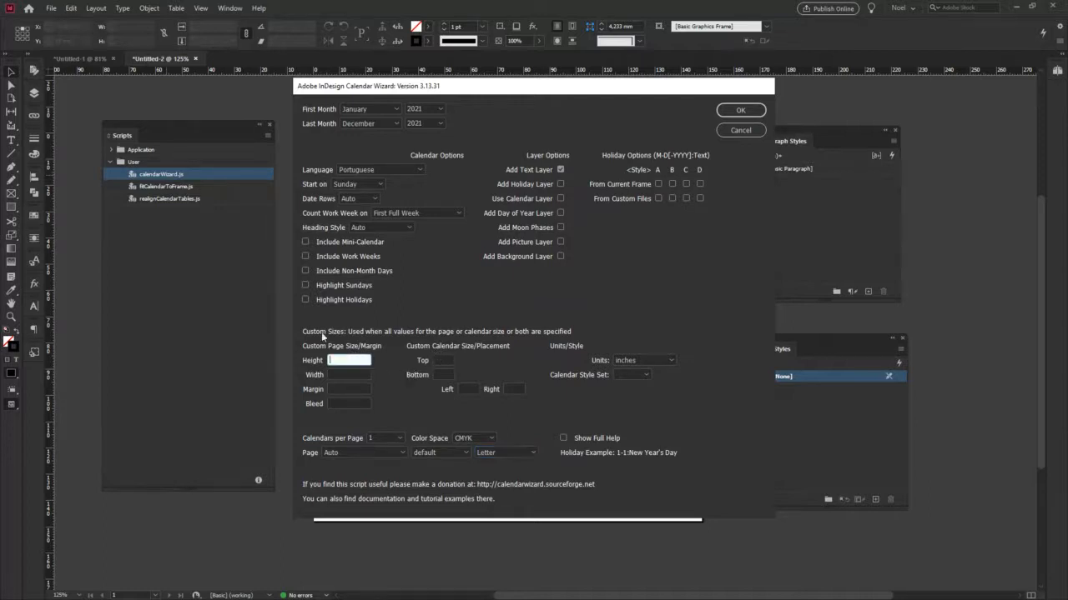
pyautogui.write('148')
pyautogui.press('Tab')
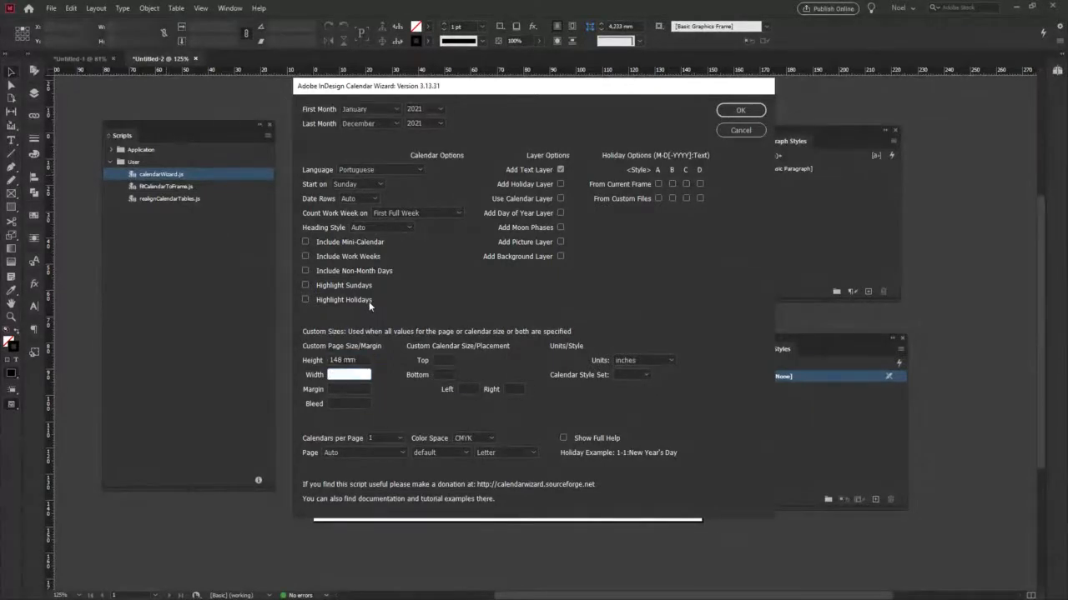
pyautogui.write('148 mm')
pyautogui.press('Tab')
pyautogui.write('1')
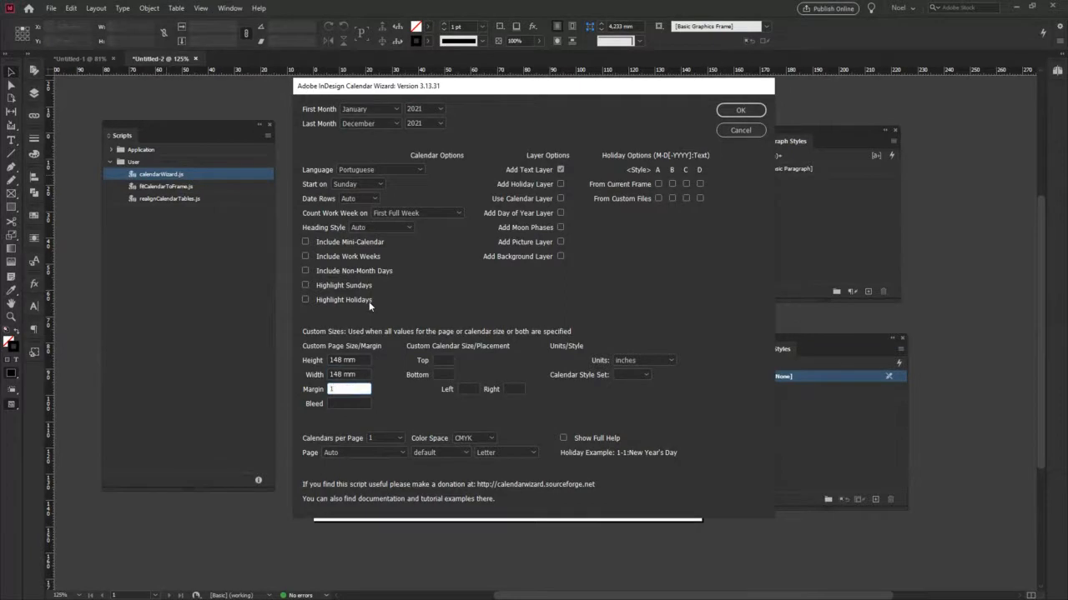
pyautogui.write('0 mm')
pyautogui.press('Tab')
pyautogui.write('5 mm')
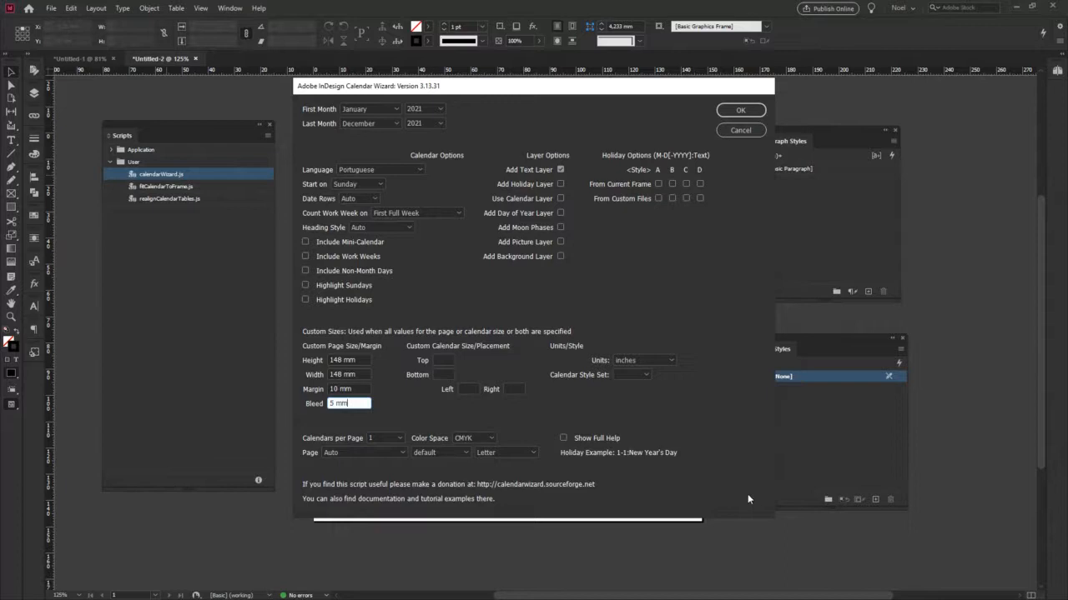
pyautogui.click(735, 110)
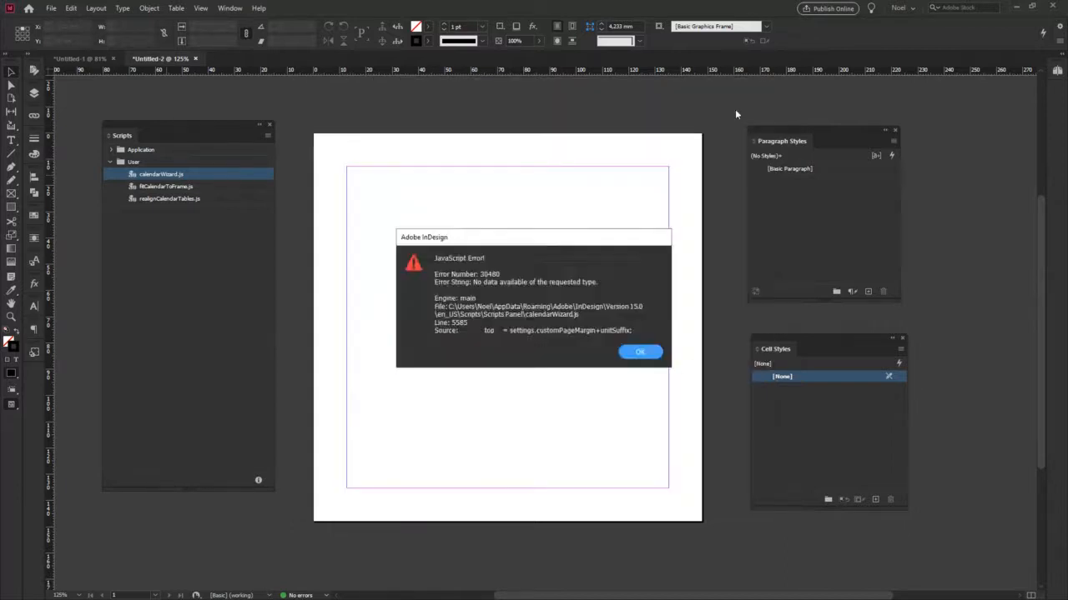
pyautogui.click(641, 352)
# Run the calendarWizard.js script again and set the range from January 2021 to December 2021.
pyautogui.doubleClick(177, 179)
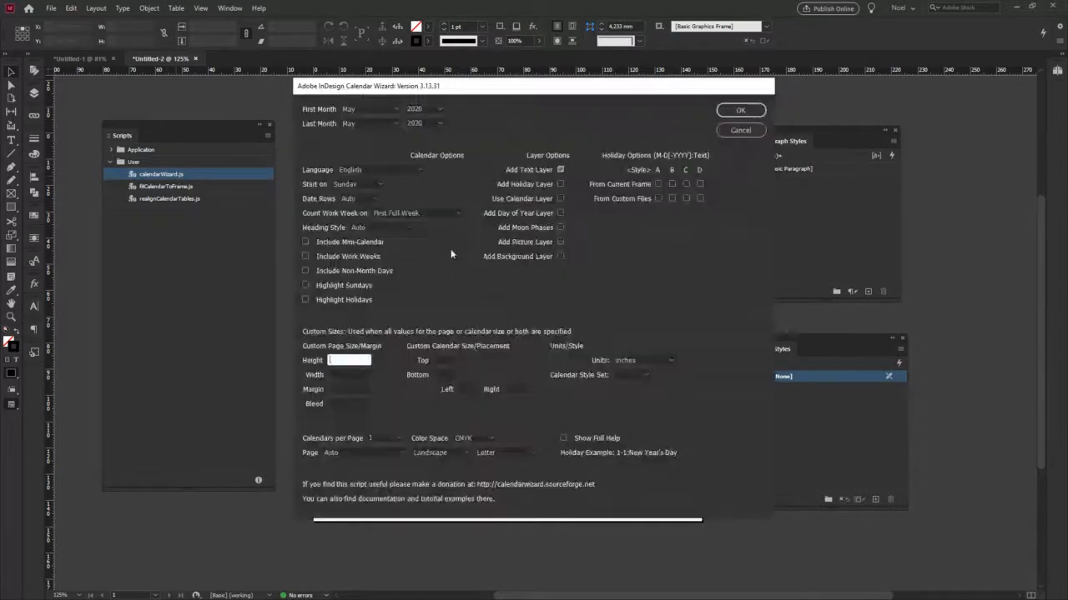
pyautogui.click(371, 109)
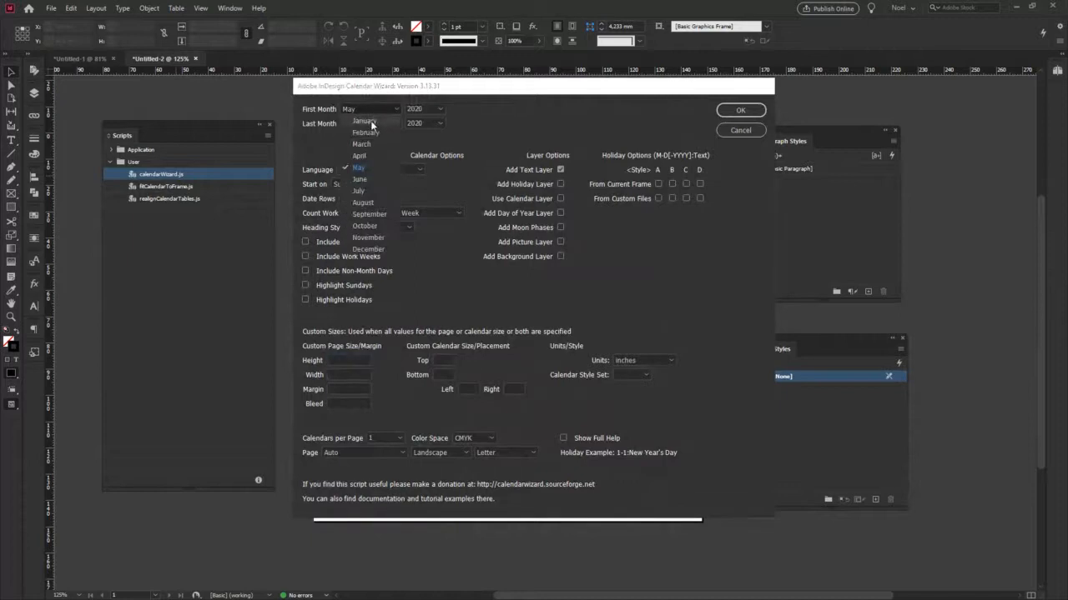
pyautogui.click(371, 122)
pyautogui.click(365, 123)
pyautogui.click(369, 264)
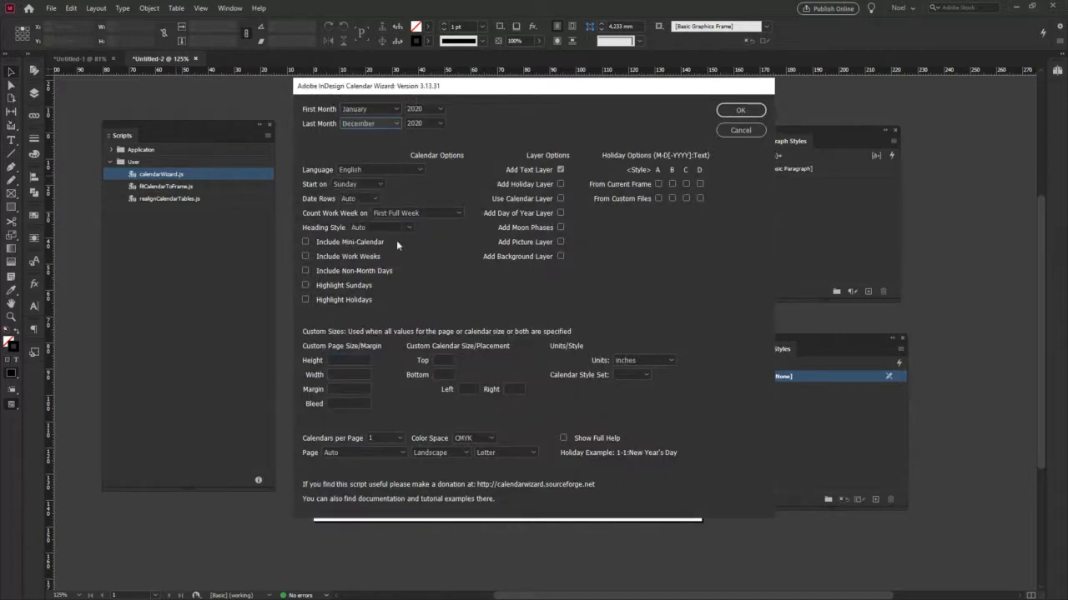
pyautogui.click(433, 111)
pyautogui.click(427, 223)
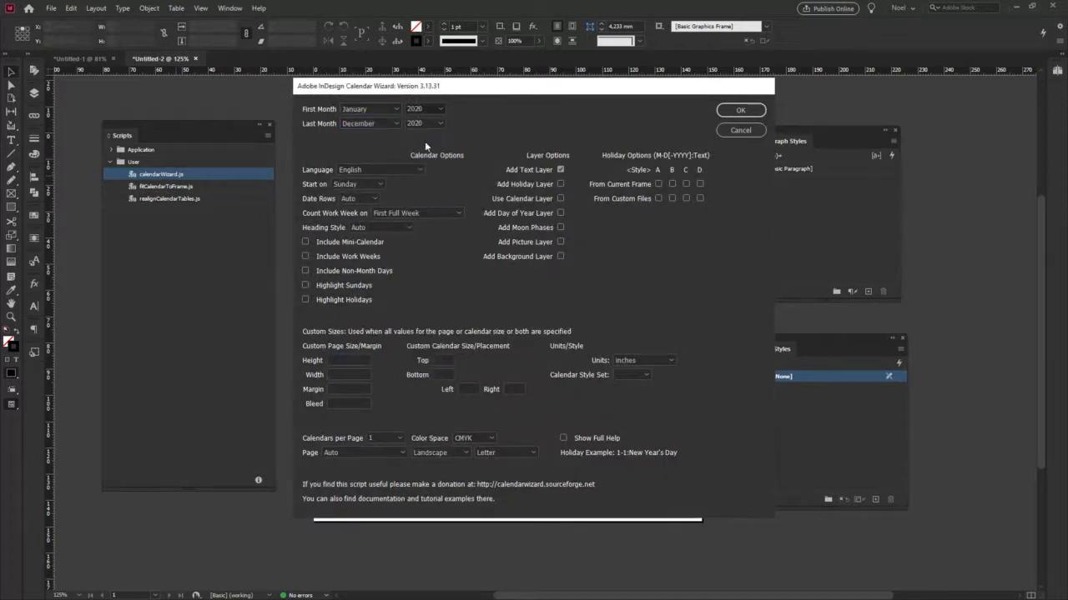
pyautogui.click(425, 122)
pyautogui.click(424, 239)
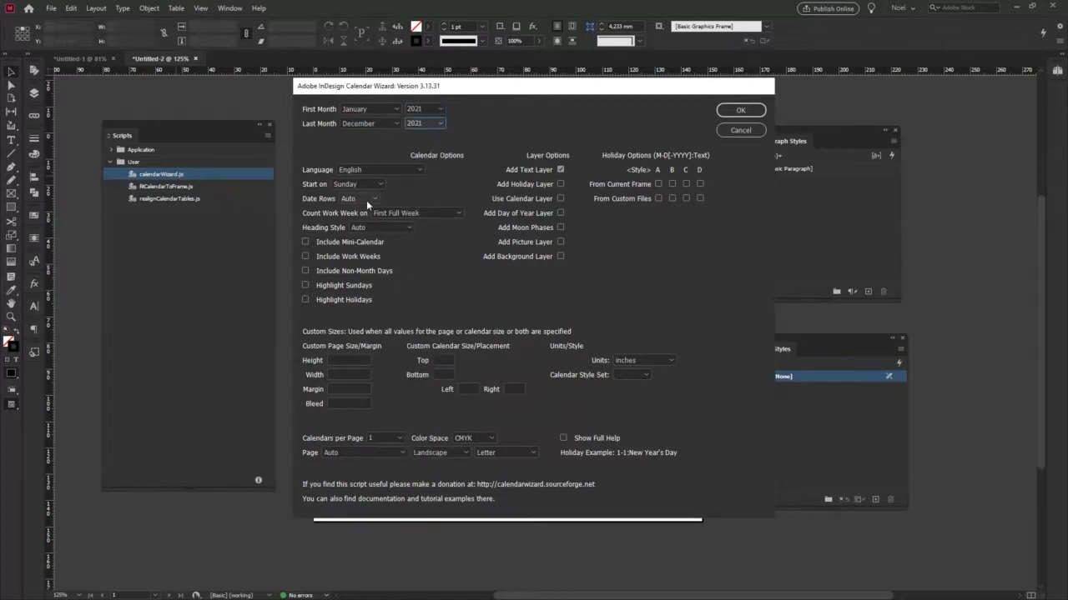
# Set the weekday heading style to Short: S, keeping date rows on Auto and the work week count on First Full Week.
pyautogui.click(389, 214)
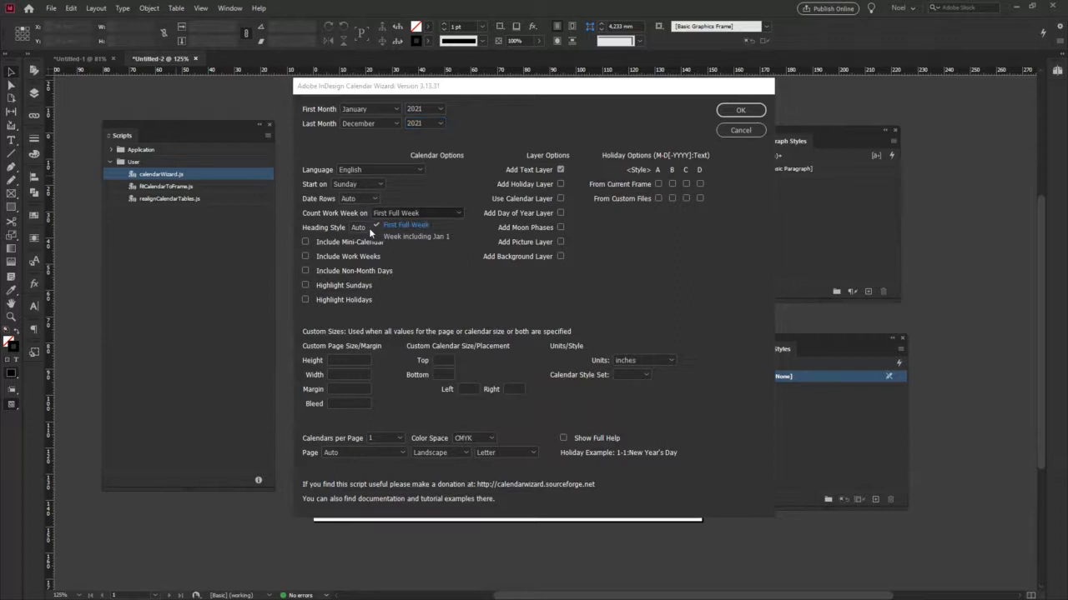
pyautogui.click(363, 227)
pyautogui.click(363, 228)
pyautogui.click(368, 247)
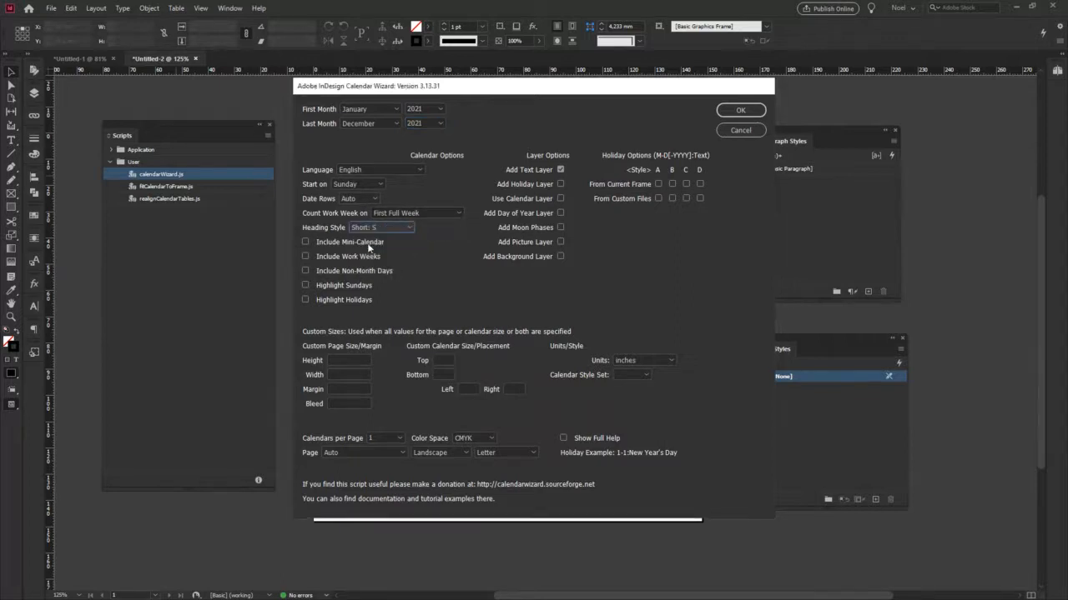
pyautogui.click(372, 199)
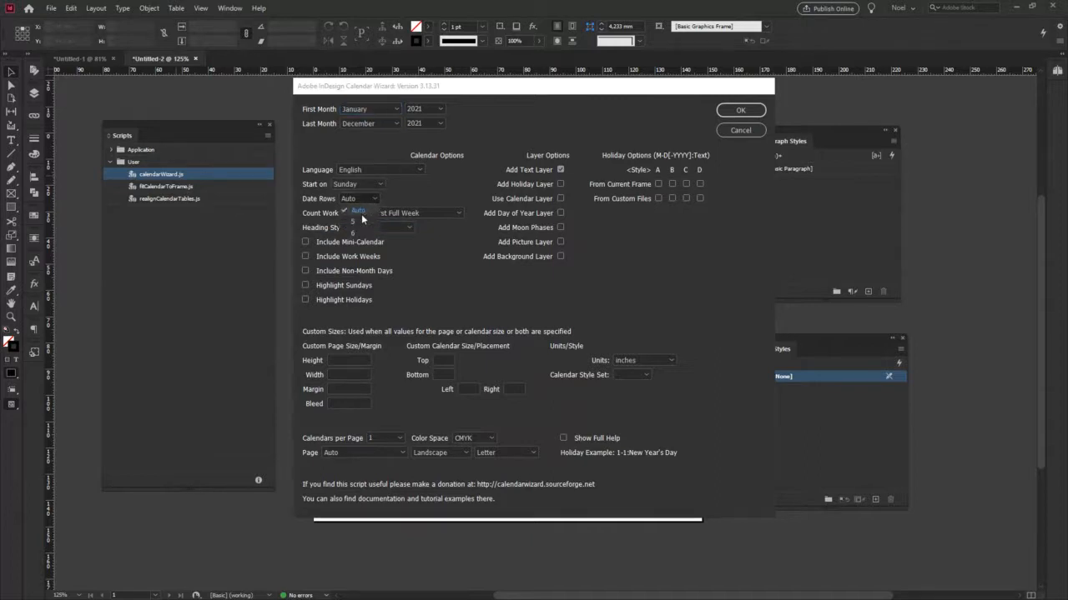
pyautogui.click(365, 199)
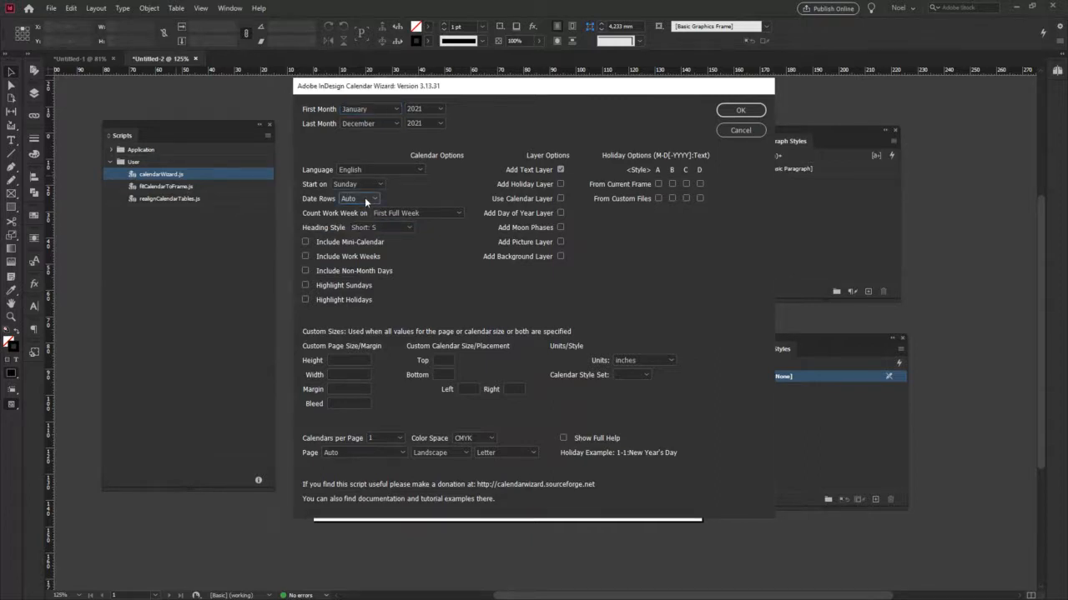
pyautogui.click(417, 214)
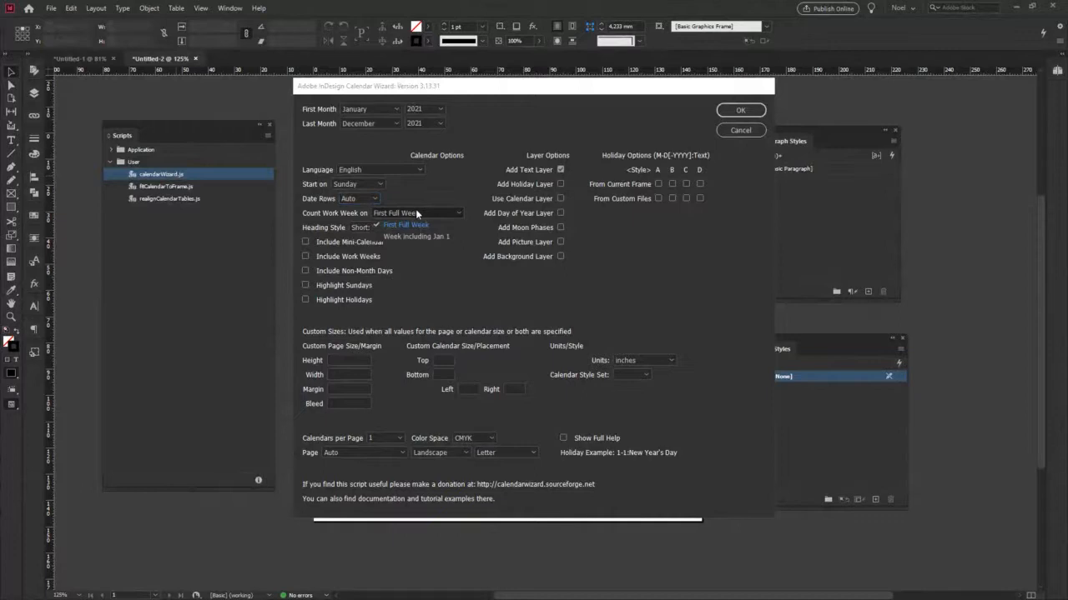
pyautogui.click(417, 213)
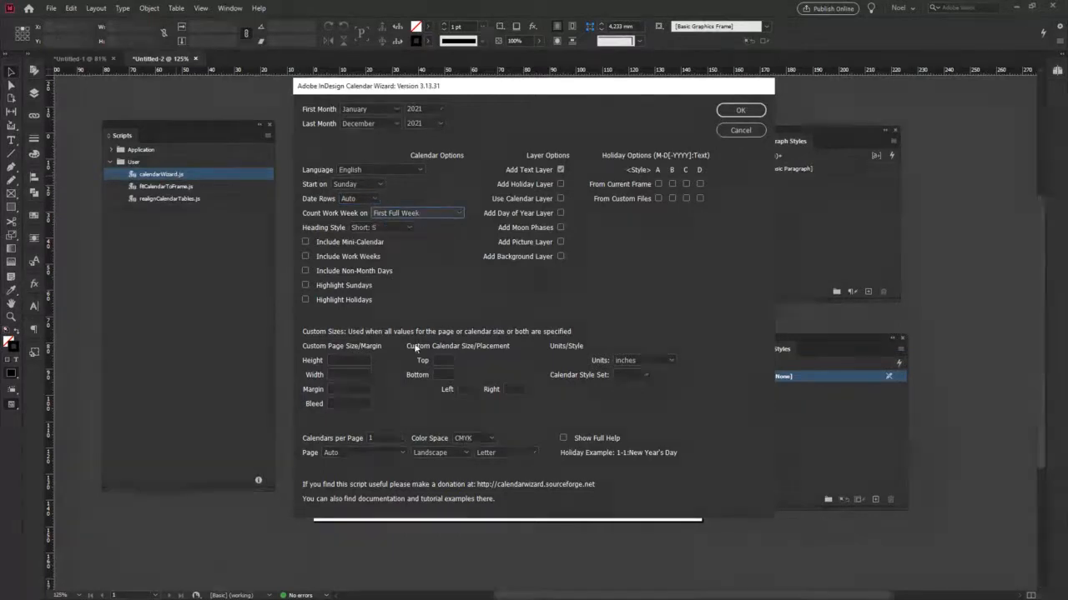
# Generate the calendars in the current document with default orientation and the text layer turned off.
pyautogui.click(376, 454)
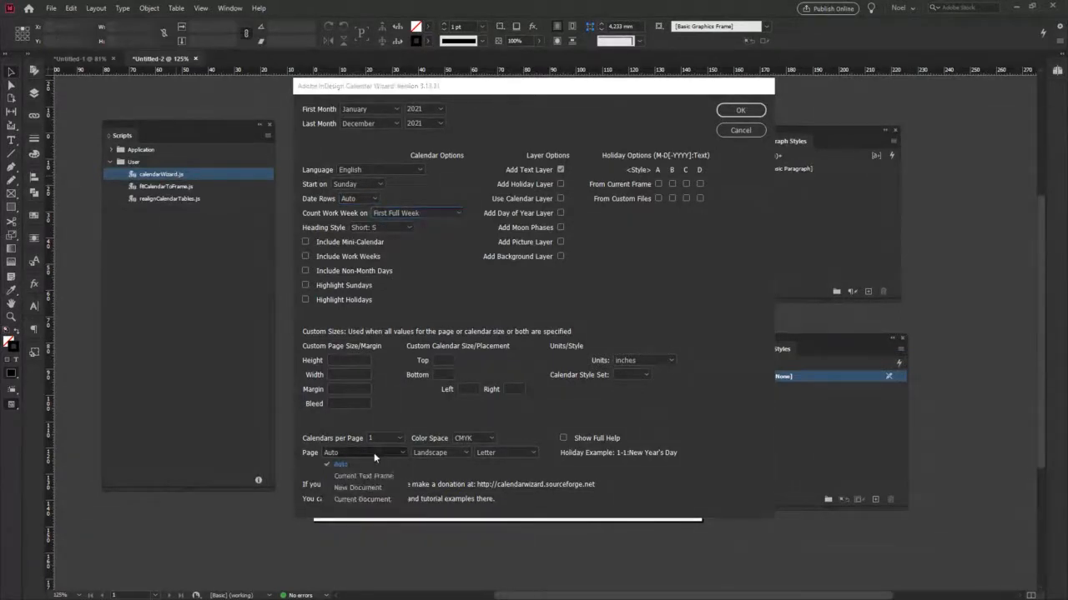
pyautogui.click(350, 499)
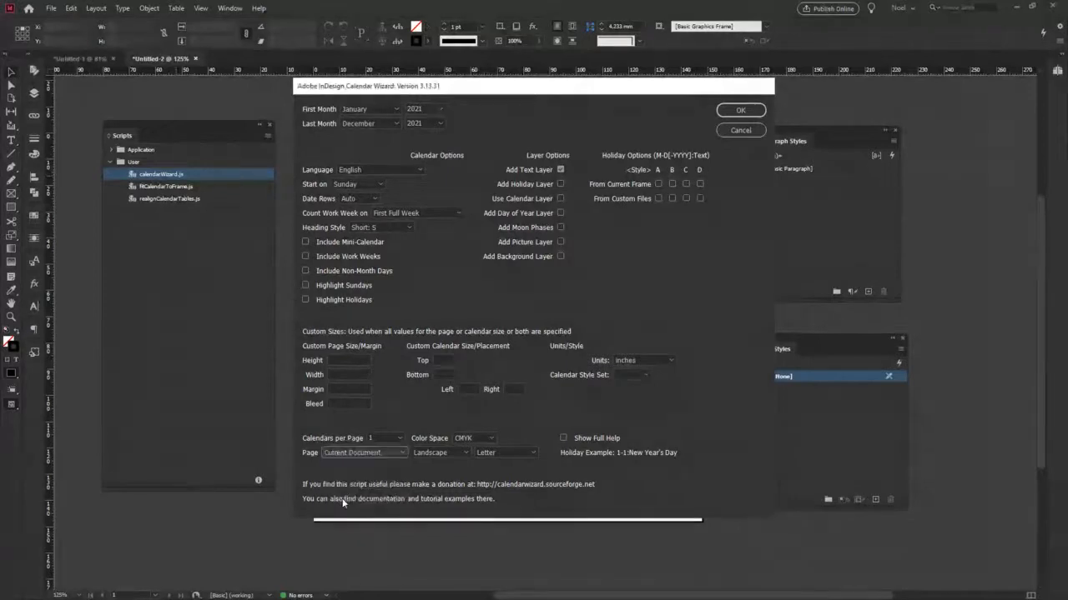
pyautogui.click(450, 454)
pyautogui.click(438, 462)
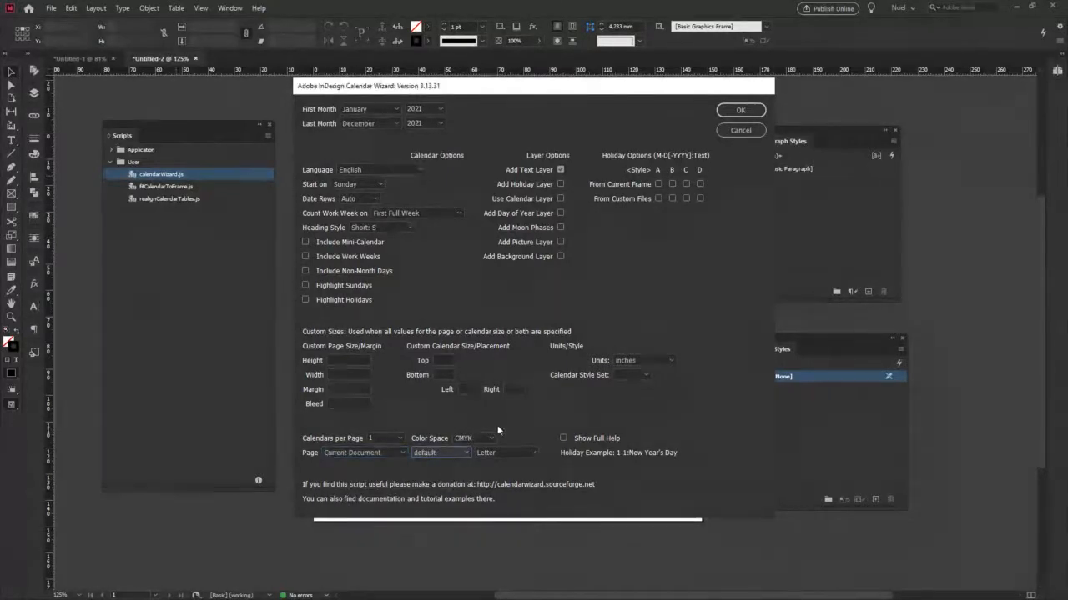
pyautogui.click(559, 169)
pyautogui.click(762, 115)
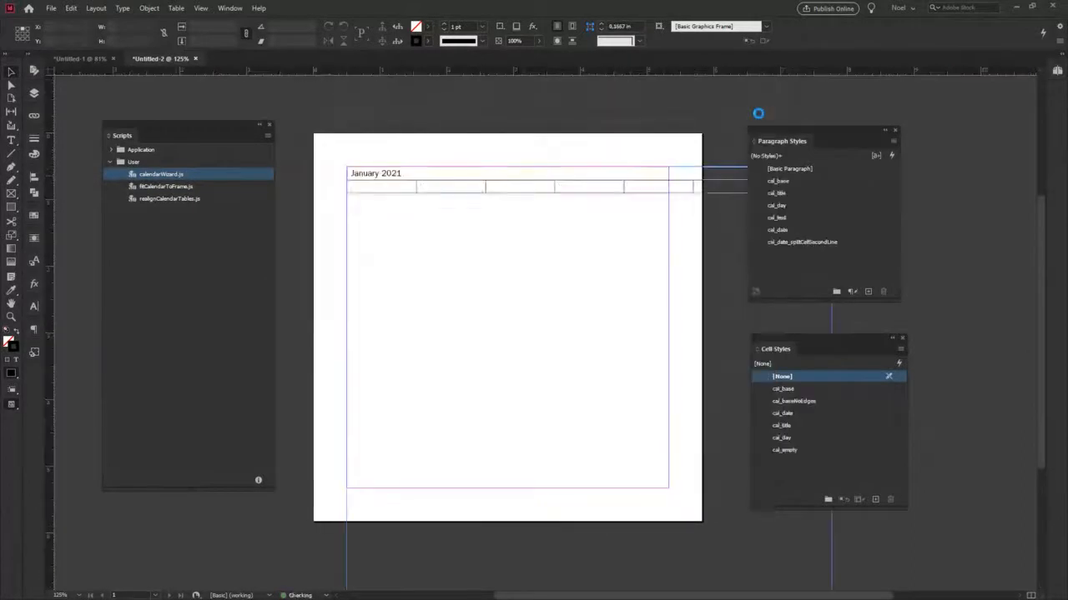
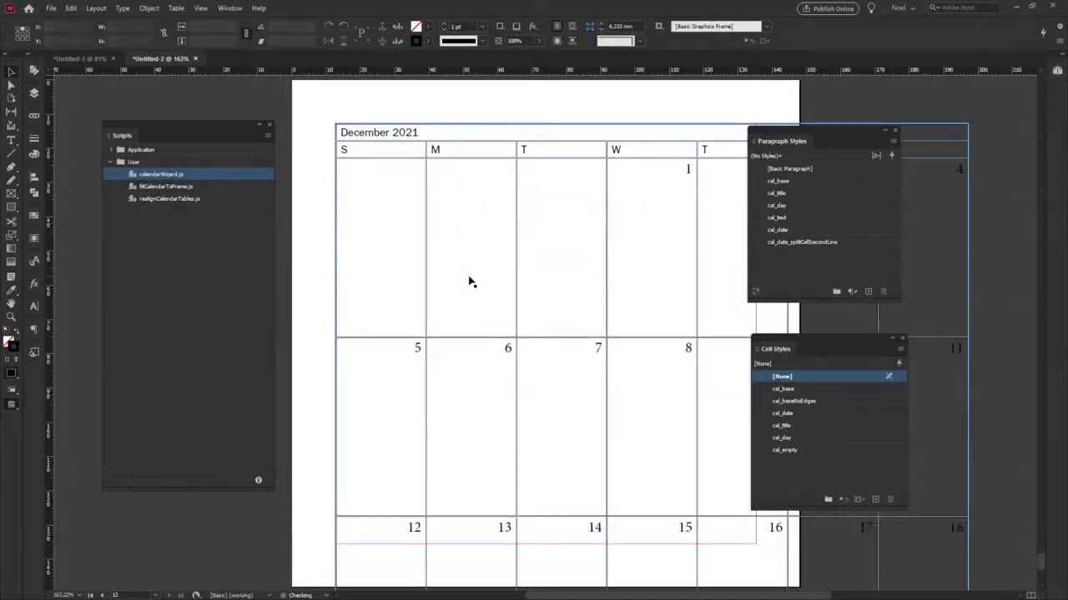
# Examine the generated December 2021 page and the document's page list.
pyautogui.hotkey('ctrl', '-')
pyautogui.hotkey('ctrl', '-')
pyautogui.hotkey('ctrl', '-')
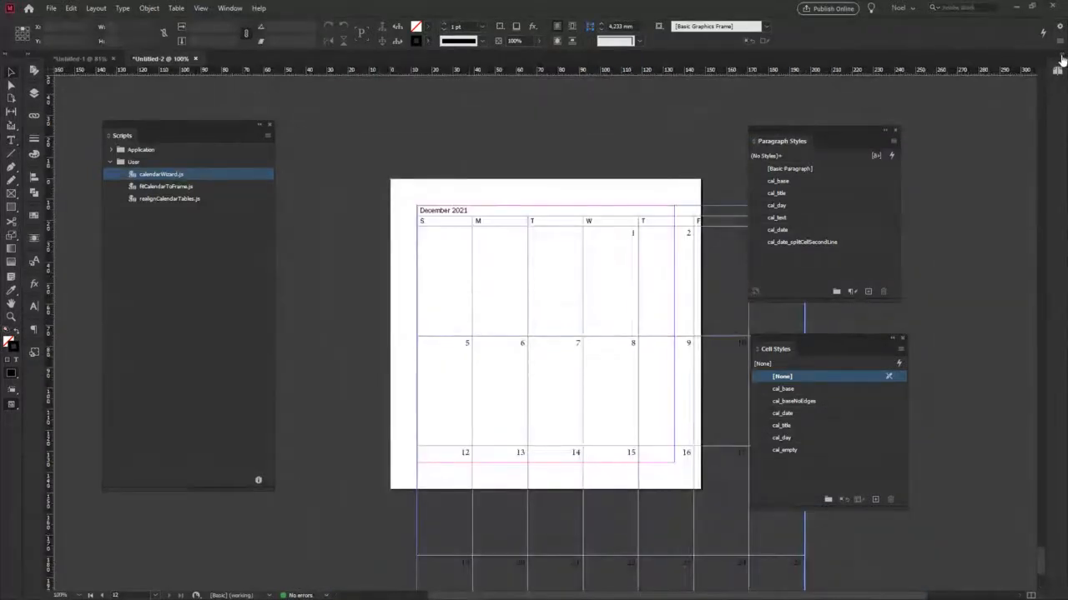
pyautogui.click(1056, 67)
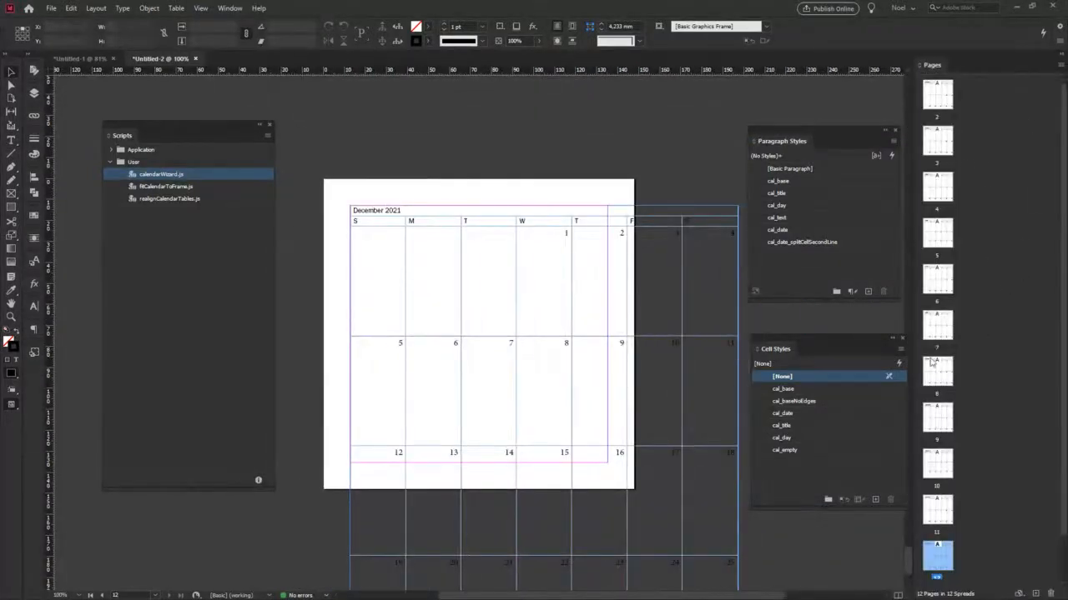
pyautogui.click(1062, 55)
# Select the whole December 2021 calendar table and set its minimum row height to 3 mm.
pyautogui.click(460, 362)
pyautogui.hotkey('ctrl', '-')
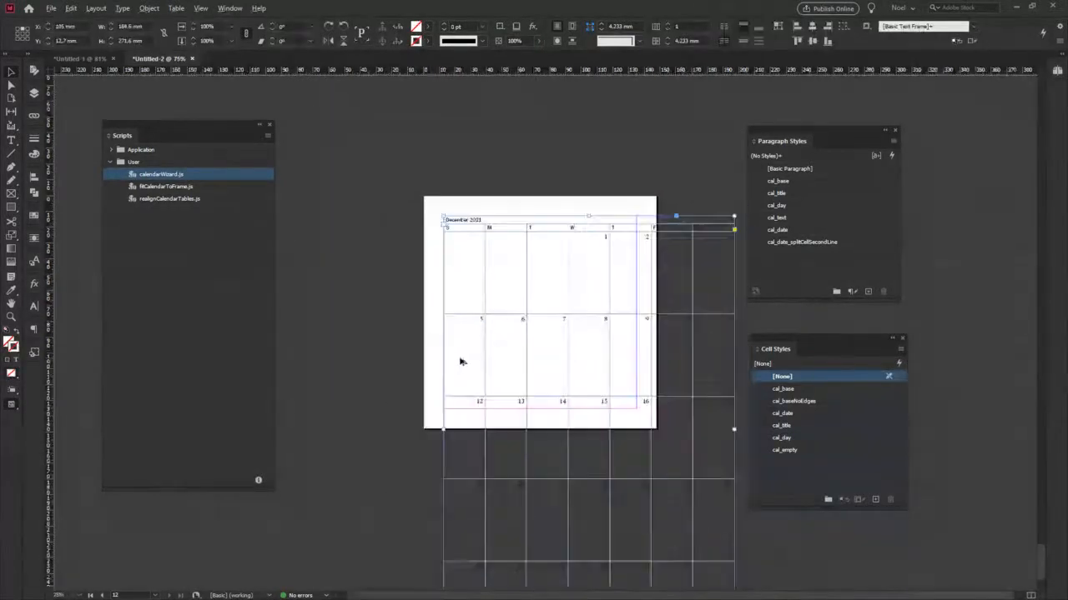
pyautogui.hotkey('ctrl', '-')
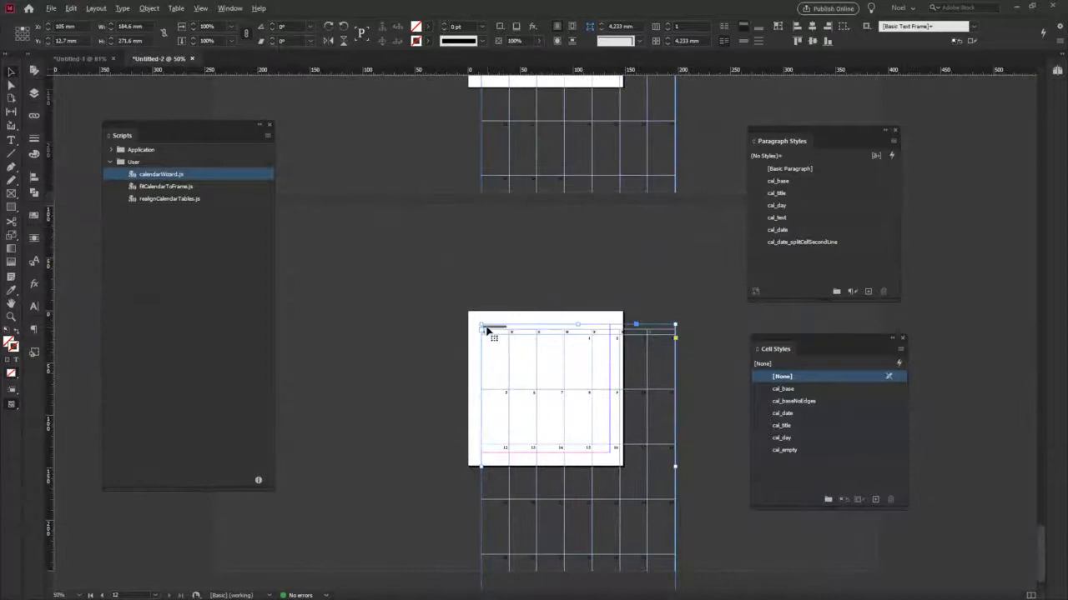
pyautogui.doubleClick(486, 326)
pyautogui.click(482, 324)
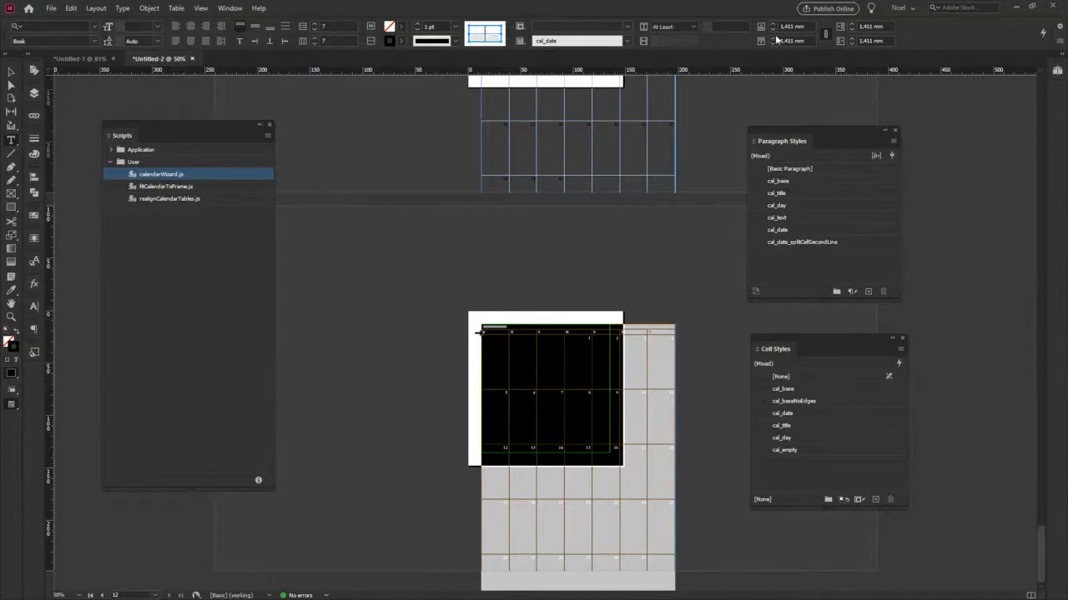
pyautogui.click(718, 26)
pyautogui.write('3')
pyautogui.press('Return')
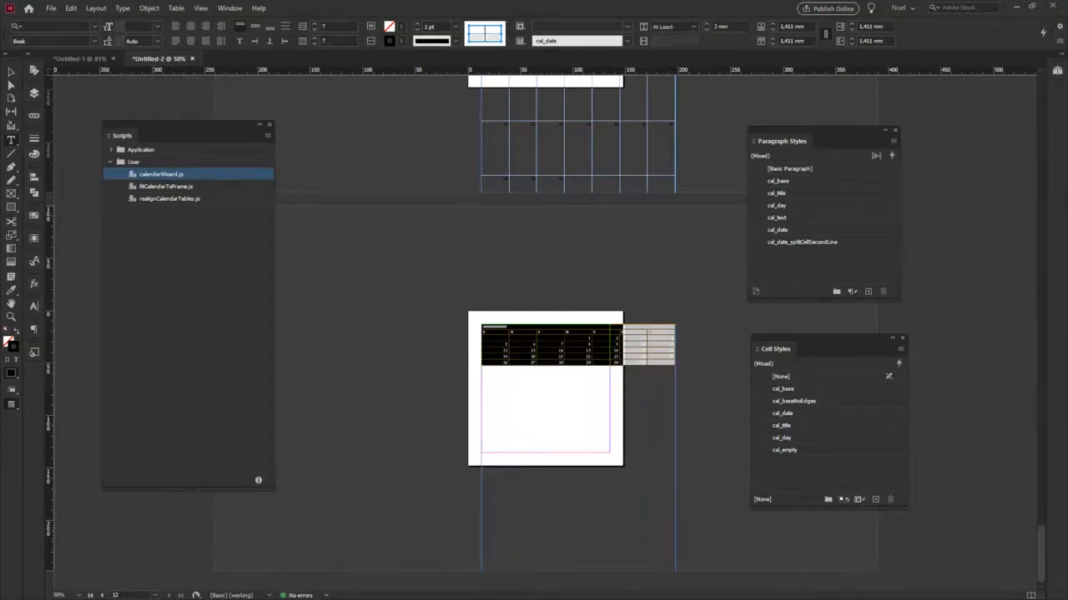
# Fit the December text frame to its content, then resize it to the page margins, about 122.6 mm square.
pyautogui.click(12, 74)
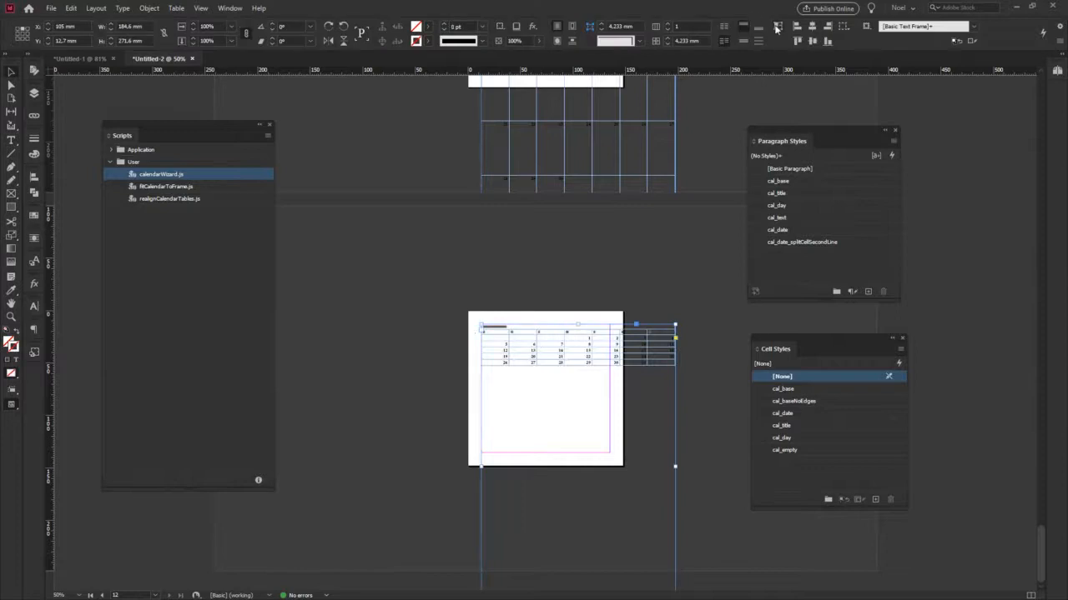
pyautogui.click(777, 29)
pyautogui.moveTo(675, 366); pyautogui.dragTo(609, 452)
# Resize the December calendar table so its columns and rows fill the text frame exactly within the page margins.
pyautogui.press('z')
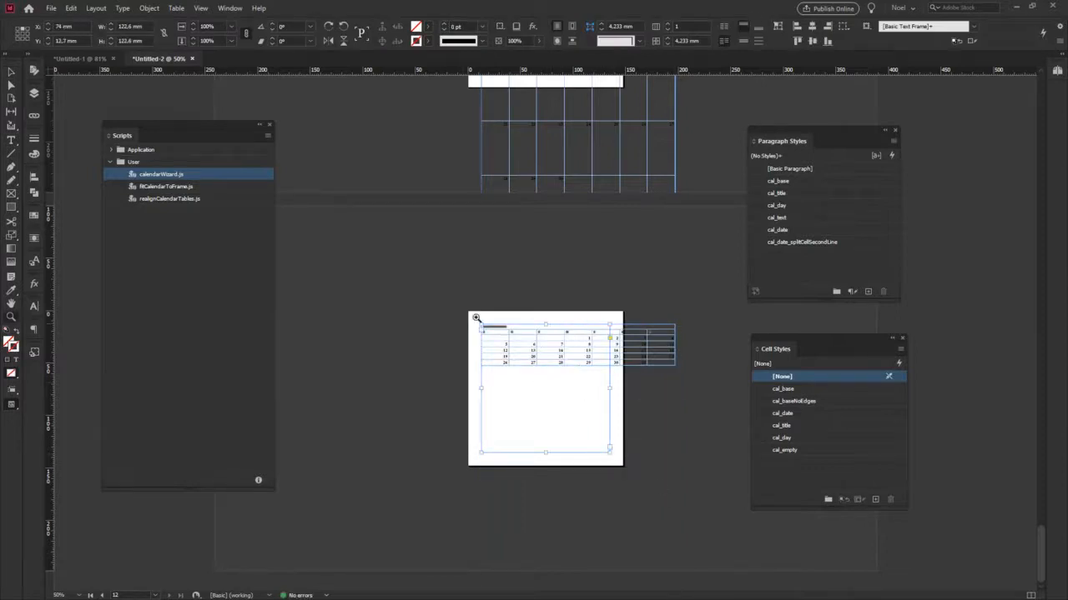
pyautogui.moveTo(405, 263); pyautogui.dragTo(726, 438)
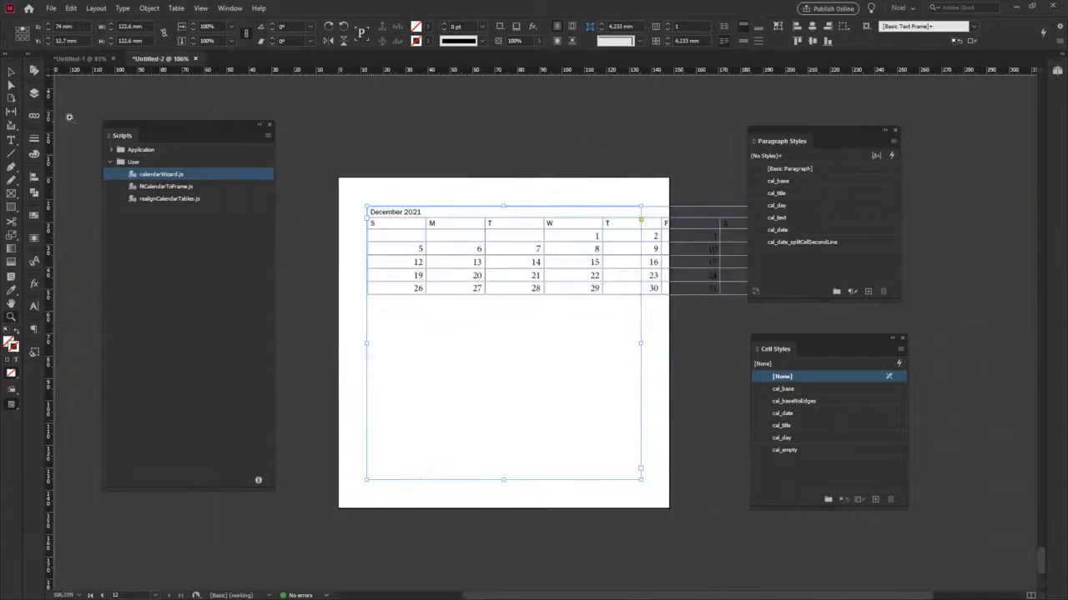
pyautogui.moveTo(621, 362); pyautogui.dragTo(558, 358)
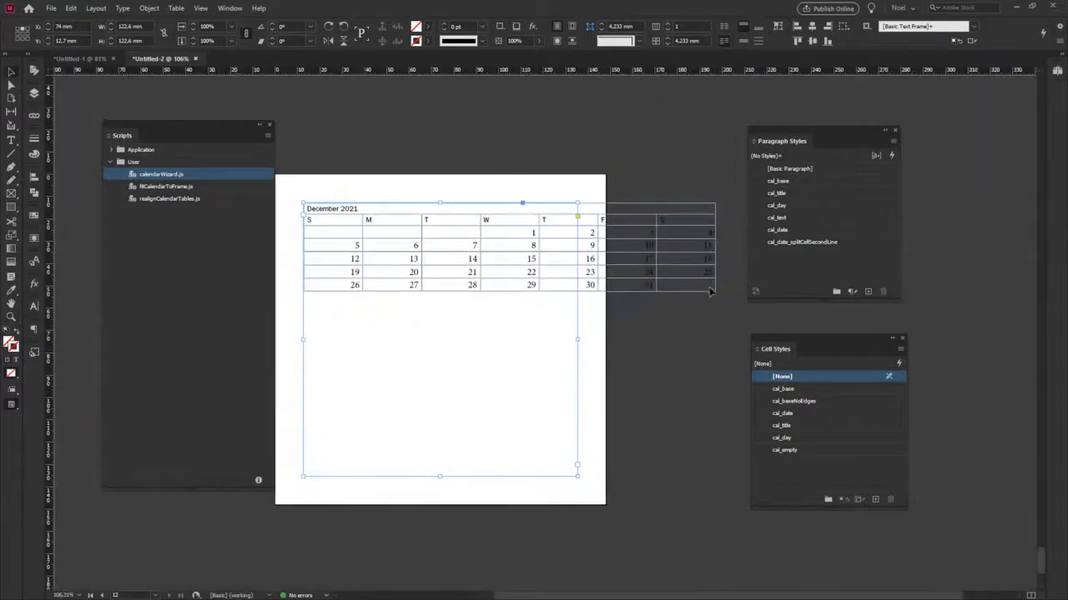
pyautogui.press('t')
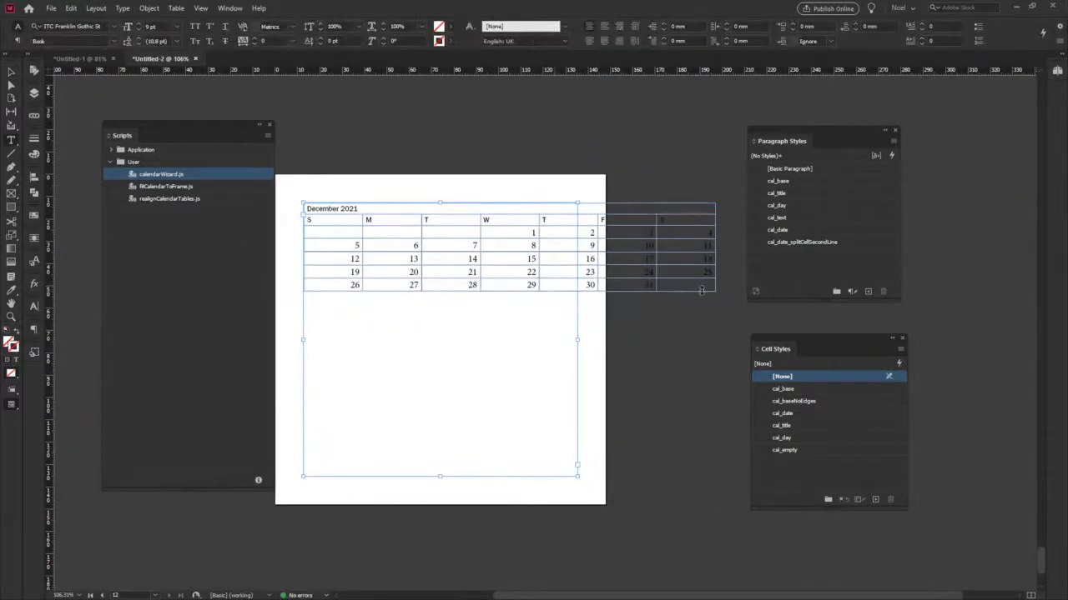
pyautogui.moveTo(716, 292); pyautogui.dragTo(579, 477)
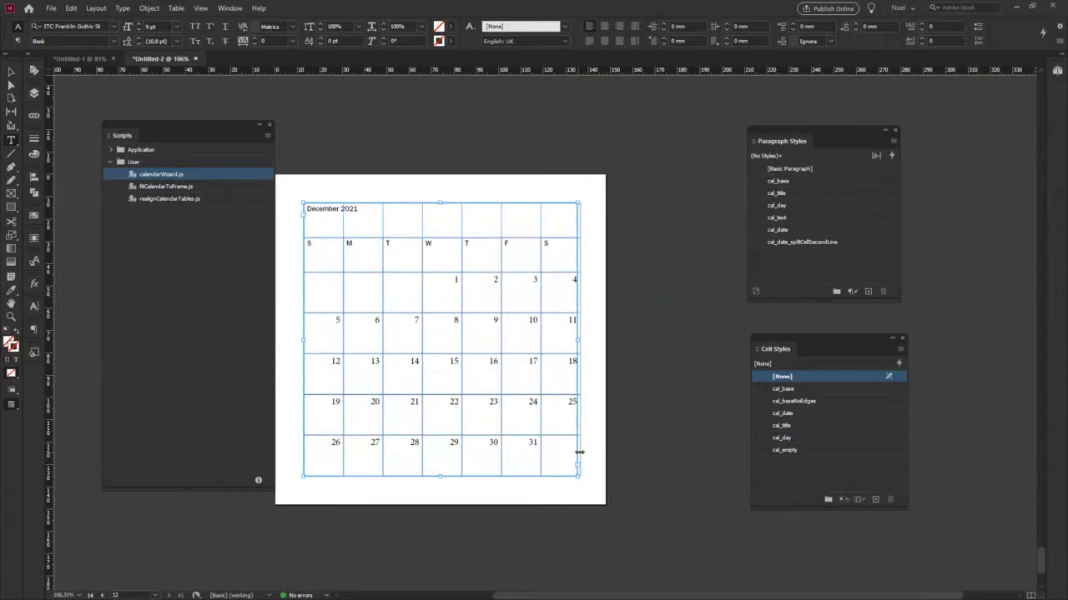
pyautogui.moveTo(580, 452); pyautogui.dragTo(577, 452)
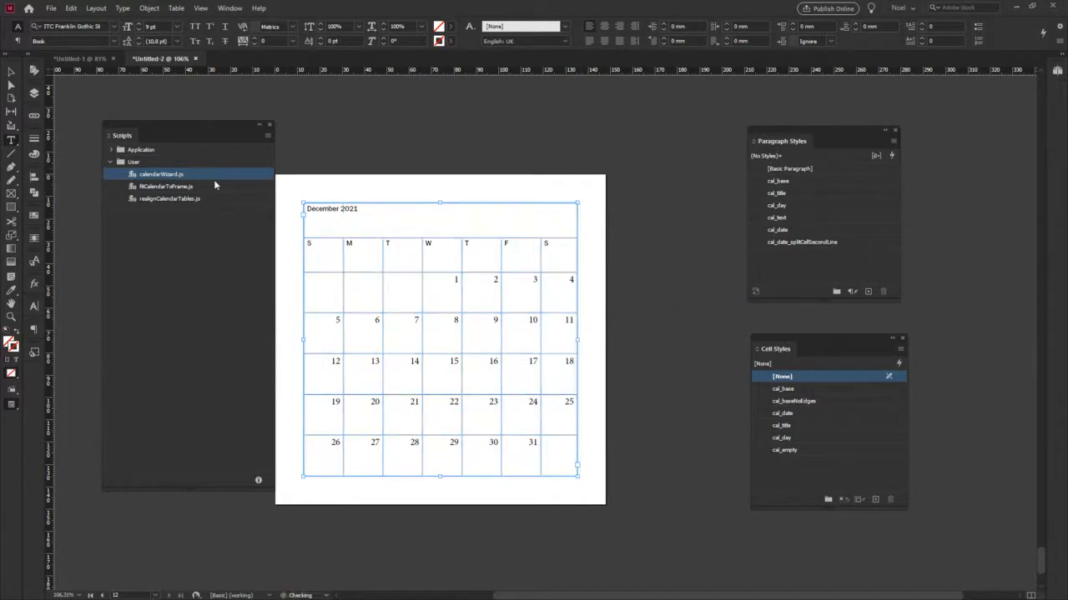
# Deselect the December calendar and close the Paragraph Styles and Cell Styles panels.
pyautogui.click(644, 293)
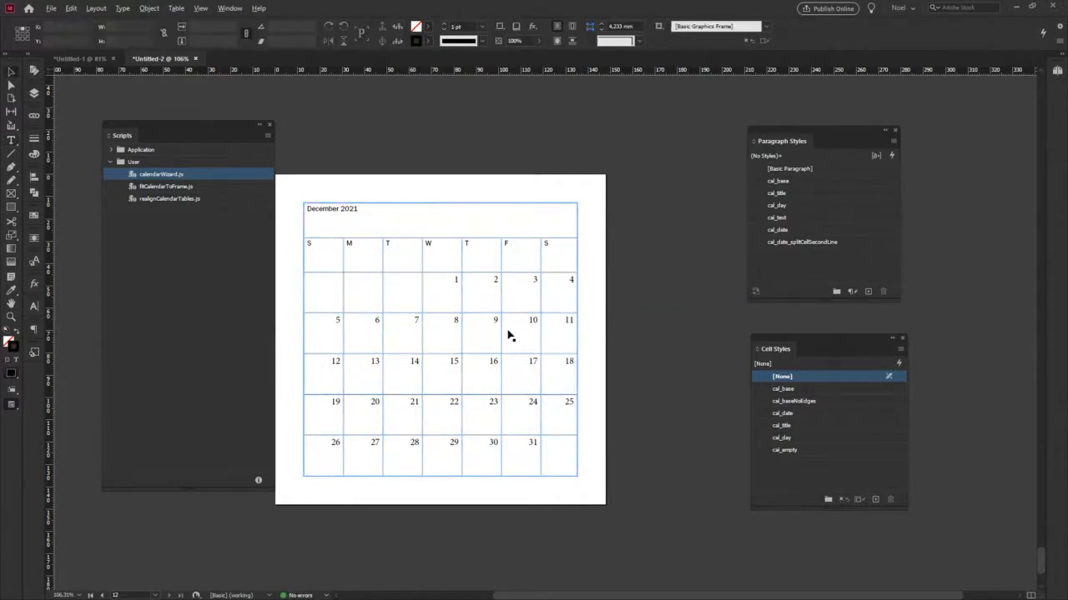
pyautogui.scroll(-1, 514, 334)
pyautogui.moveTo(484, 327); pyautogui.dragTo(543, 308)
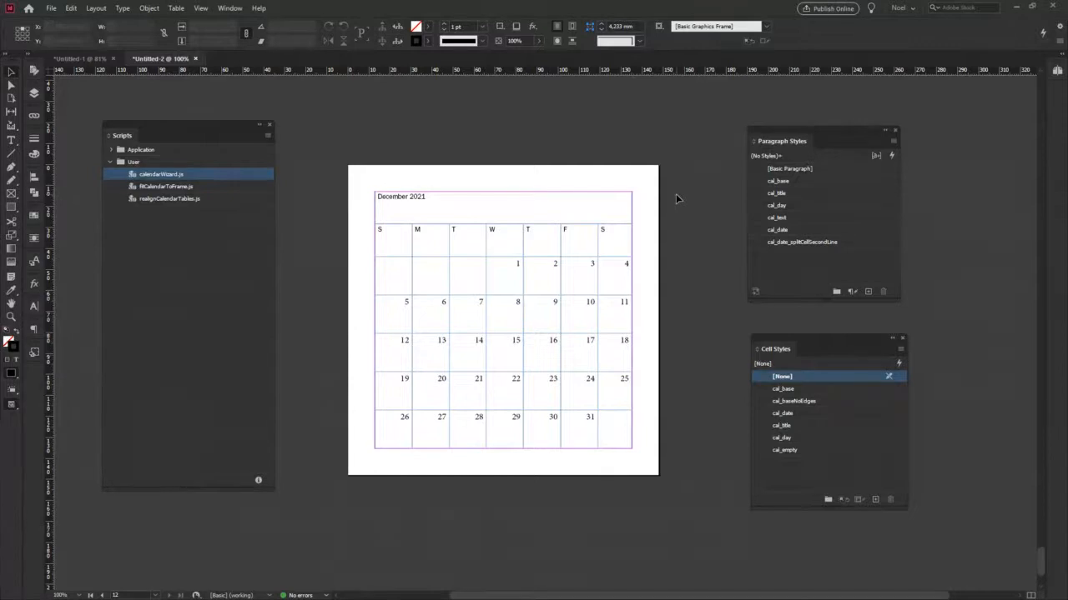
pyautogui.click(895, 130)
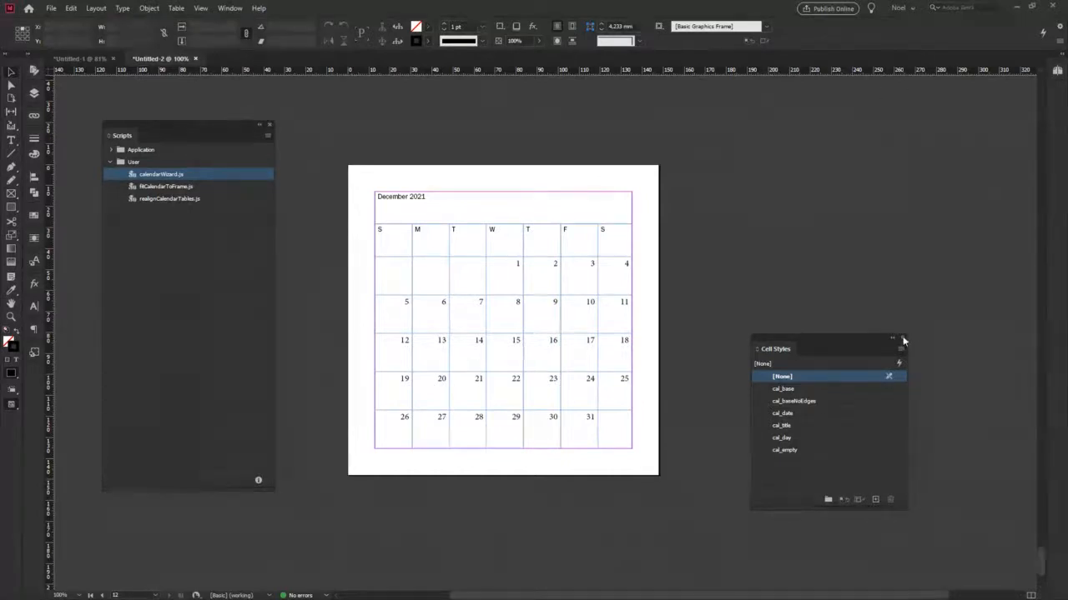
pyautogui.click(902, 338)
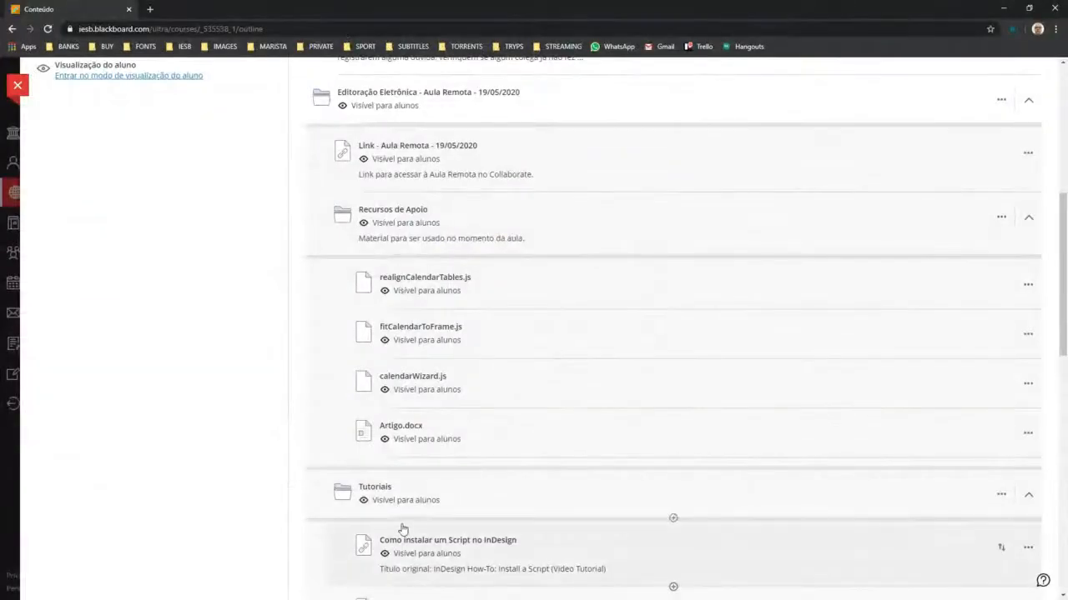
# Switch to the Blackboard course page in the browser, collapse the Recursos de Apoio folder and open the "Scripts para InDesign" tutorial link.
pyautogui.click(451, 227)
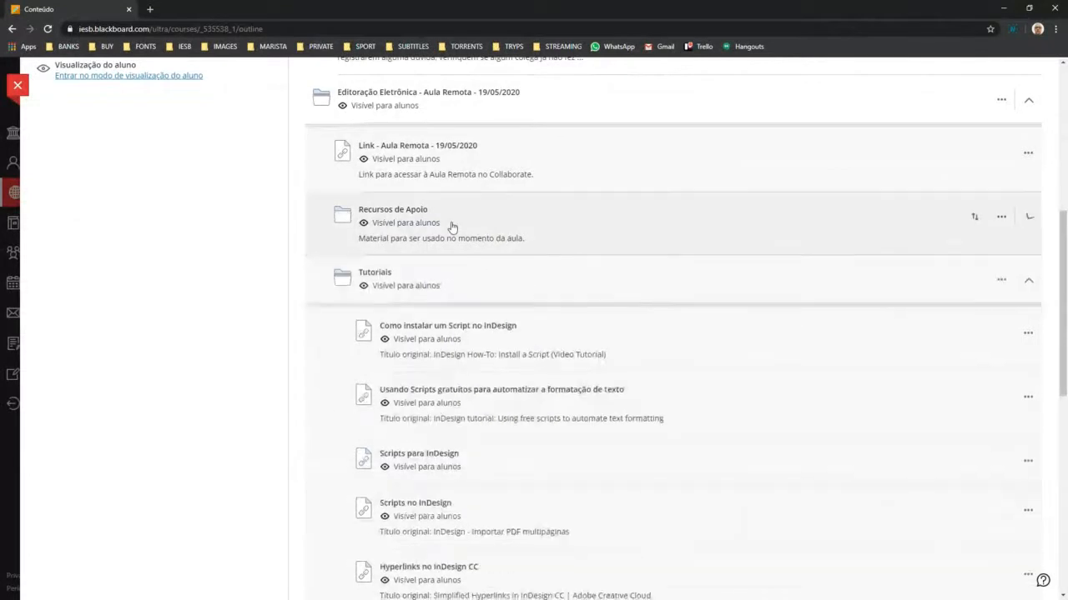
pyautogui.scroll(-1, 534, 386)
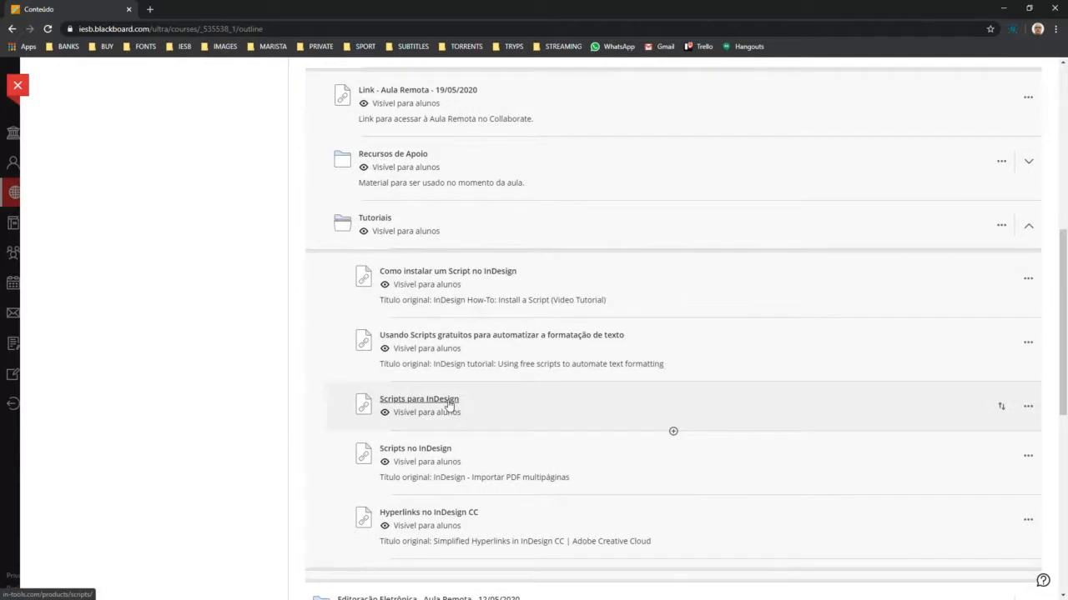
pyautogui.click(418, 402)
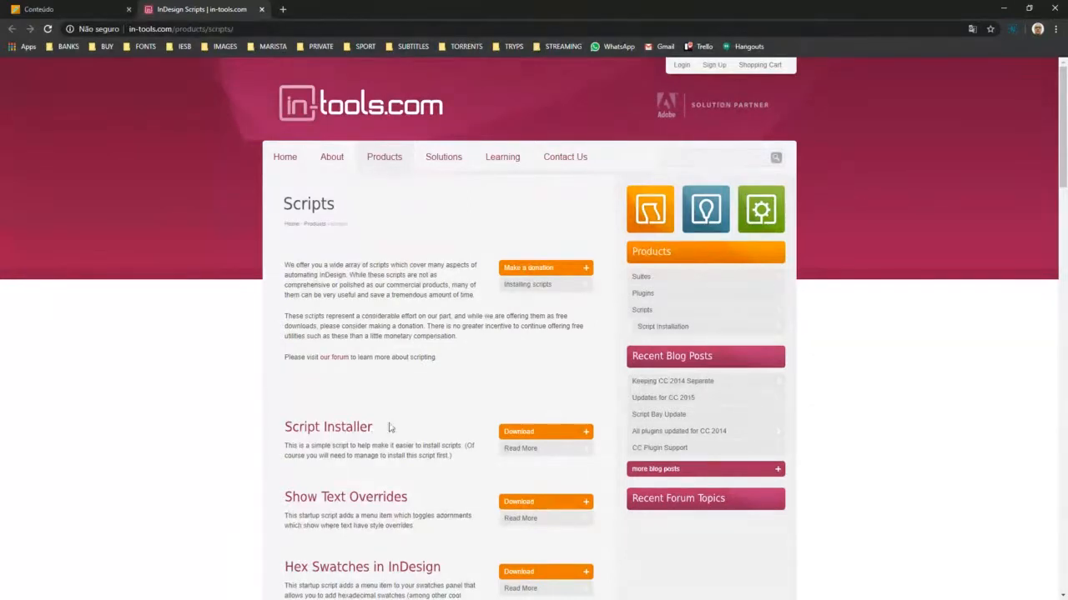
# Look through the free InDesign scripts offered on the in-tools.com Scripts page, from Script Installer to Insert a Variable.
pyautogui.scroll(-2, 392, 427)
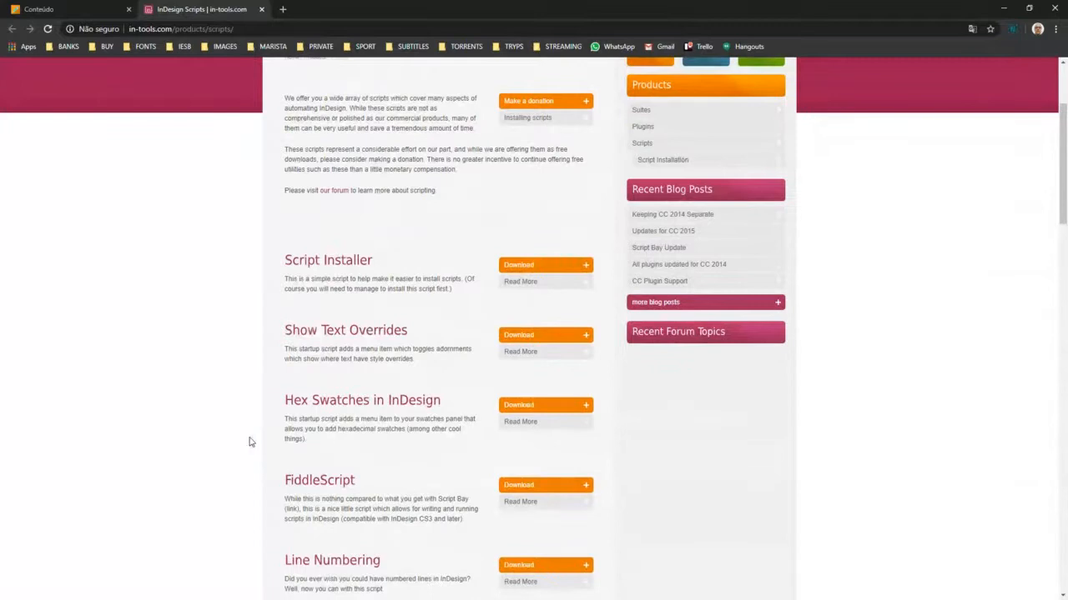
pyautogui.scroll(-2, 248, 442)
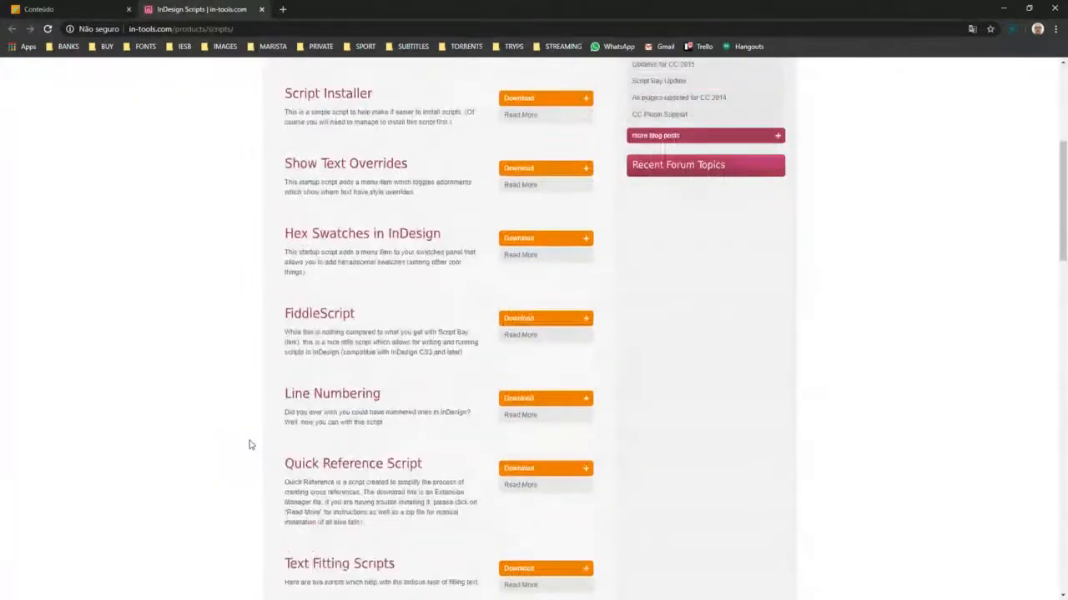
pyautogui.scroll(-1, 248, 444)
pyautogui.scroll(-2, 248, 445)
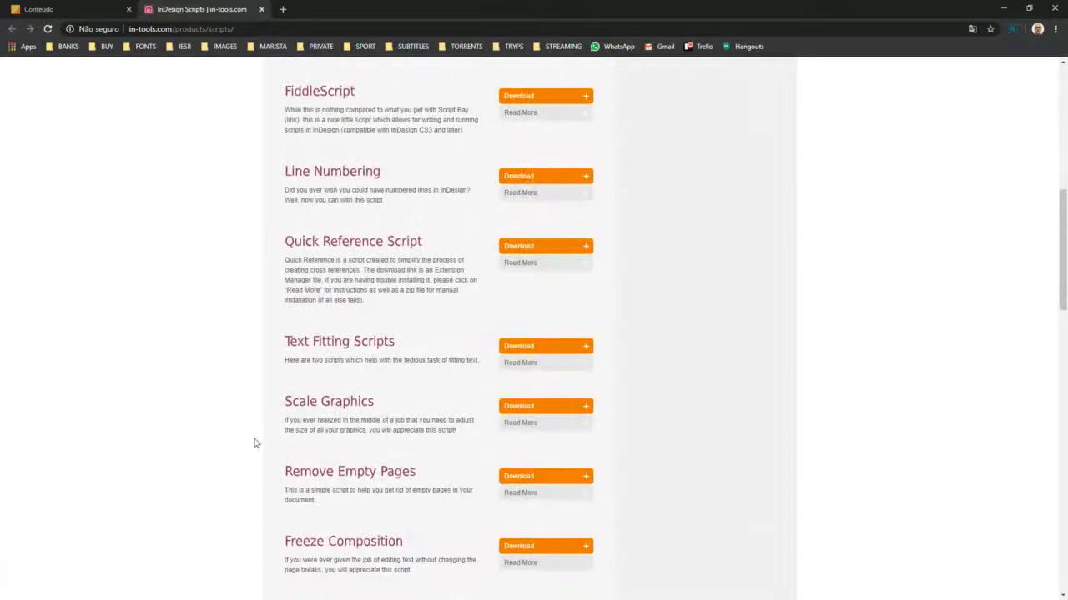
pyautogui.scroll(-4, 256, 438)
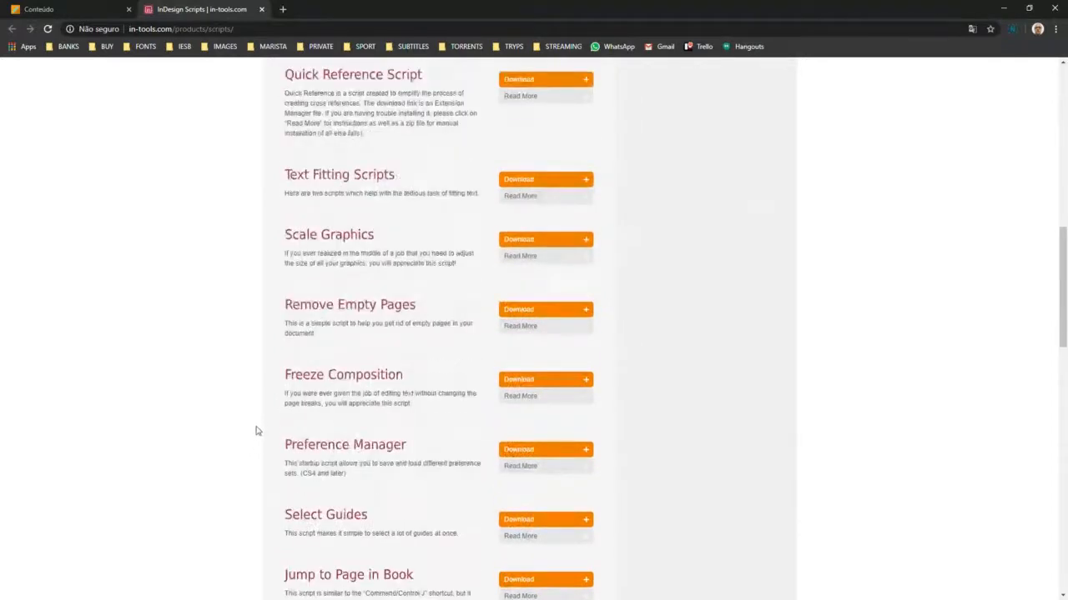
pyautogui.scroll(-1, 256, 432)
pyautogui.scroll(-1, 255, 433)
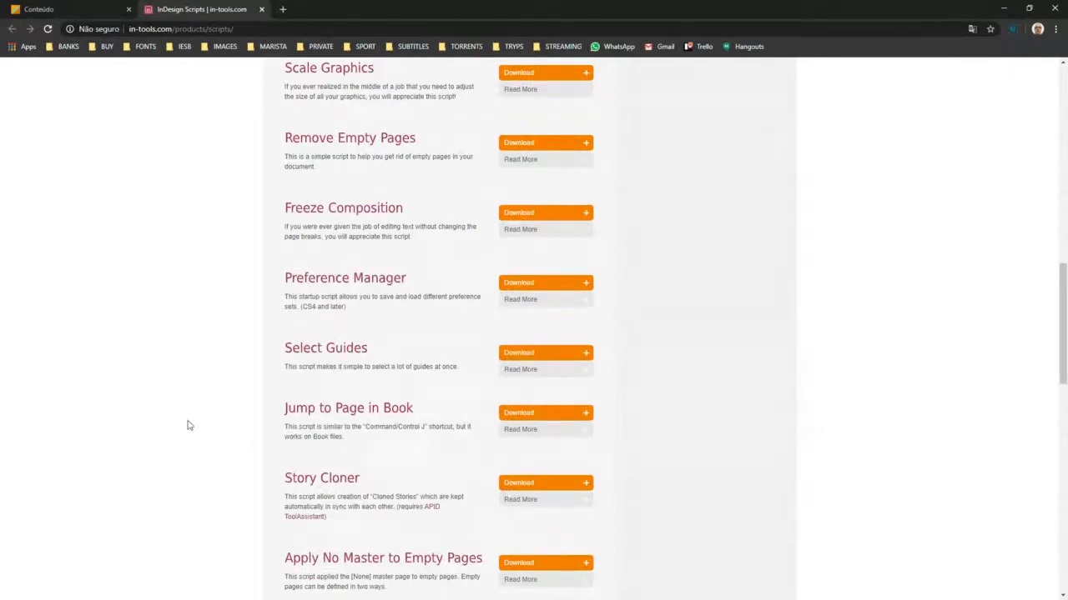
pyautogui.scroll(-3, 188, 426)
pyautogui.scroll(-1, 188, 426)
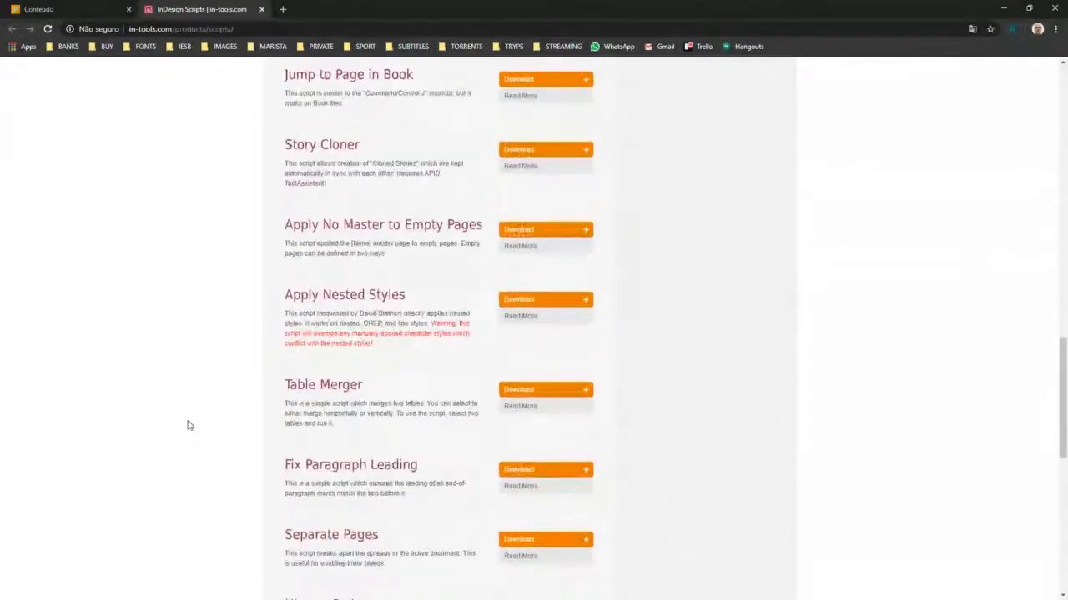
pyautogui.scroll(-1, 187, 426)
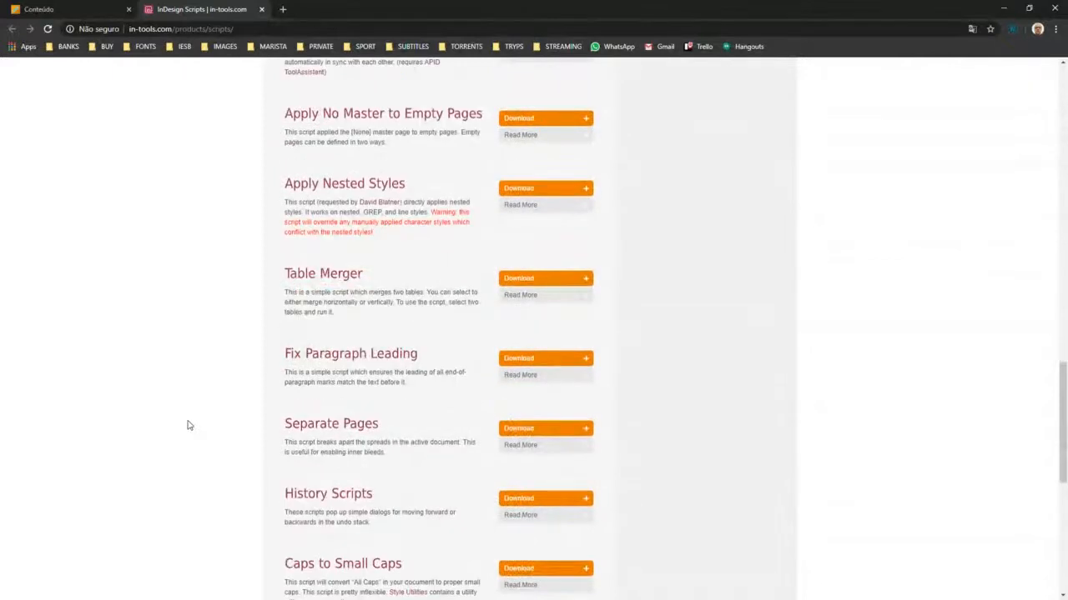
pyautogui.scroll(-1, 343, 500)
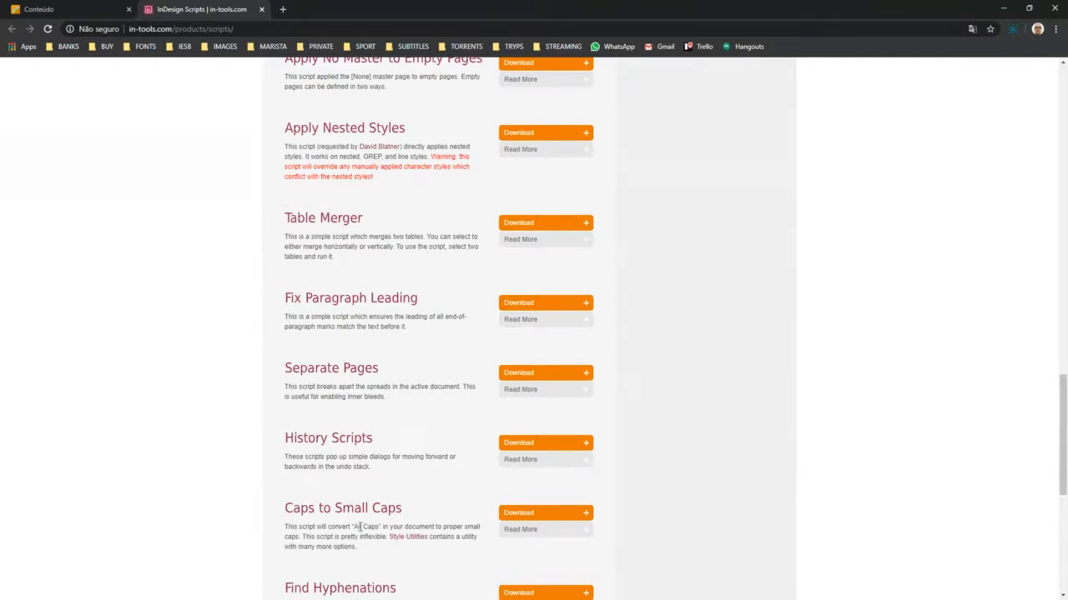
pyautogui.scroll(-4, 360, 527)
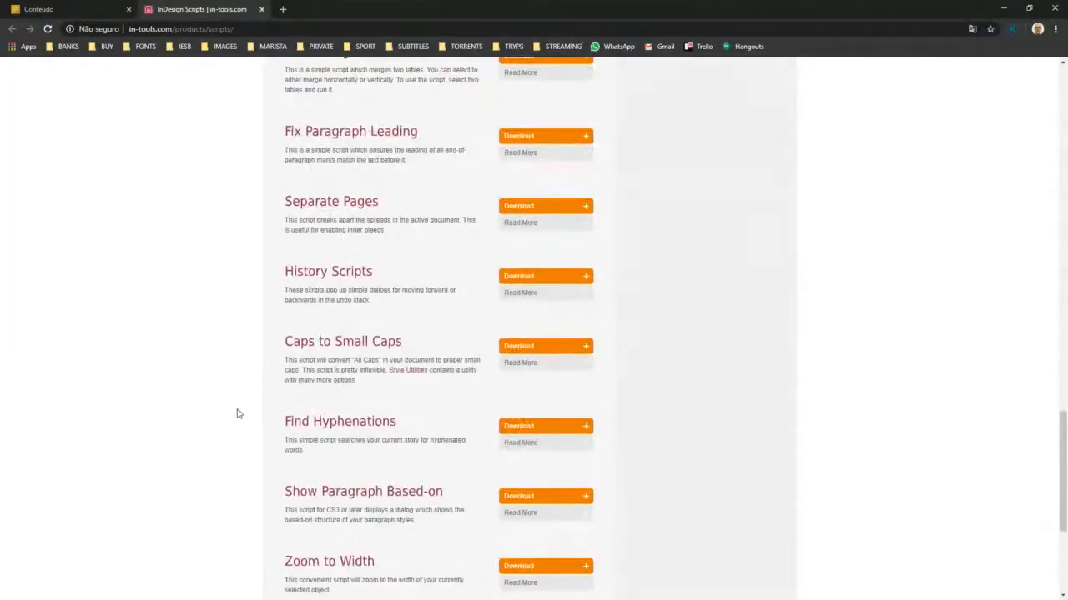
pyautogui.scroll(-4, 401, 452)
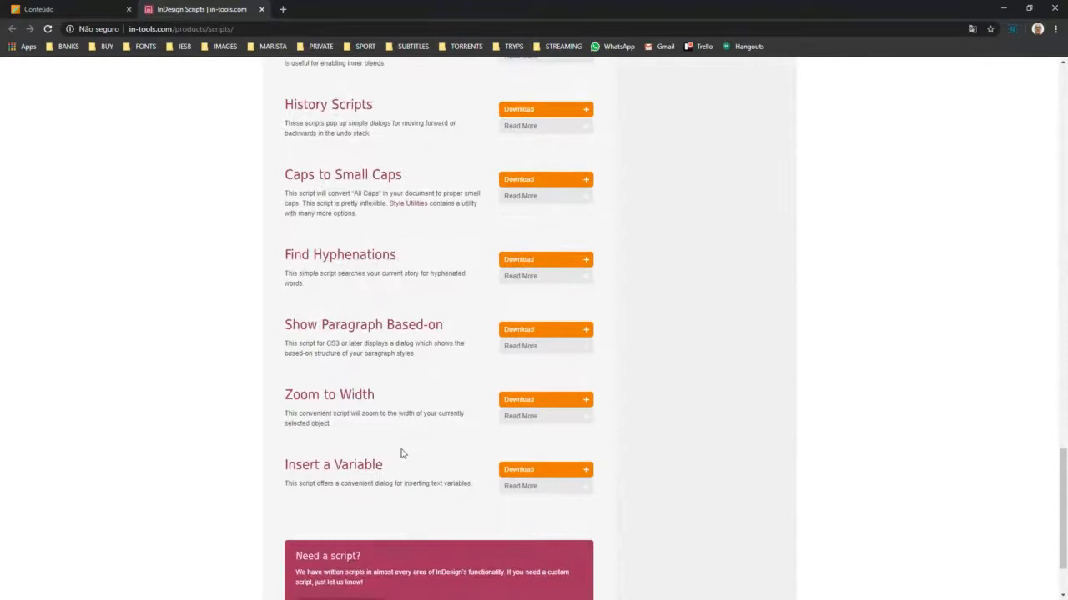
pyautogui.scroll(4, 409, 468)
pyautogui.scroll(-4, 408, 469)
pyautogui.scroll(10, 293, 457)
pyautogui.scroll(11, 296, 453)
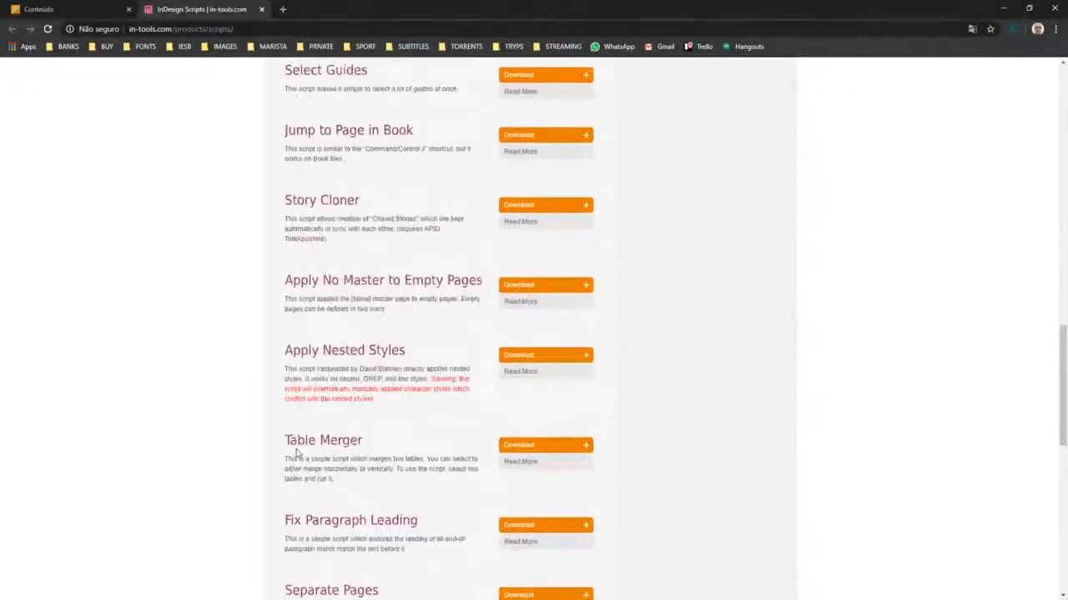
pyautogui.scroll(10, 296, 453)
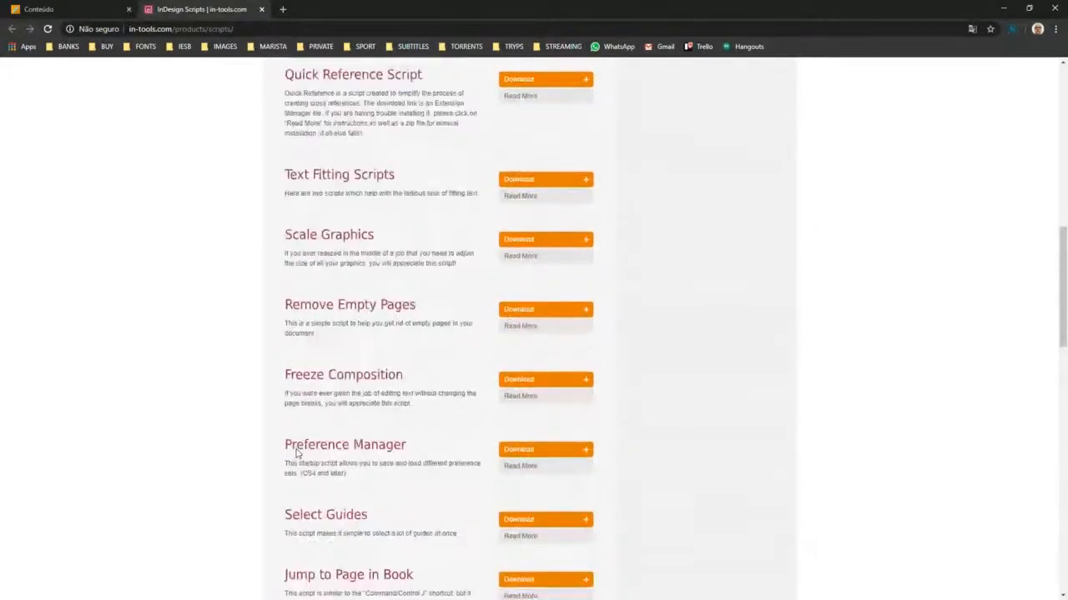
pyautogui.scroll(8, 298, 454)
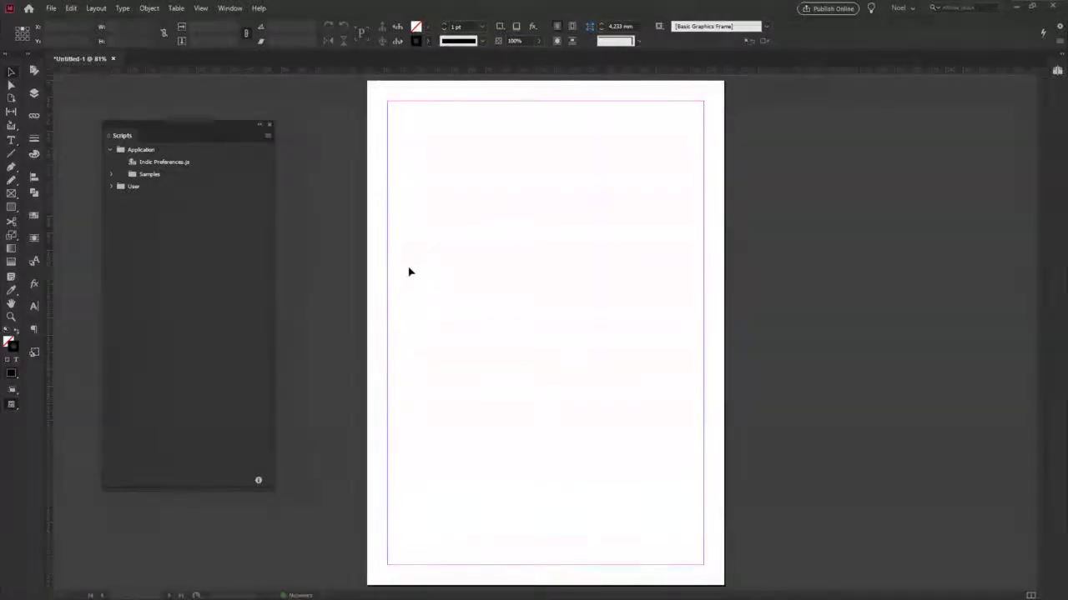
# Switch to InDesign and run the PlaceMultipagePDF.vbs script from the VBScript samples.
pyautogui.click(111, 174)
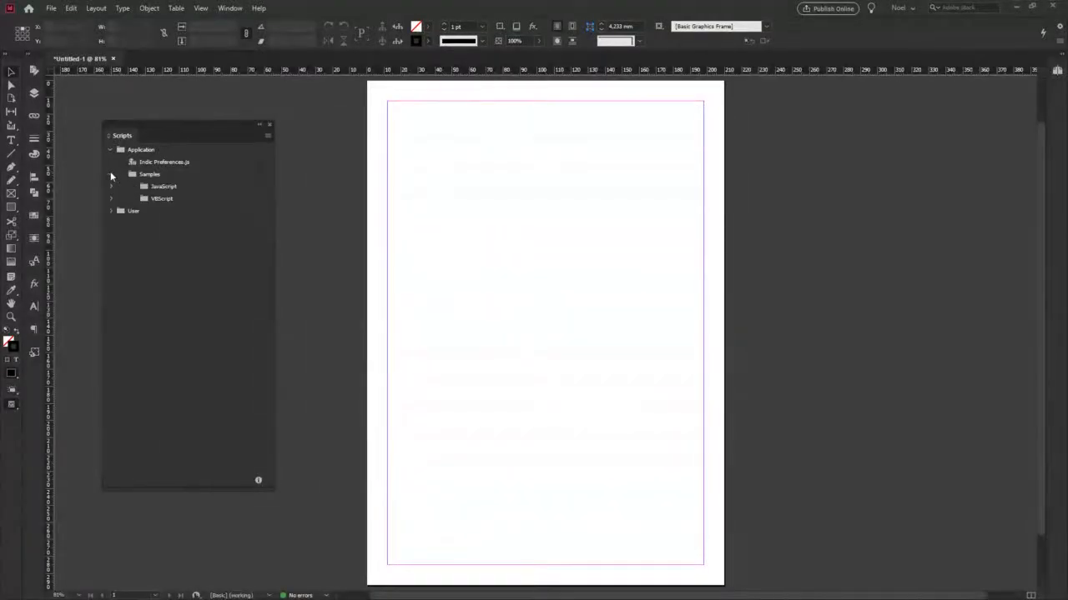
pyautogui.click(111, 198)
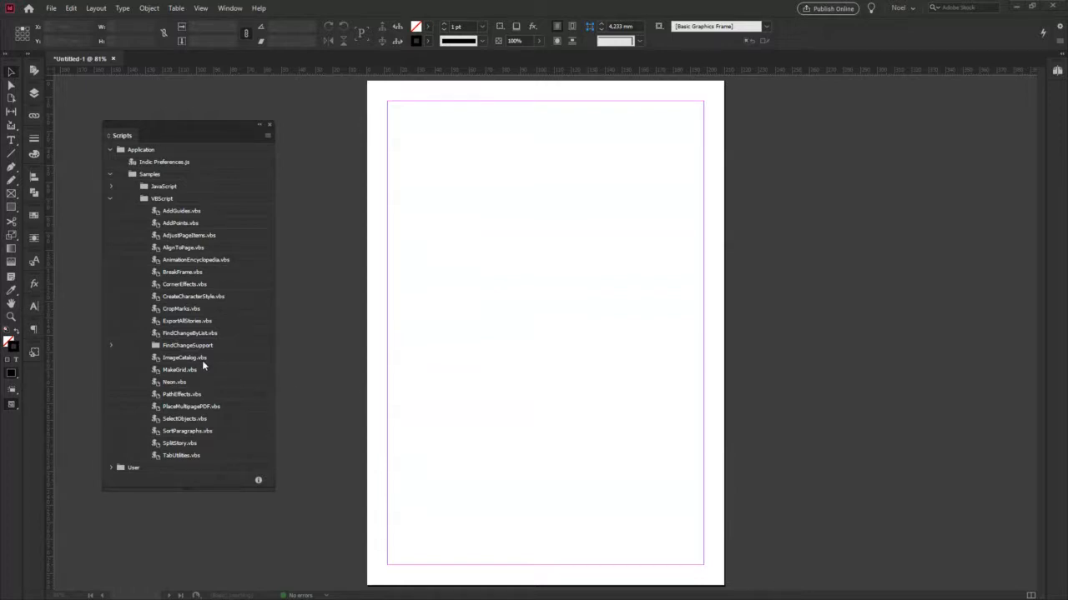
pyautogui.click(191, 407)
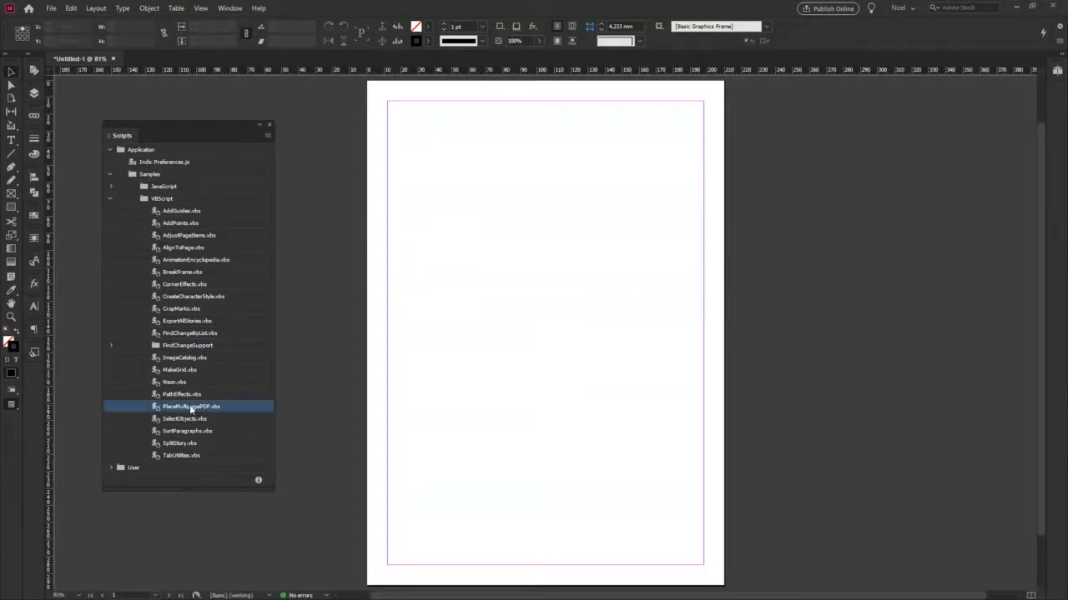
pyautogui.doubleClick(190, 407)
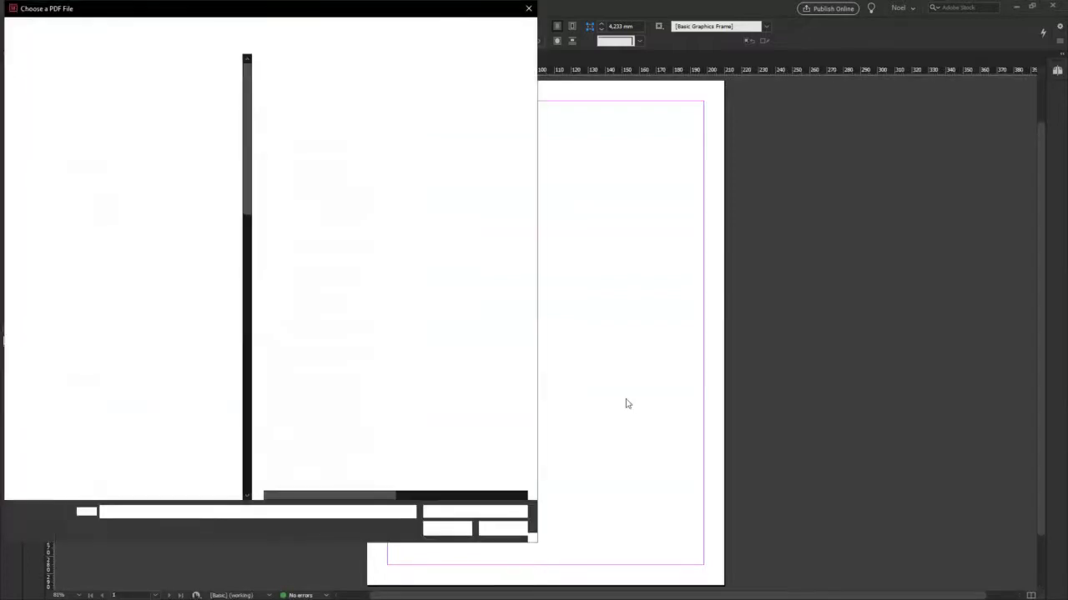
# Choose Relatorio_Anual_Embraer_2012.pdf as the PDF file and place it in a new document.
pyautogui.moveTo(310, 12); pyautogui.dragTo(339, 24)
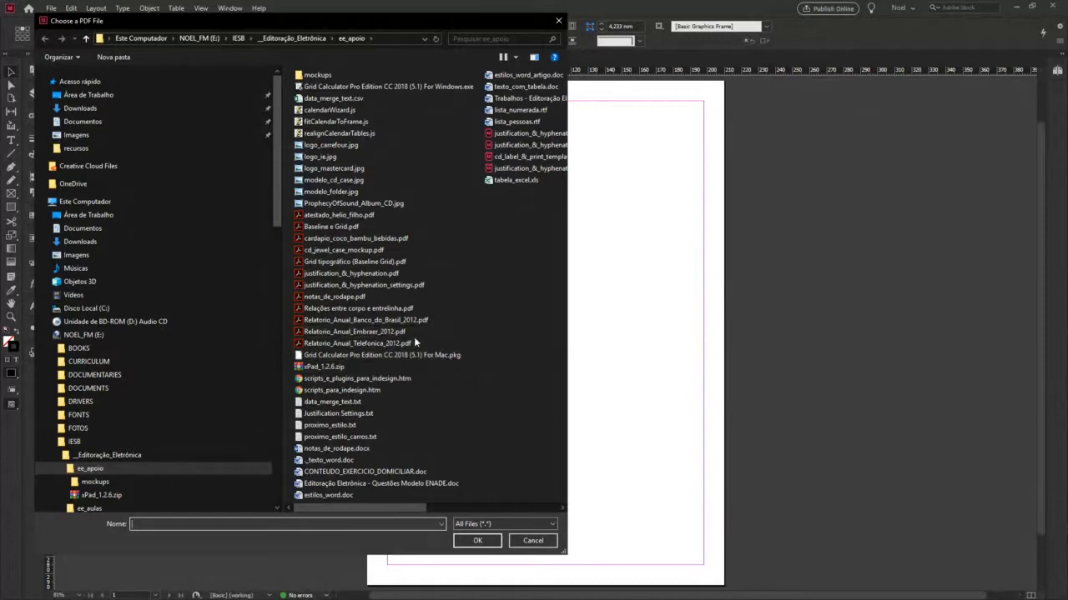
pyautogui.doubleClick(371, 333)
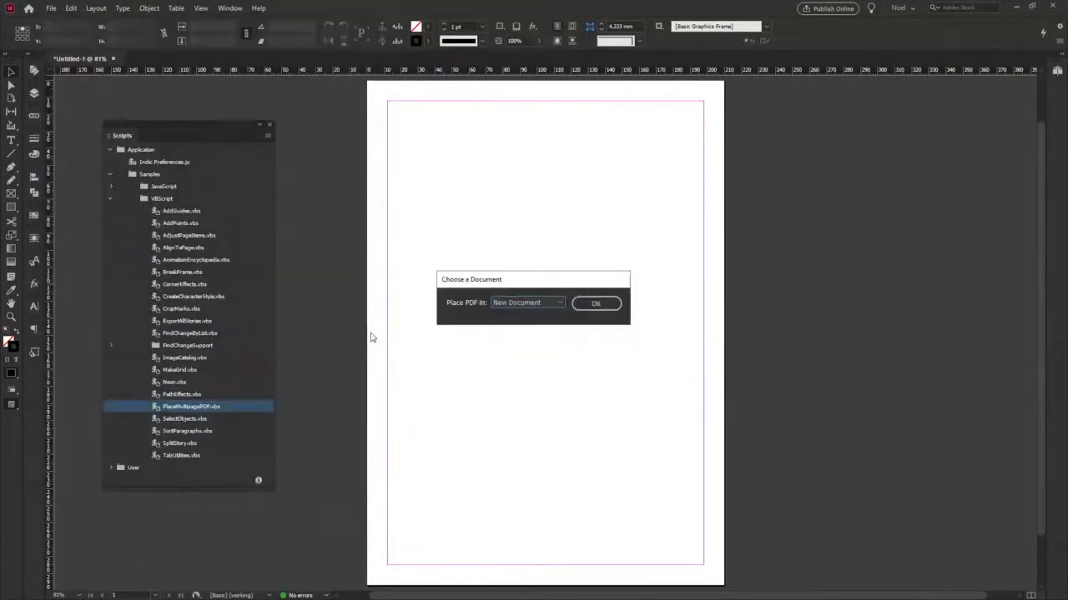
pyautogui.click(557, 304)
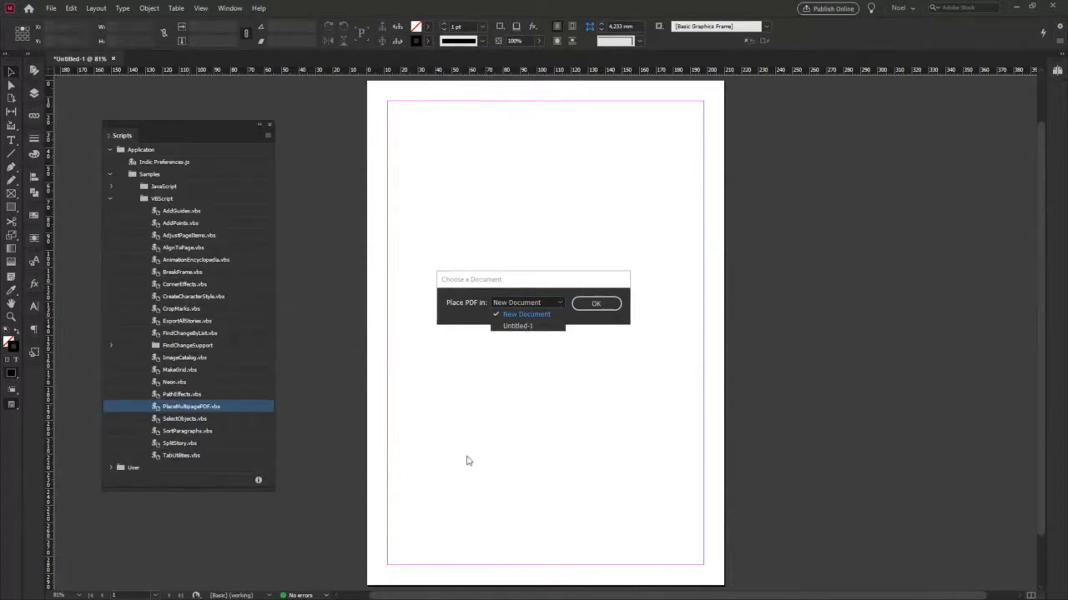
pyautogui.click(532, 313)
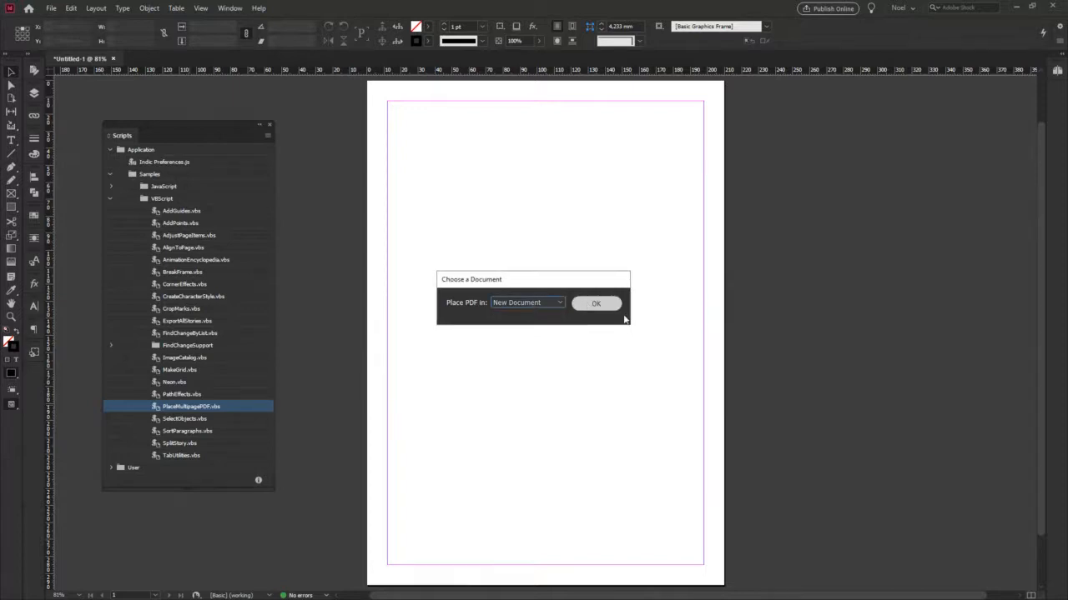
pyautogui.click(585, 303)
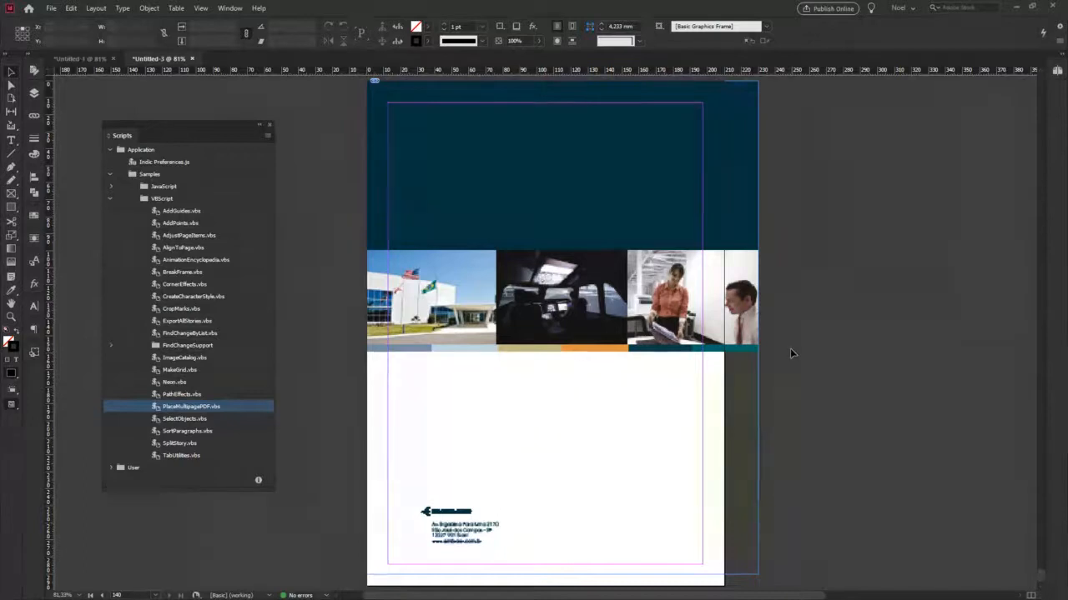
# Examine the spreads of the placed PDF at 12.5% zoom, from the last page back to the cover.
pyautogui.hotkey('ctrl', '-')
pyautogui.hotkey('ctrl', '-')
pyautogui.hotkey('ctrl', '-')
pyautogui.hotkey('ctrl', '-')
pyautogui.hotkey('ctrl', '-')
pyautogui.hotkey('ctrl', '-')
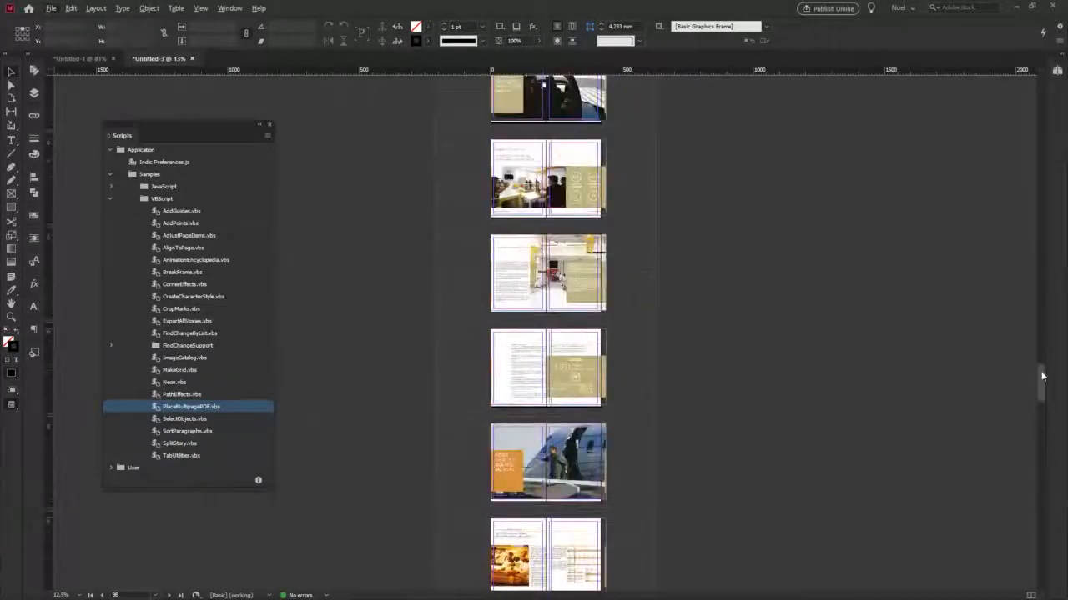
pyautogui.moveTo(1039, 374); pyautogui.dragTo(1032, 587)
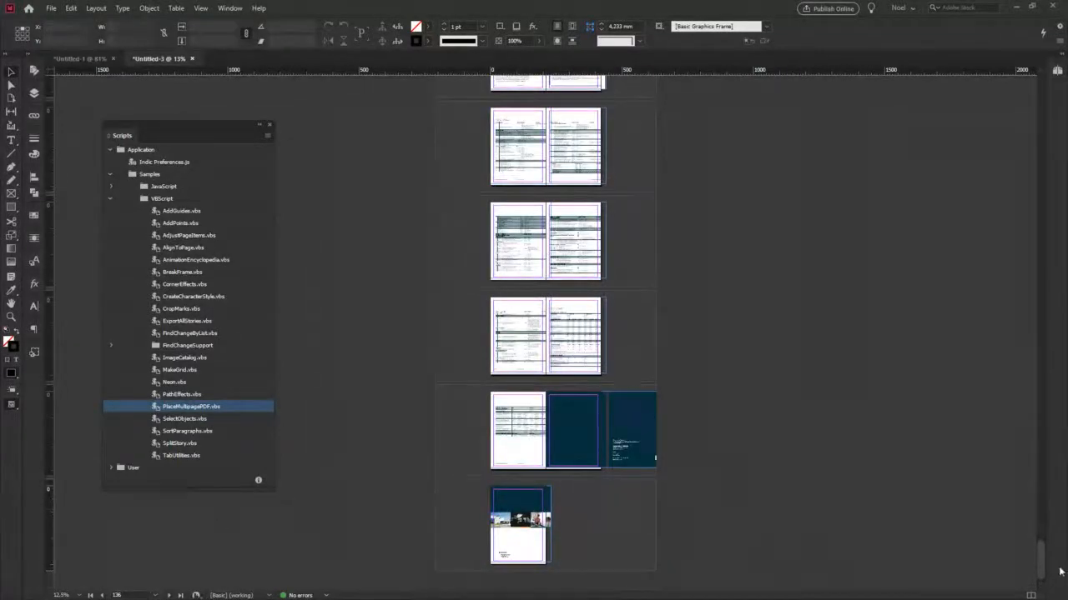
pyautogui.moveTo(1042, 567); pyautogui.dragTo(1040, 90)
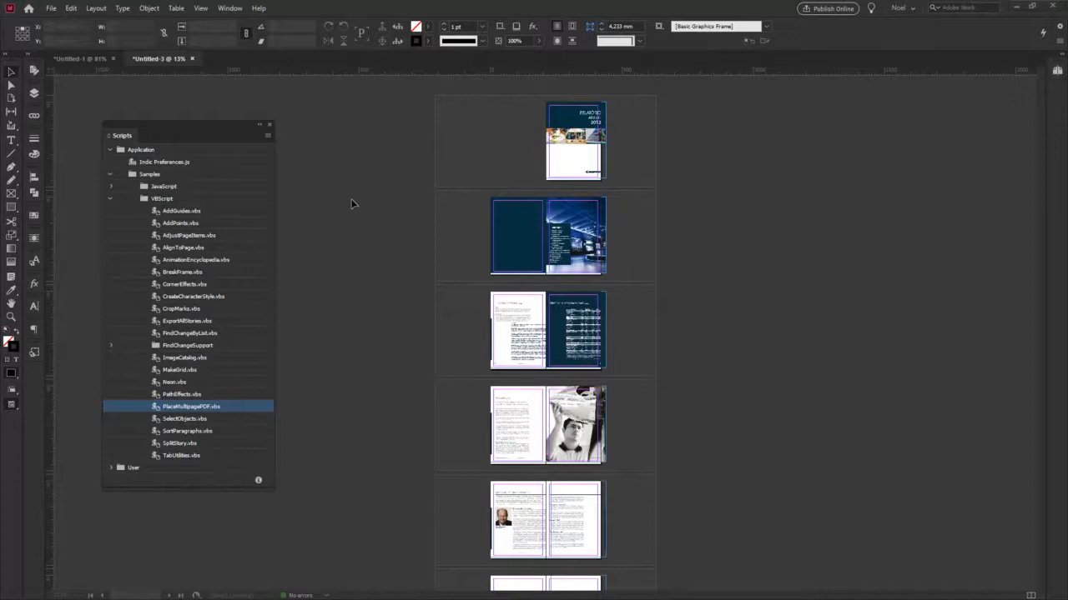
# Close the placed-PDF document without saving and close the Scripts panel.
pyautogui.hotkey('ctrl', 'w')
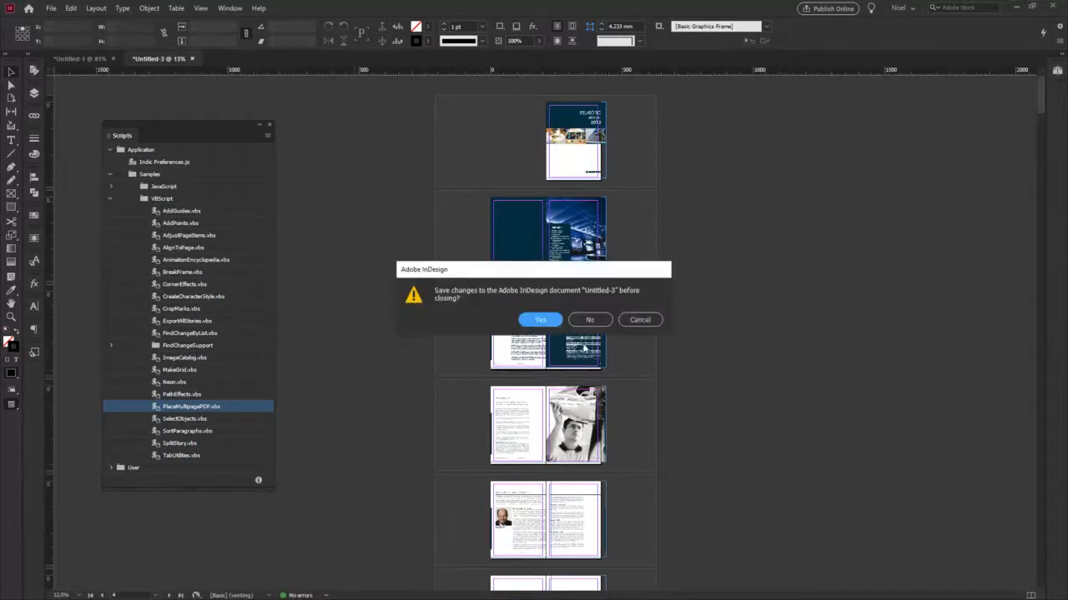
pyautogui.click(590, 318)
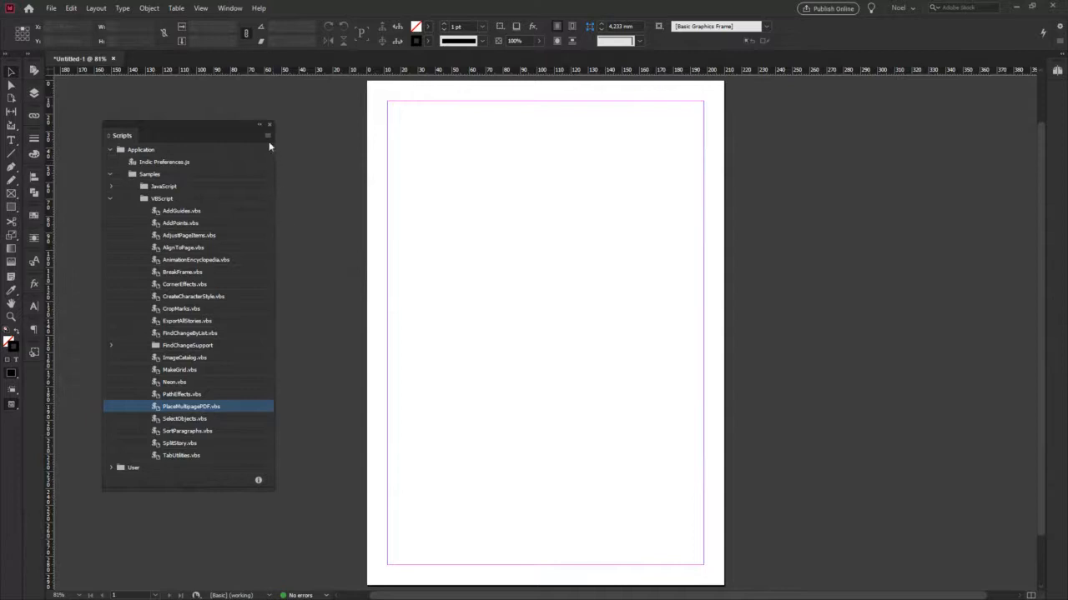
pyautogui.click(269, 126)
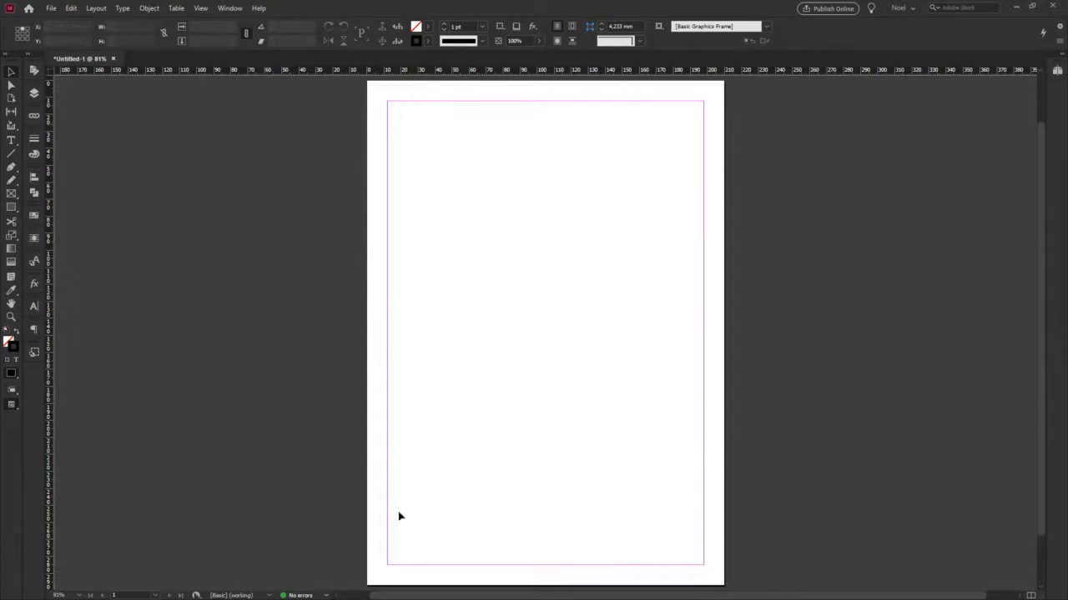